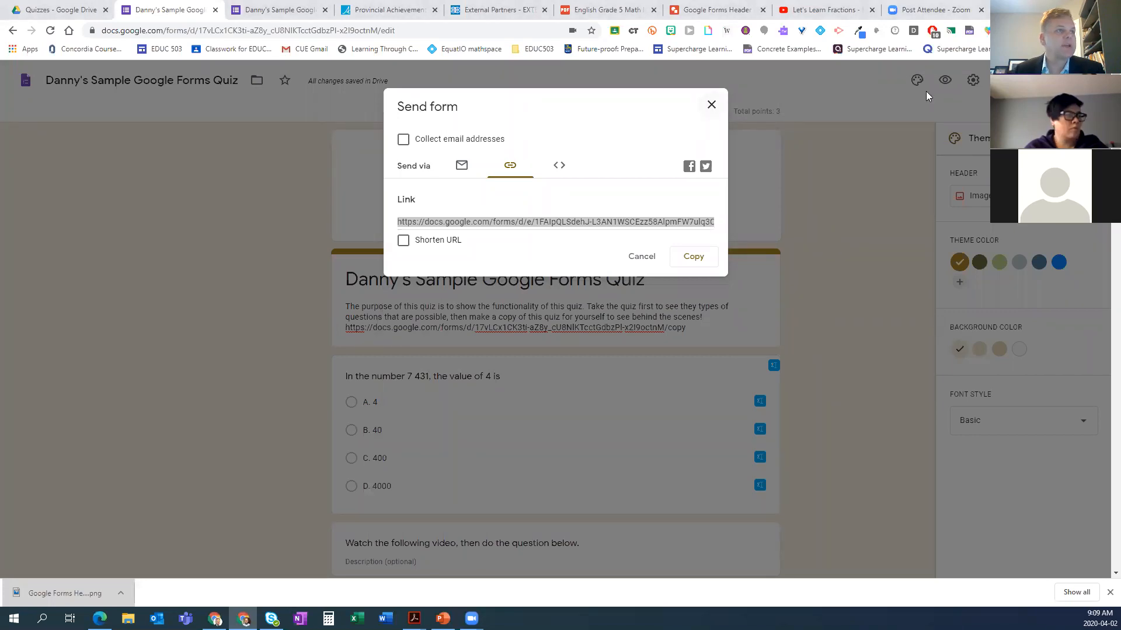
- Close the Send form dialog and preview the quiz from its header to the parallelogram question
click(710, 105)
click(945, 83)
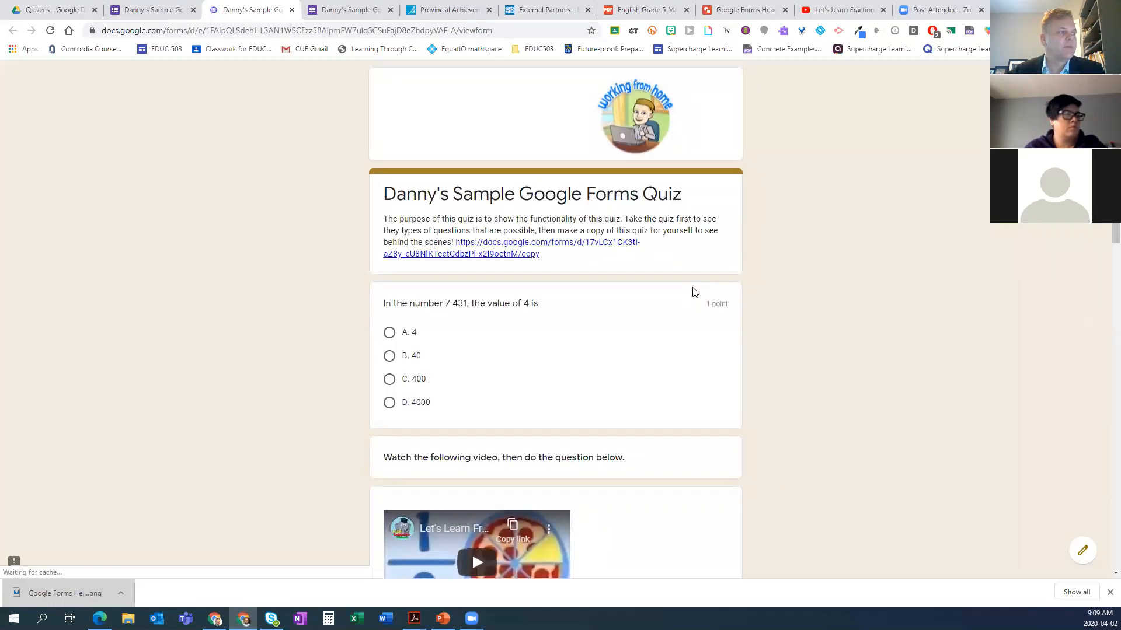
scroll(695, 291, down, 15)
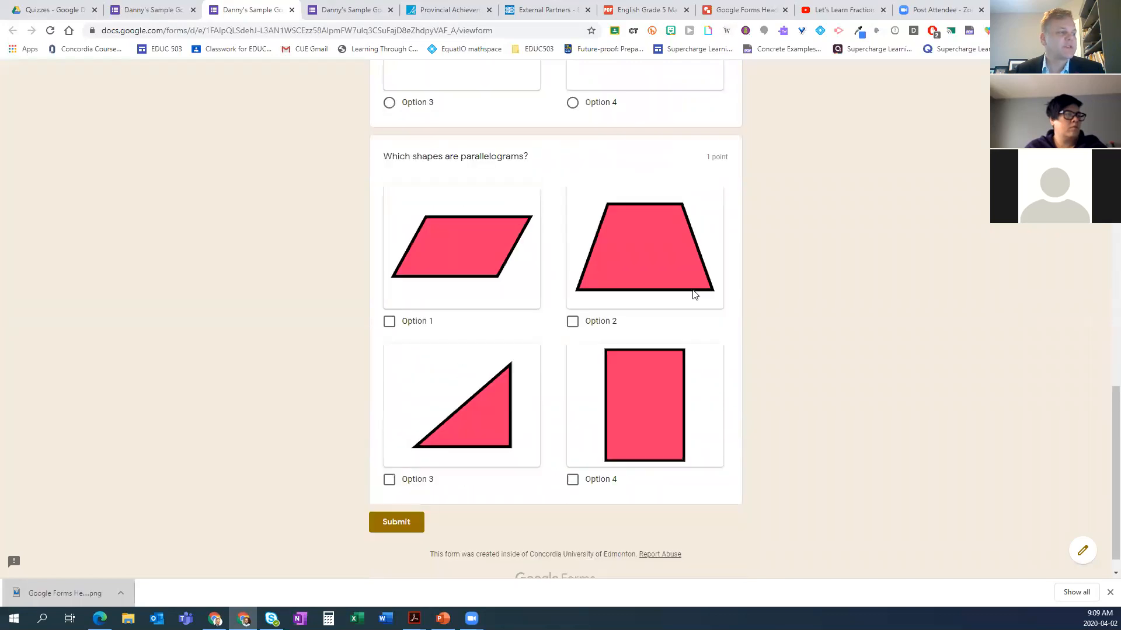
scroll(710, 283, up, 15)
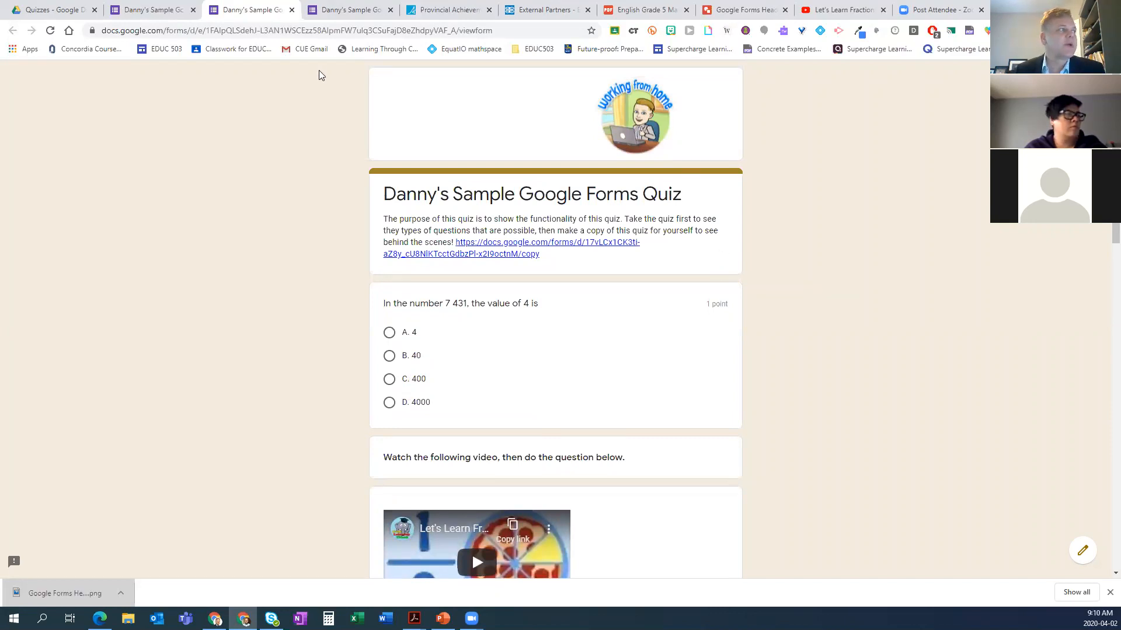
- Return to the quiz editor and view the summary of its responses
click(169, 11)
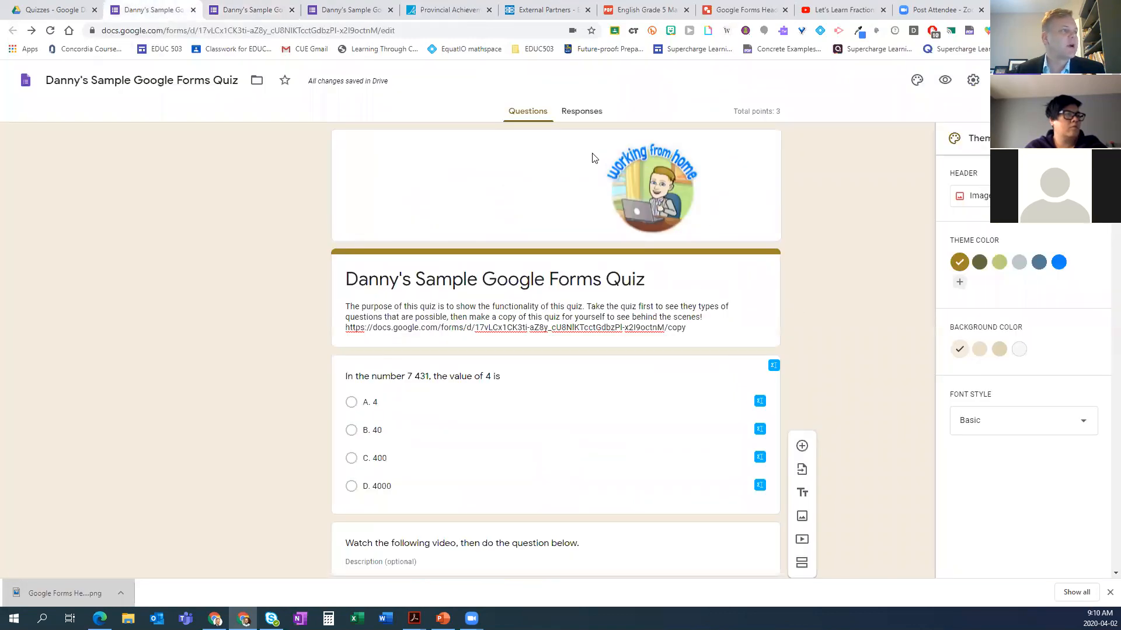
click(578, 112)
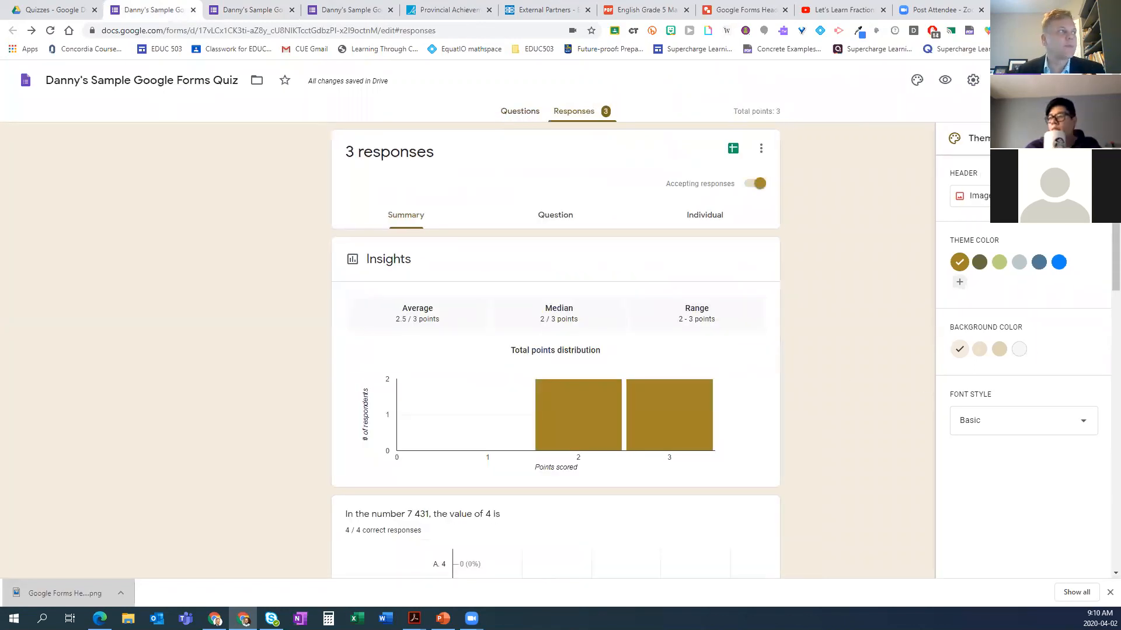
- Close the outdated quiz preview that lacks the fractions video, and bring up the question list in the quiz editor
click(351, 10)
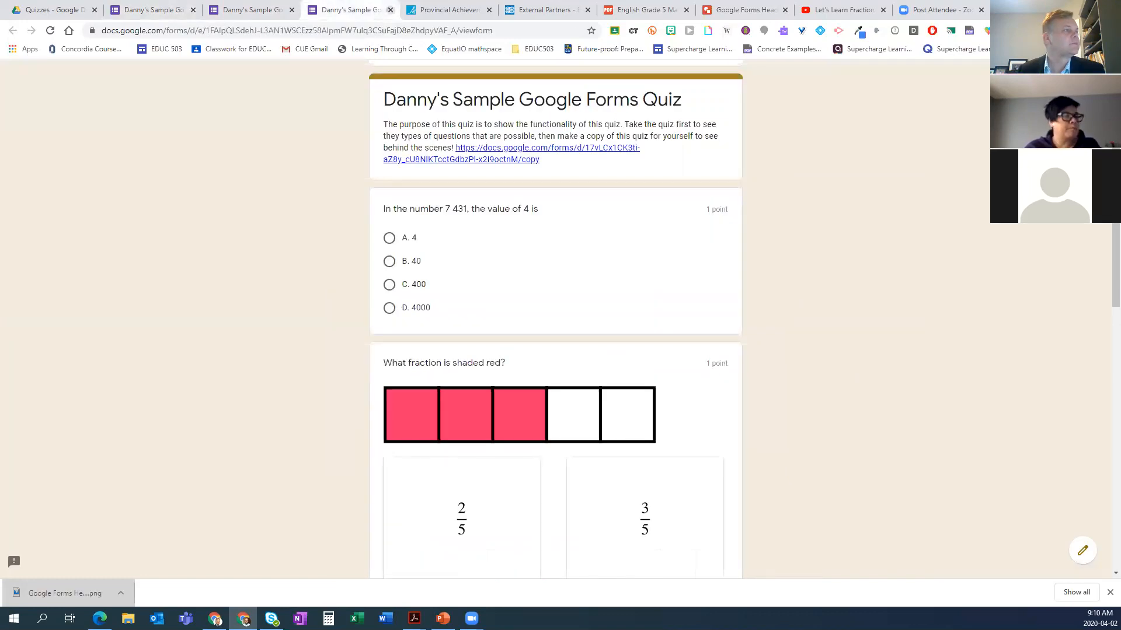
click(391, 10)
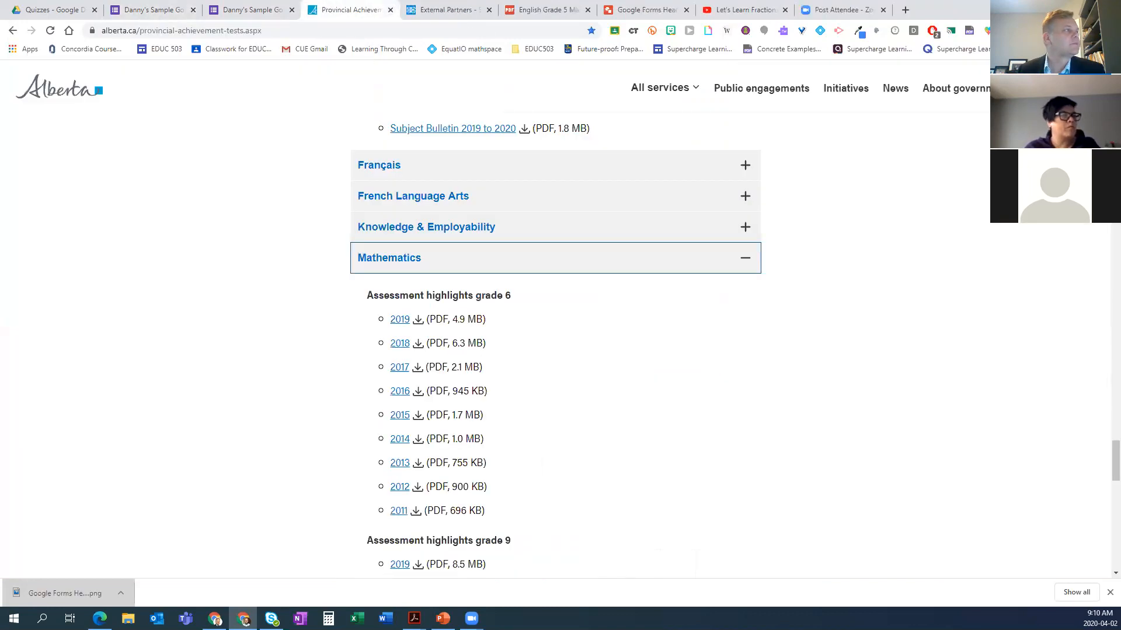
click(167, 11)
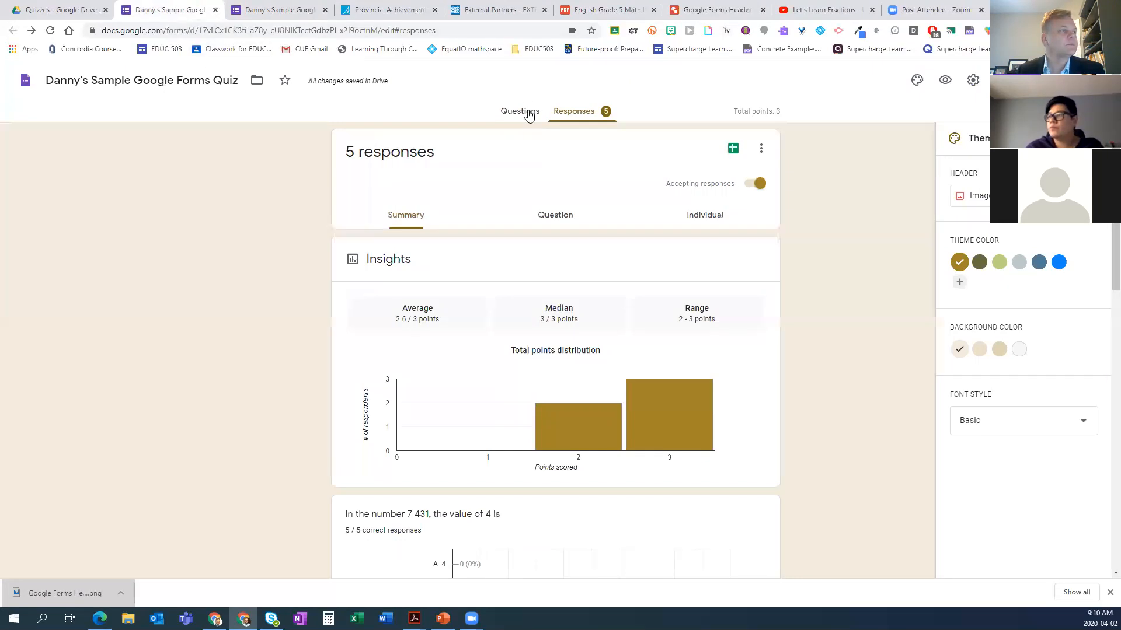
click(529, 115)
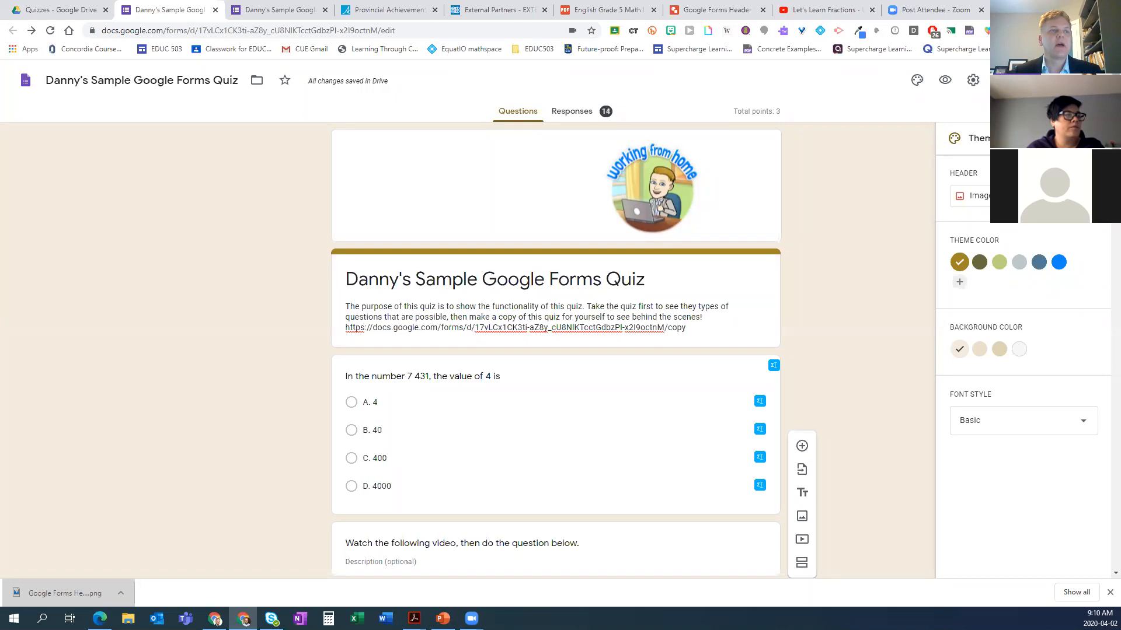
- Open the 7 431 place-value question for editing to inspect its answer options and marked correct answer
click(1094, 138)
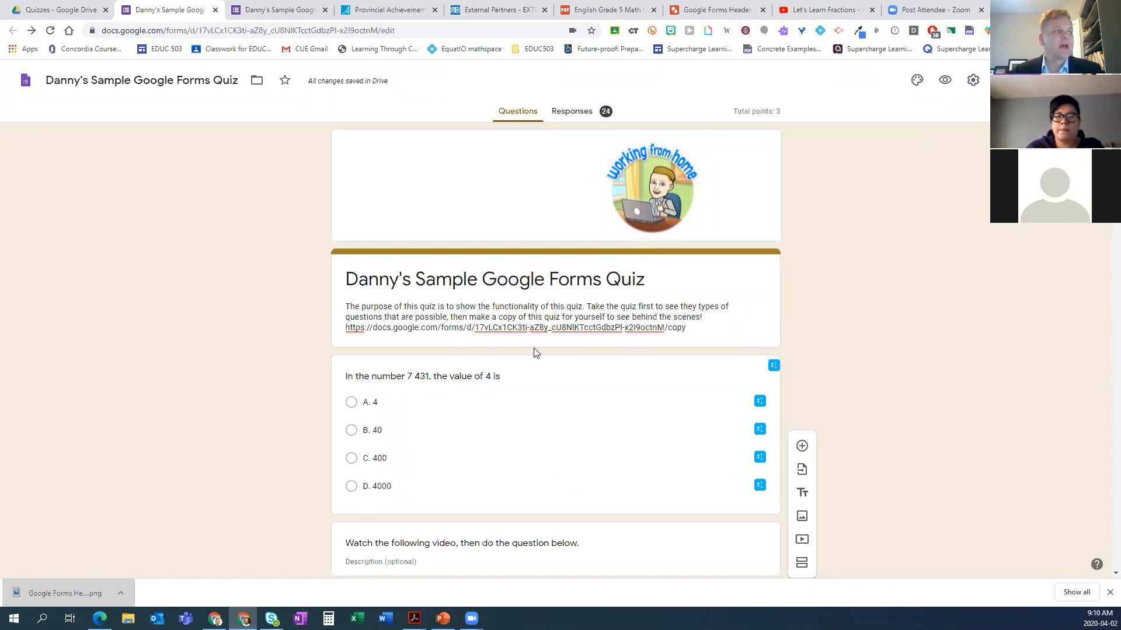
scroll(526, 356, down, 3)
click(412, 350)
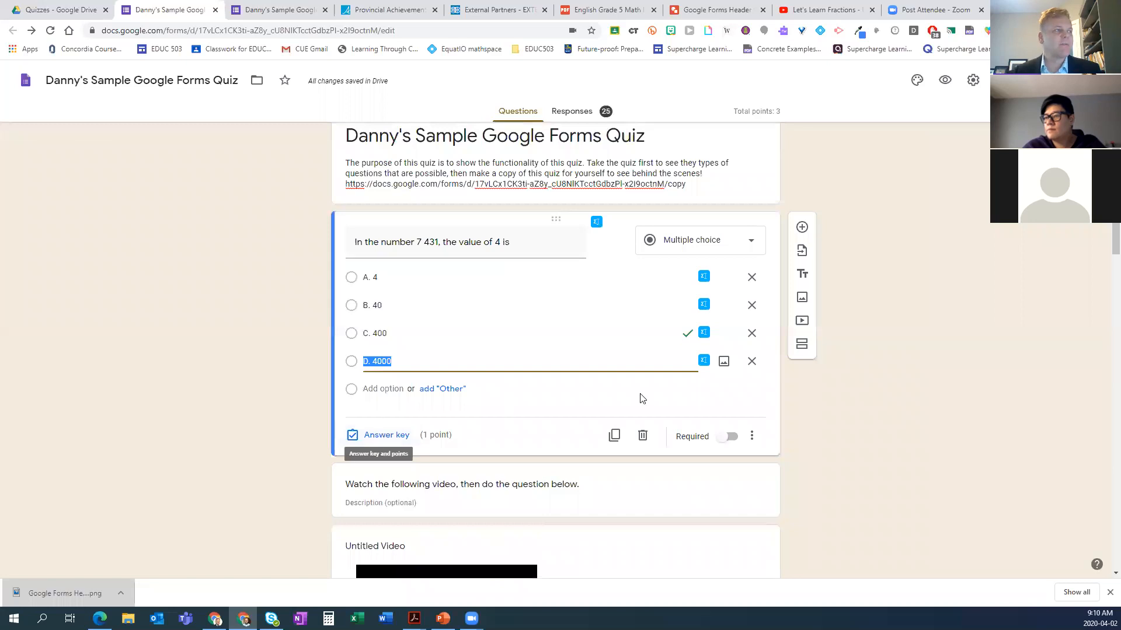
scroll(508, 207, up, 3)
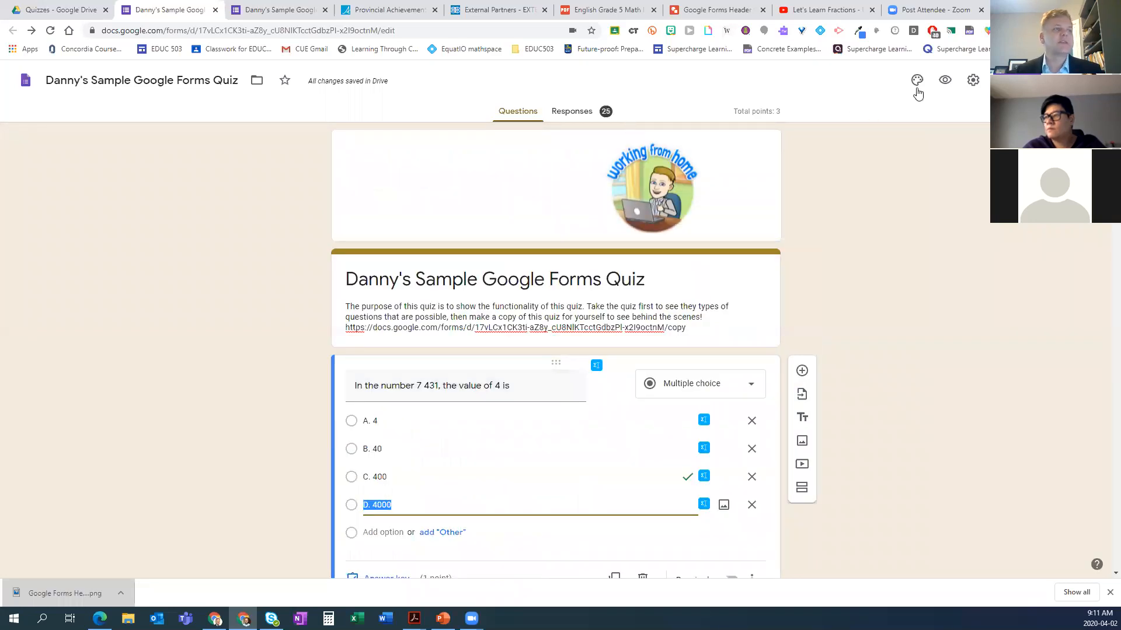
- Preview the quiz again, close the duplicate preview, and check the opening questions in the remaining one before returning to the editor
click(944, 81)
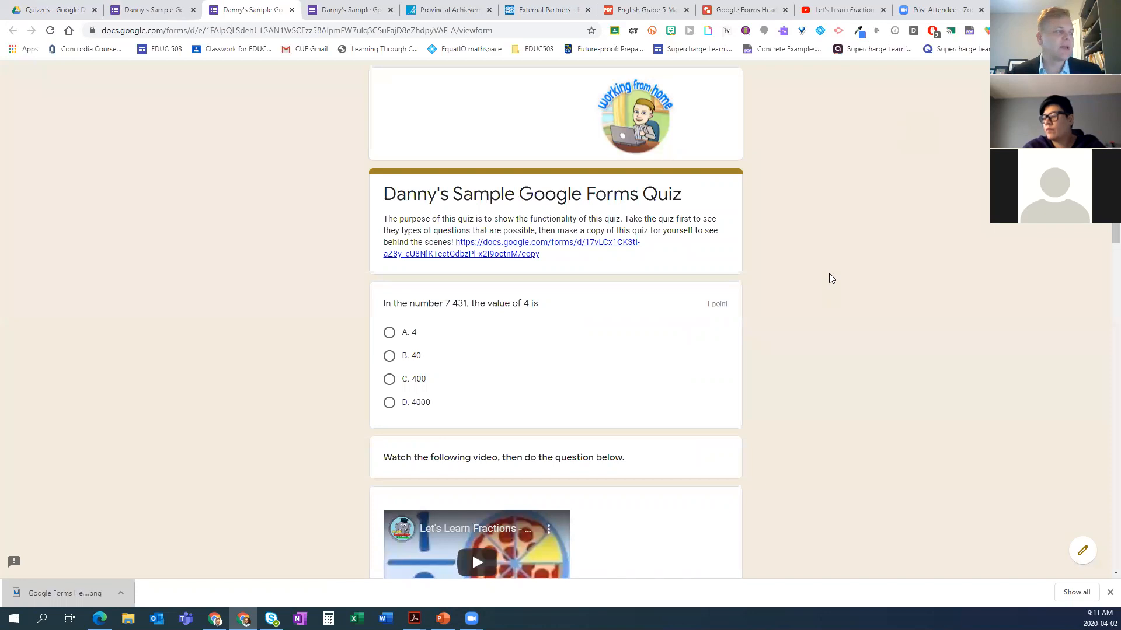
click(291, 10)
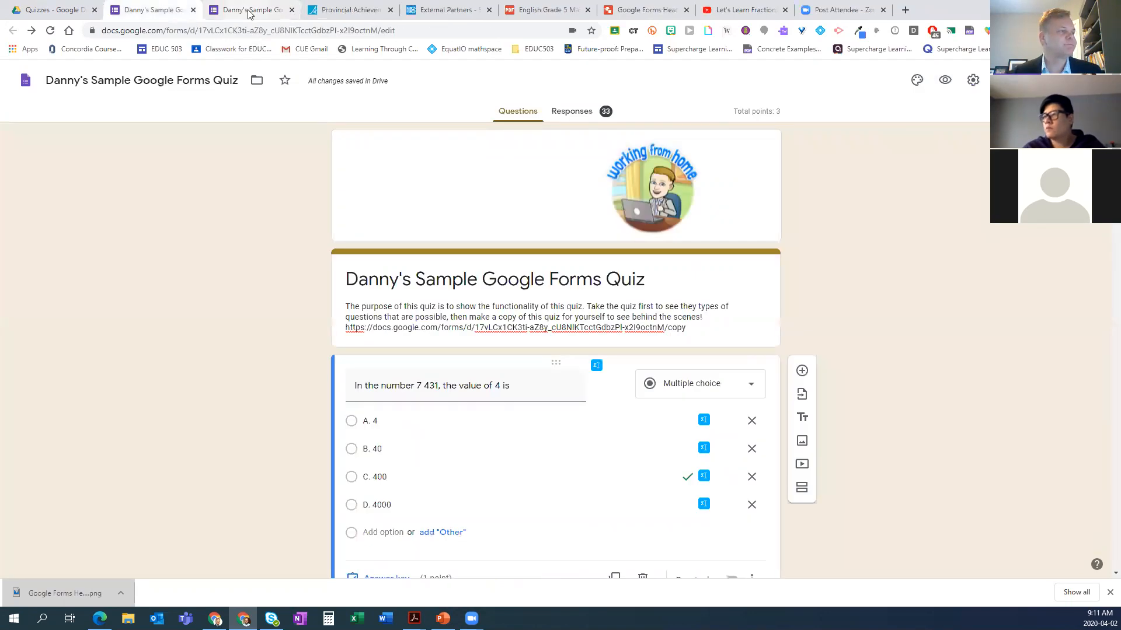
click(248, 10)
scroll(476, 315, down, 3)
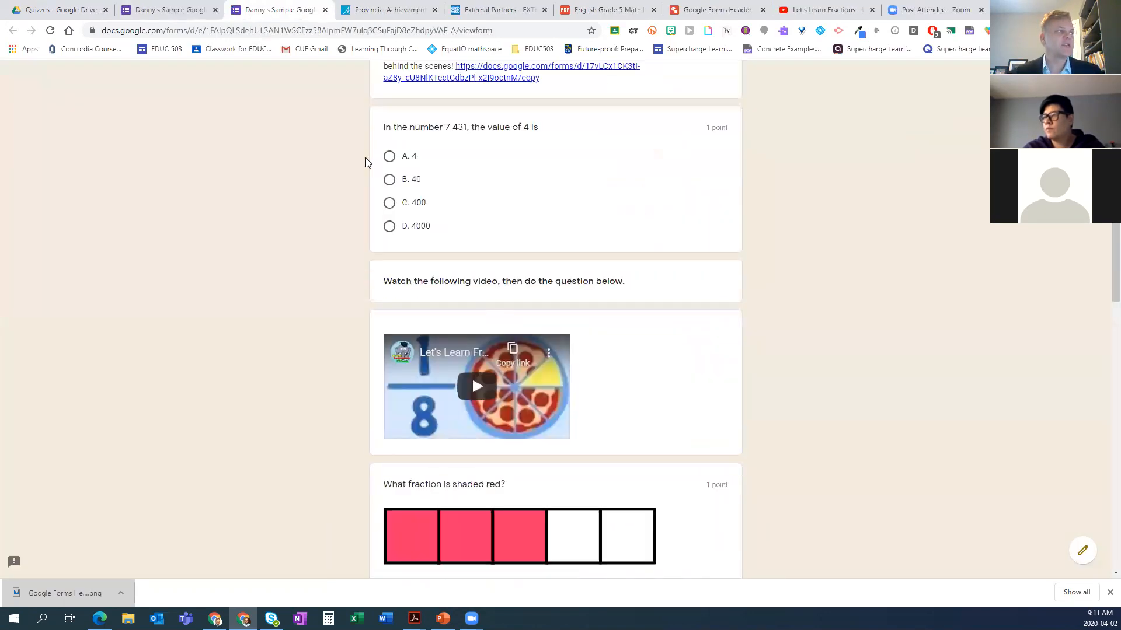
scroll(365, 159, up, 3)
click(168, 10)
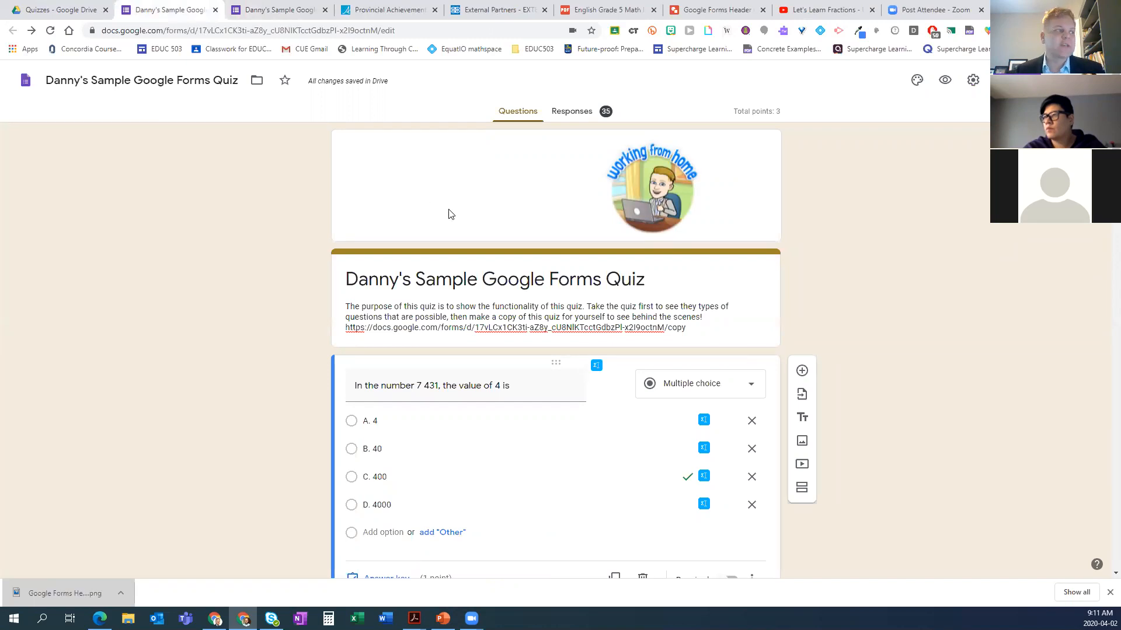
- Highlight only the web link ending in /copy in the quiz description
scroll(641, 266, down, 1)
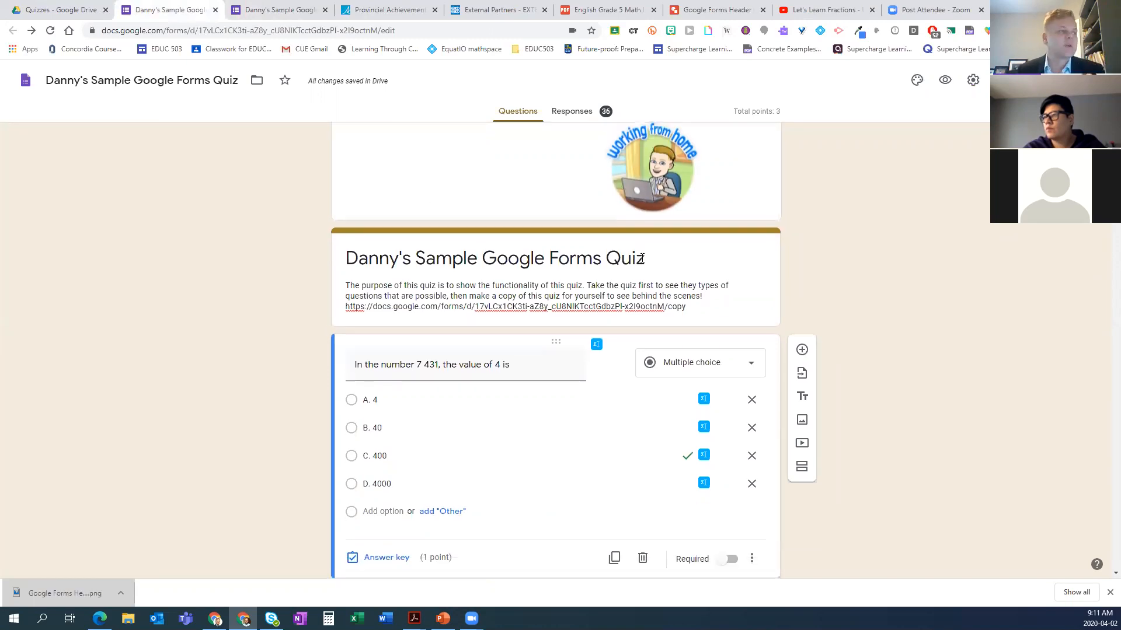
scroll(642, 267, down, 2)
scroll(645, 265, up, 2)
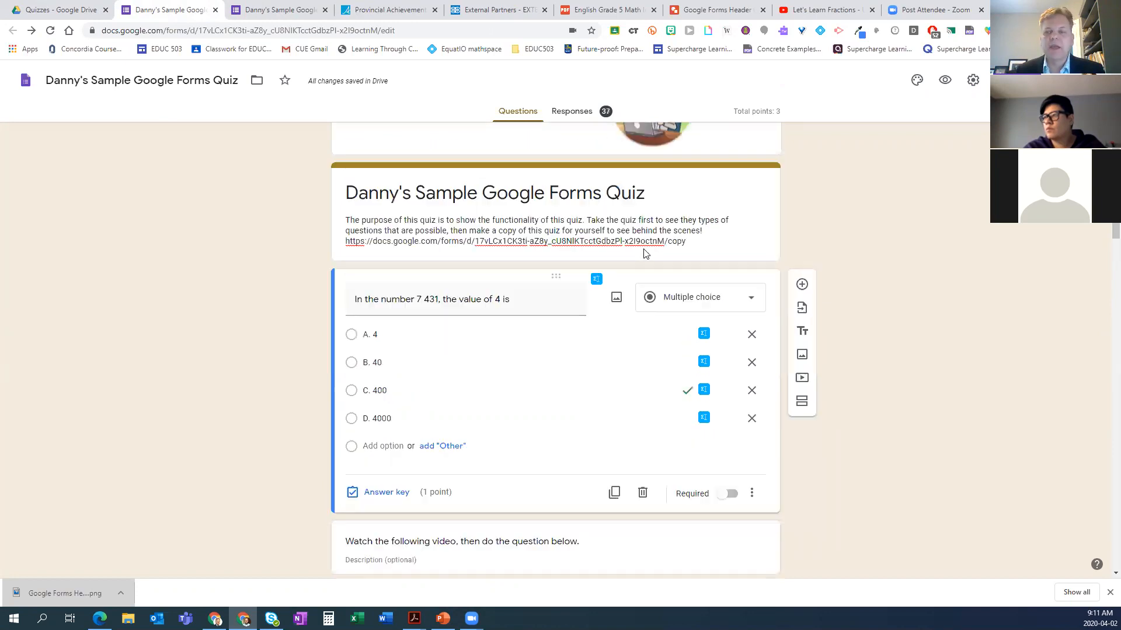
scroll(625, 239, up, 1)
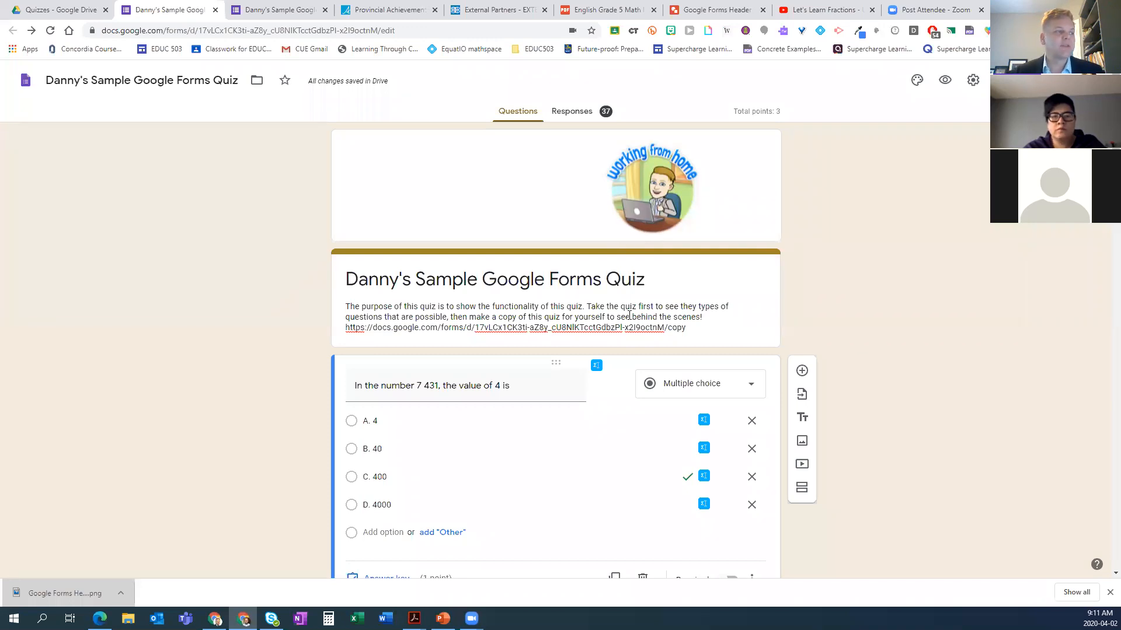
triple_click(687, 327)
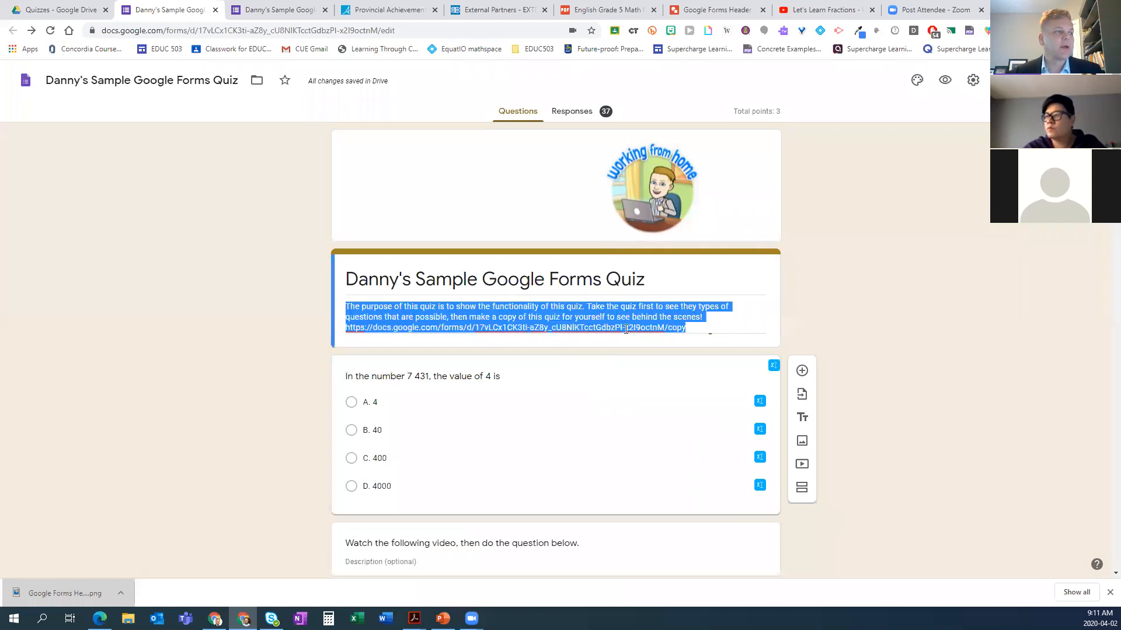
click(689, 328)
drag(689, 328, 348, 341)
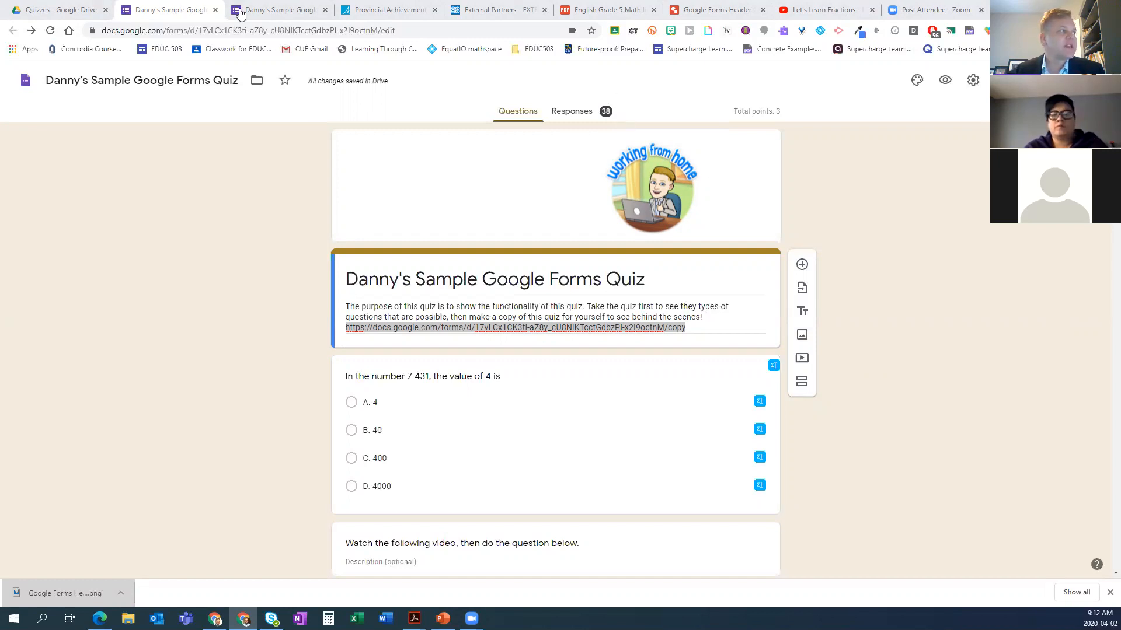
- Examine the quiz preview: the place-value question, the fractions video, the shaded fraction question, the parallelogram question and the copy link
click(263, 11)
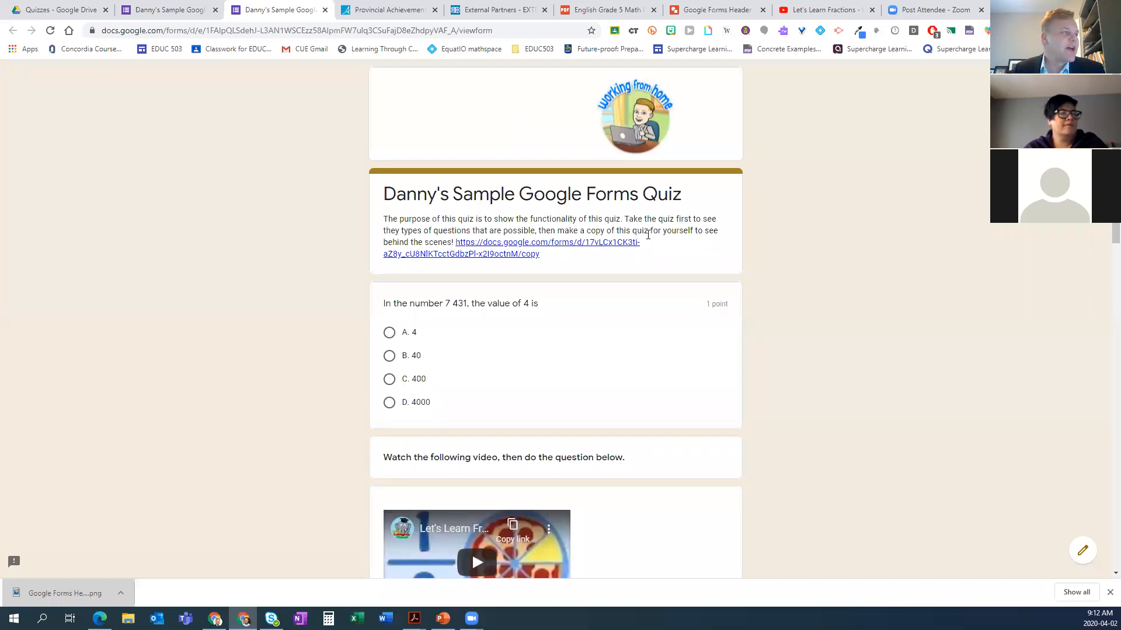
scroll(649, 243, down, 2)
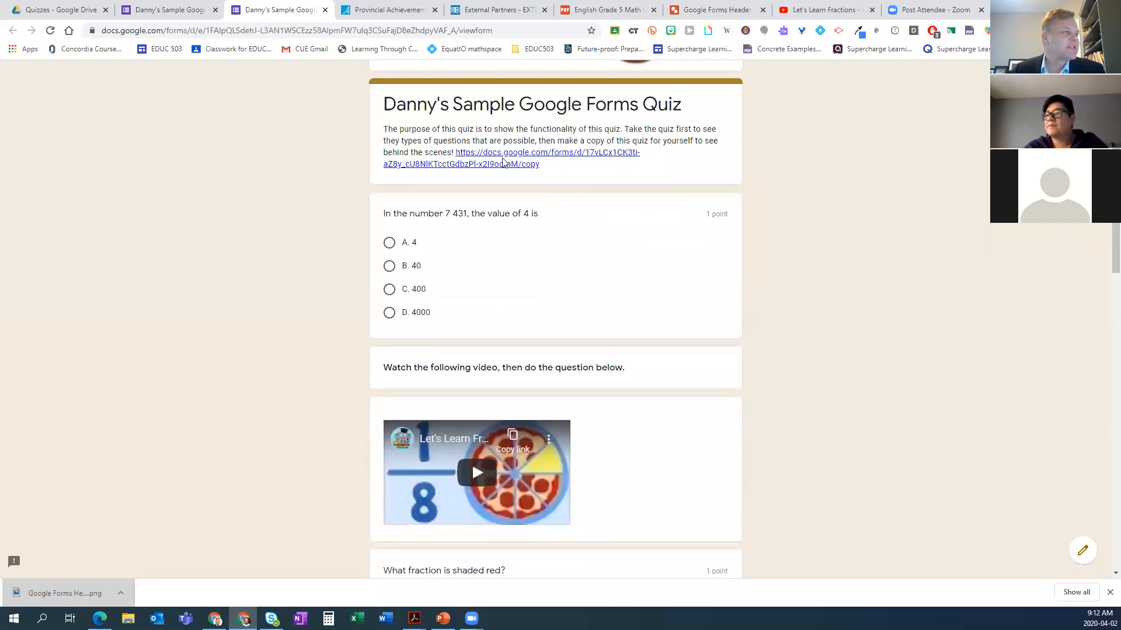
scroll(519, 233, down, 1)
scroll(508, 216, down, 1)
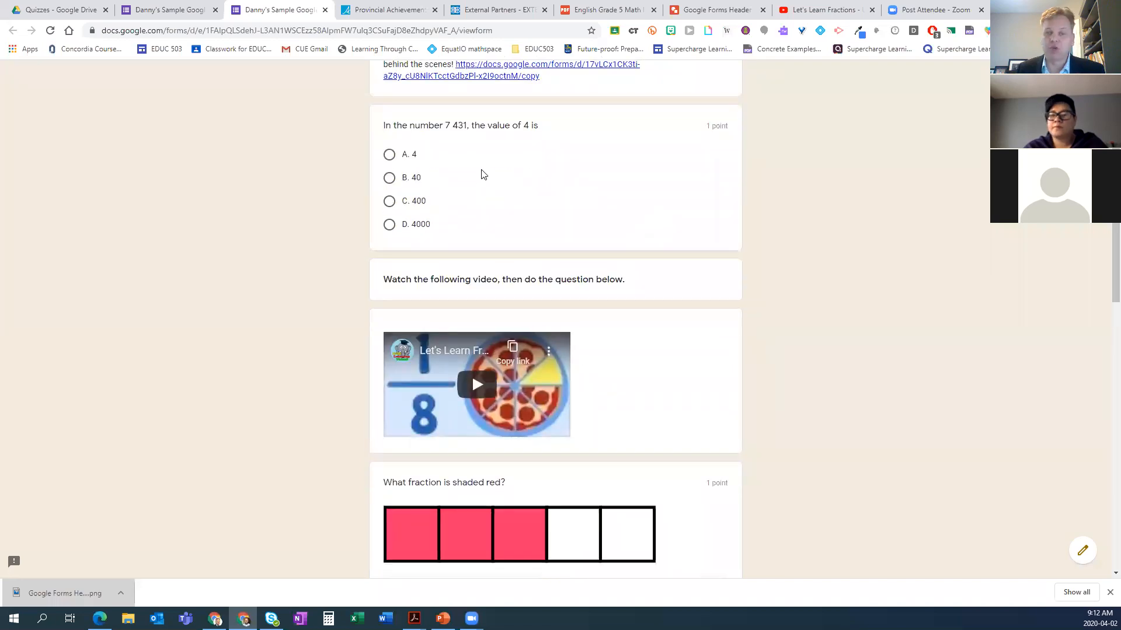
scroll(497, 221, down, 1)
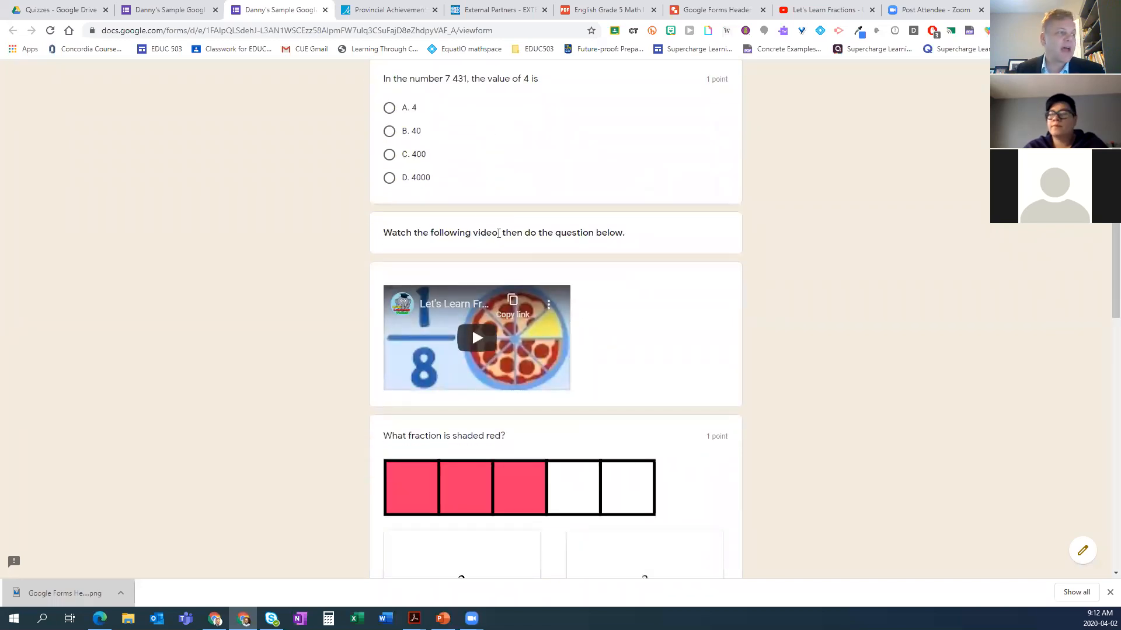
scroll(502, 230, down, 1)
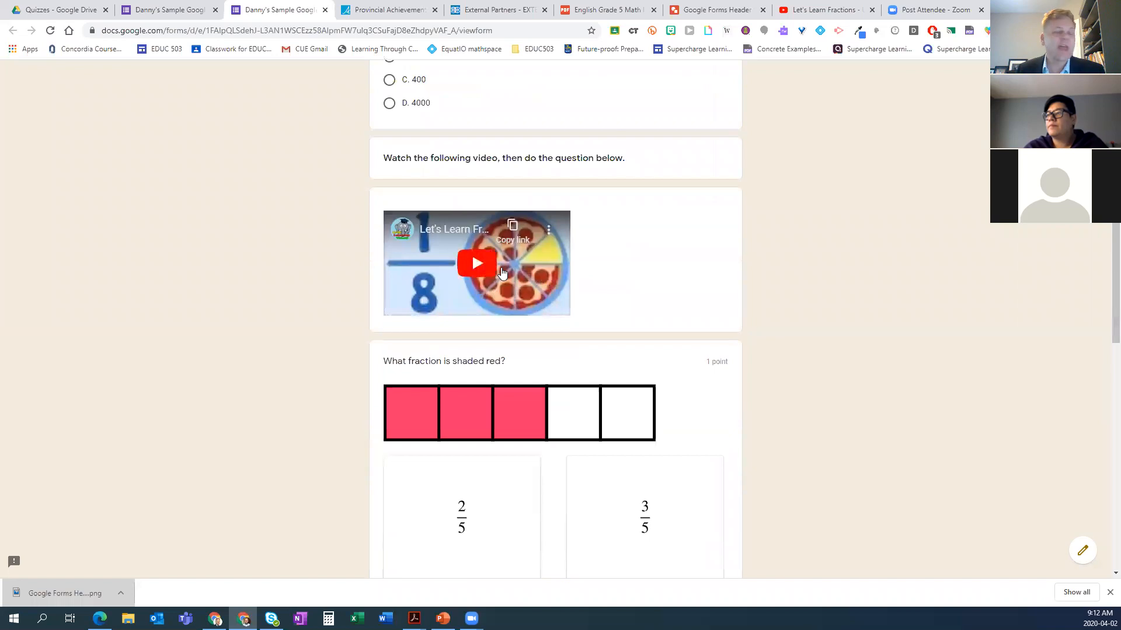
scroll(497, 270, down, 3)
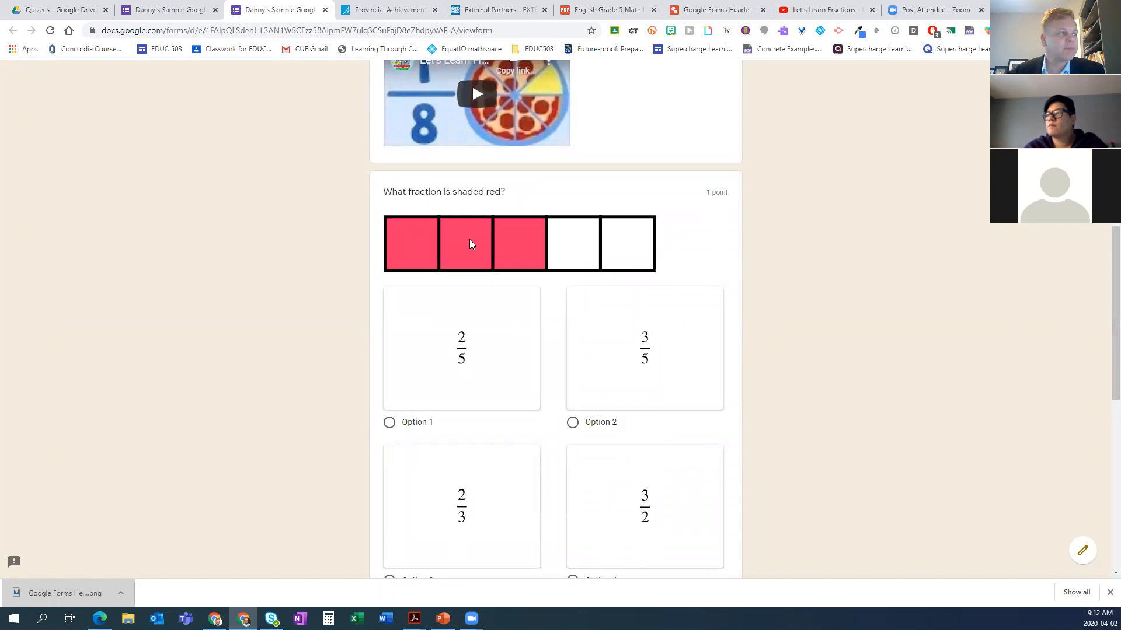
scroll(476, 240, down, 8)
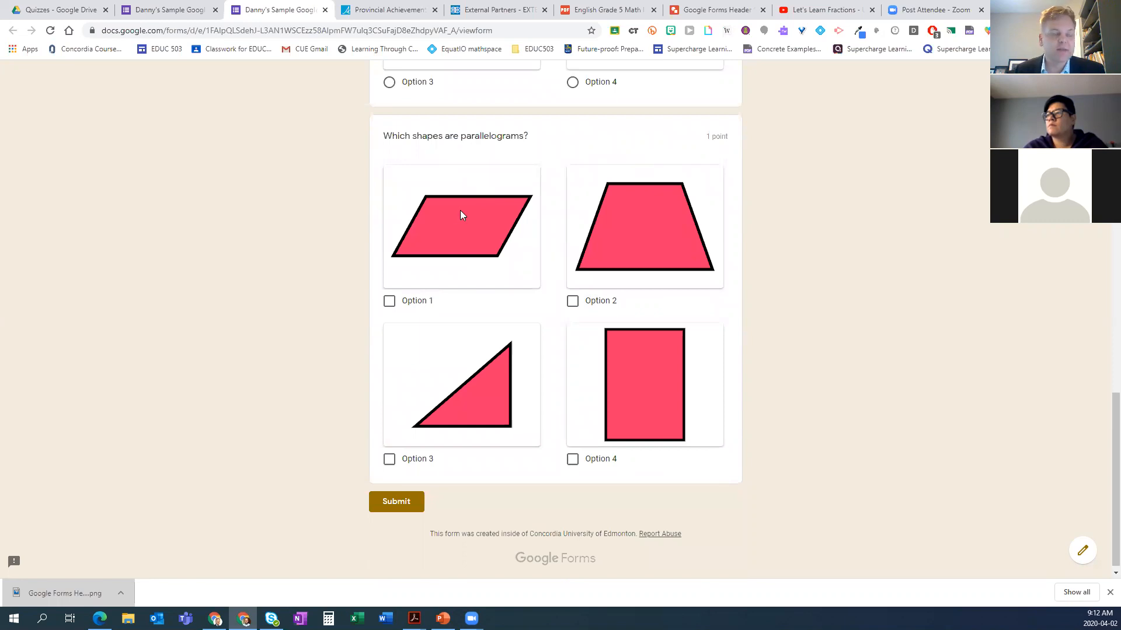
scroll(503, 308, up, 2)
scroll(502, 308, up, 6)
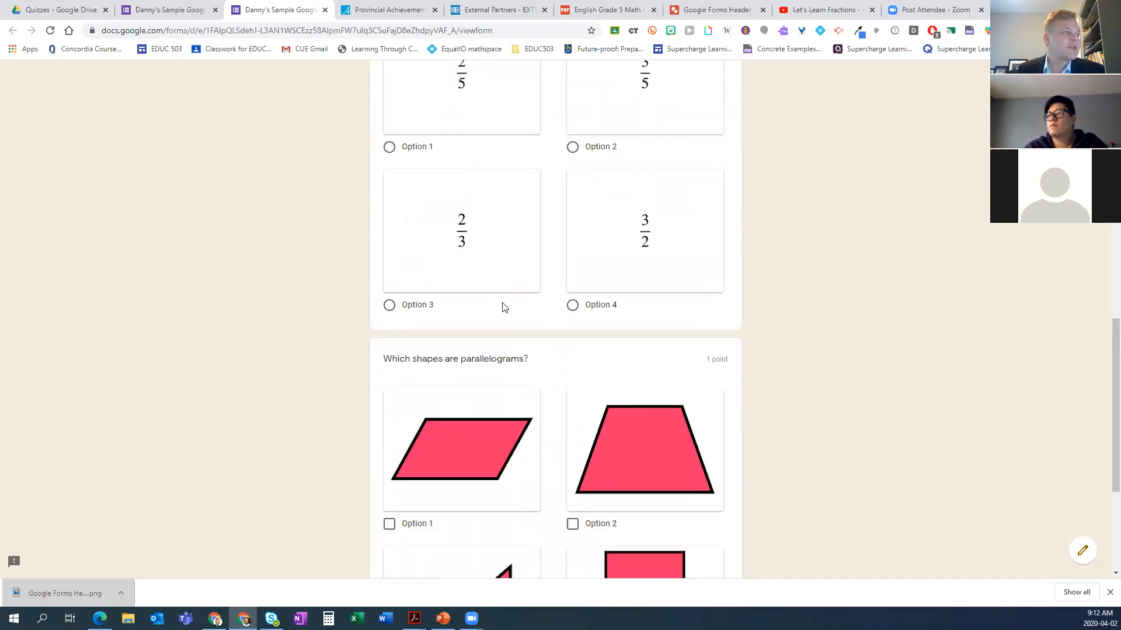
scroll(504, 295, up, 4)
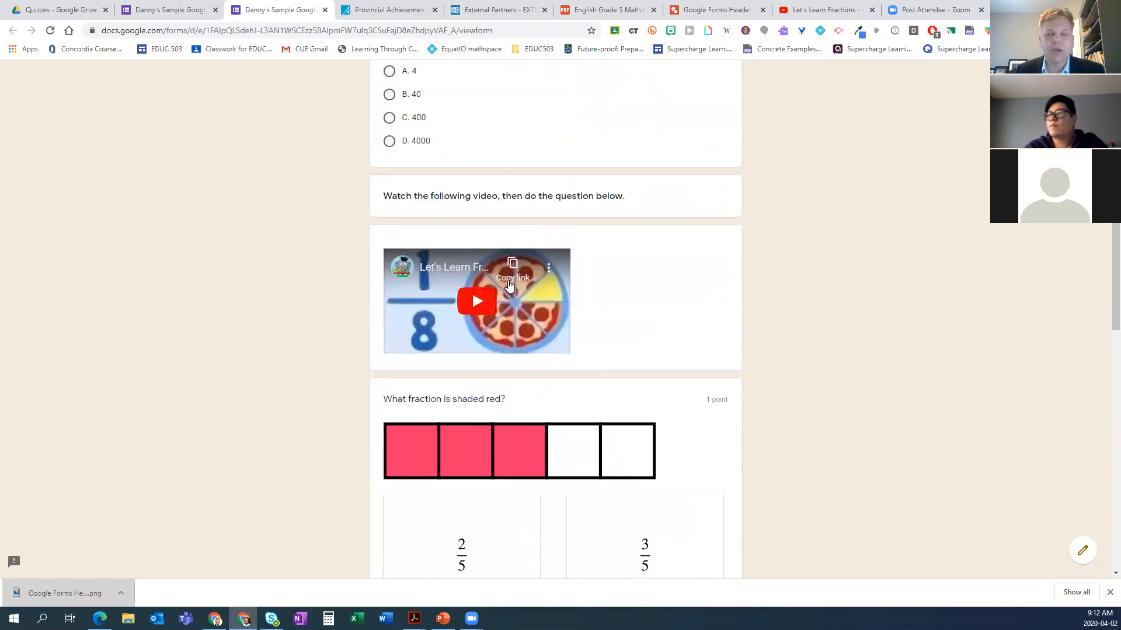
scroll(505, 289, up, 5)
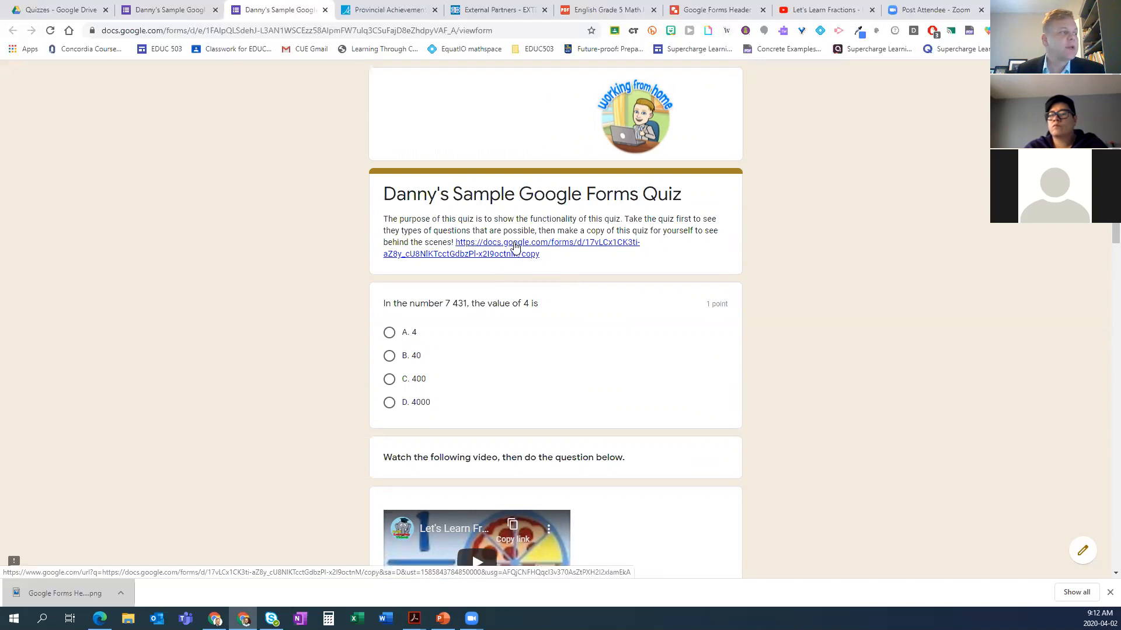
- Look over the previewed questions down to the Submit area once more, and return to the editor with the description link deselected
scroll(467, 280, down, 2)
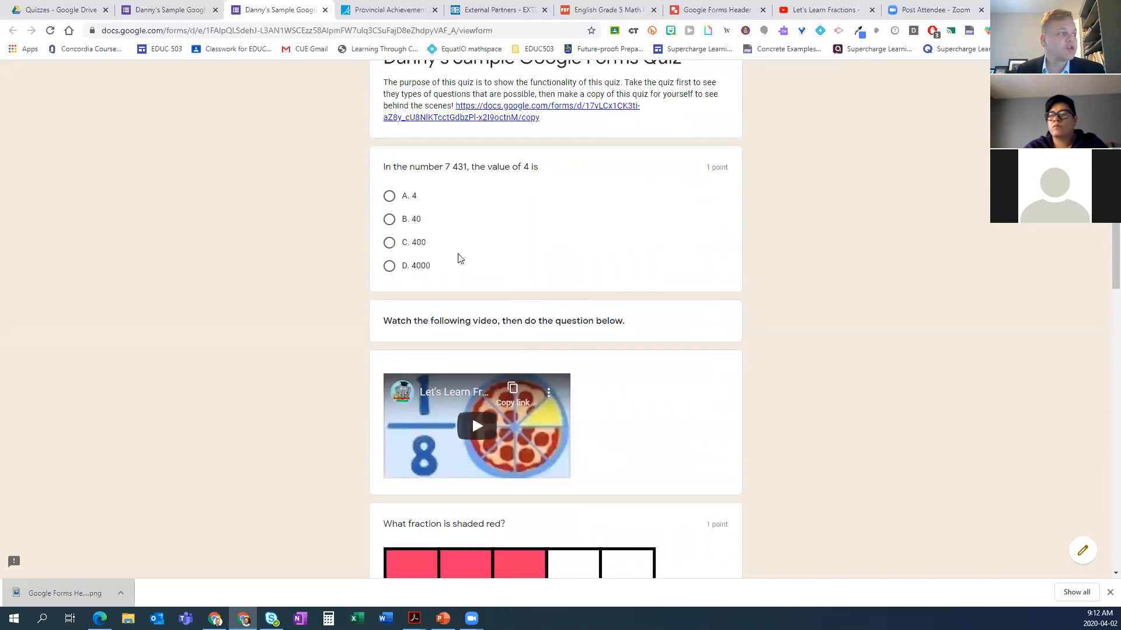
scroll(458, 257, down, 7)
scroll(459, 268, down, 6)
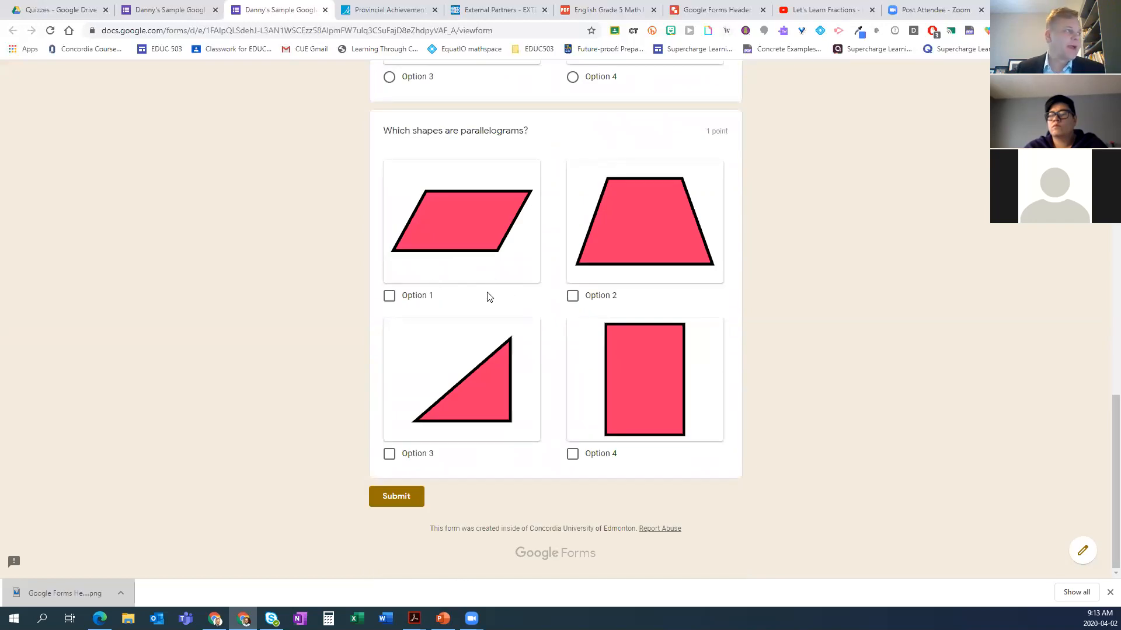
click(189, 12)
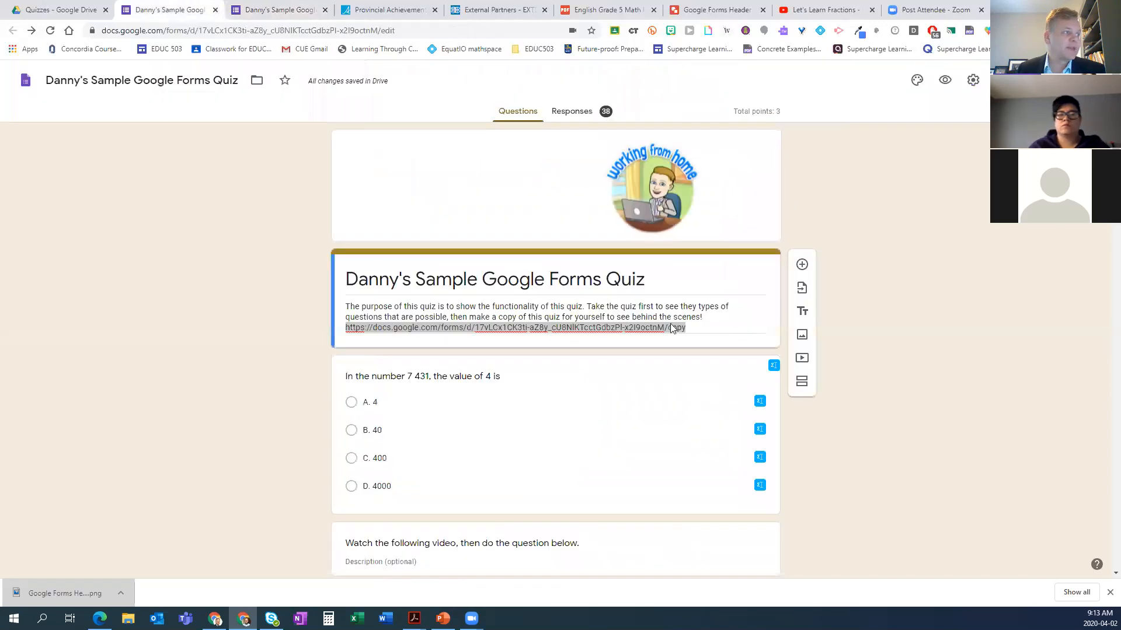
click(941, 356)
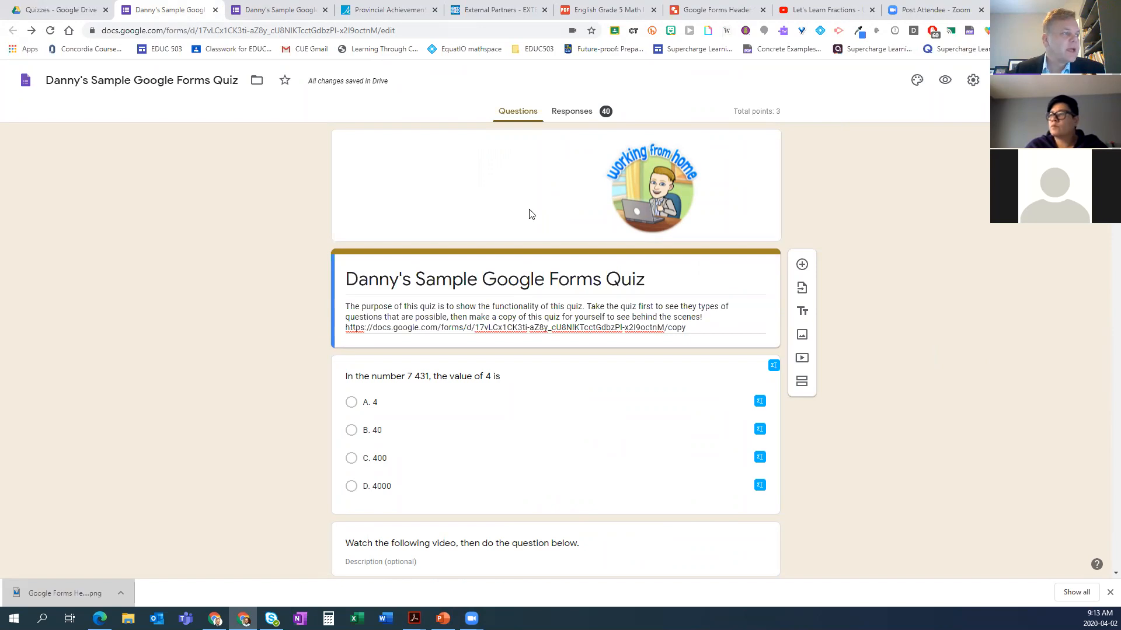
- Show the quiz's response summary and look over the insights, frequently missed questions and place-value question results
click(571, 111)
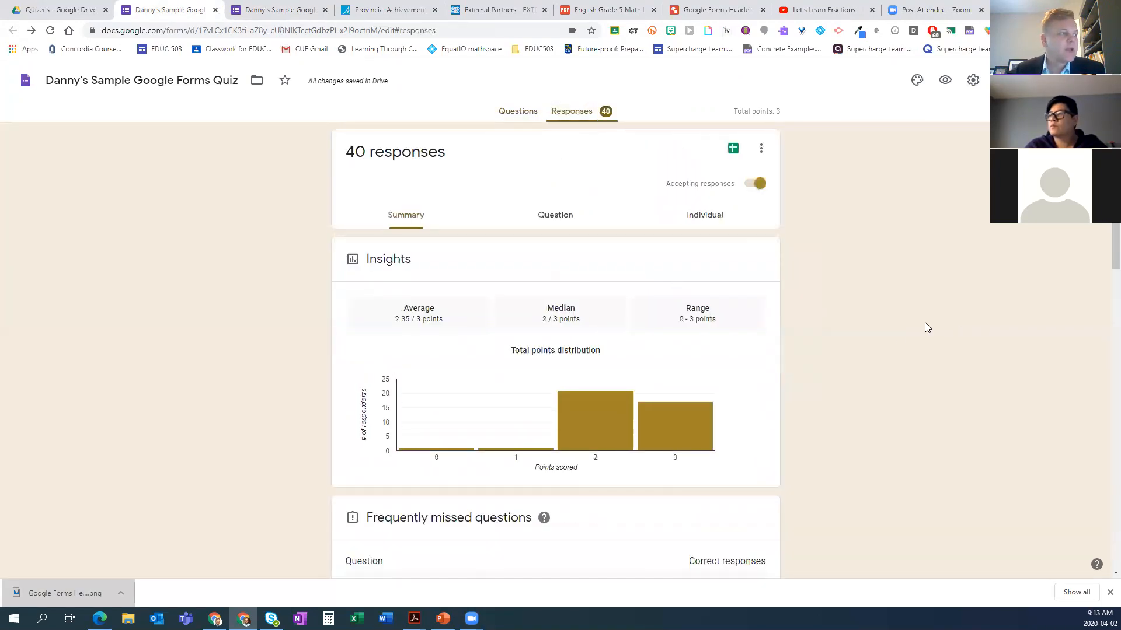
scroll(895, 334, down, 5)
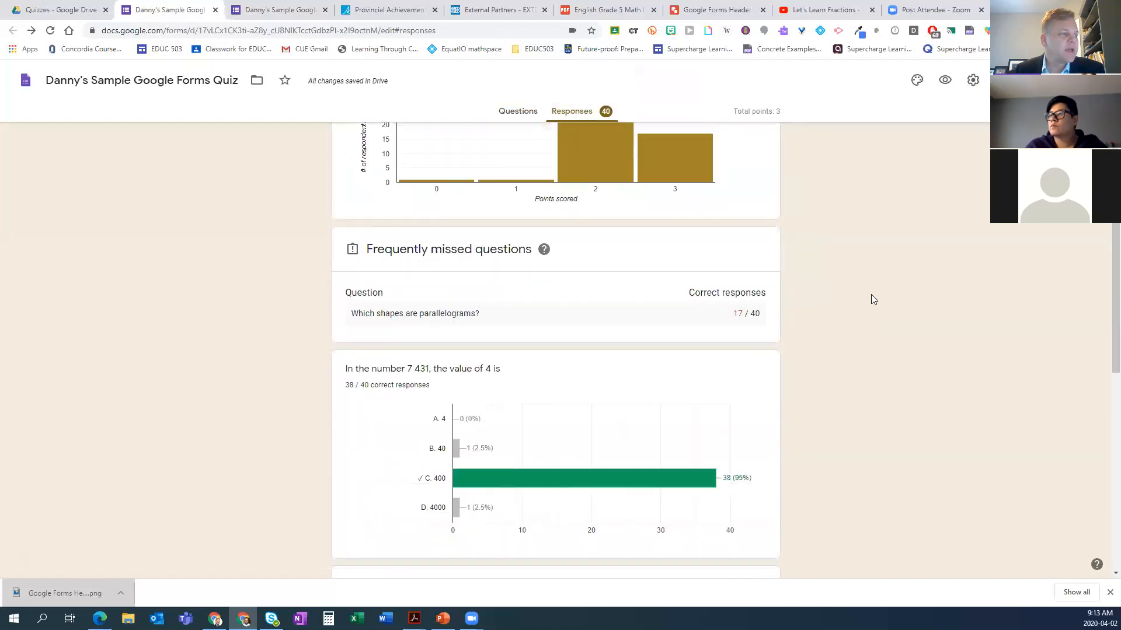
scroll(871, 297, down, 2)
scroll(832, 253, up, 7)
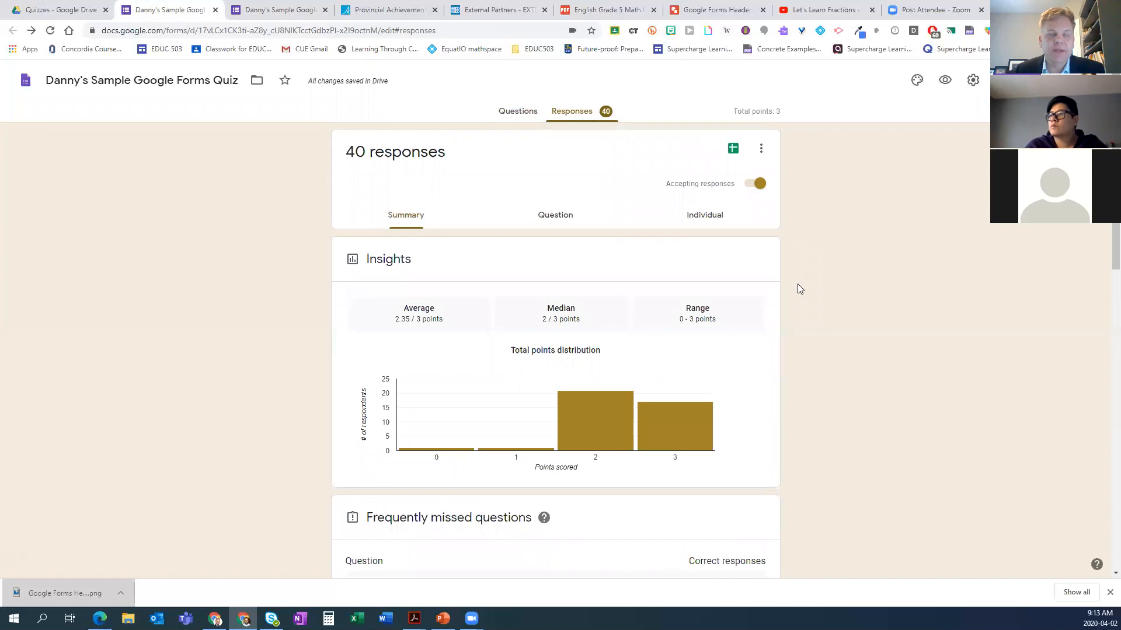
scroll(841, 289, down, 2)
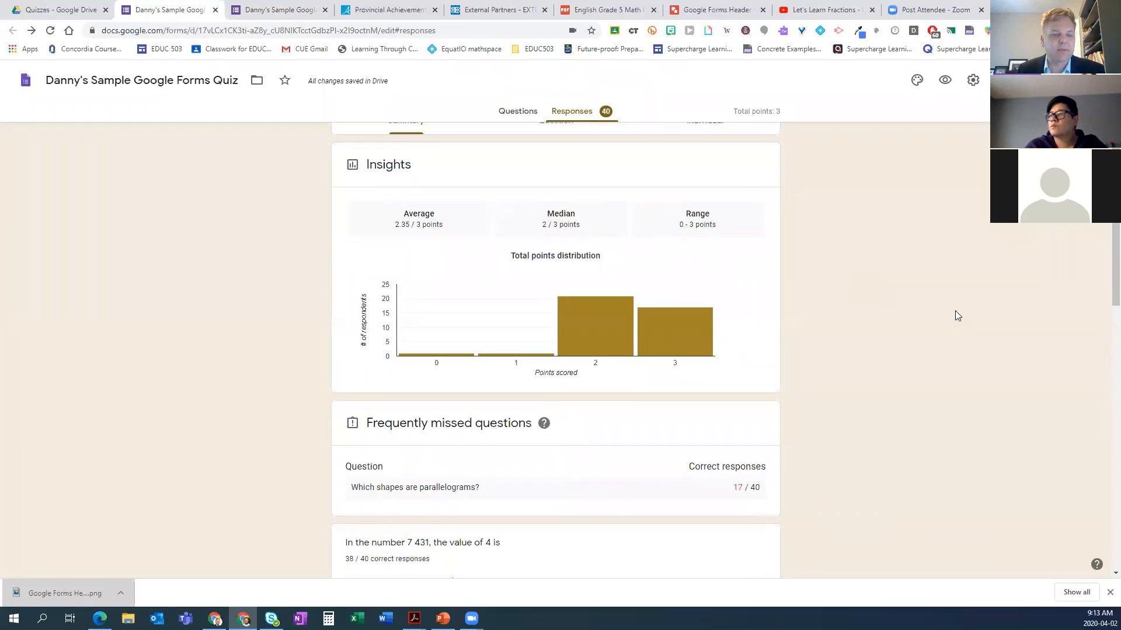
scroll(954, 311, down, 3)
scroll(954, 307, down, 2)
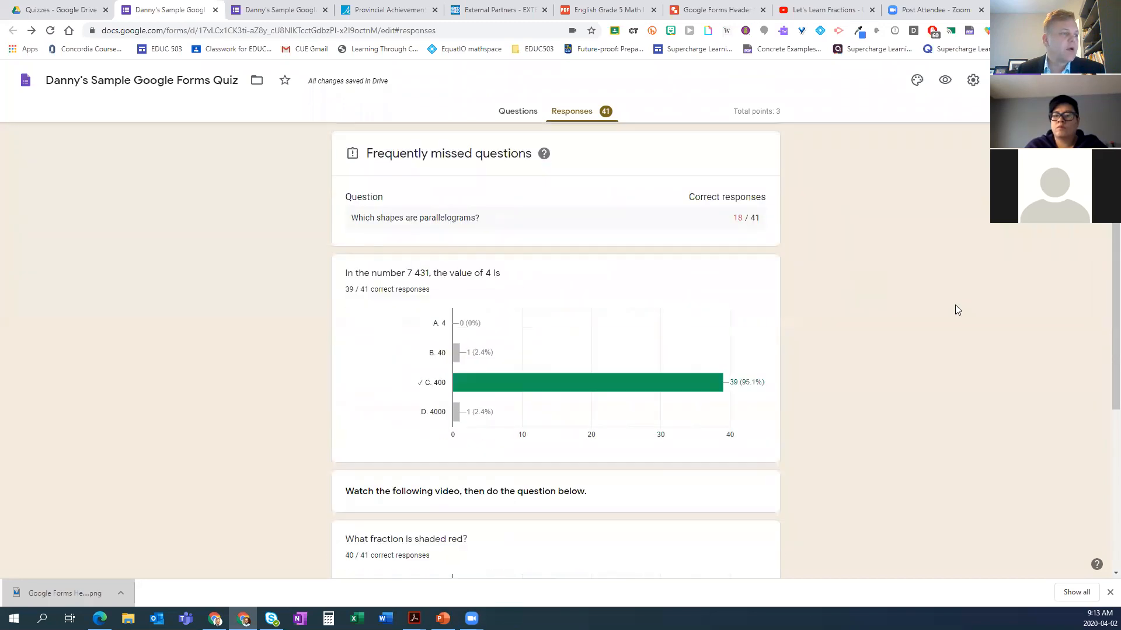
scroll(1016, 297, up, 6)
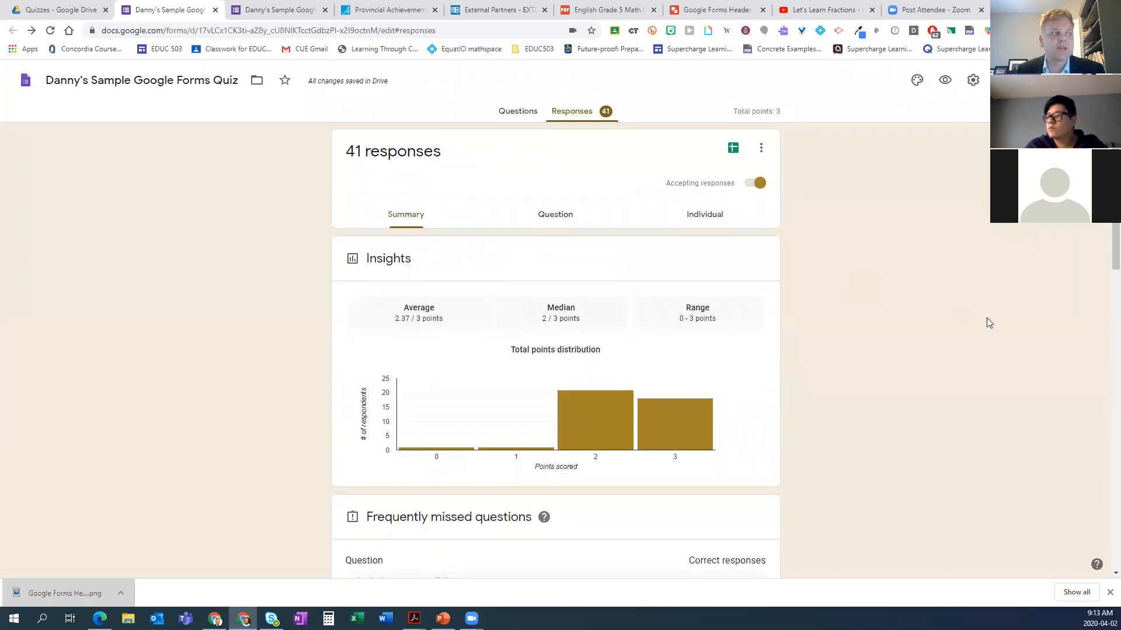
- Examine the answer charts for the place-value, shaded fraction and parallelogram questions in the response summary
scroll(986, 320, down, 4)
scroll(986, 323, down, 4)
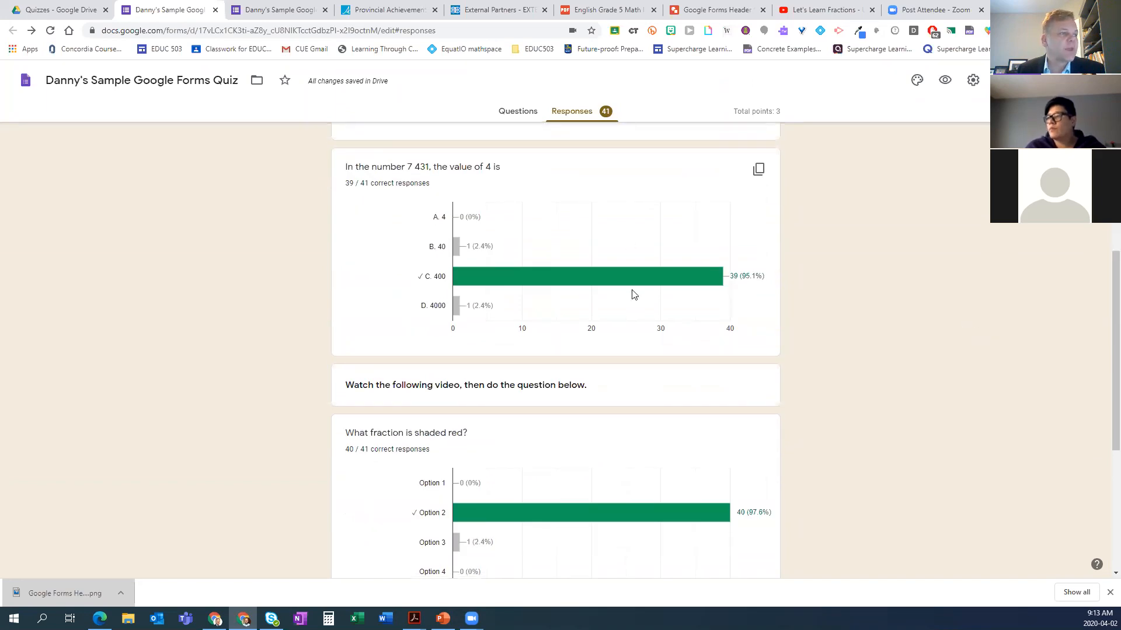
mouse_move(668, 280)
scroll(912, 377, down, 3)
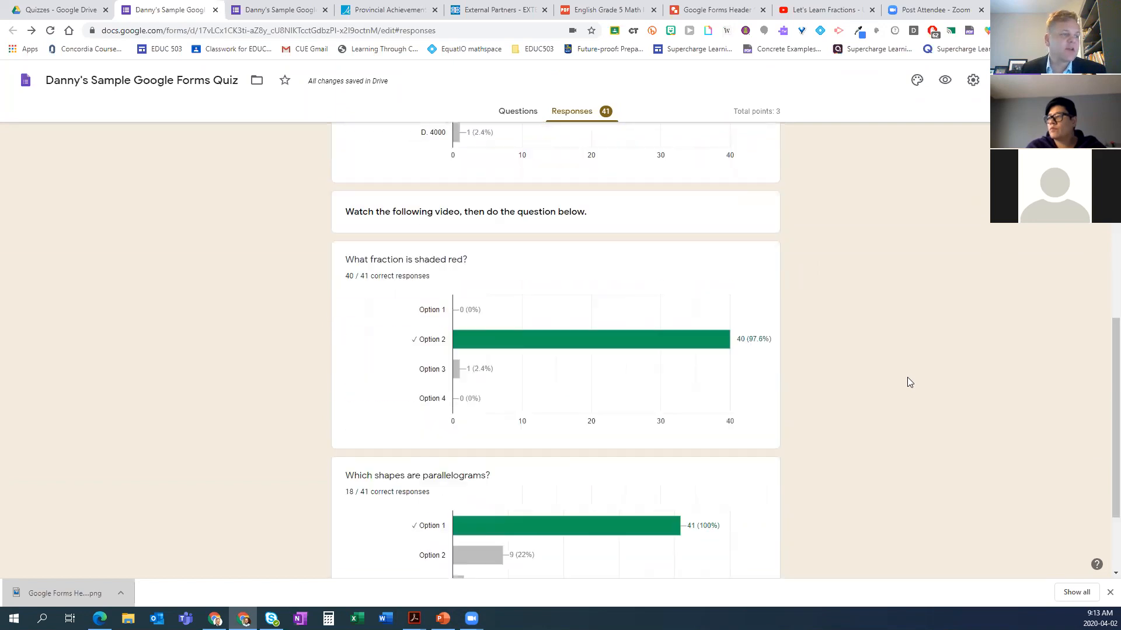
scroll(897, 377, down, 2)
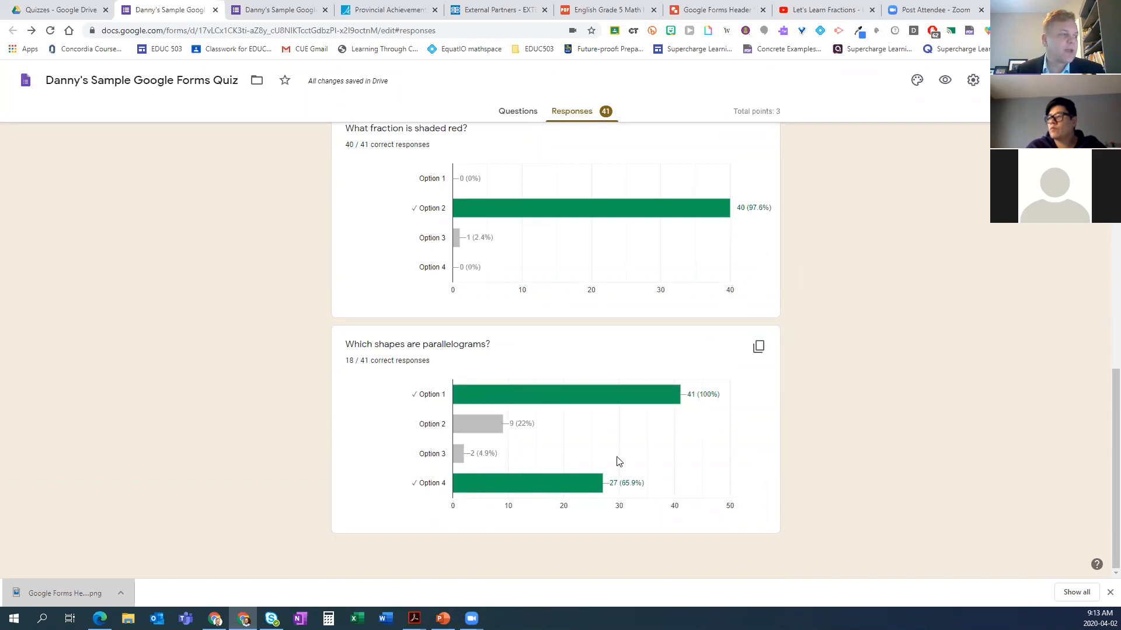
scroll(825, 435, up, 1)
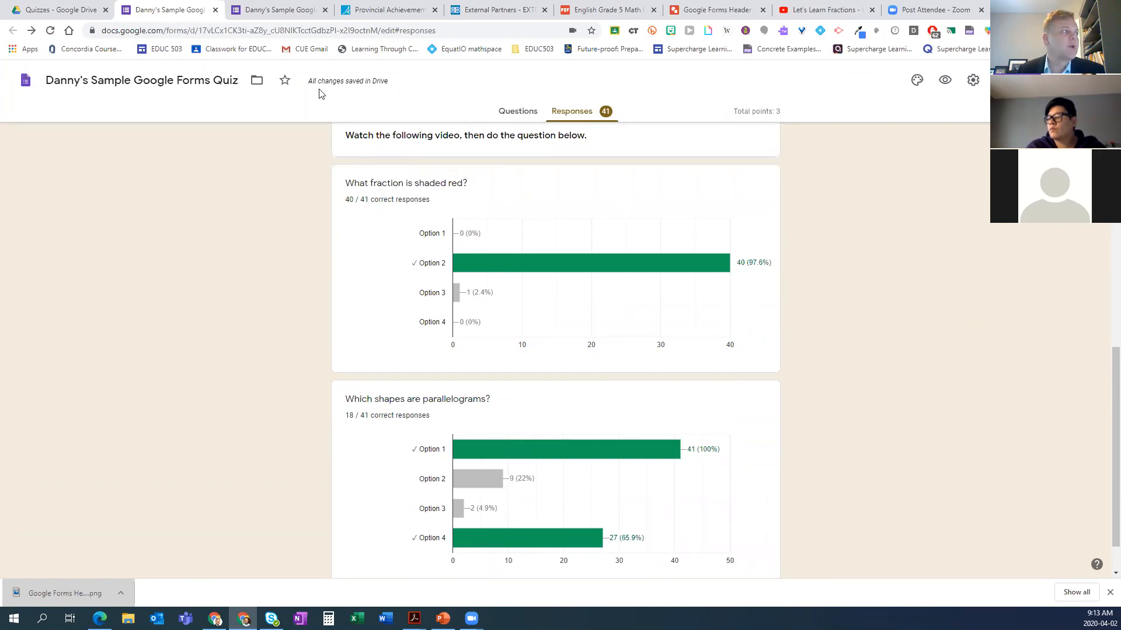
- Return to the quiz preview and answer the place-value question about 7 431 with C. 400
click(292, 11)
scroll(560, 318, up, 10)
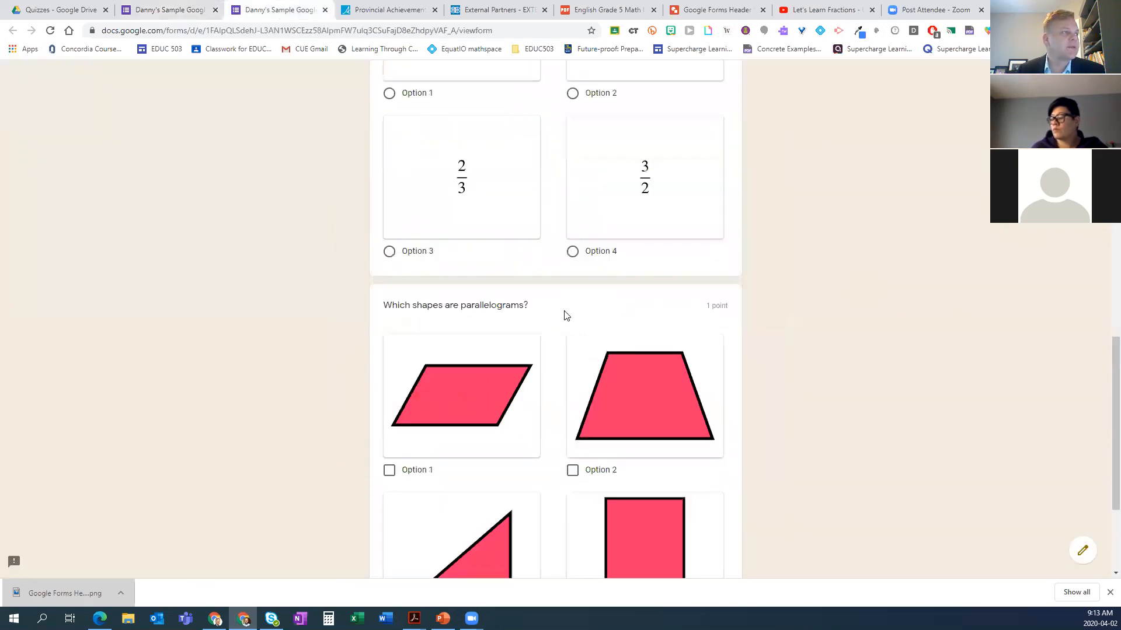
scroll(556, 336, up, 5)
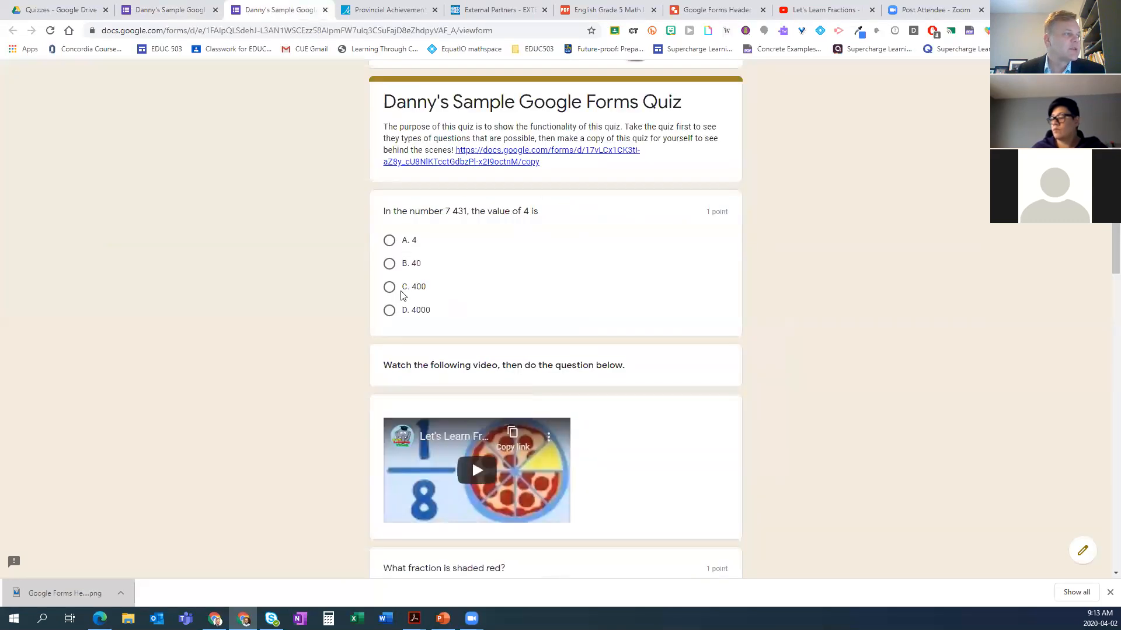
click(390, 288)
- Answer the shaded fraction question with Option 1, the fraction 2/5
scroll(498, 301, down, 3)
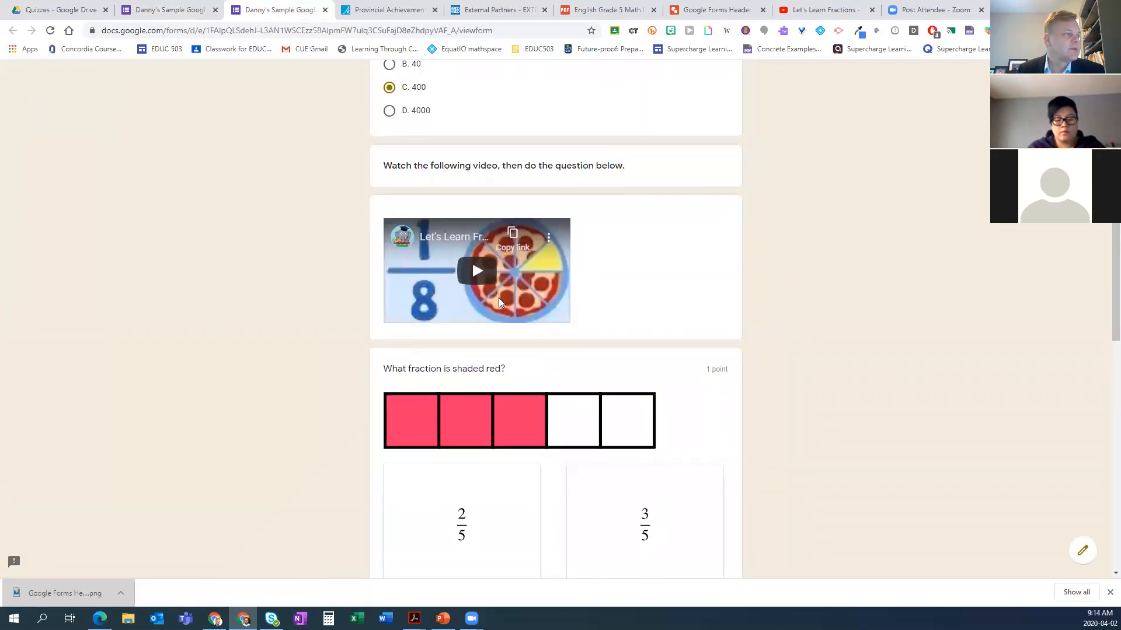
scroll(511, 309, down, 2)
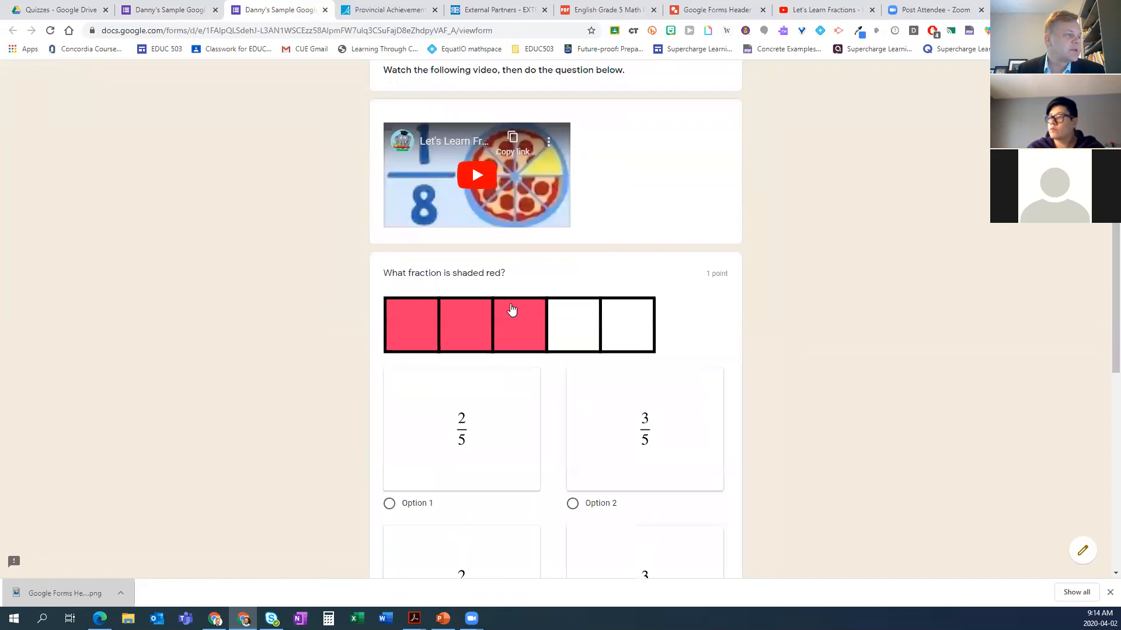
scroll(511, 310, down, 5)
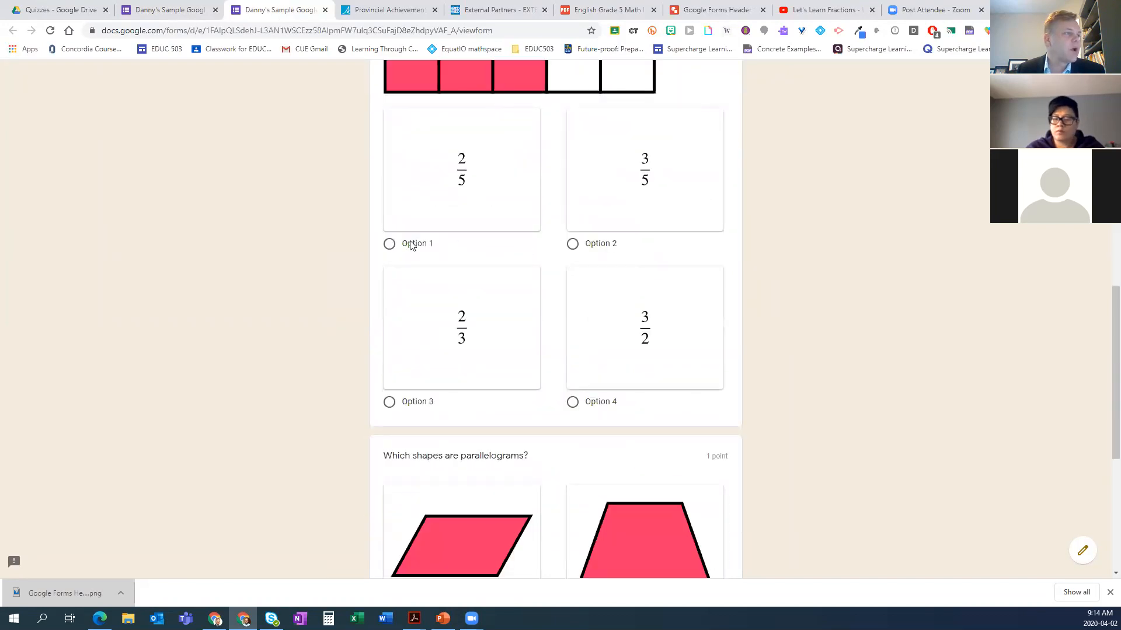
click(389, 244)
- Select only Option 1, the slanted shape, for the parallelogram question and submit the quiz
scroll(484, 270, down, 4)
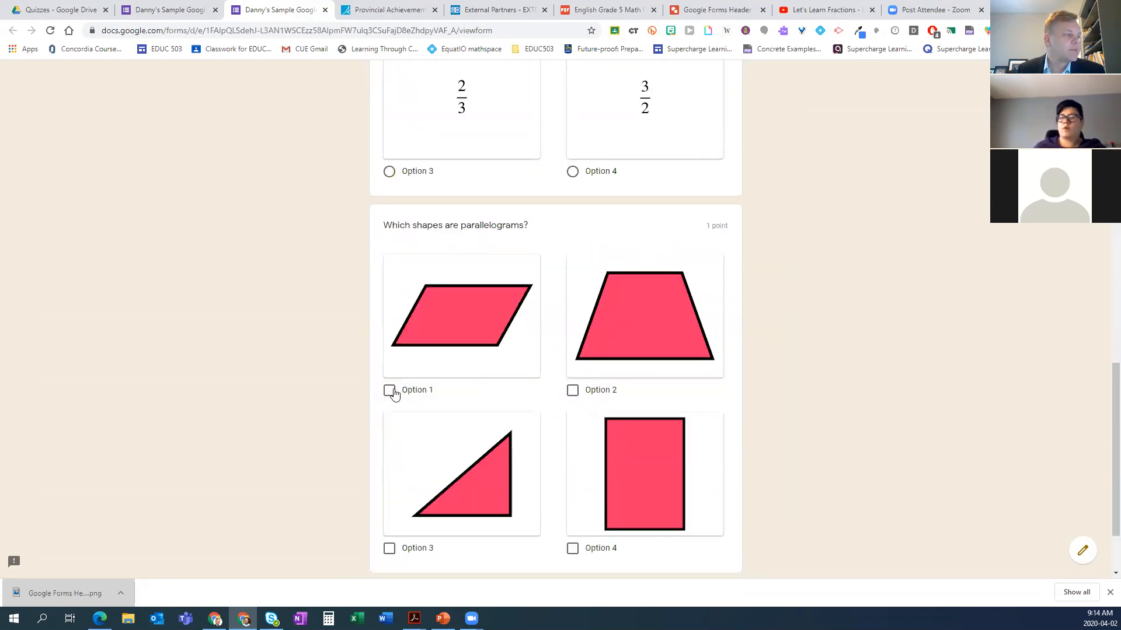
click(391, 392)
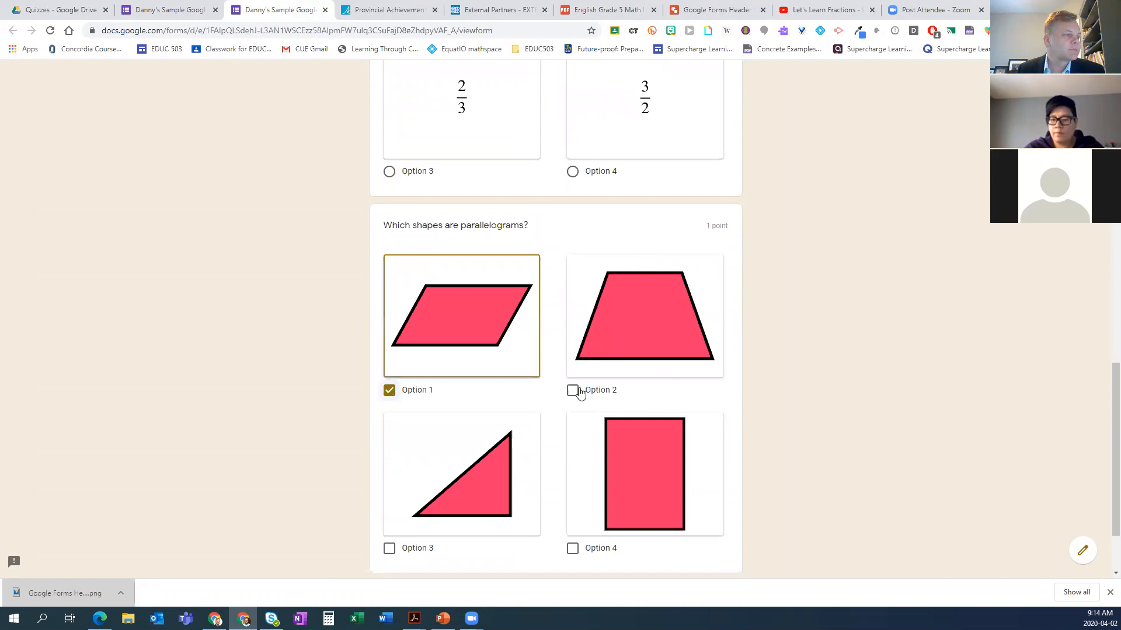
scroll(563, 451, down, 2)
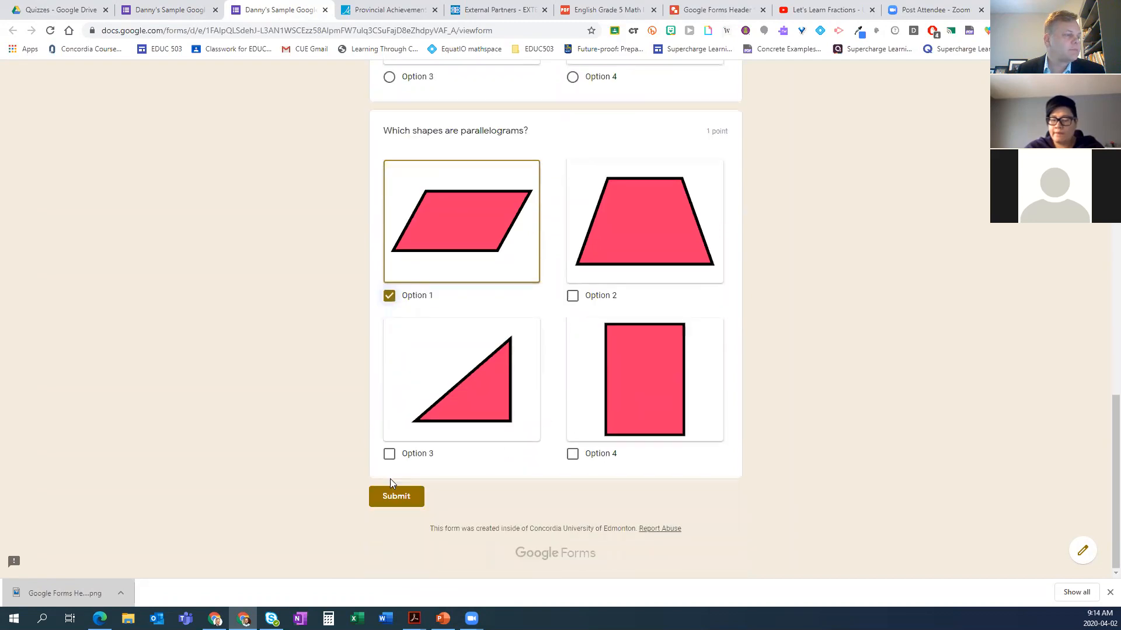
click(413, 500)
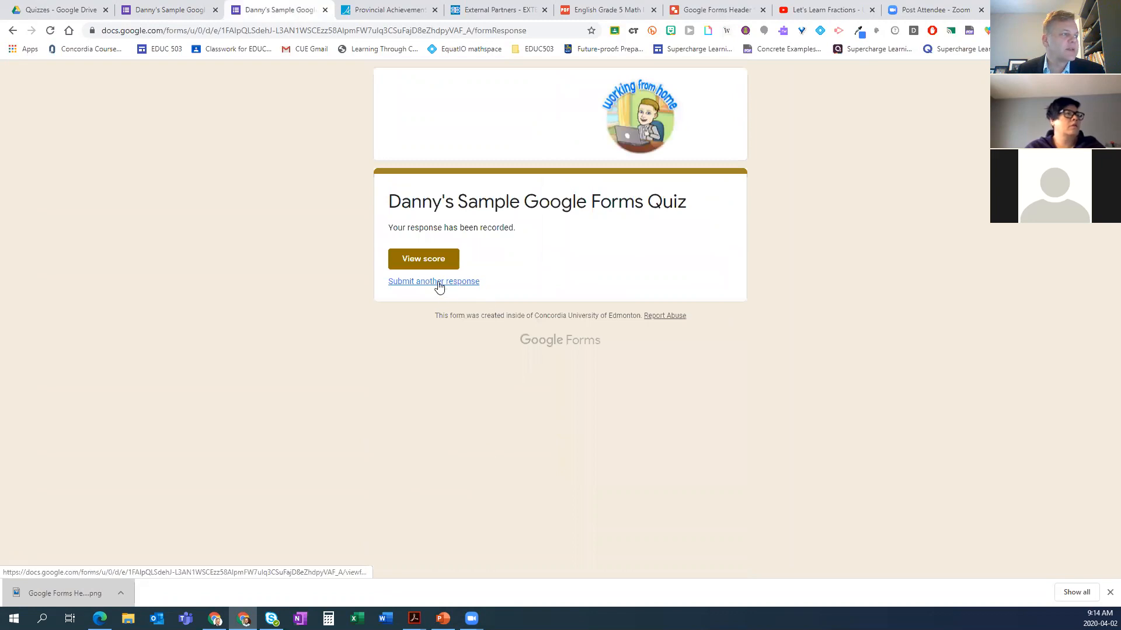
- View the score of the submitted quiz and examine each question's marking, the correct answers and the feedback video
click(428, 256)
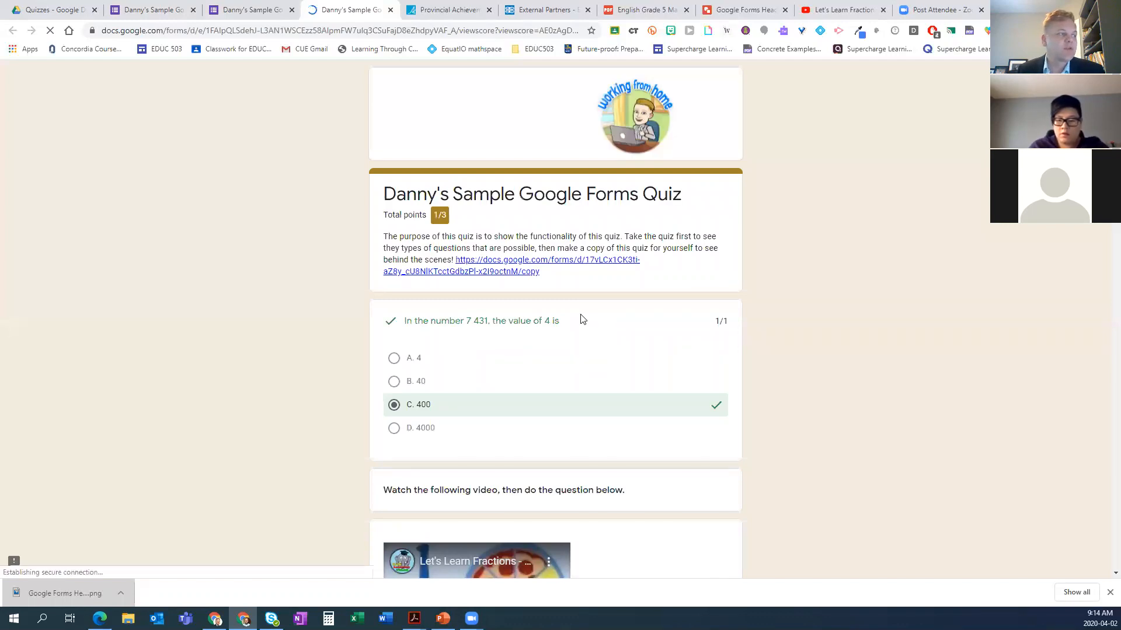
scroll(516, 313, down, 1)
scroll(528, 312, down, 5)
scroll(499, 314, down, 6)
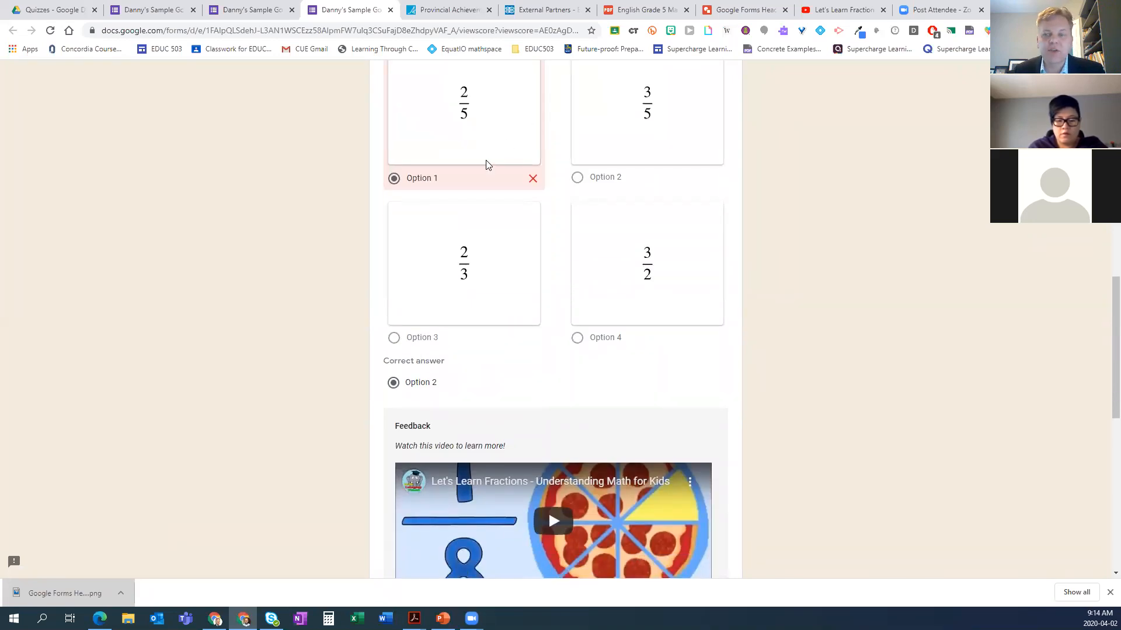
scroll(490, 181, down, 3)
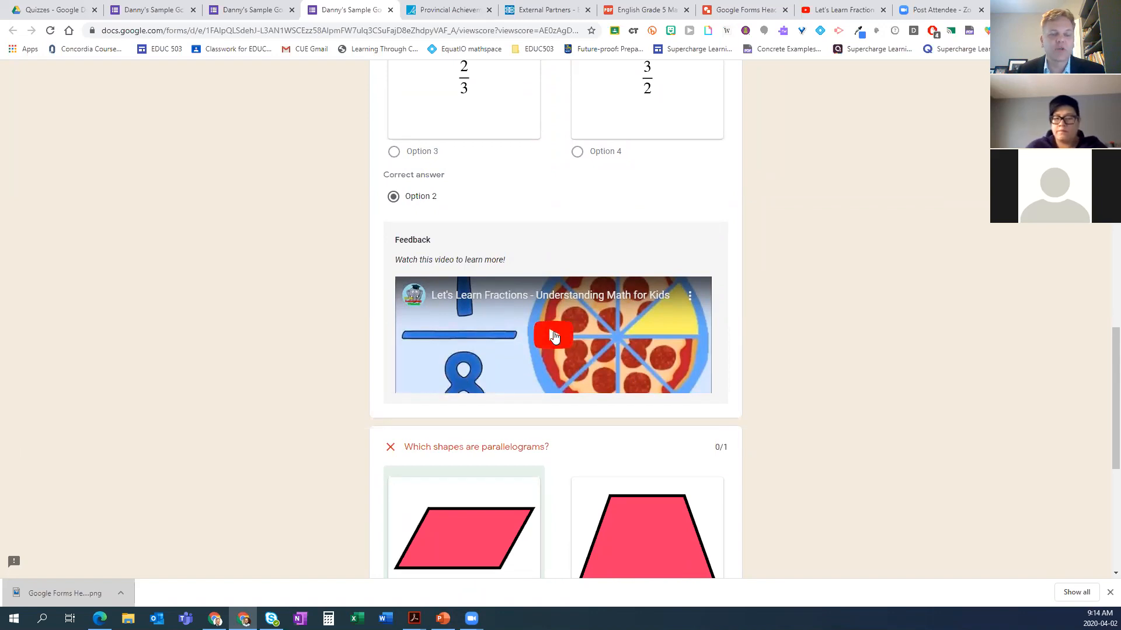
scroll(879, 310, down, 1)
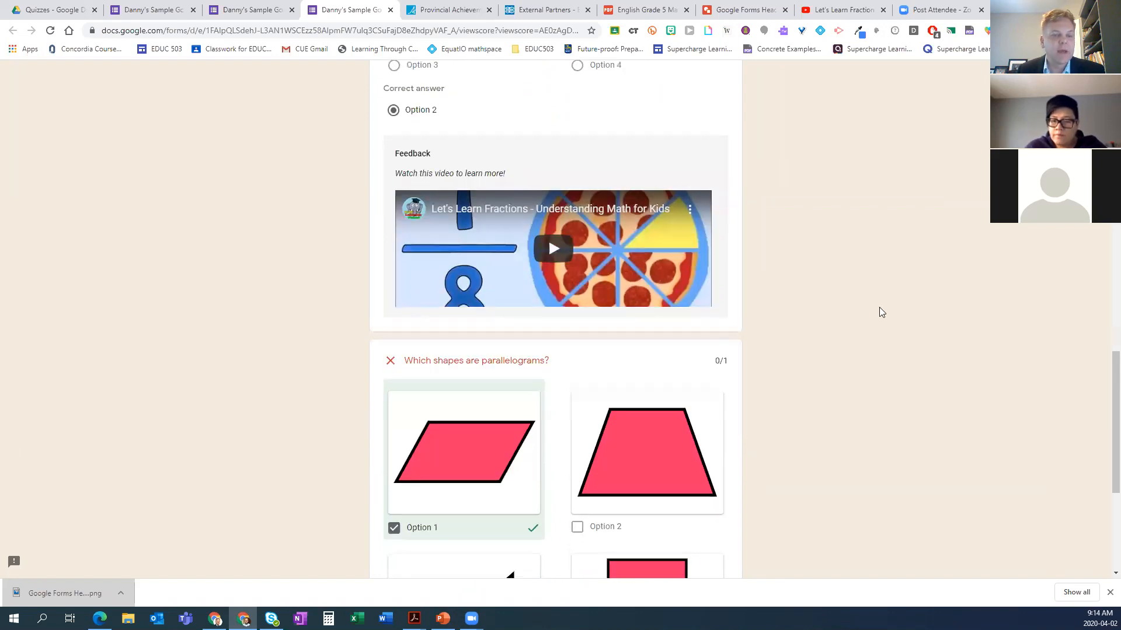
scroll(879, 310, down, 3)
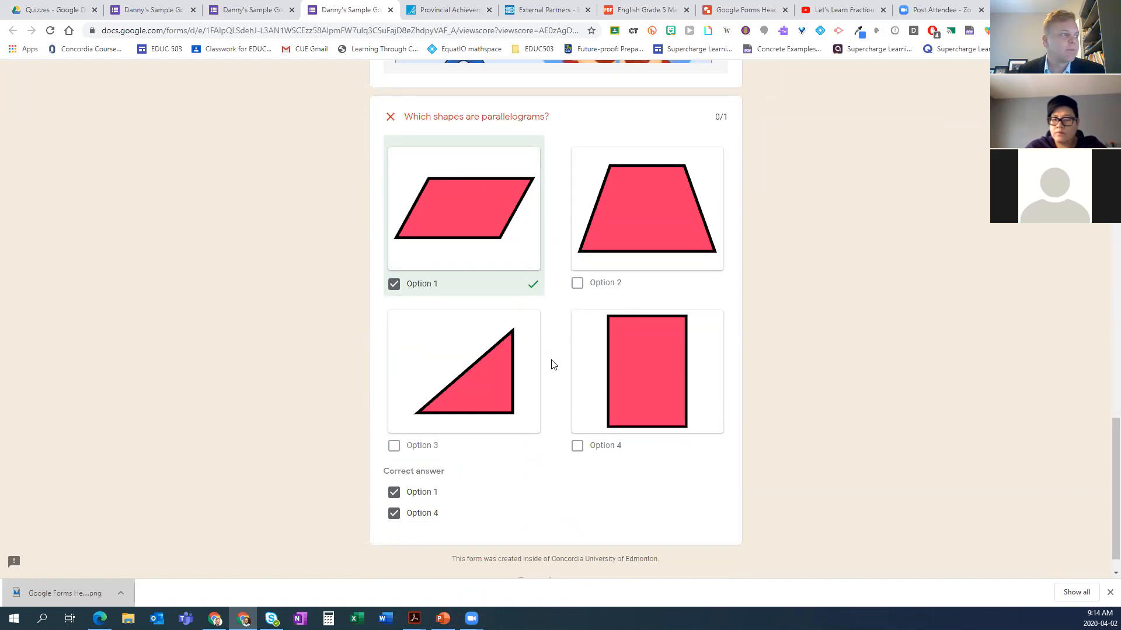
scroll(408, 488, down, 1)
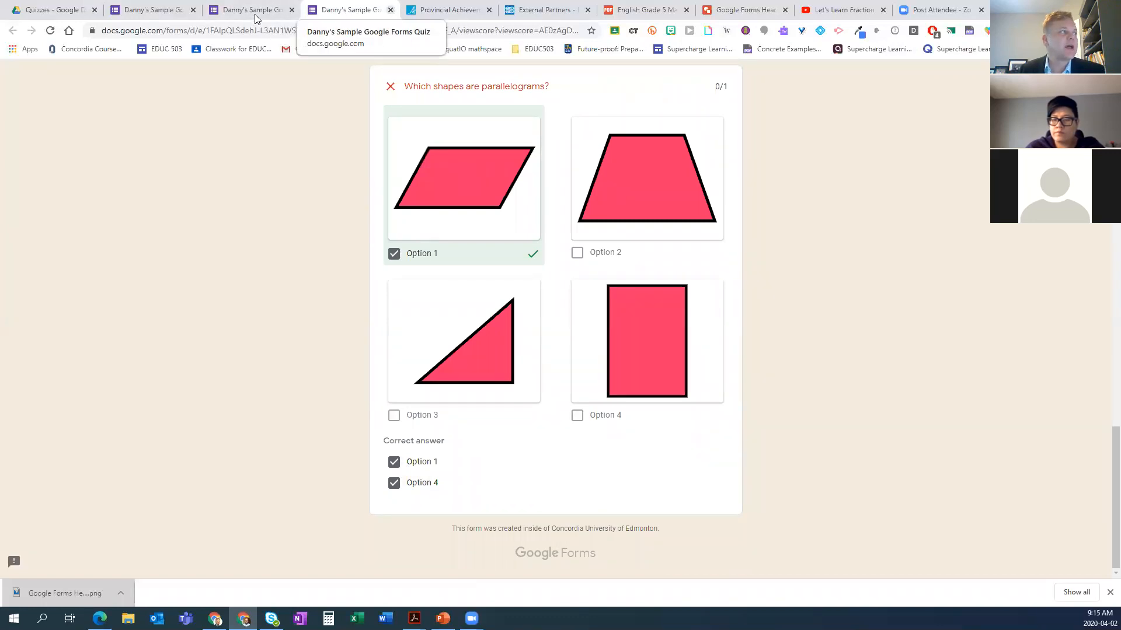
- Close the score and submission confirmation pages and return to the quiz's responses in the form editor
key(ctrl+w)
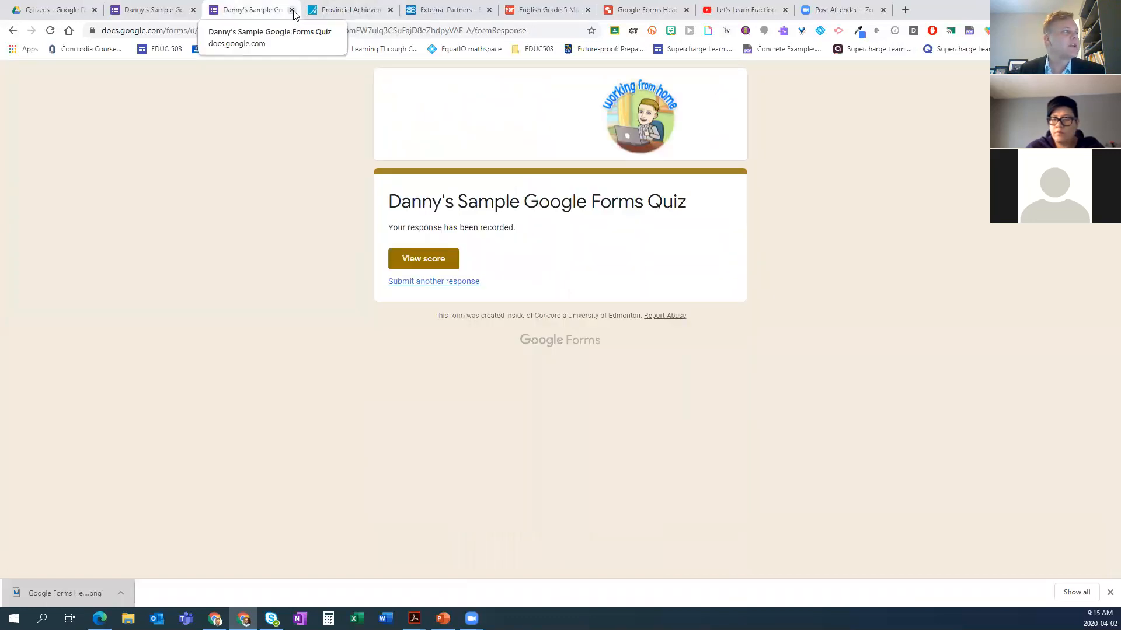
click(292, 10)
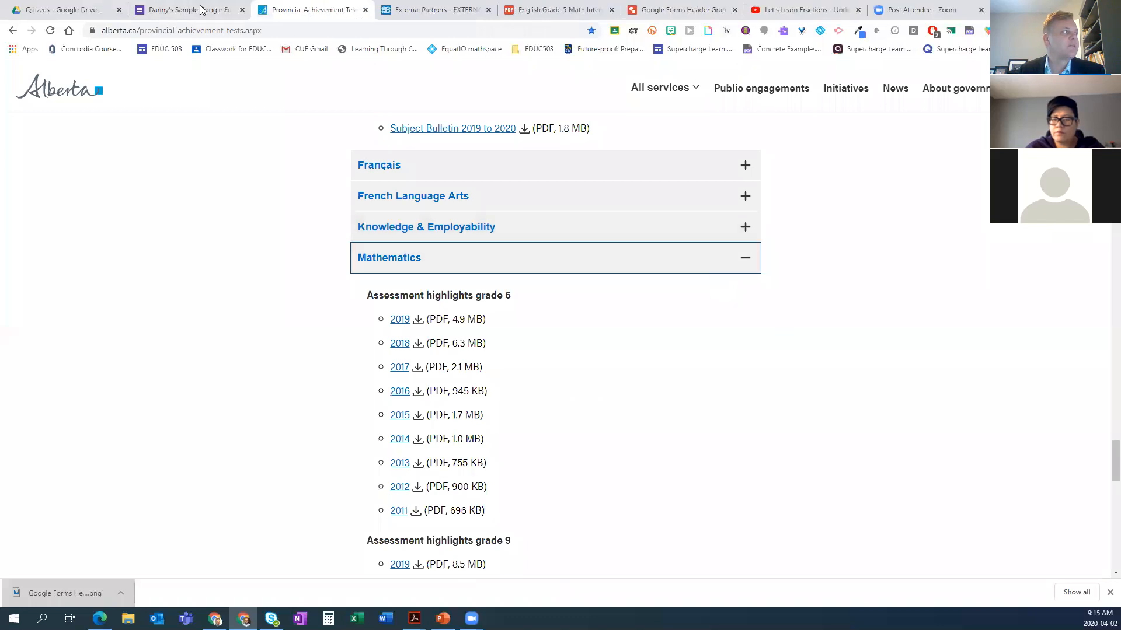
key(ctrl+shift+Tab)
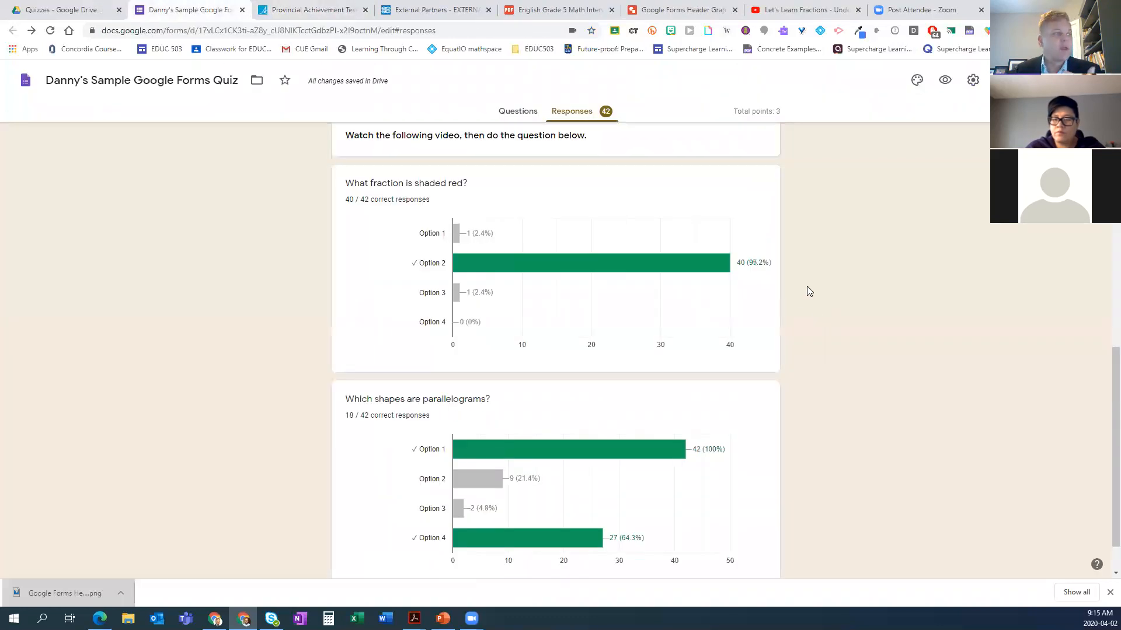
- Review the updated response charts back up to the insights, and switch the responses to the per-question view
scroll(806, 294, down, 1)
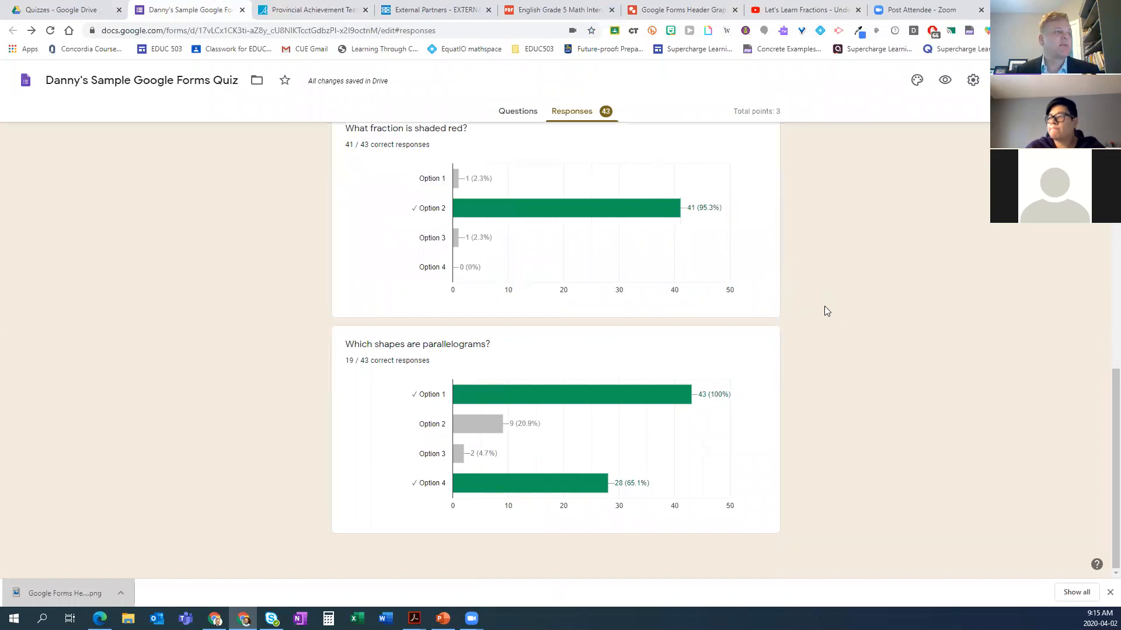
scroll(849, 294, up, 1)
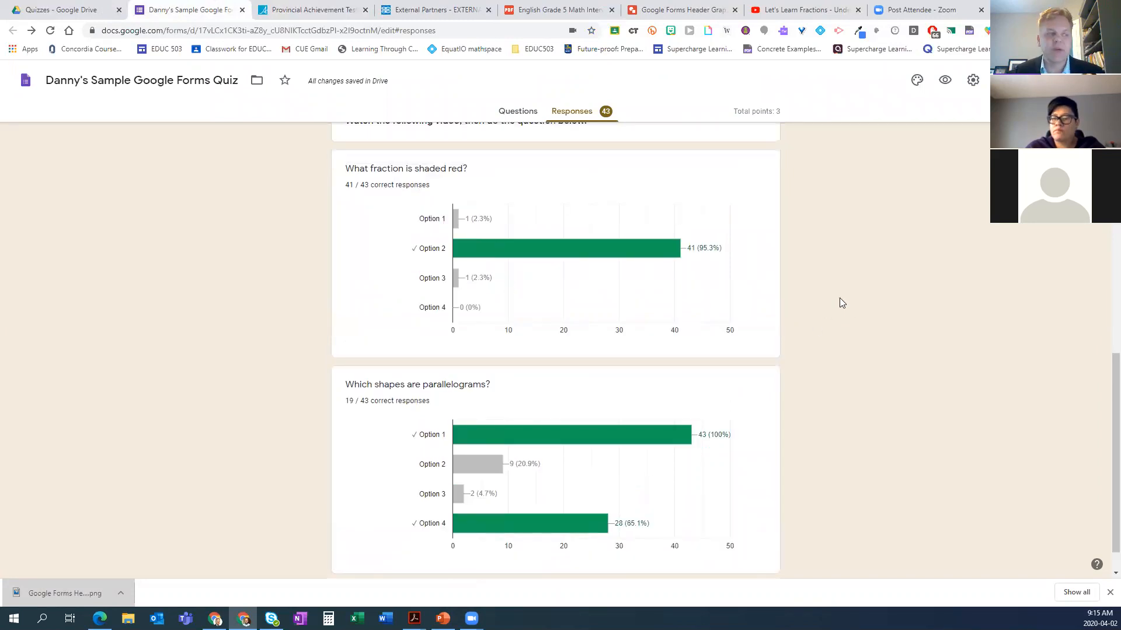
scroll(840, 295, down, 1)
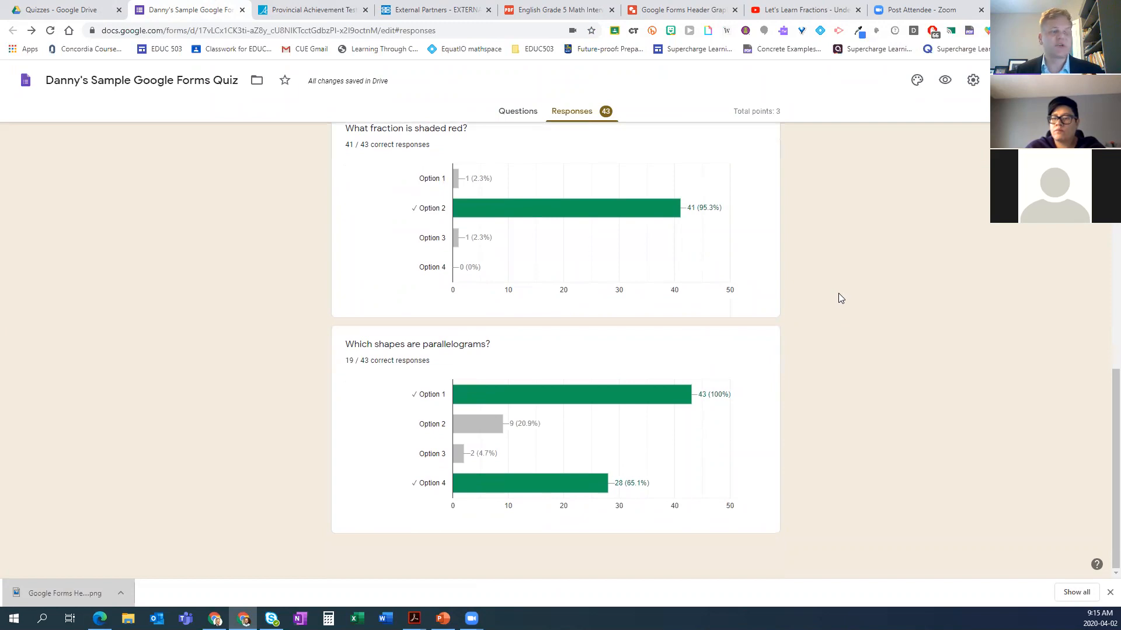
scroll(838, 292, up, 6)
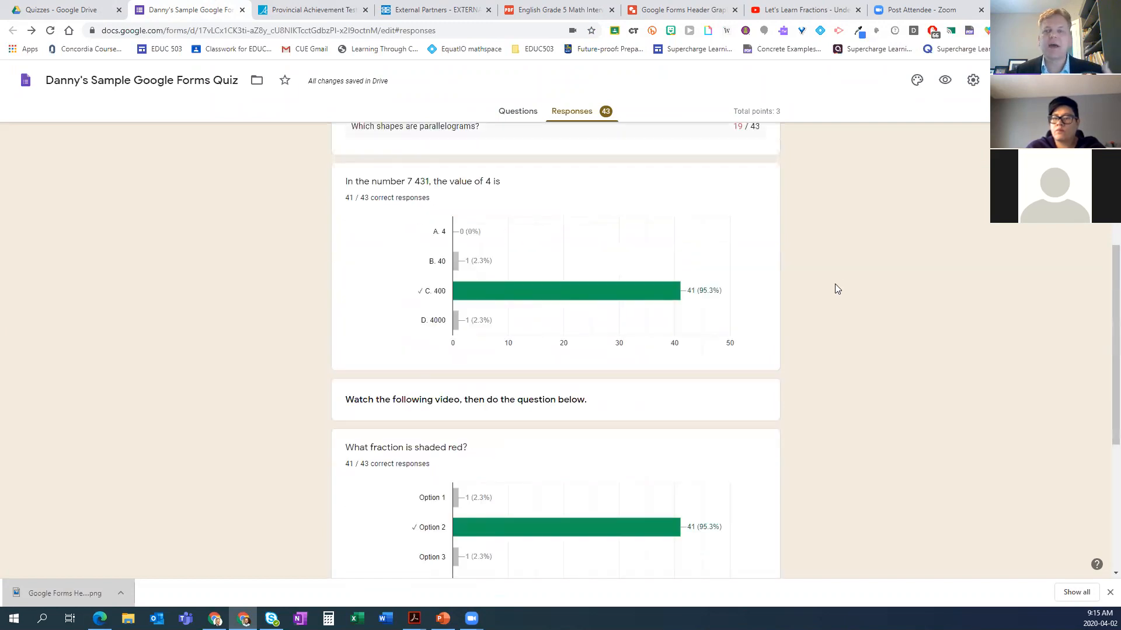
scroll(830, 278, up, 3)
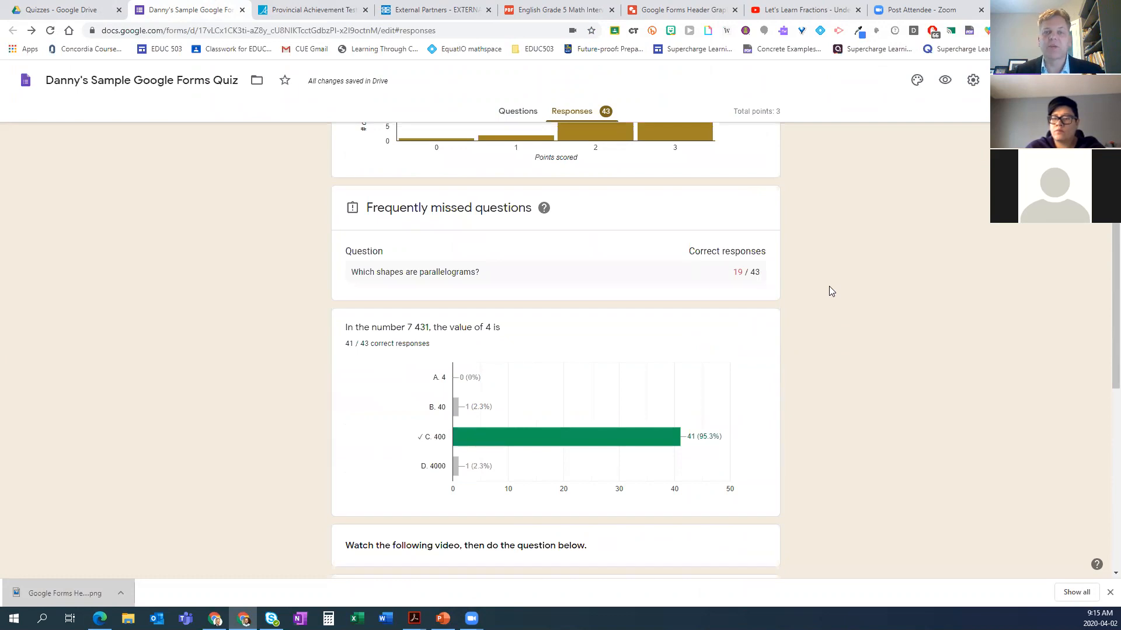
scroll(841, 288, up, 3)
scroll(841, 292, up, 3)
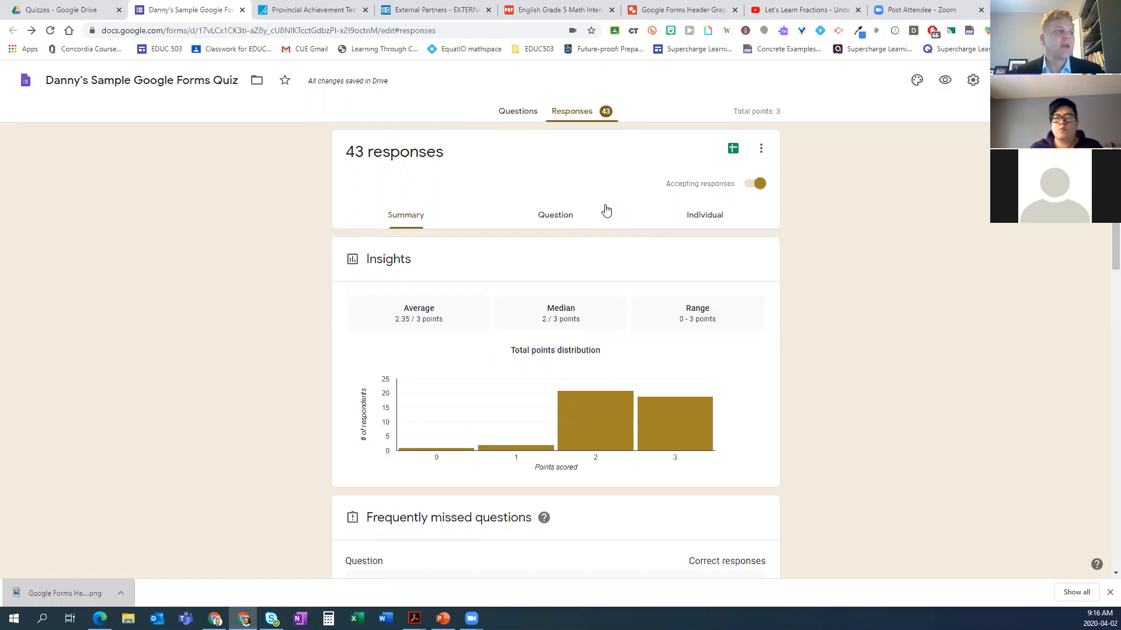
click(546, 218)
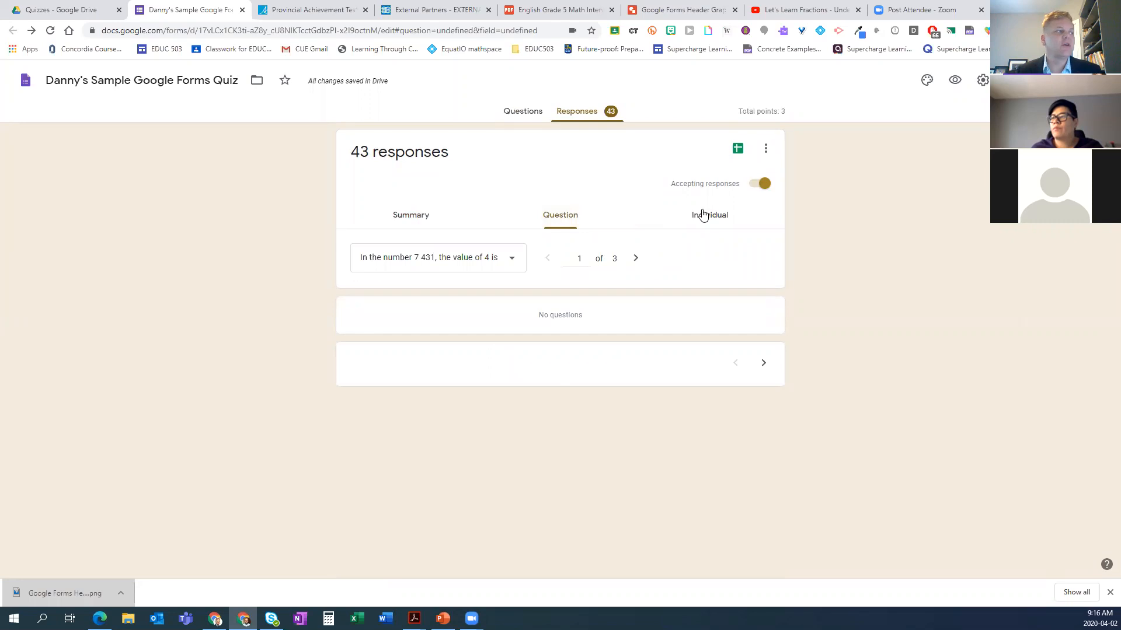
- Switch the quiz responses to the individual view
click(705, 217)
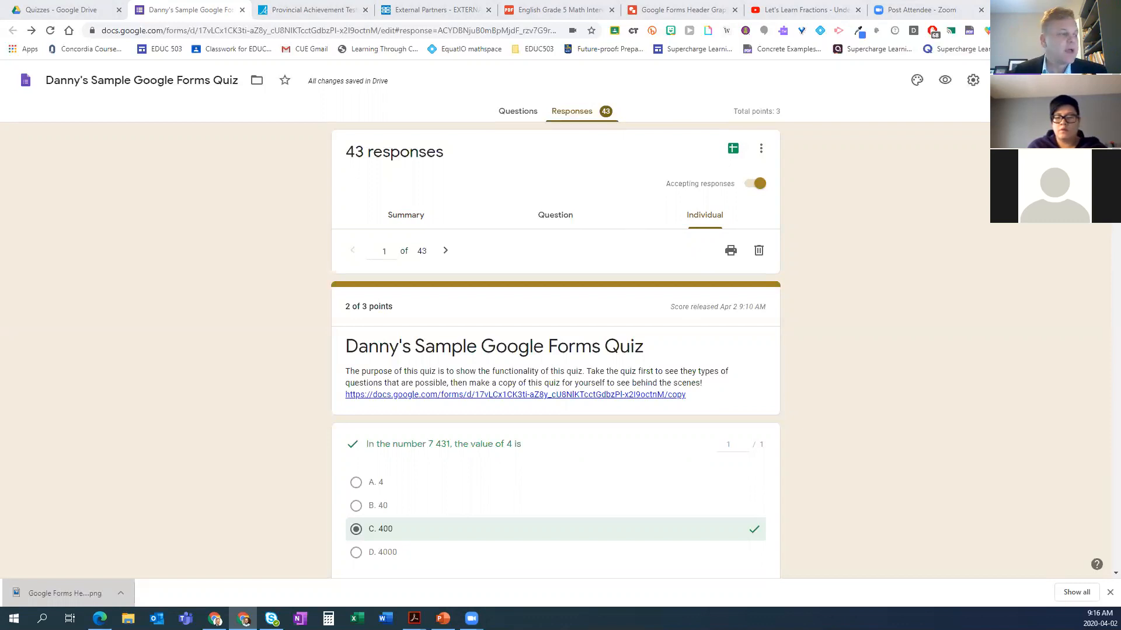
mouse_move(414, 619)
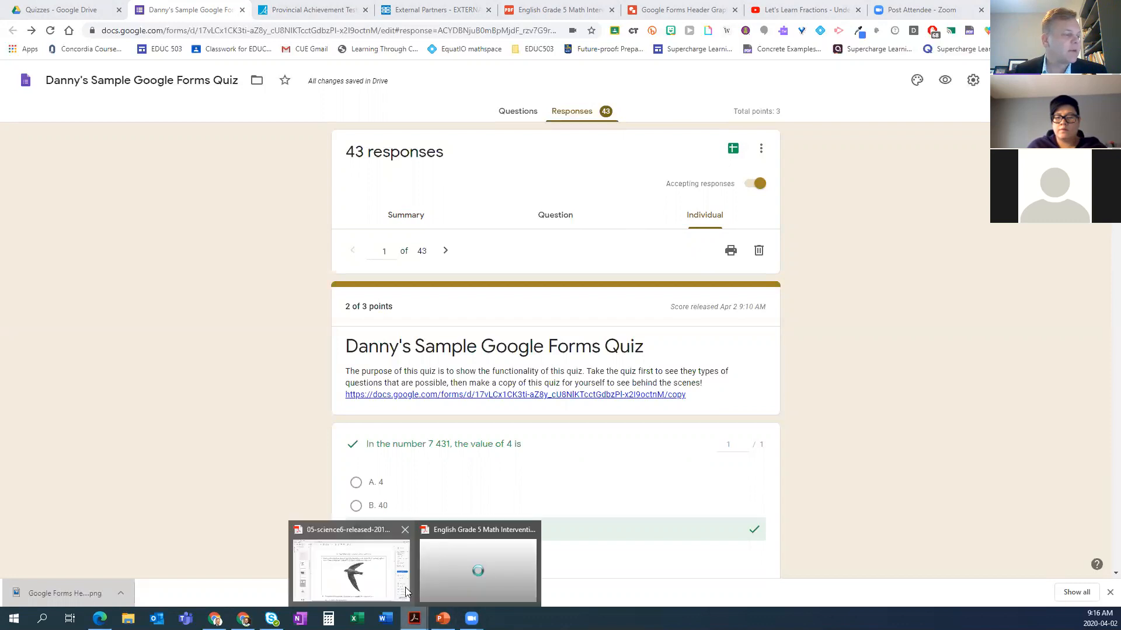
click(365, 566)
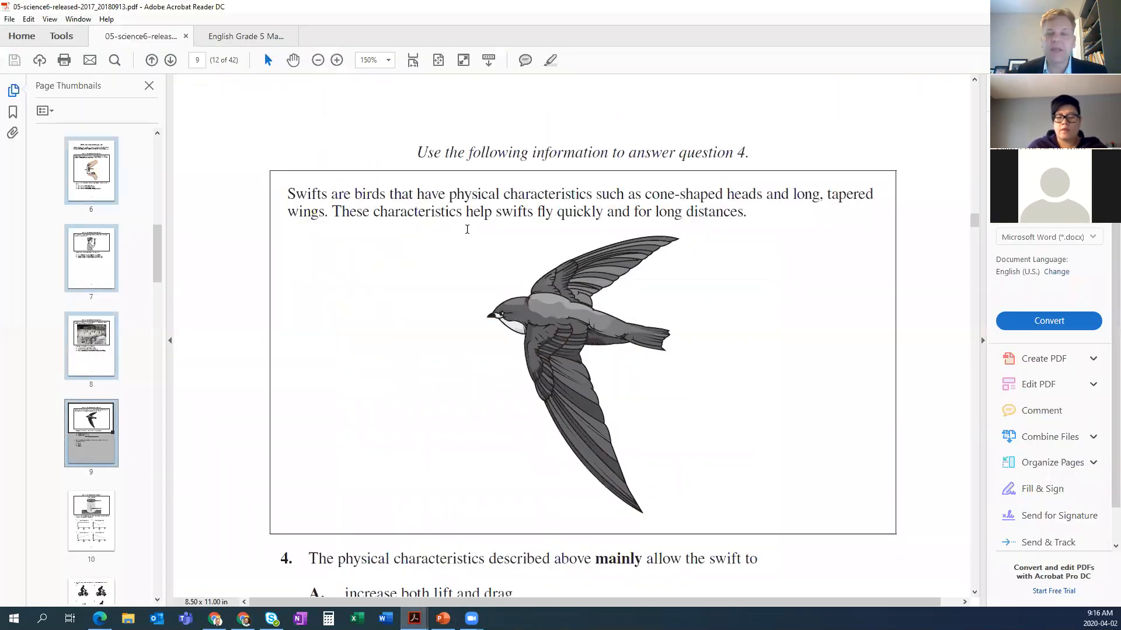
key(alt+F4)
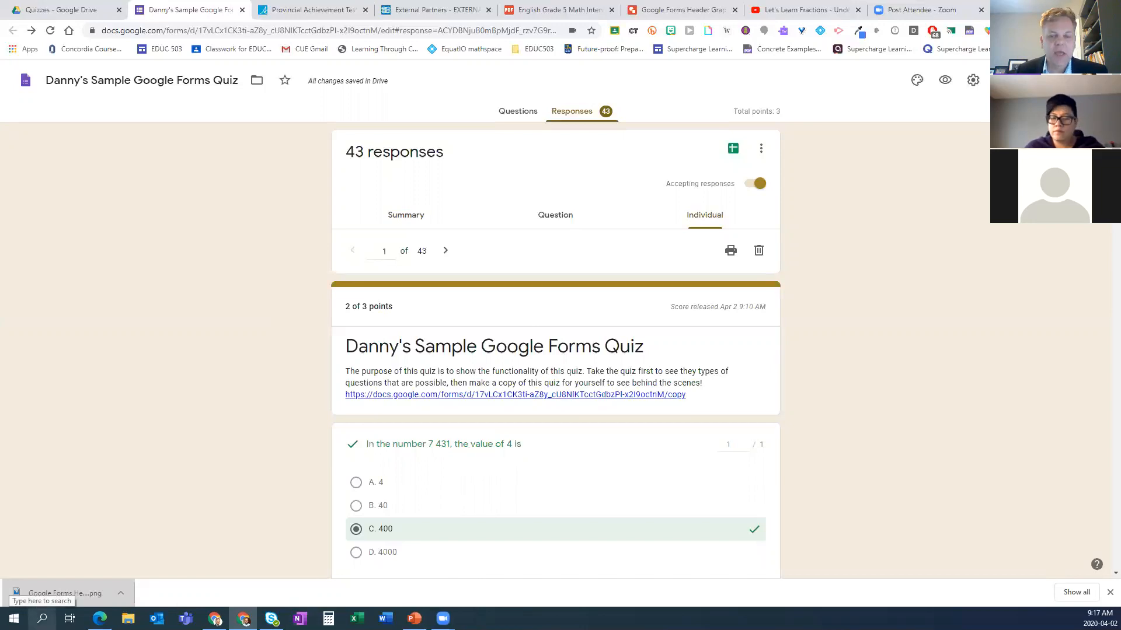
- Launch Acrobat Reader DC and open the recent English Grade 5 Math Intervention Instrument and 05-science6-released-2017 PDFs
click(42, 618)
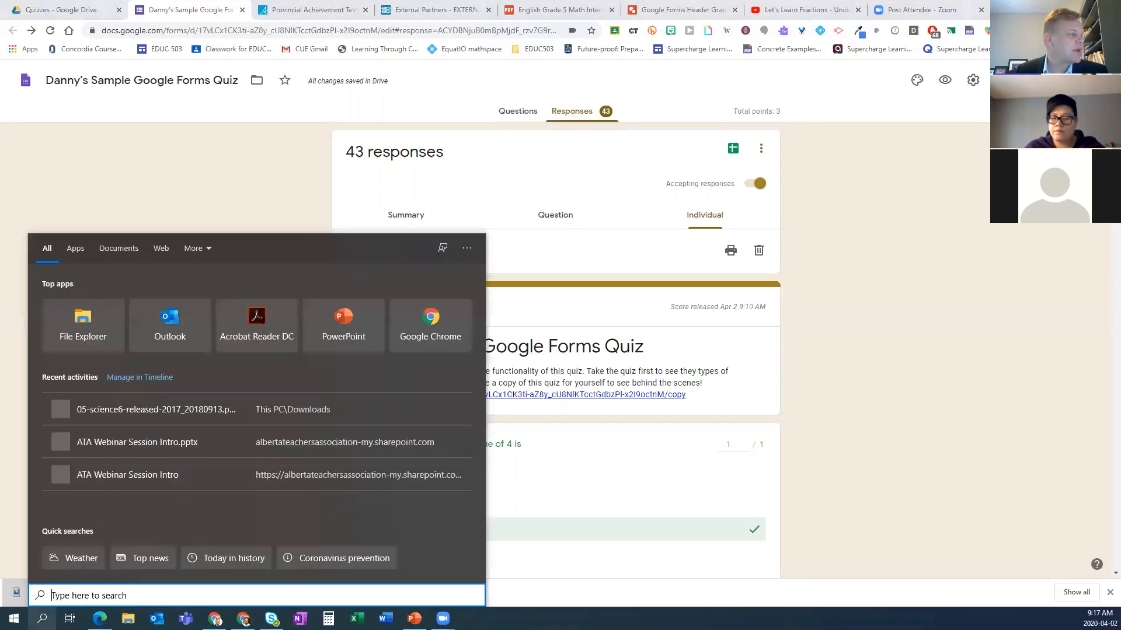
click(257, 323)
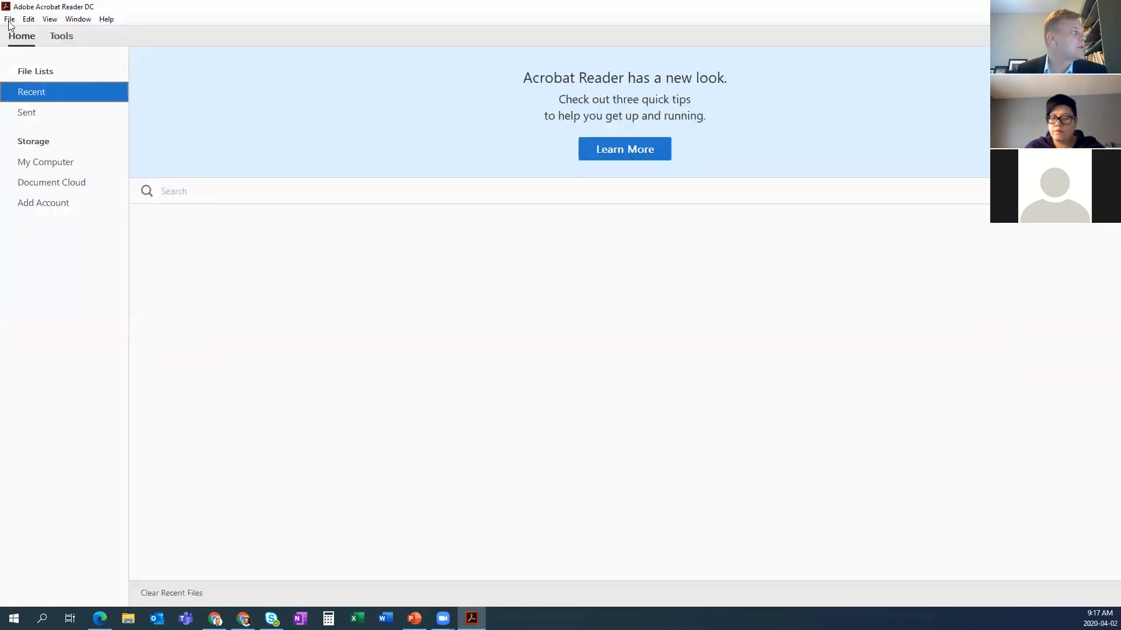
double_click(255, 244)
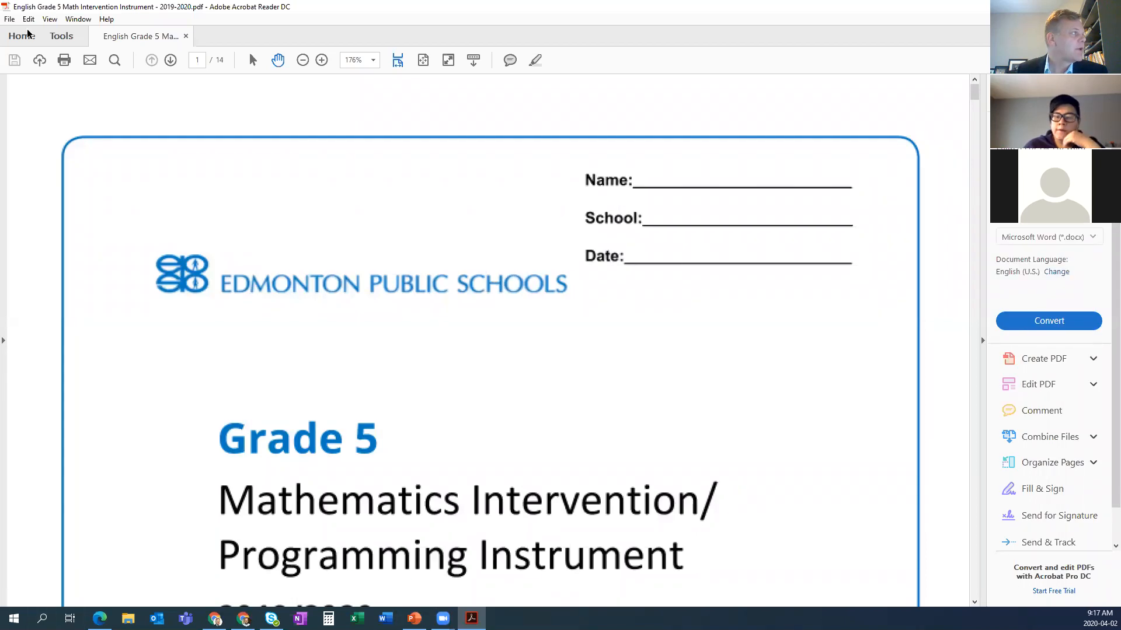
click(10, 19)
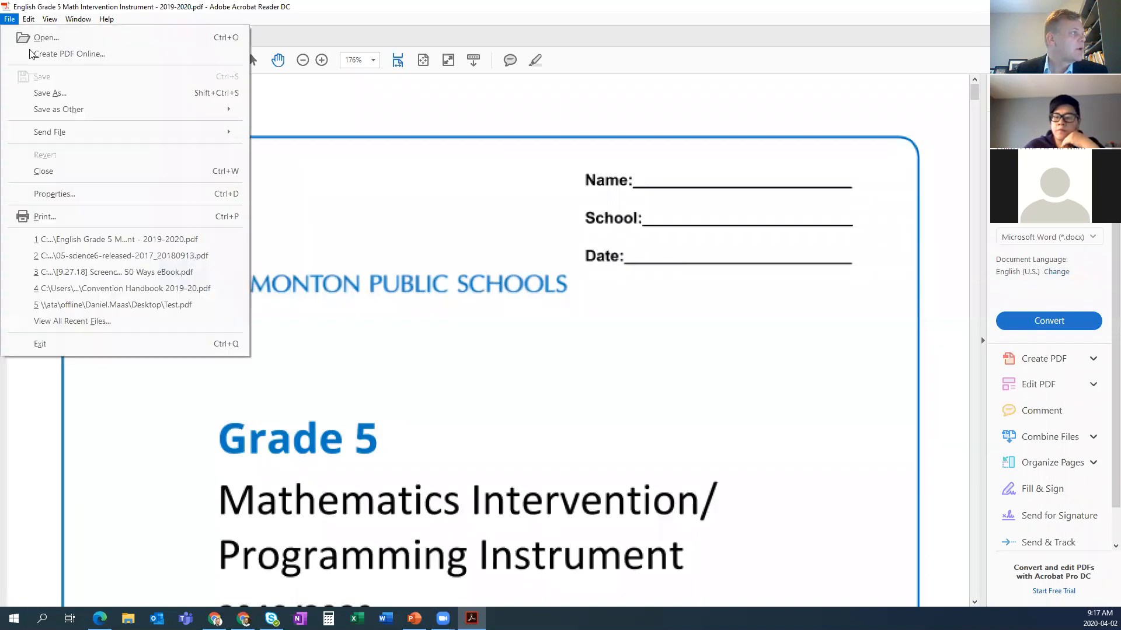
click(124, 256)
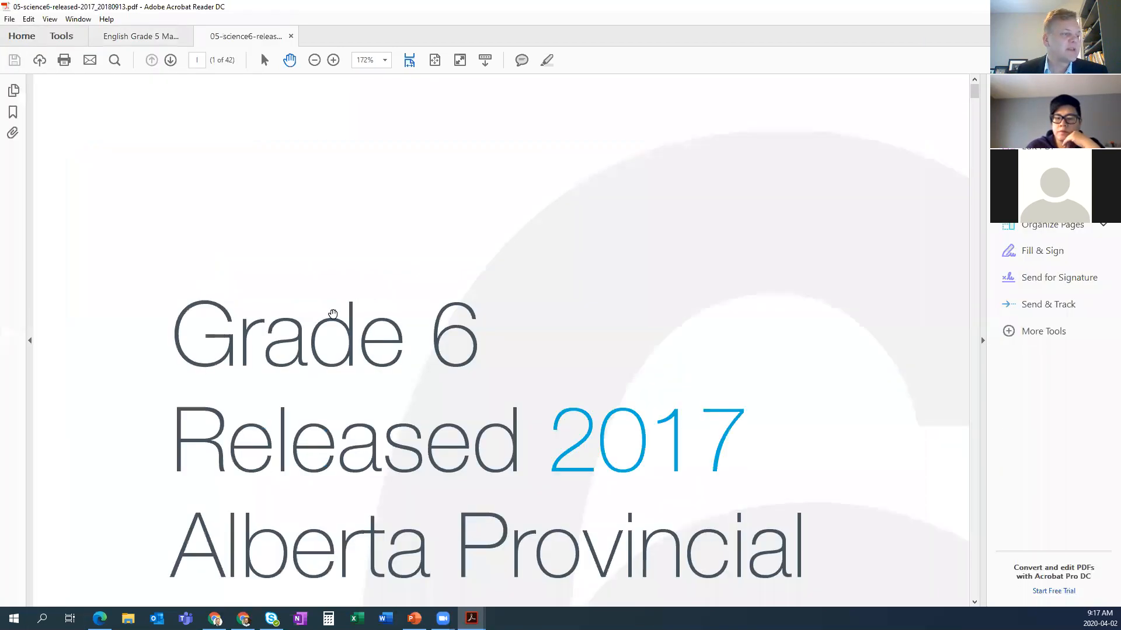
- Examine the Grade 6 science test's cover and the Grade 5 math instrument up to its multiple-choice questions on page 2
scroll(332, 313, down, 1)
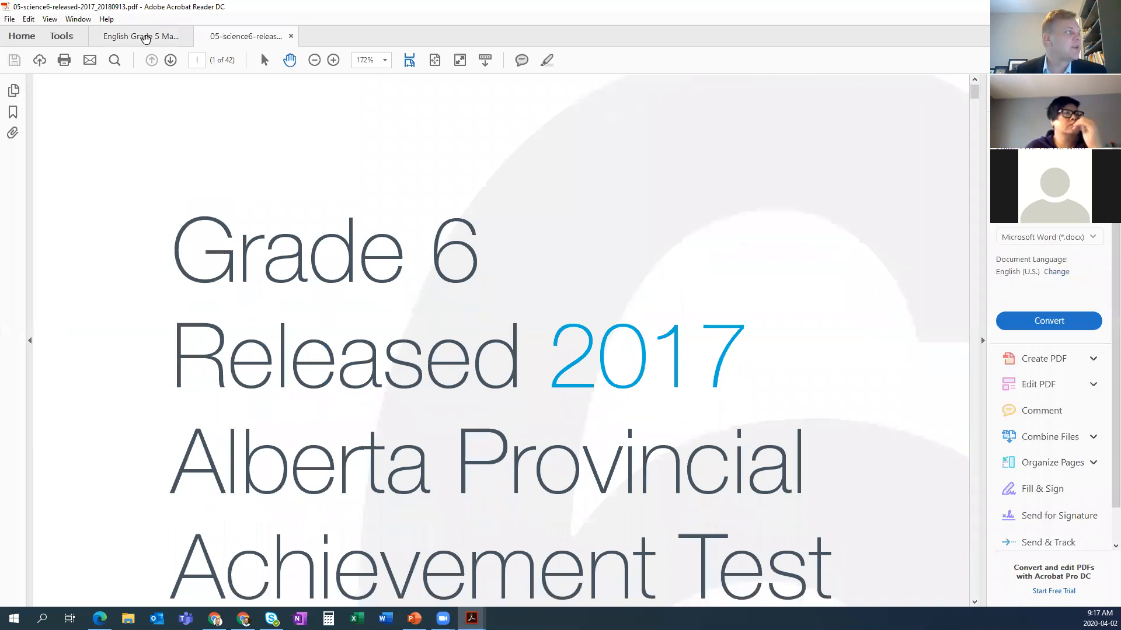
click(143, 31)
scroll(319, 217, down, 4)
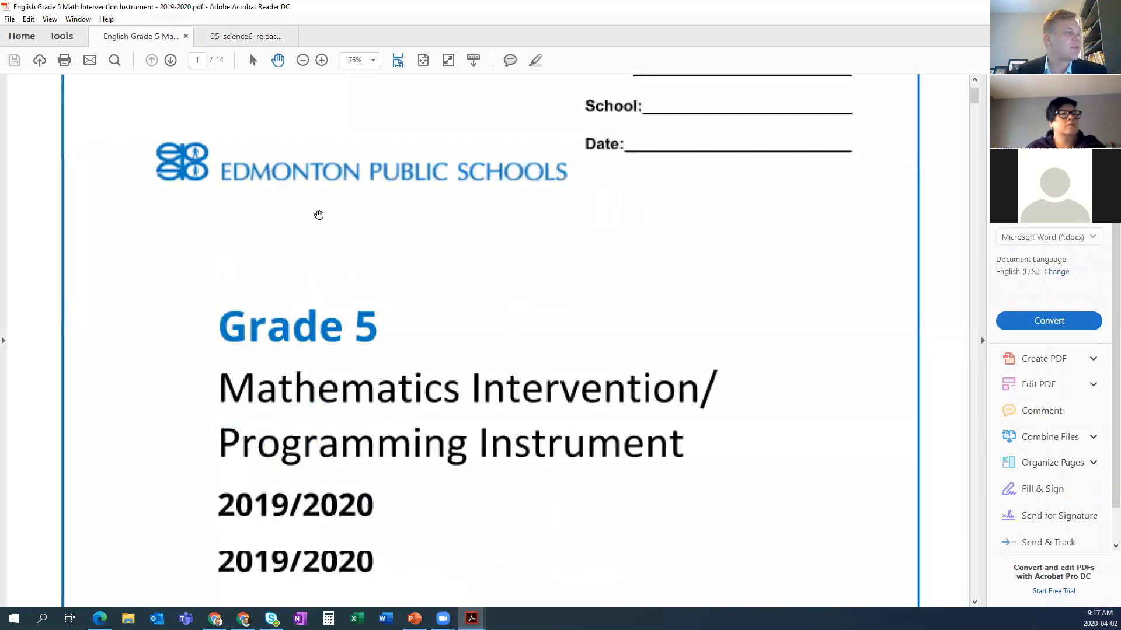
scroll(319, 215, down, 2)
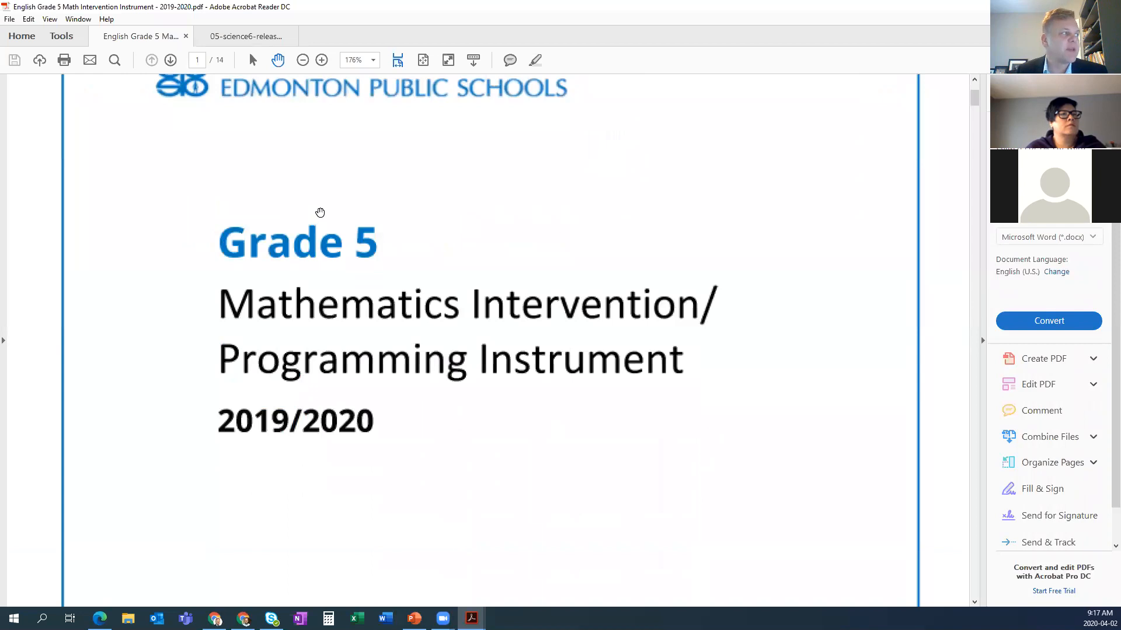
scroll(321, 216, down, 1)
scroll(321, 218, down, 20)
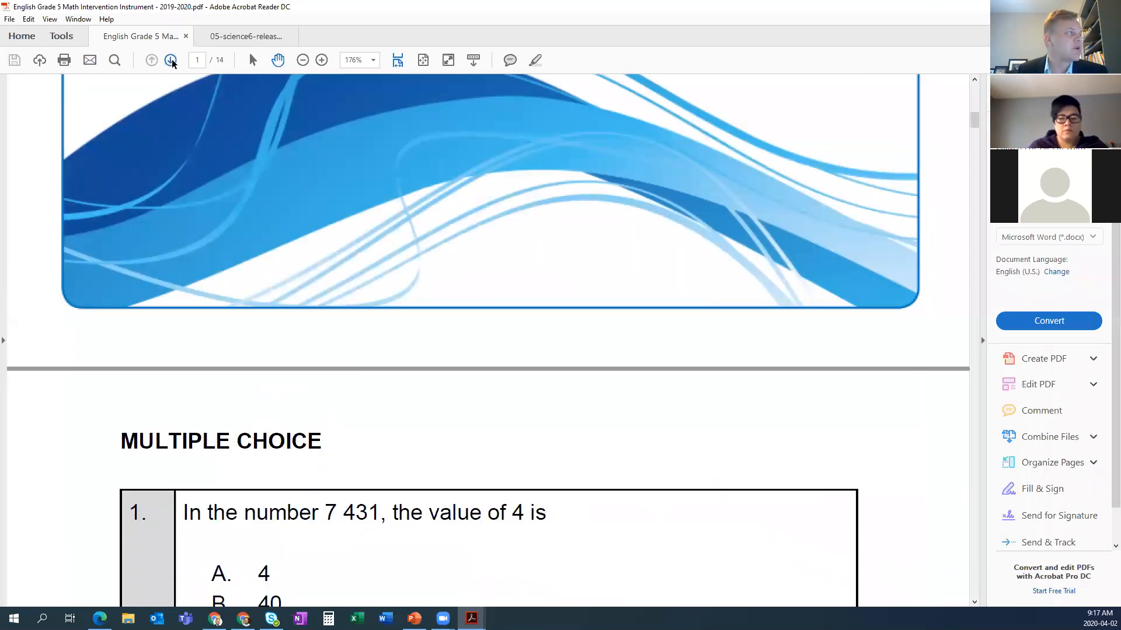
click(169, 60)
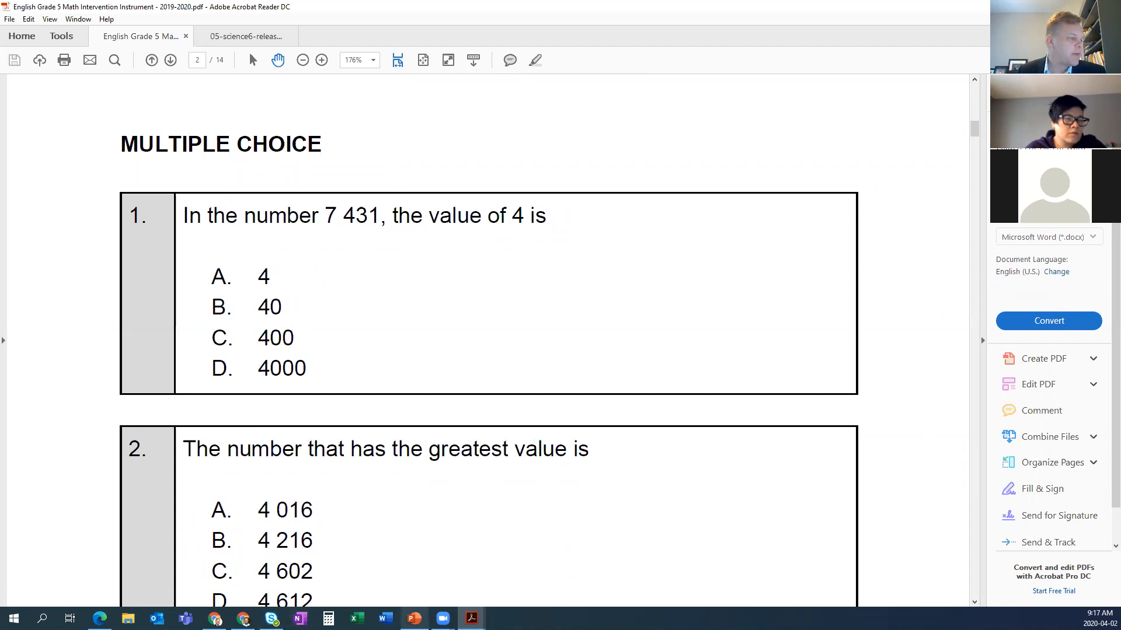
- Switch back to Chrome and open the Quizzes folder of Google Drive in a new browser tab
click(244, 619)
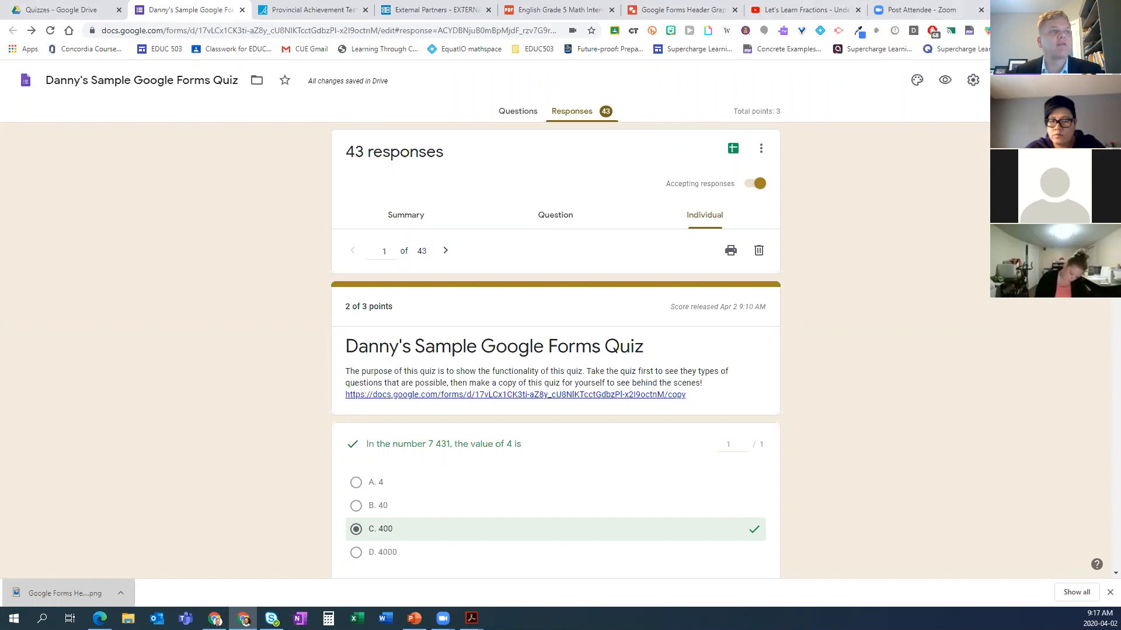
key(ctrl+t)
text(drive.google.com)
key(Return)
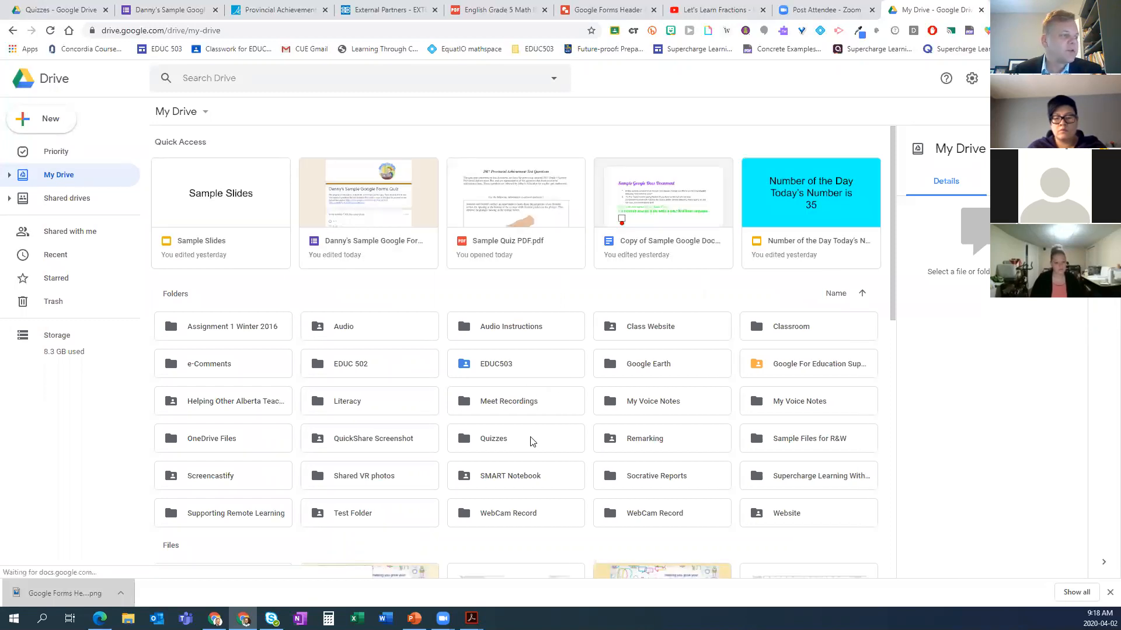
double_click(513, 439)
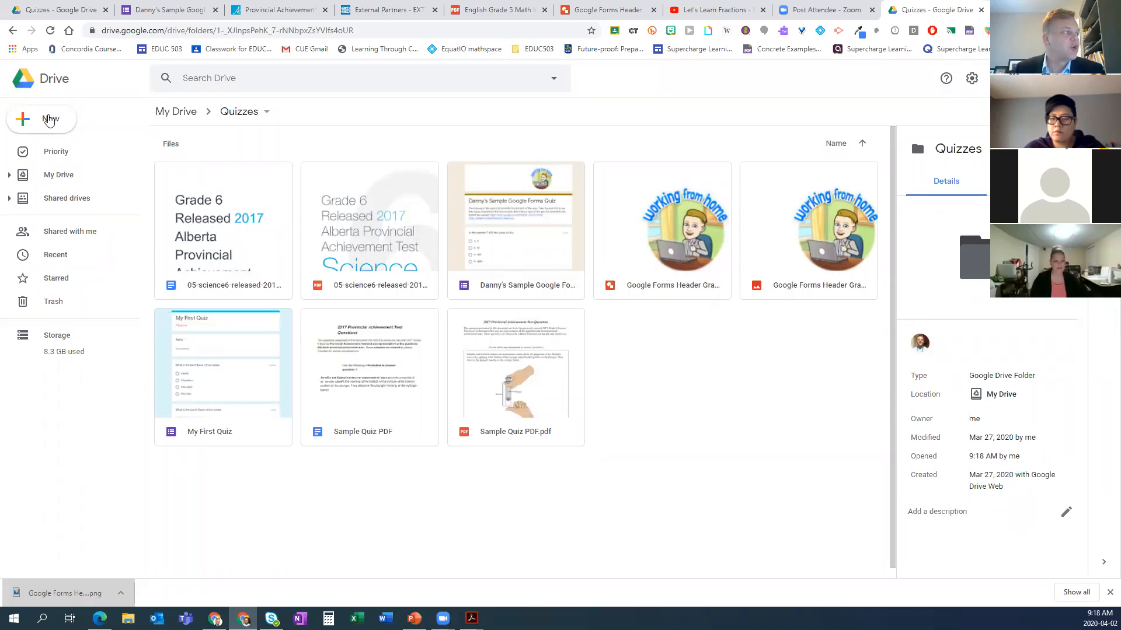
- Look up Google Forms among the new-file options of the Quizzes folder and return to the sample quiz
click(51, 118)
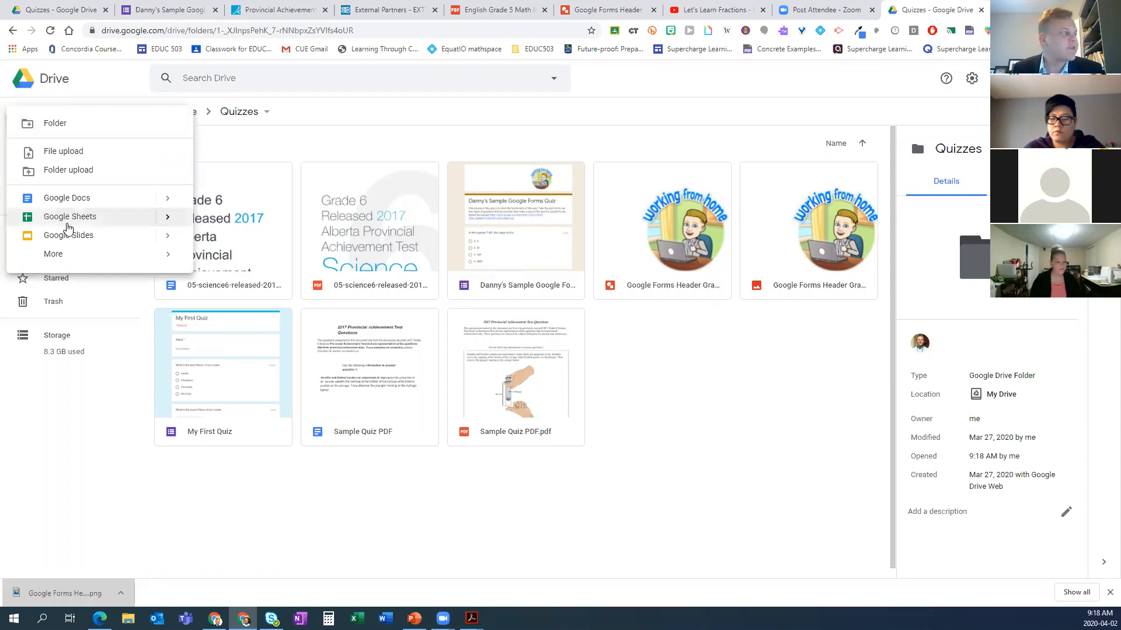
mouse_move(61, 257)
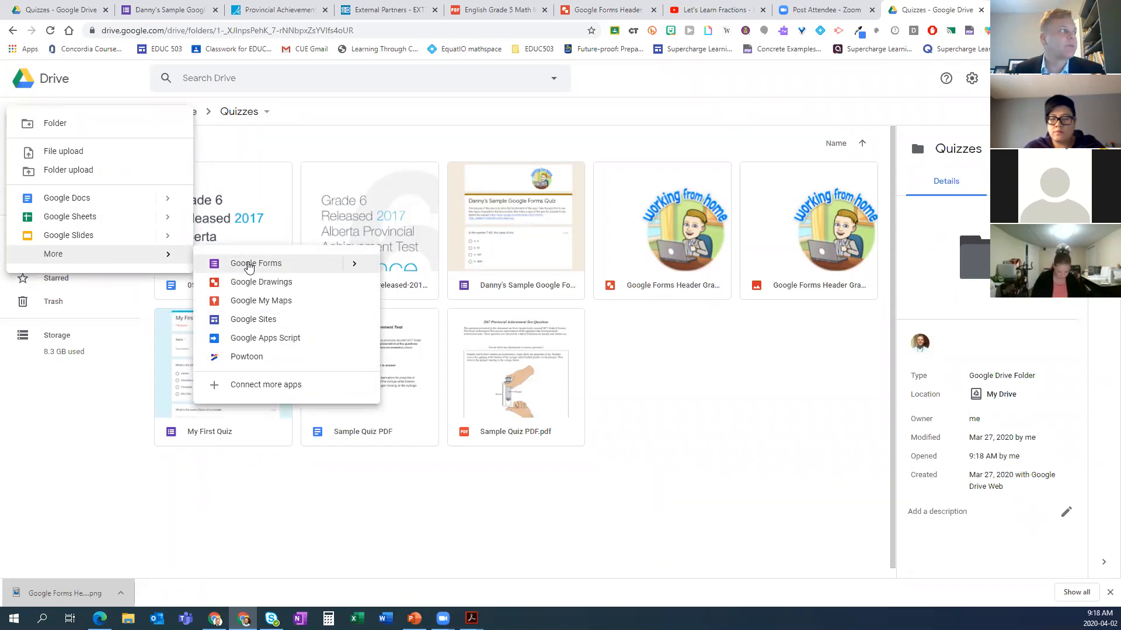
click(176, 10)
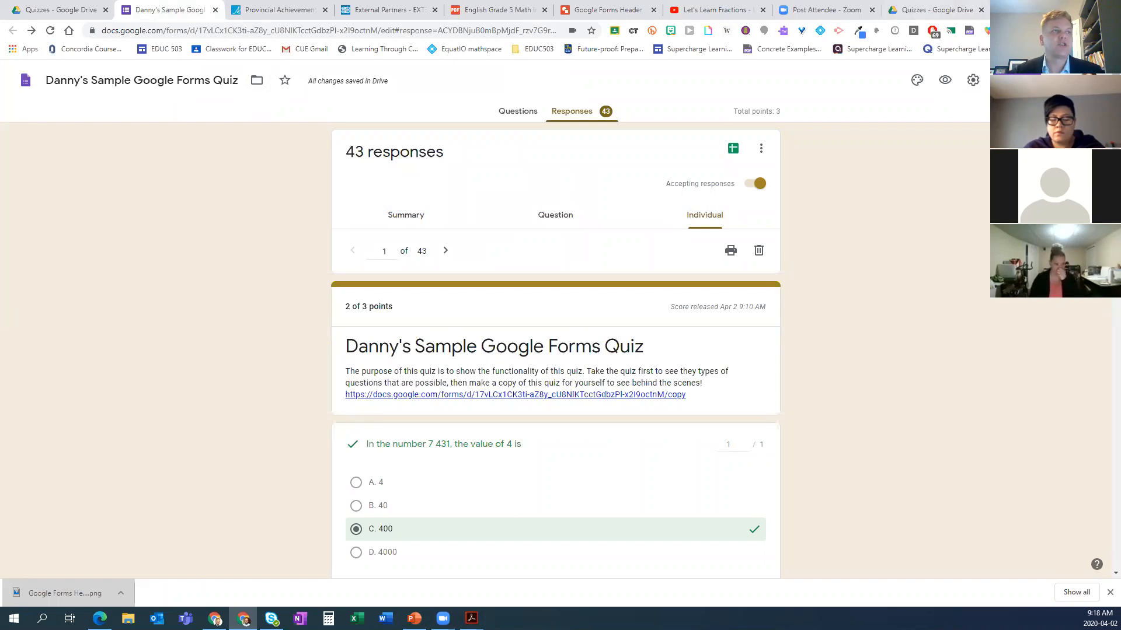
- Create a blank Google Form in a new browser tab through forms.new
key(ctrl+t)
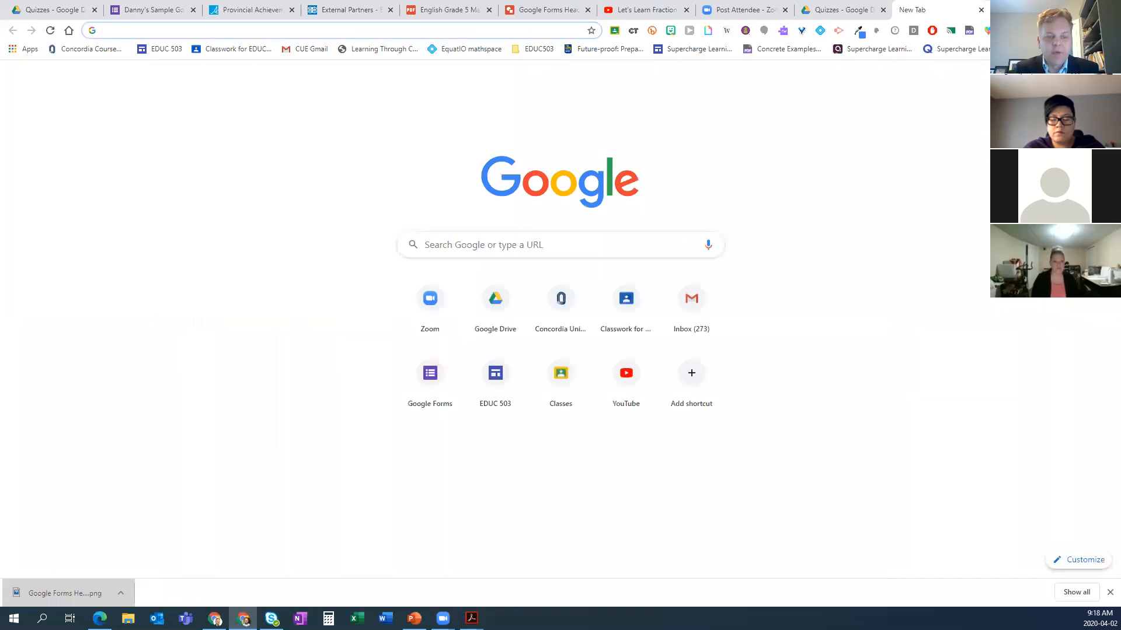
text(forms.new)
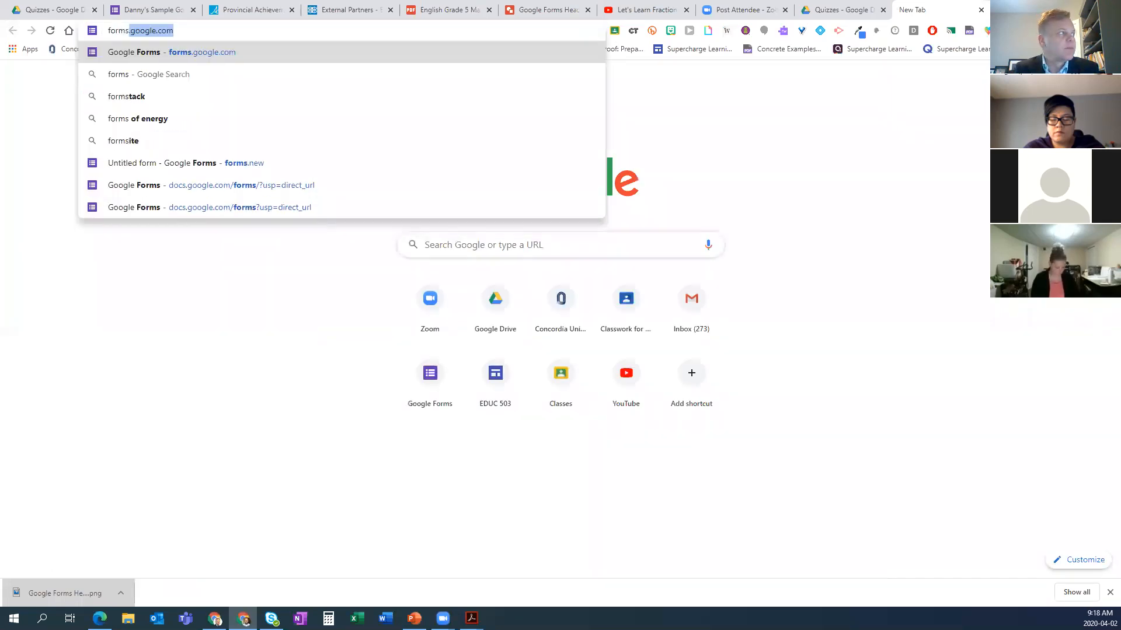
key(Return)
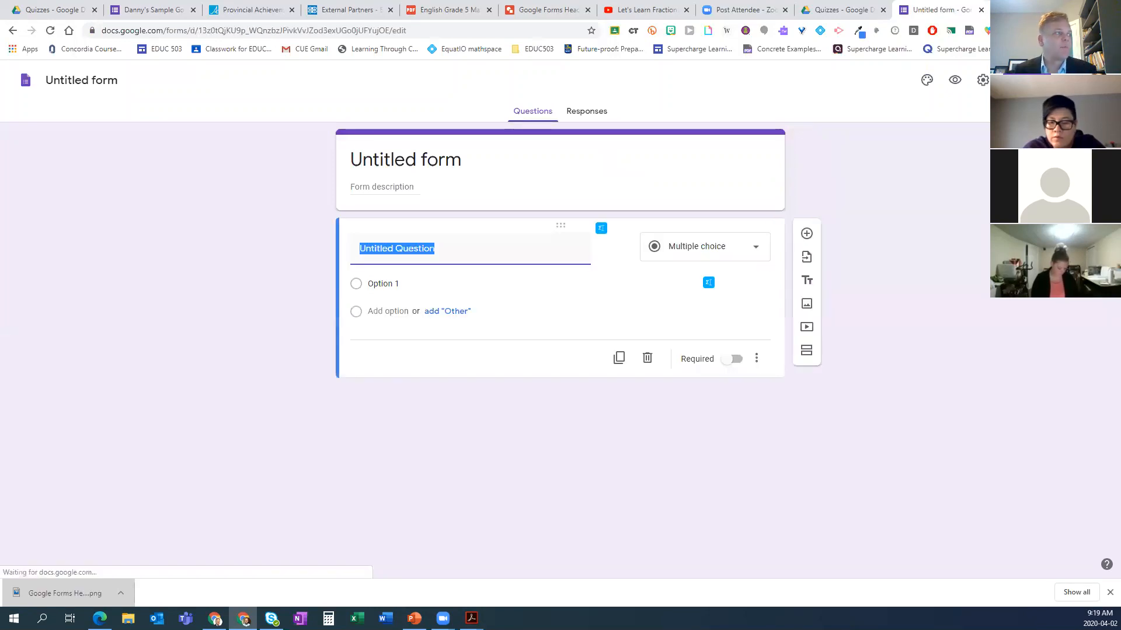
- Title the blank form Fun Quiz and give the form file the same name
click(400, 157)
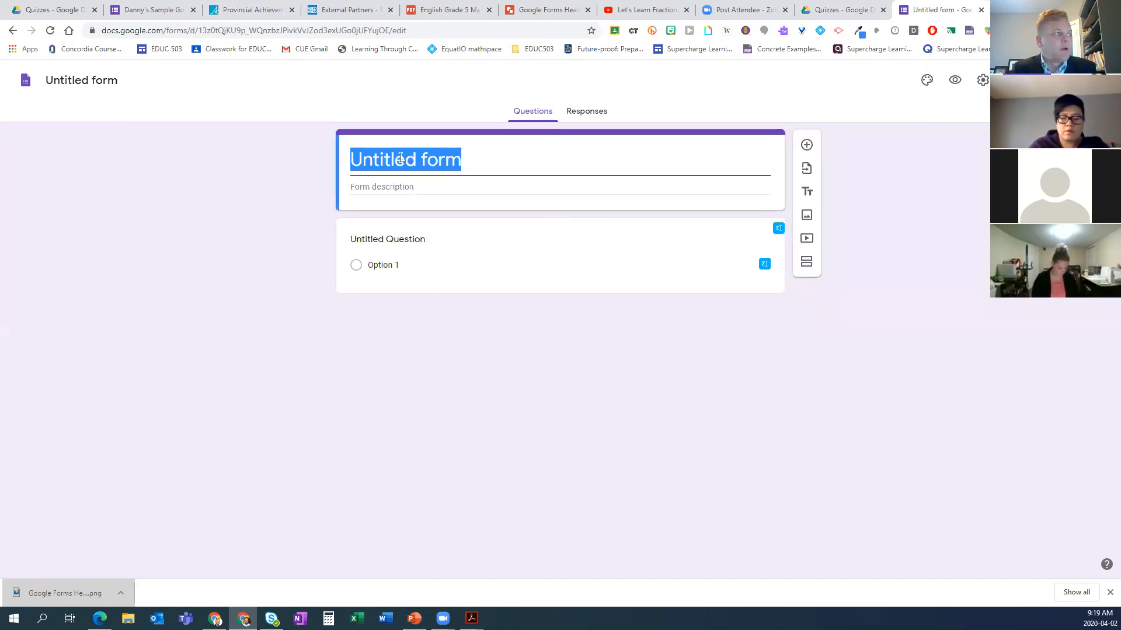
text(Fun Form)
key(BackSpace)
key(BackSpace)
key(BackSpace)
key(BackSpace)
text(Quiz)
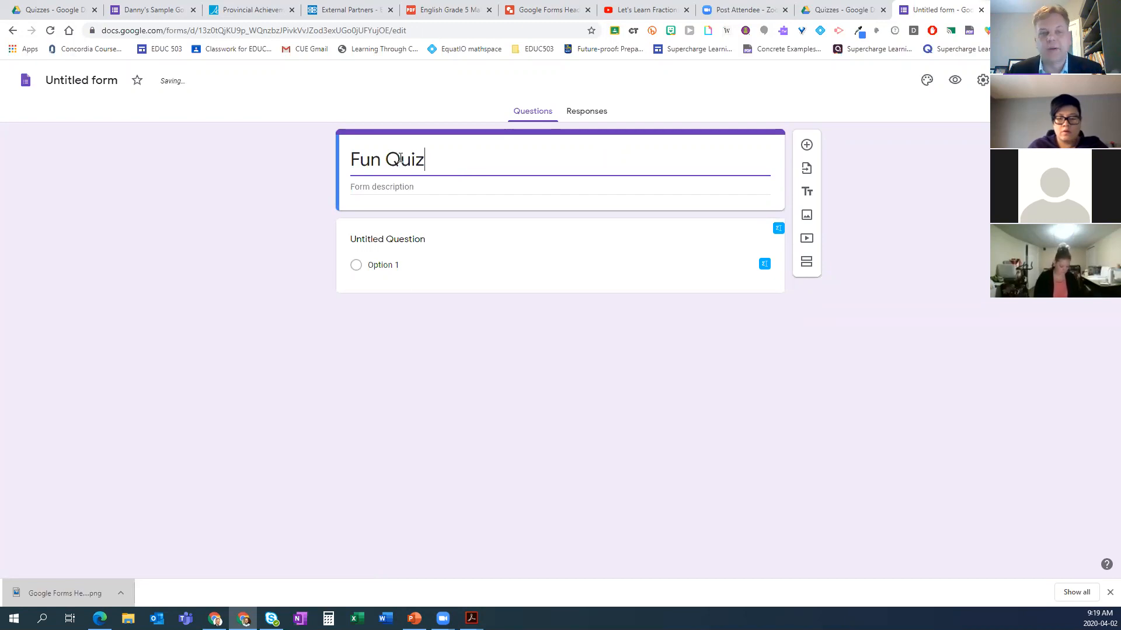
click(238, 232)
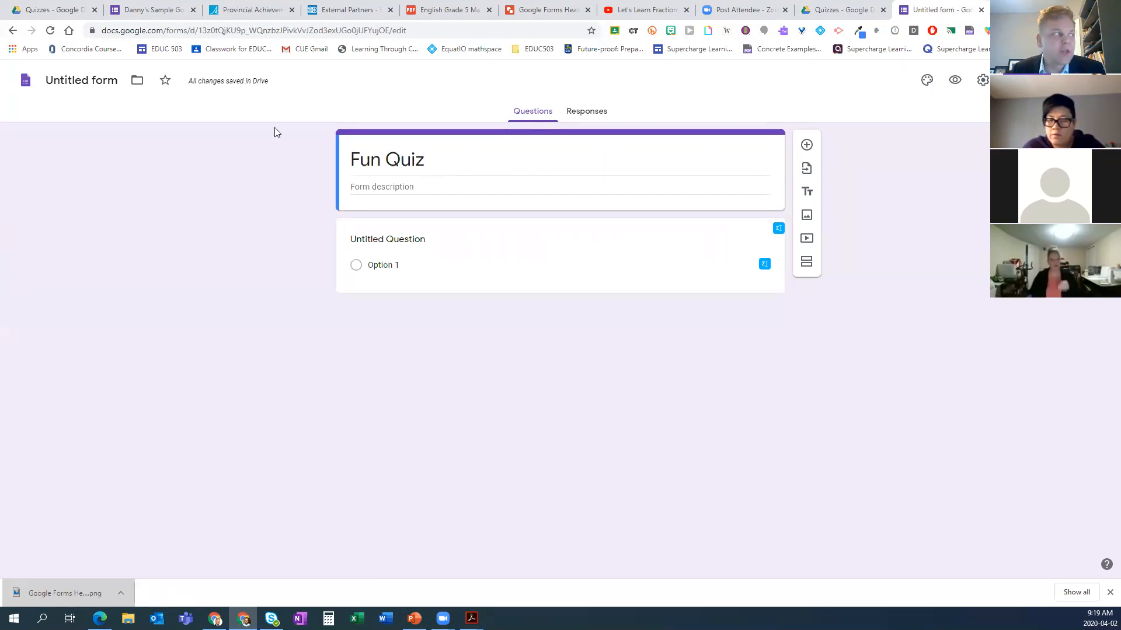
click(91, 85)
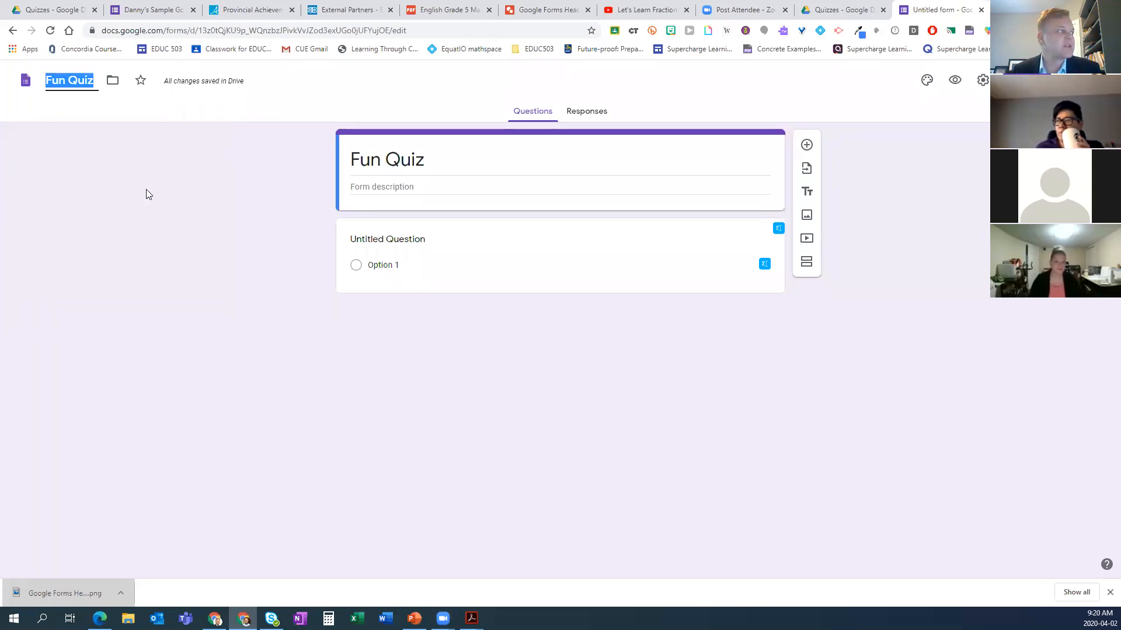
click(69, 119)
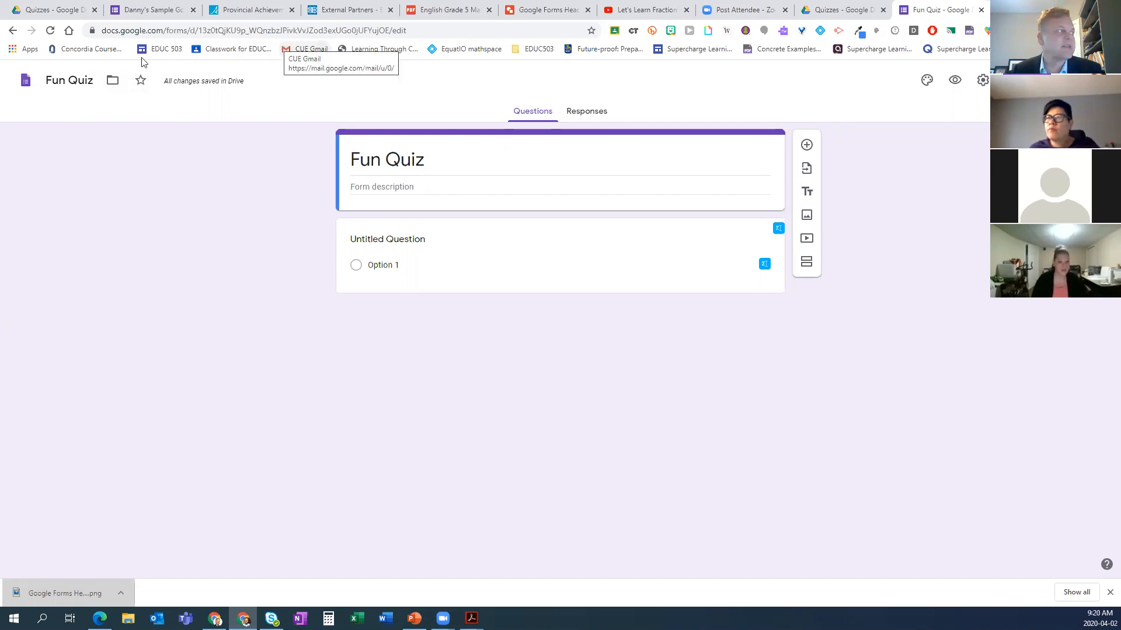
- Move the Fun Quiz form into the Quizzes folder of My Drive, check it in that folder and return to the form
click(111, 82)
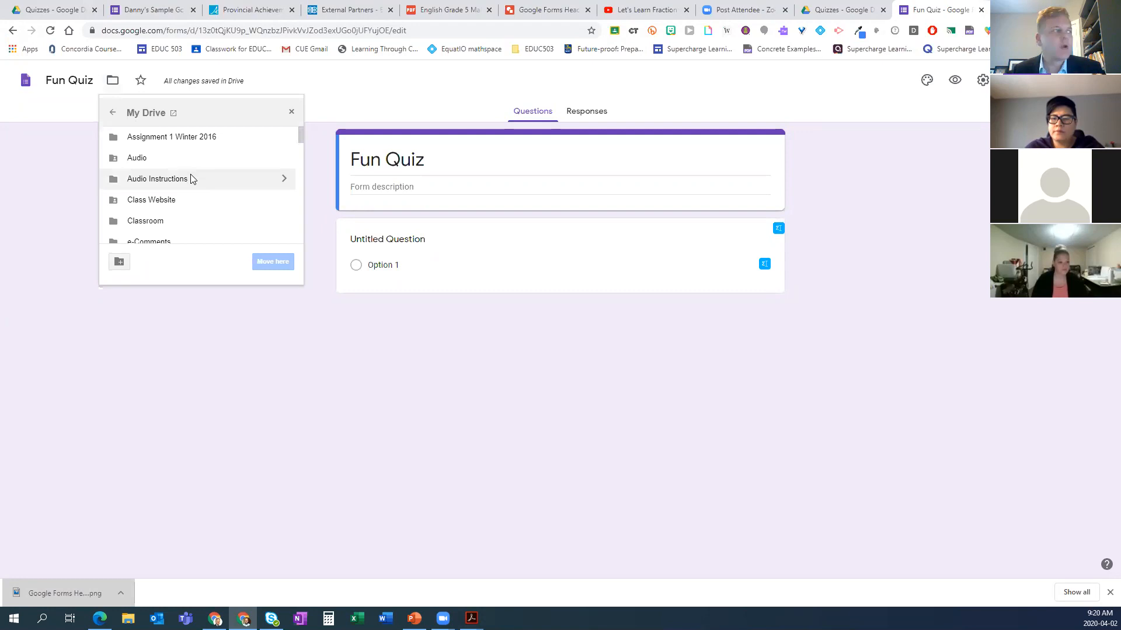
scroll(191, 176, down, 2)
scroll(191, 175, down, 5)
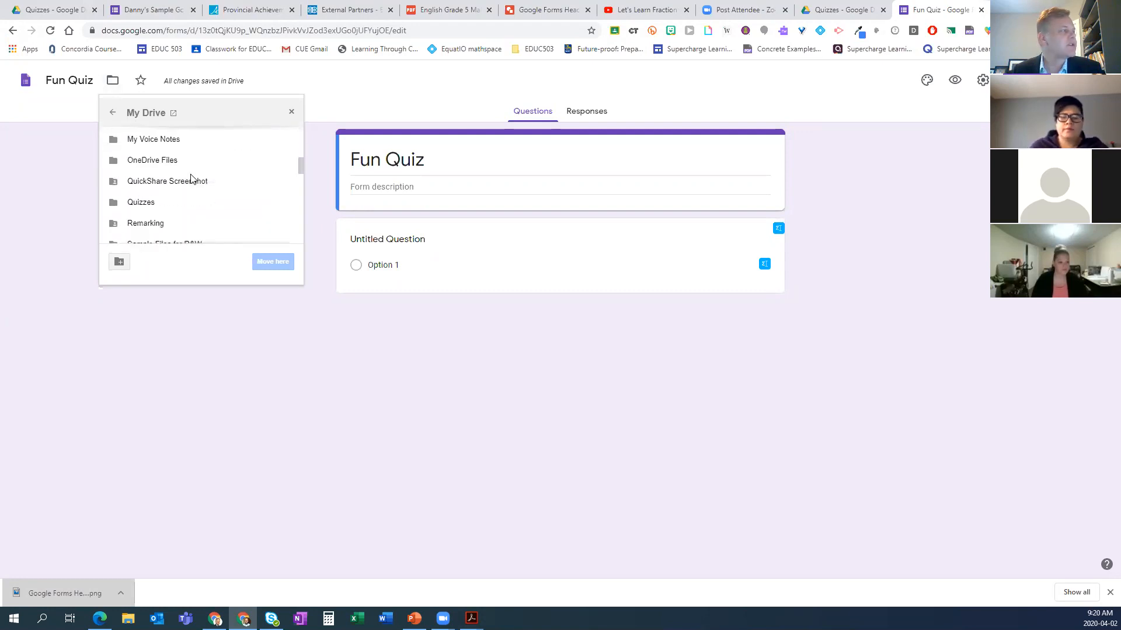
click(134, 182)
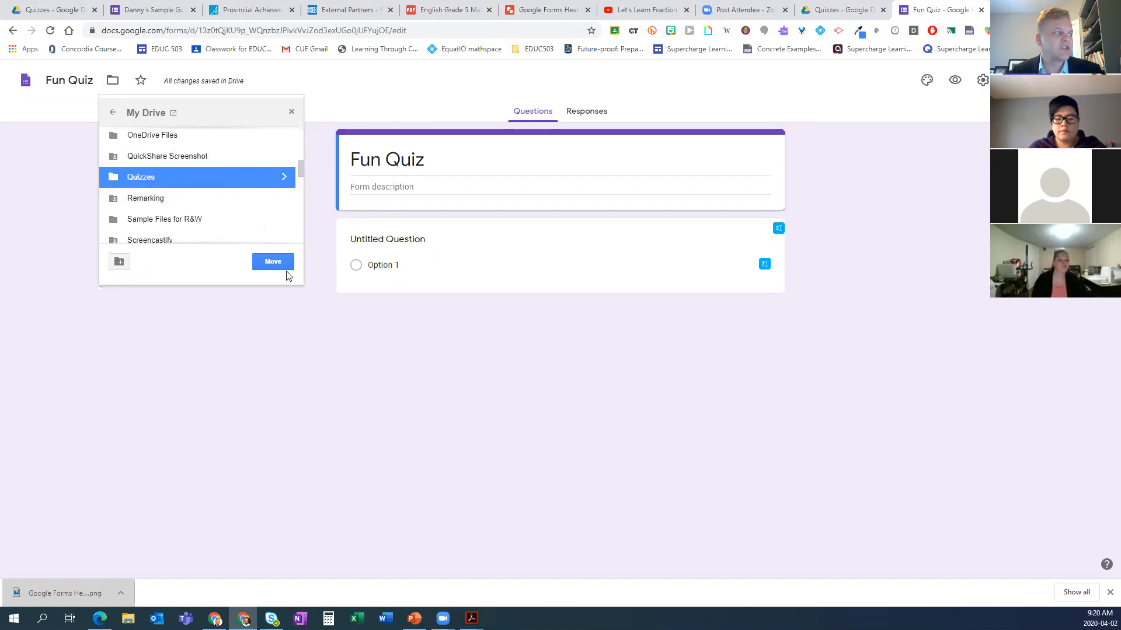
click(271, 265)
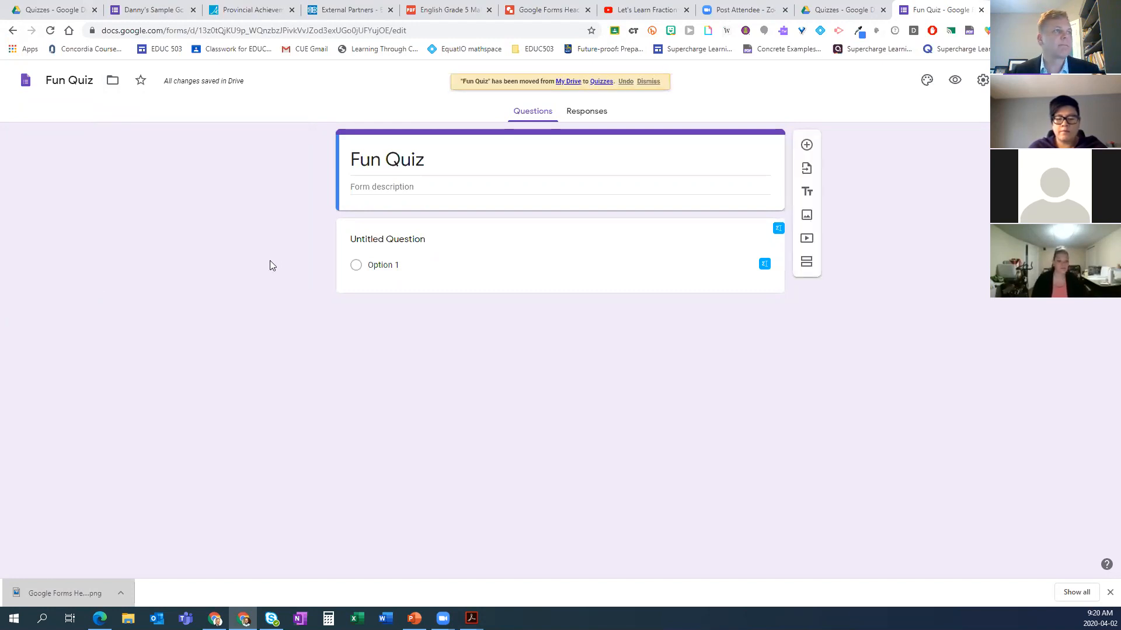
click(831, 14)
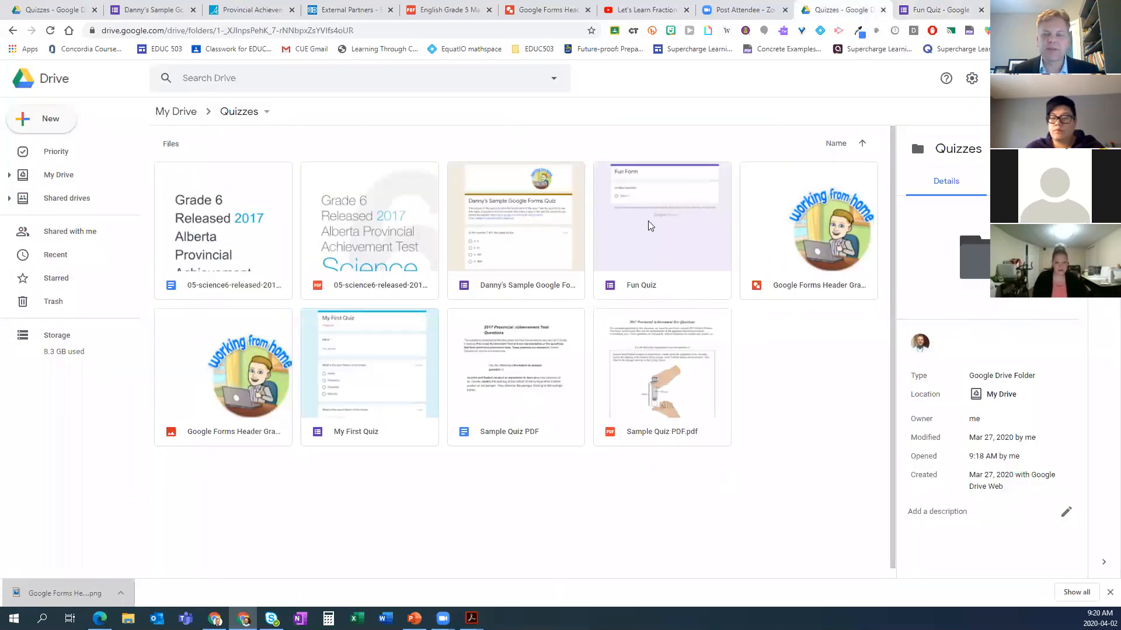
click(928, 10)
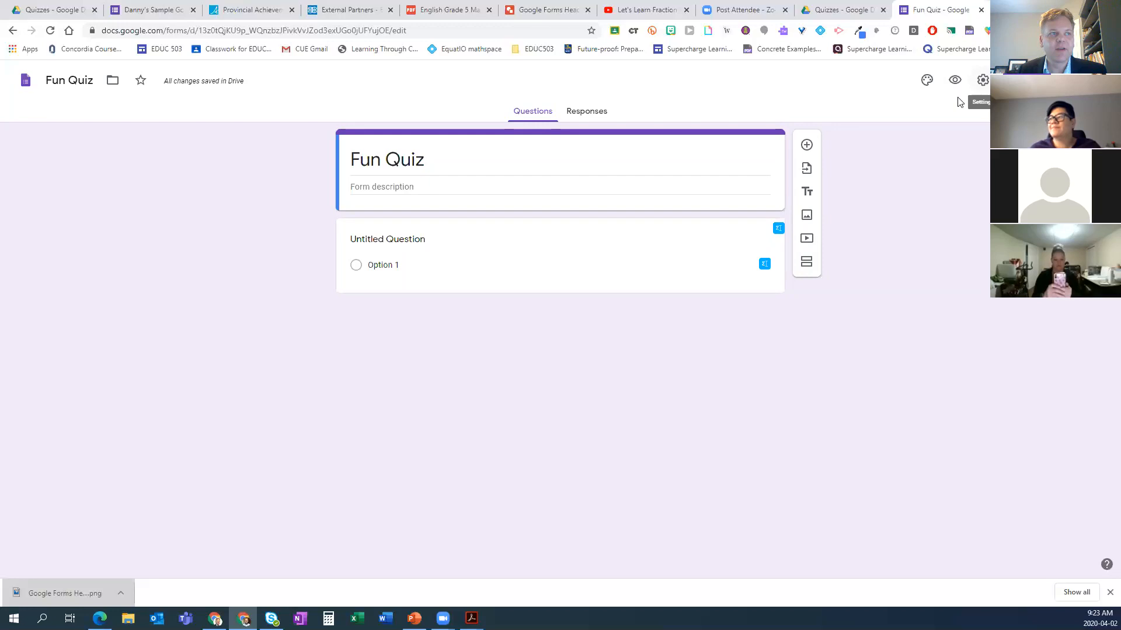
- Make the Fun Quiz form a quiz in its settings, leaving grades released immediately after each submission, and save the settings
click(983, 82)
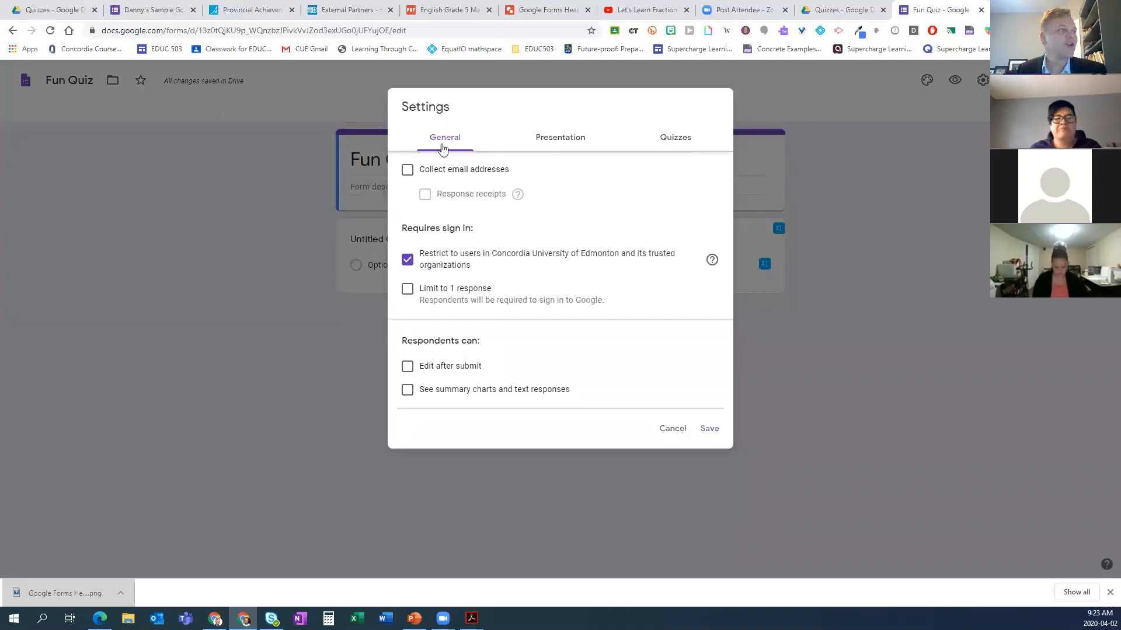
click(673, 140)
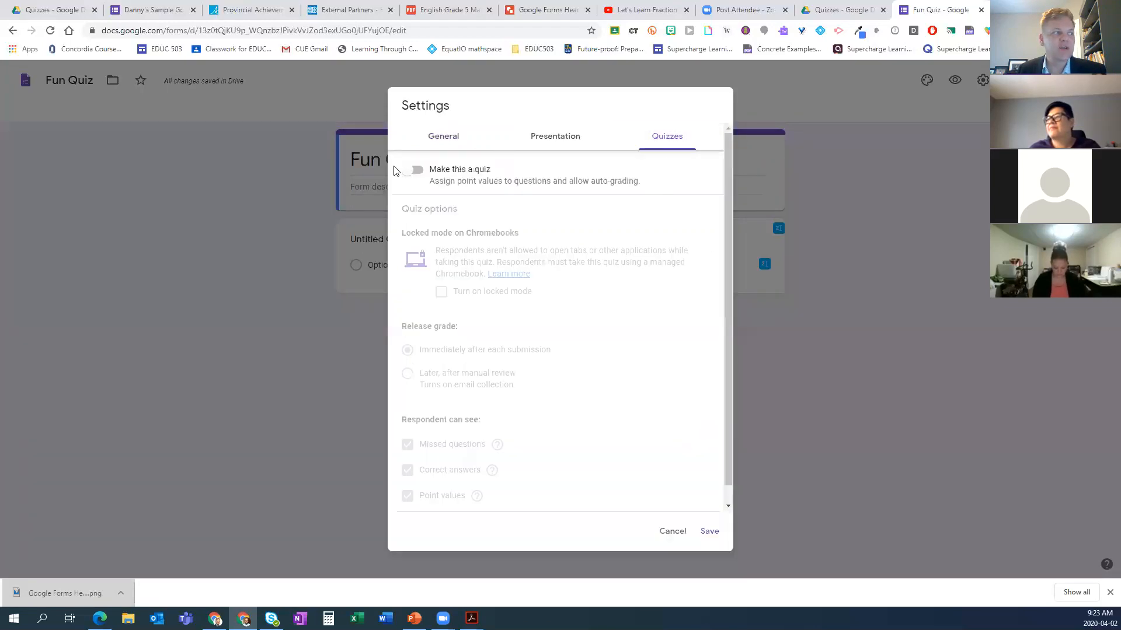
click(414, 171)
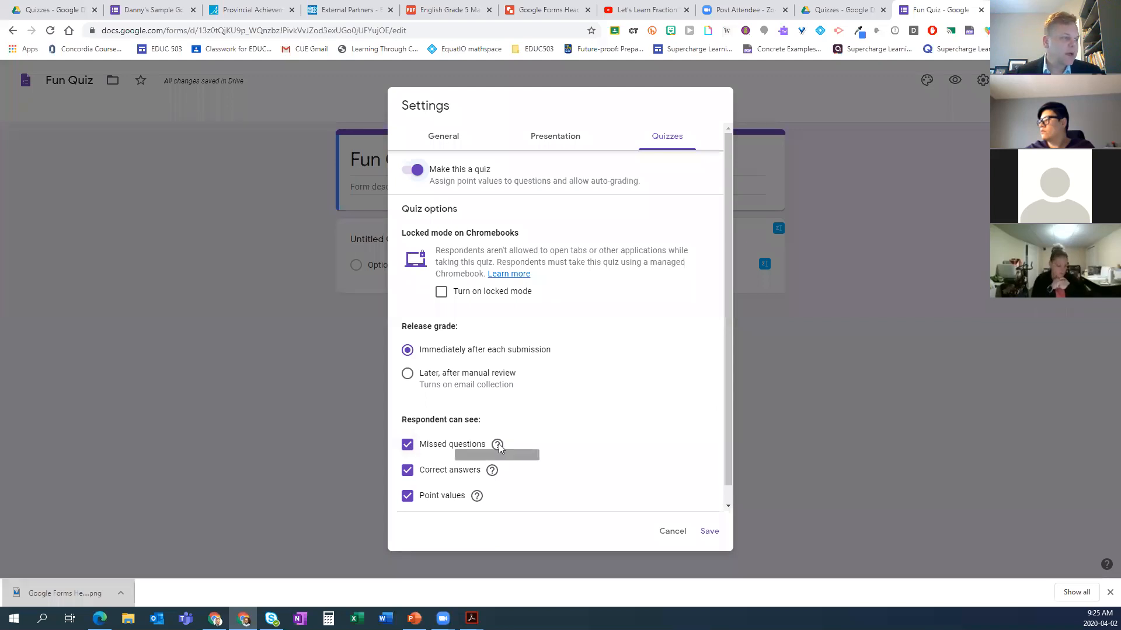
mouse_move(496, 453)
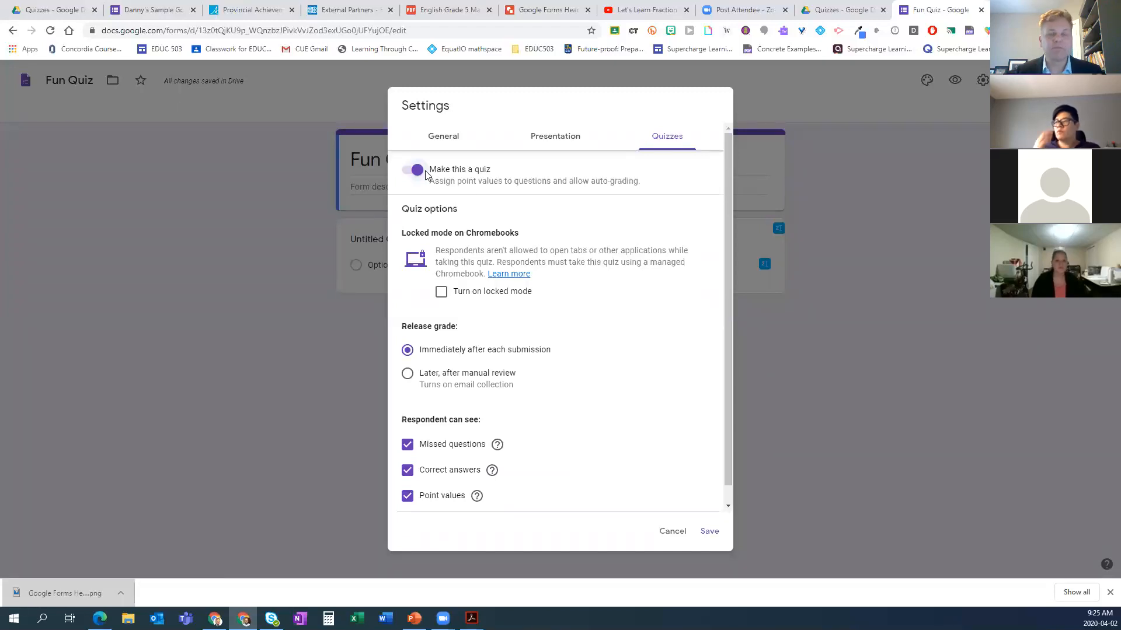
click(709, 531)
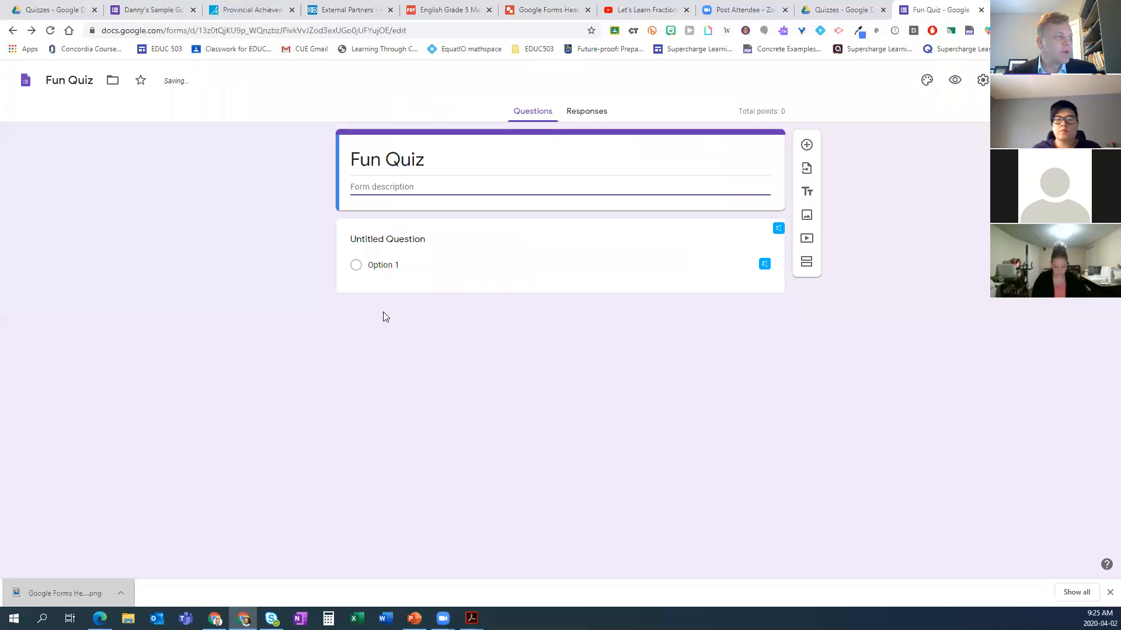
- Review the question types available for the untitled question, glance at the sample quiz's individual response and return to Fun Quiz
click(392, 284)
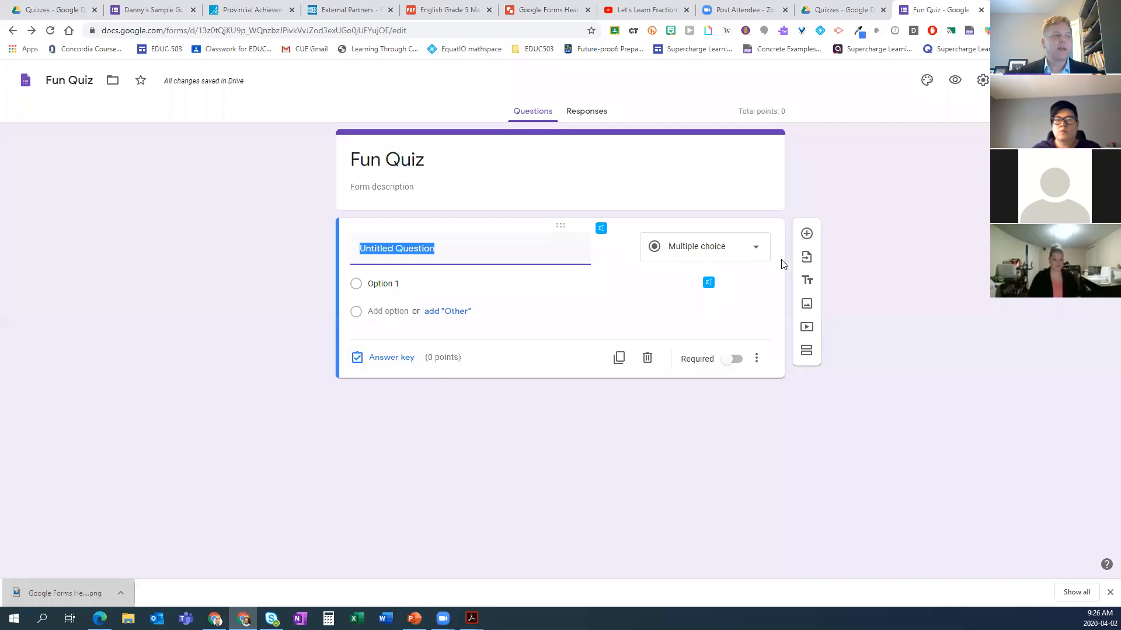
click(668, 254)
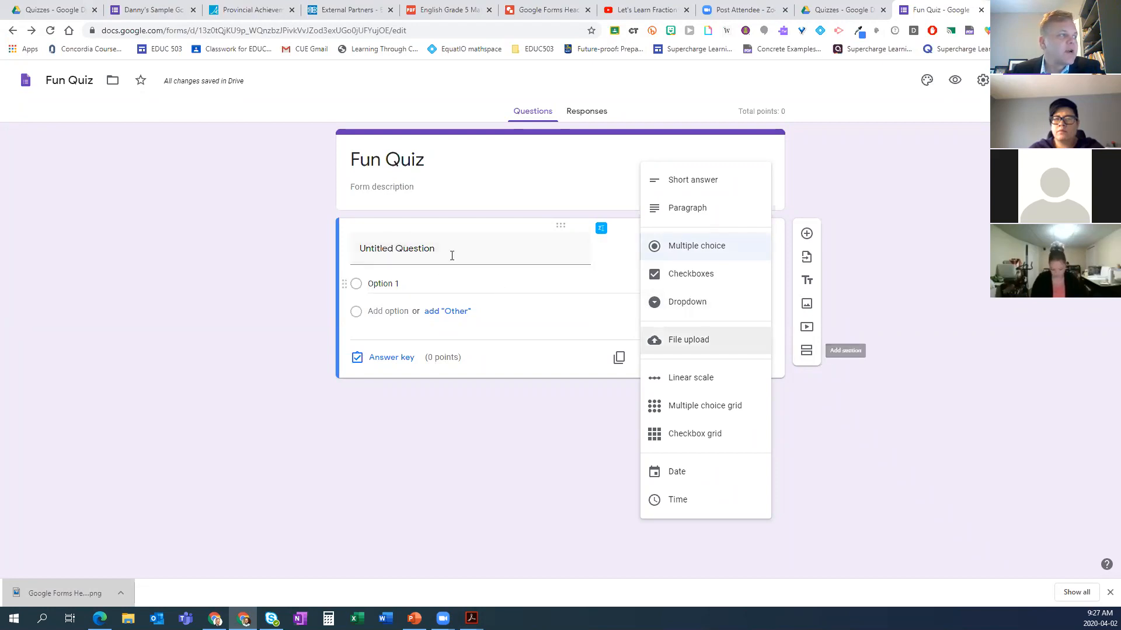
click(452, 255)
click(147, 10)
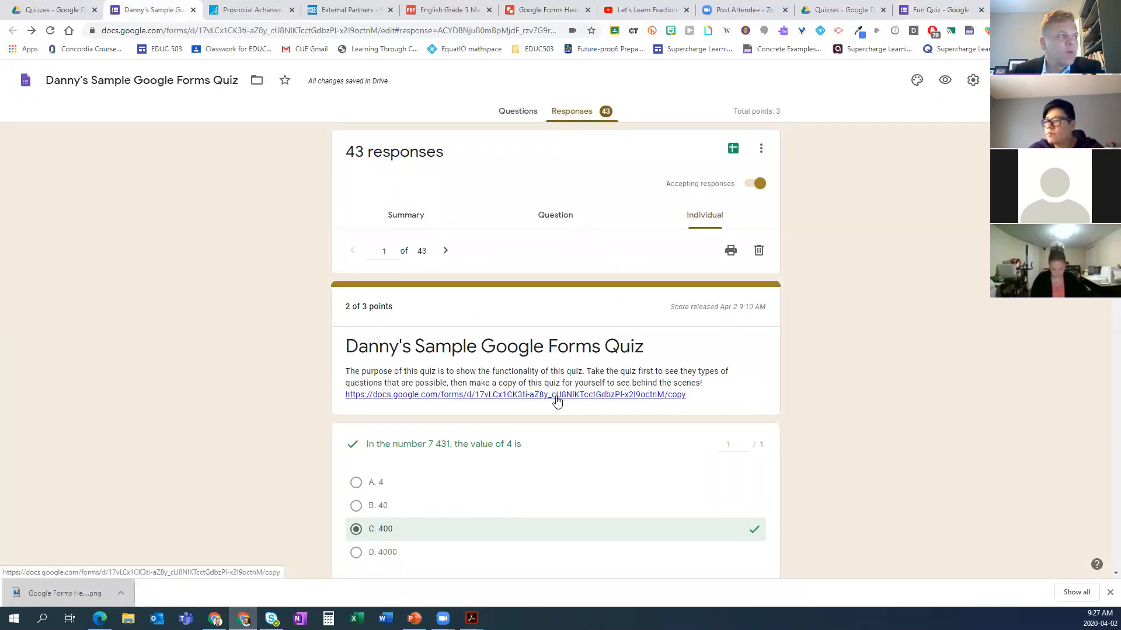
scroll(561, 400, down, 1)
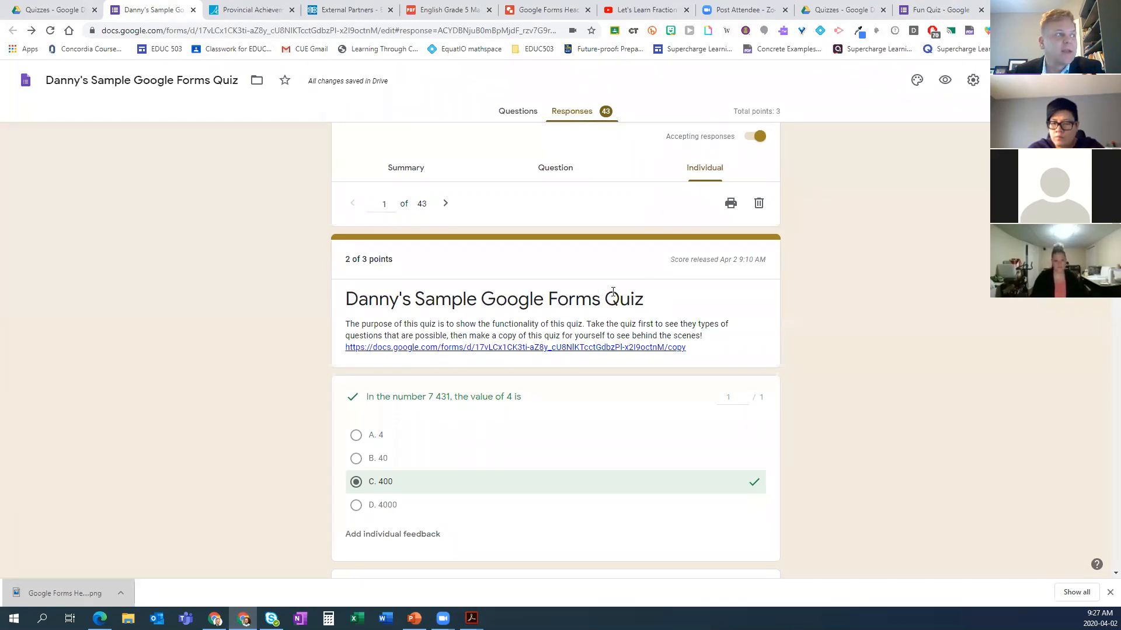
scroll(608, 251, up, 1)
click(939, 11)
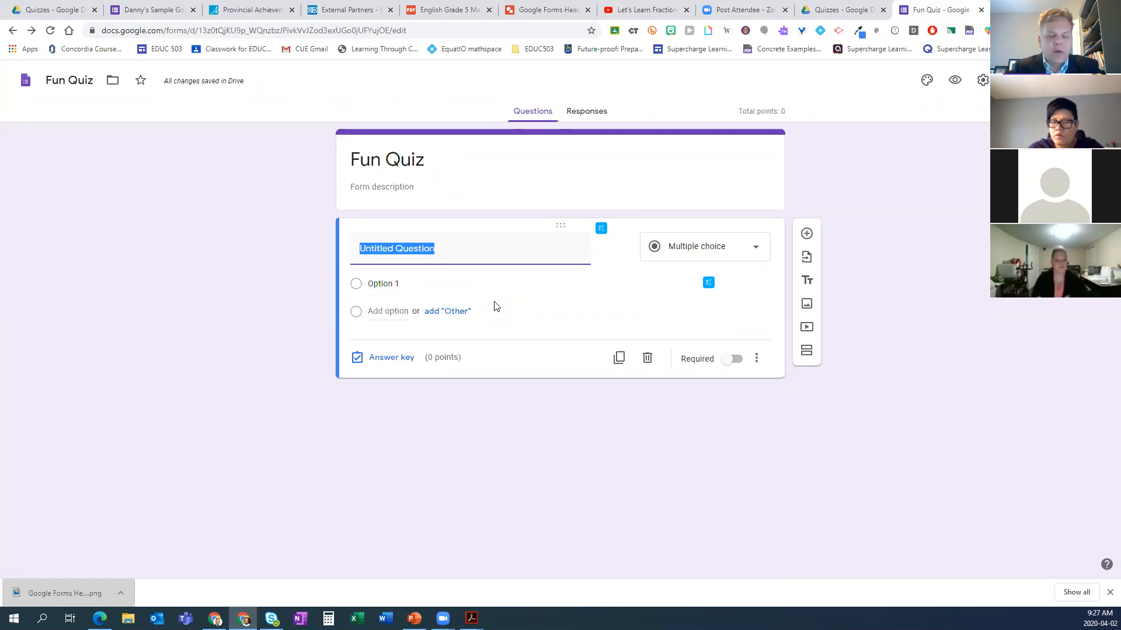
- Write the multiple-choice question "What is 8 x 4?" with the options 30, 32, 34 and 36
text(What is)
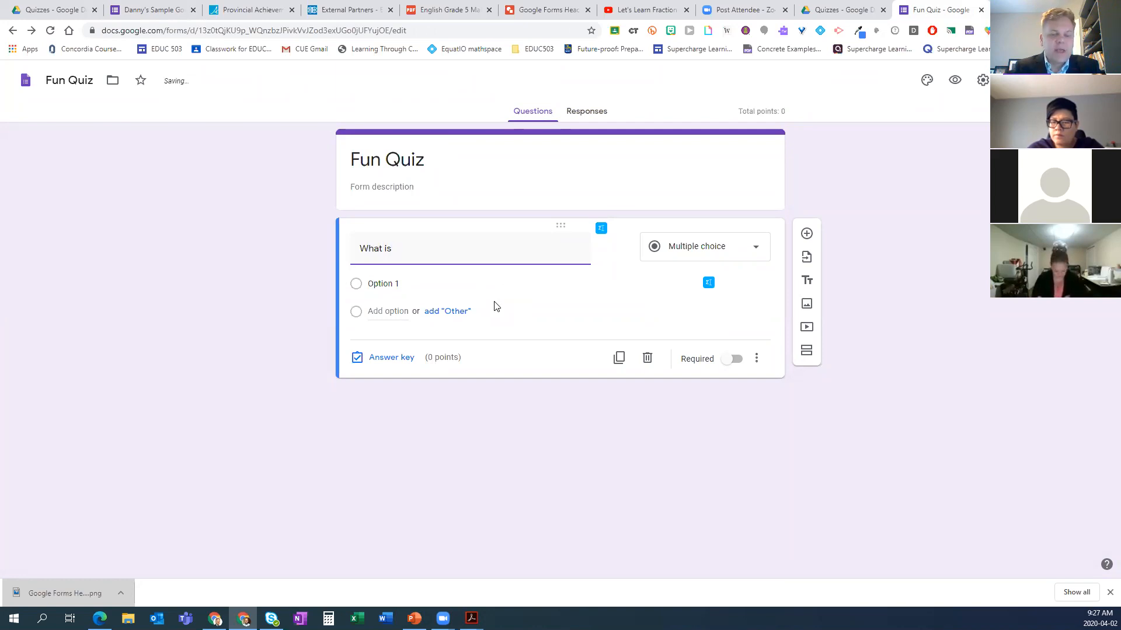
text( 8 x 4?)
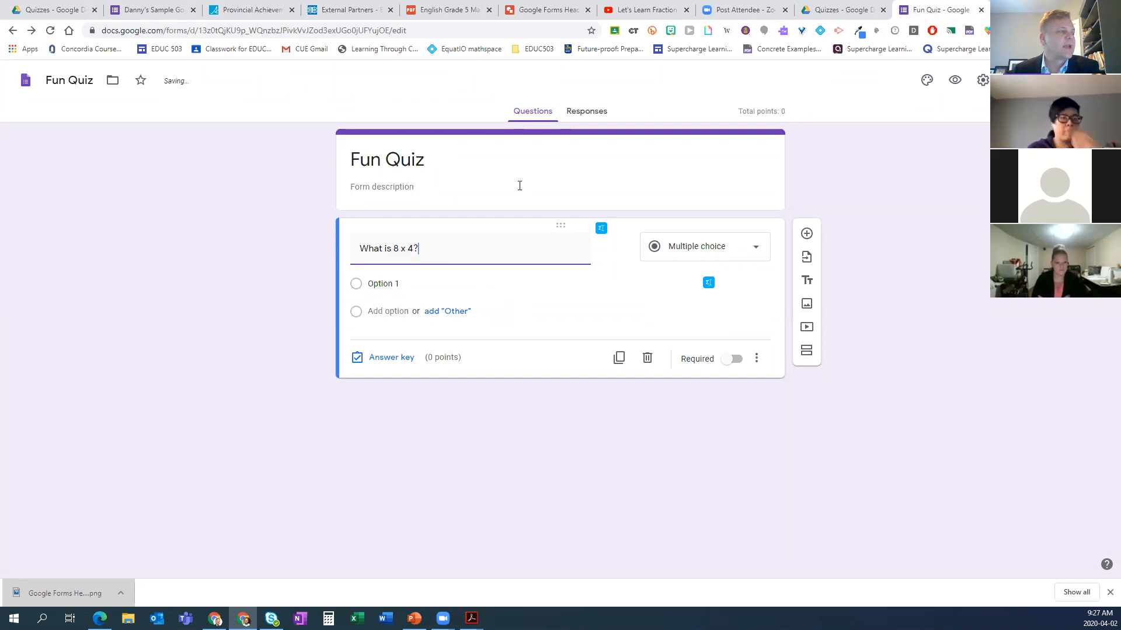
click(417, 284)
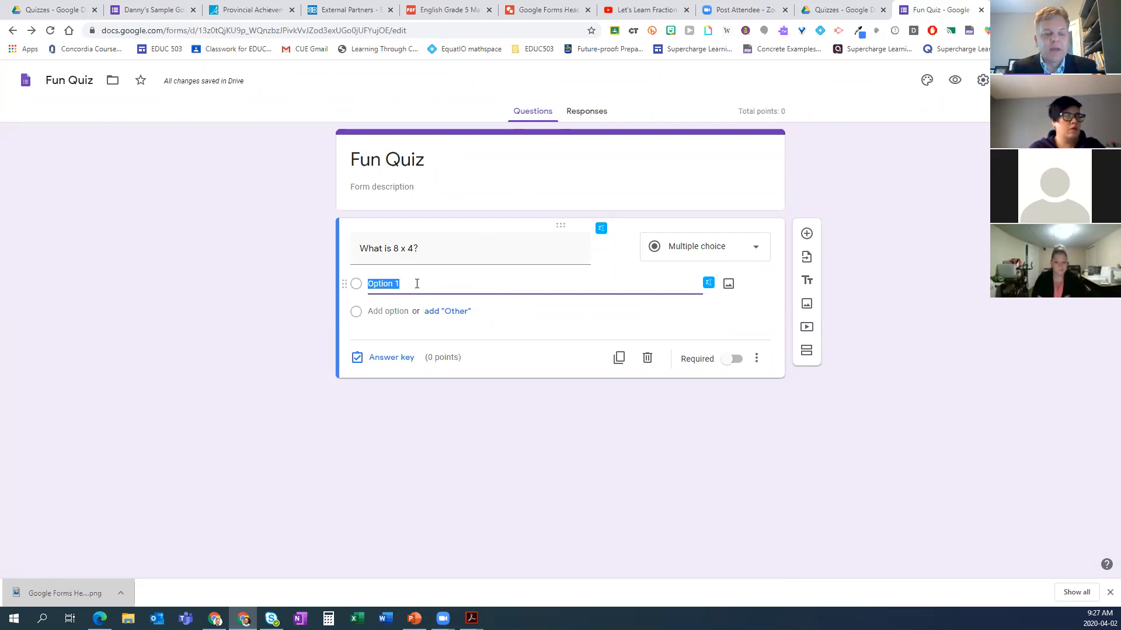
text(30)
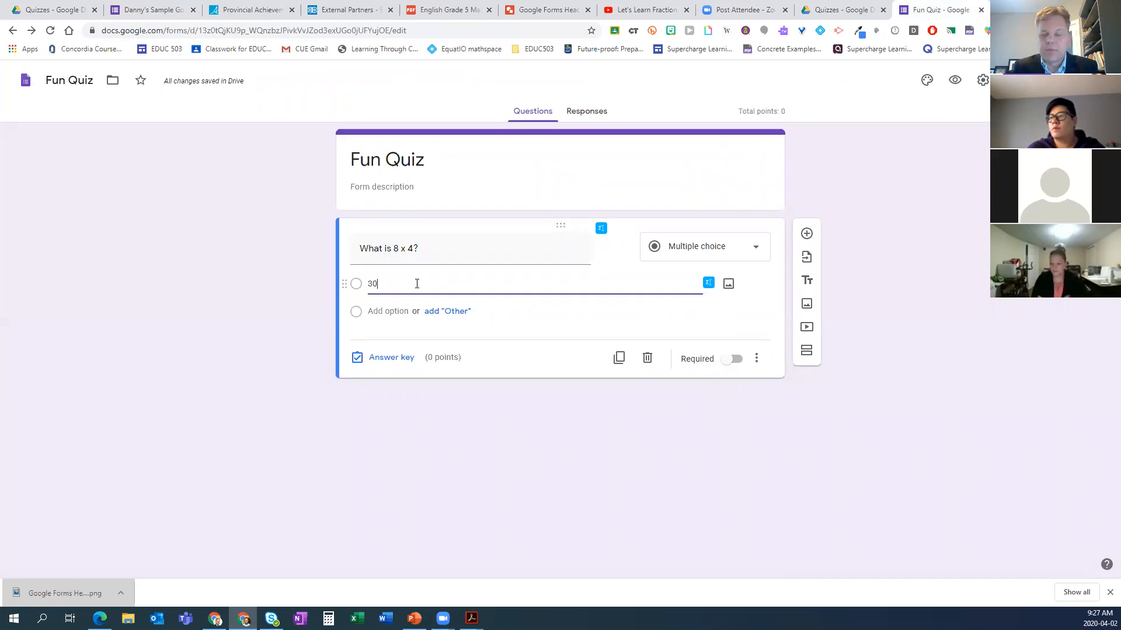
key(Return)
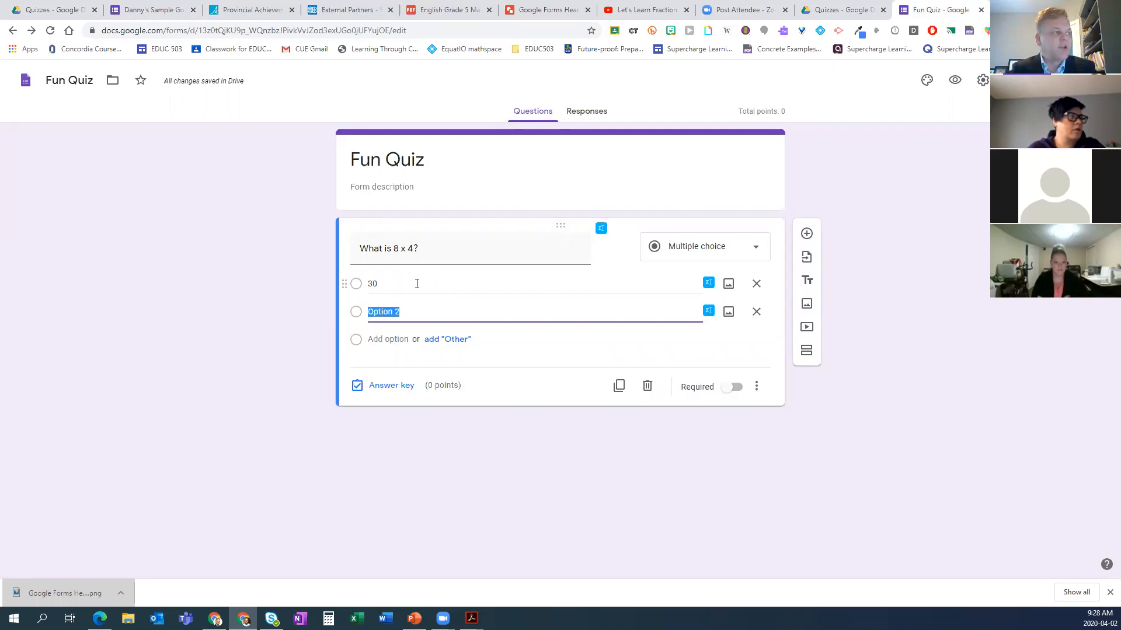
text(32)
key(Return)
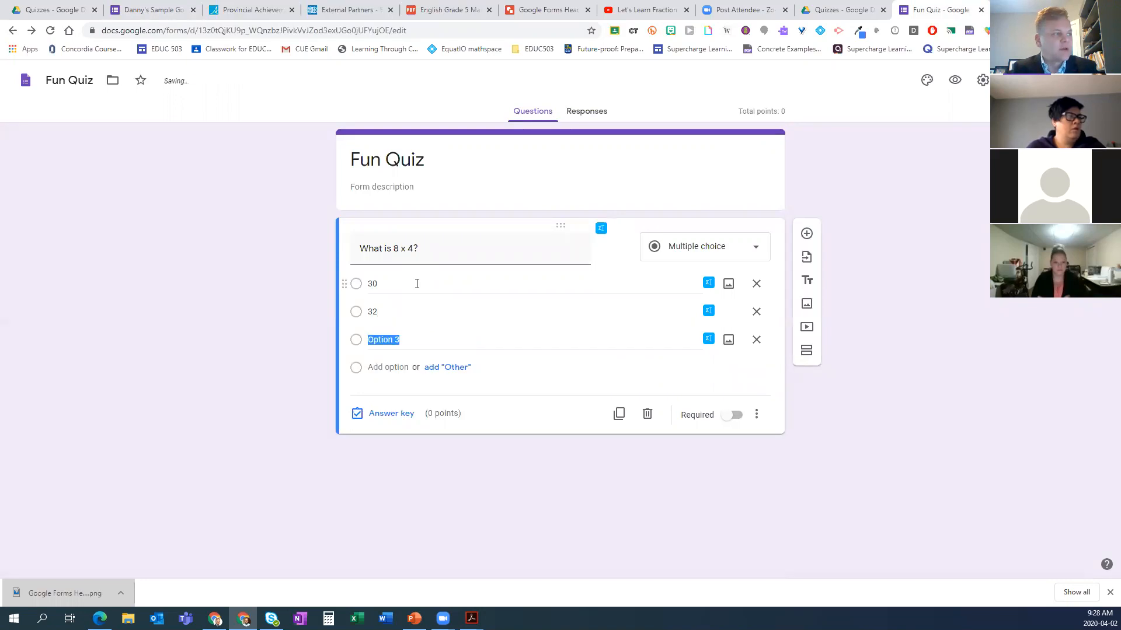
text(3)
key(Return)
text(3)
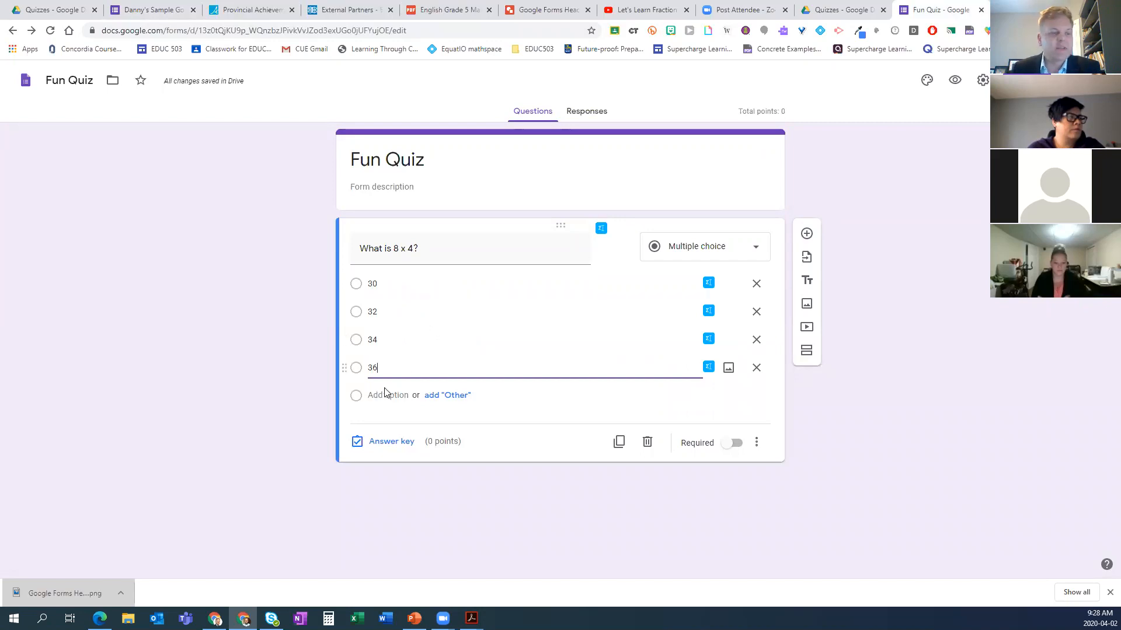
- Mark 32 as the correct answer in the question's answer key and make it worth 1 point
click(384, 445)
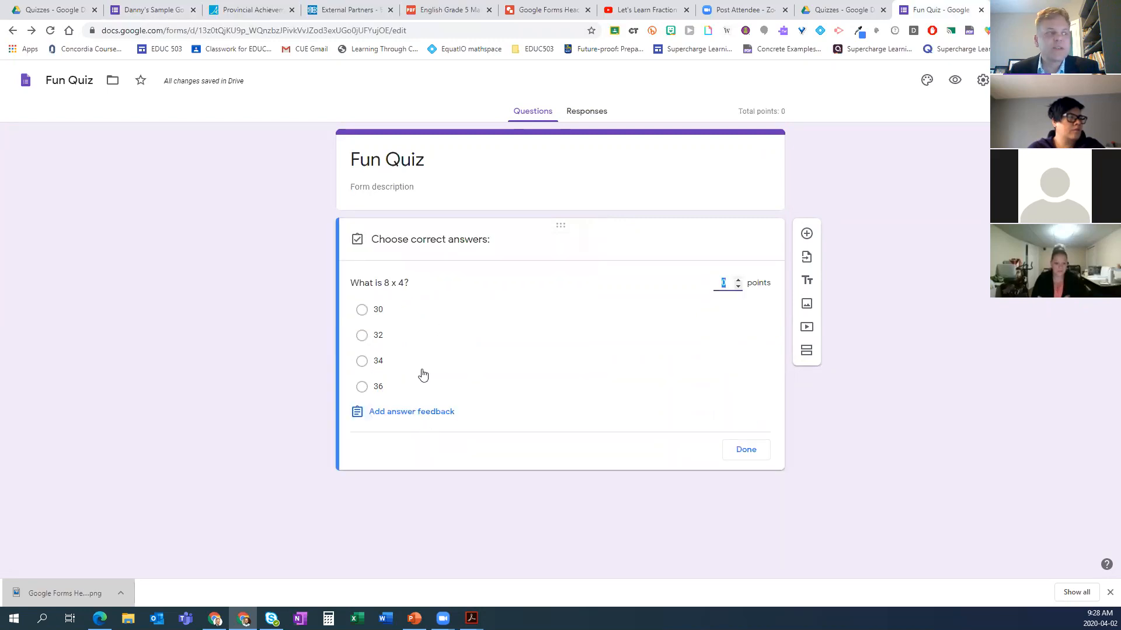
click(408, 341)
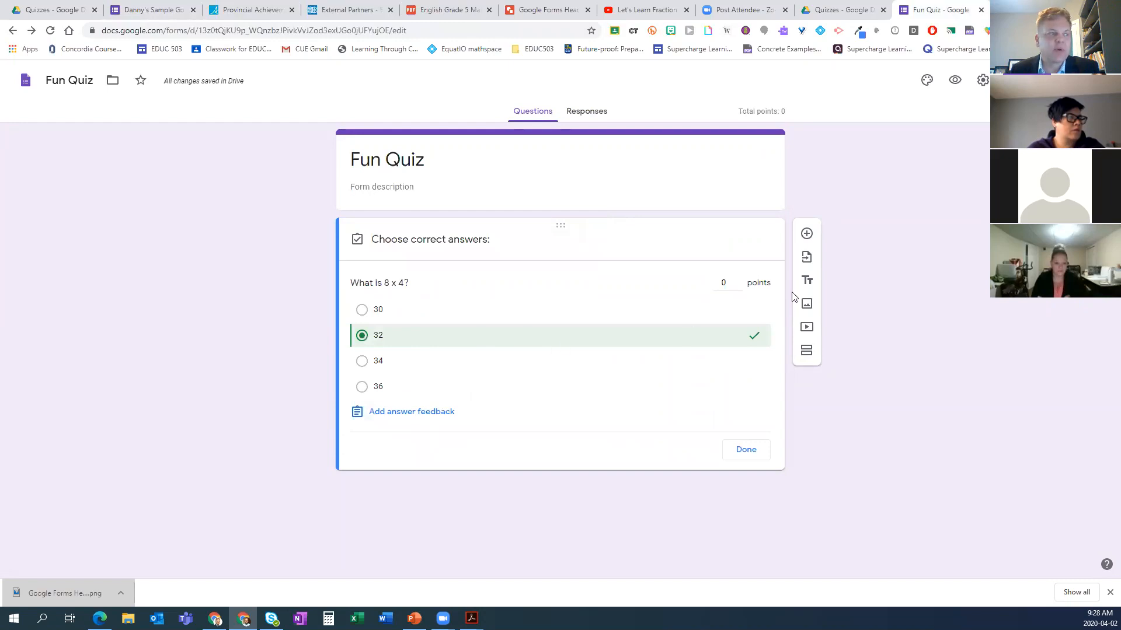
click(738, 280)
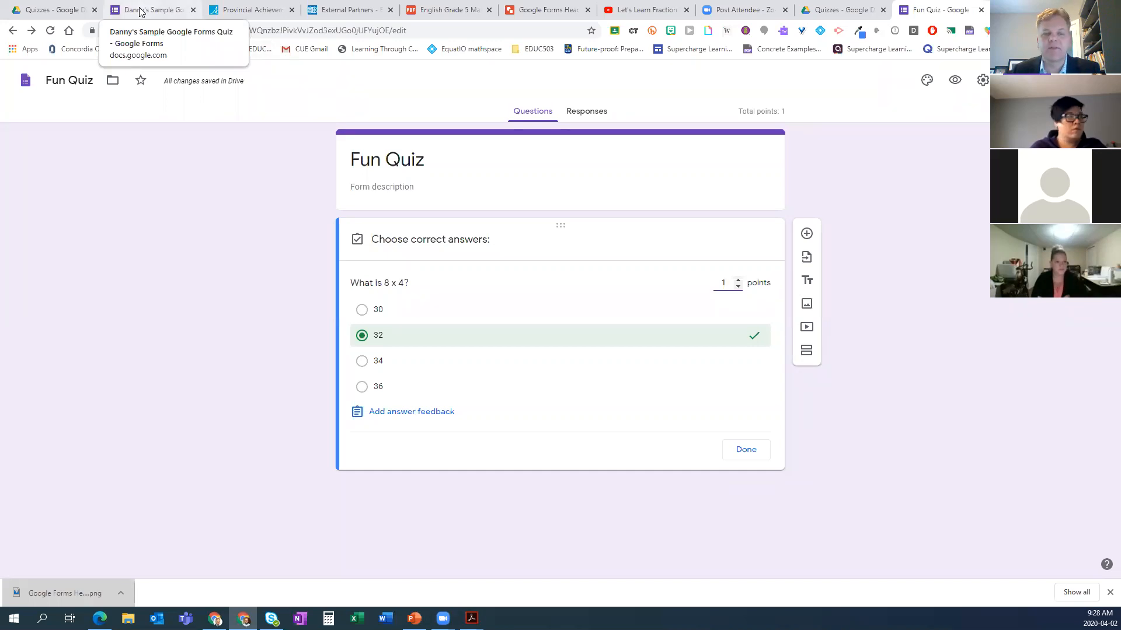
- Write the feedback "Look in chapter 2, page 44 to learn more" for incorrect answers to the question
click(412, 415)
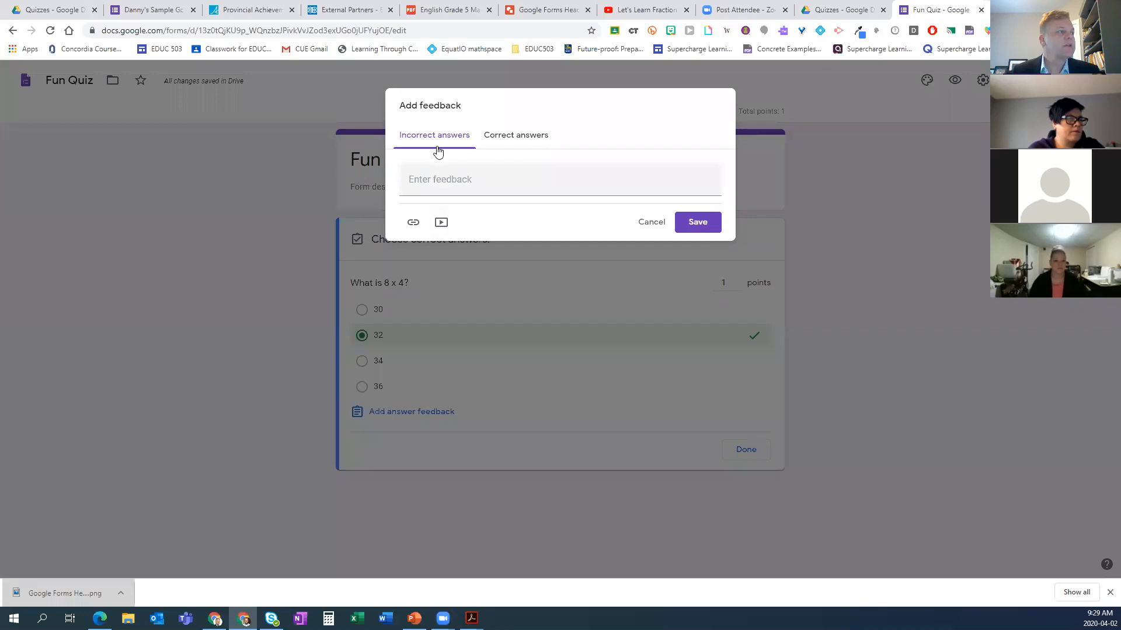
click(430, 181)
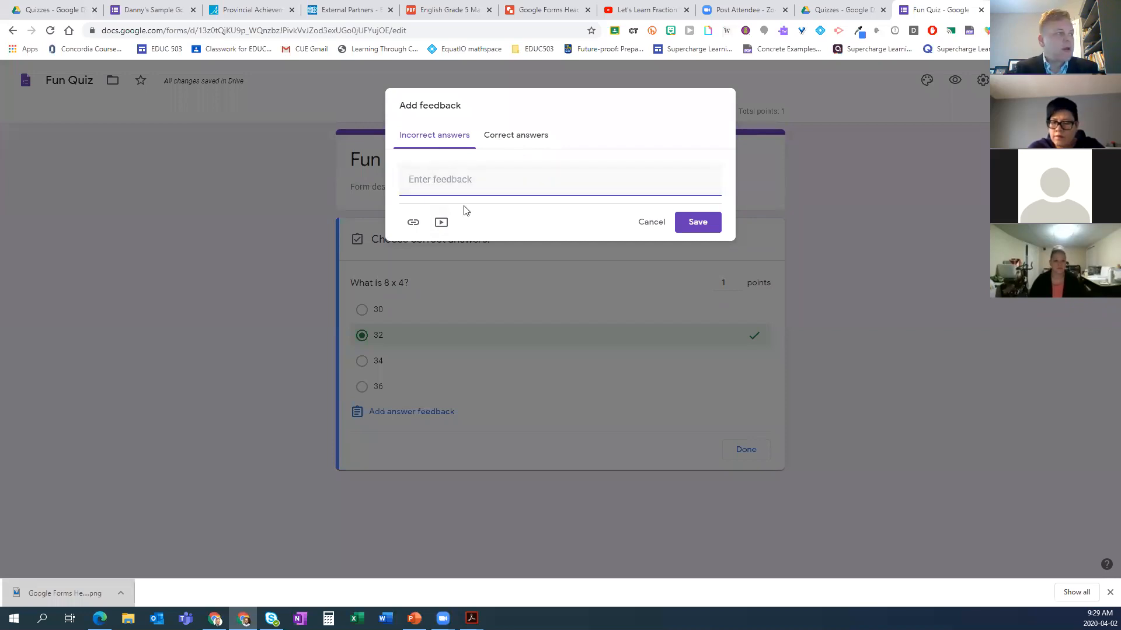
text(Look in)
text( chapter)
text( 2, page 44)
text( f)
text(o learn more)
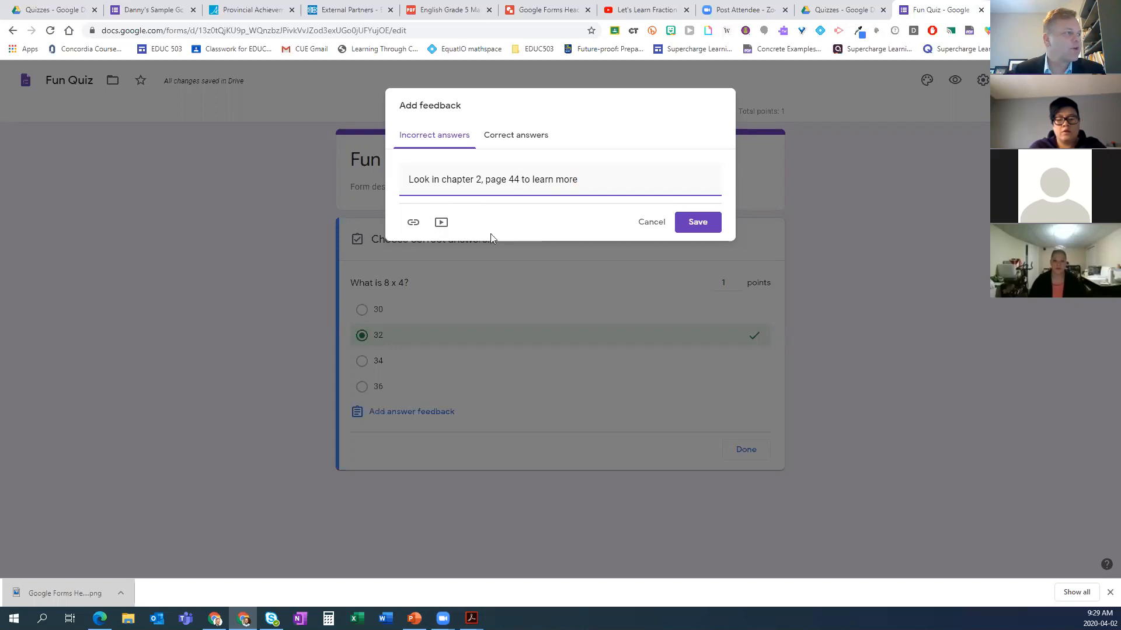
- Search YouTube for "multiplication for beginners", attach the Basic Multiplication | #aumsum video to the incorrect-answer feedback and save it
click(413, 223)
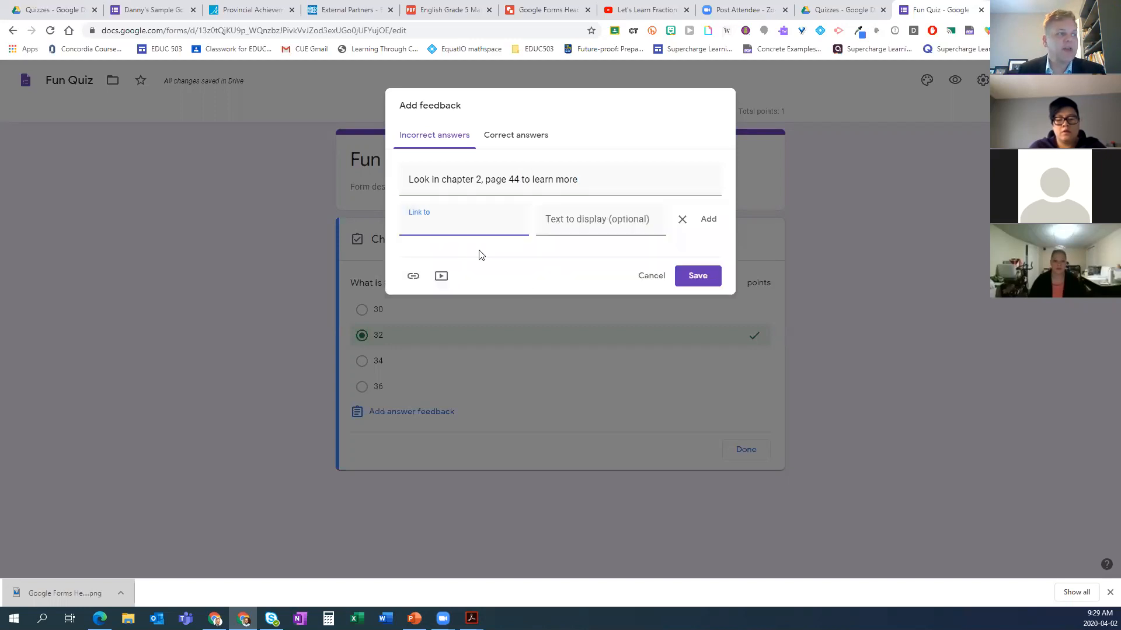
click(442, 277)
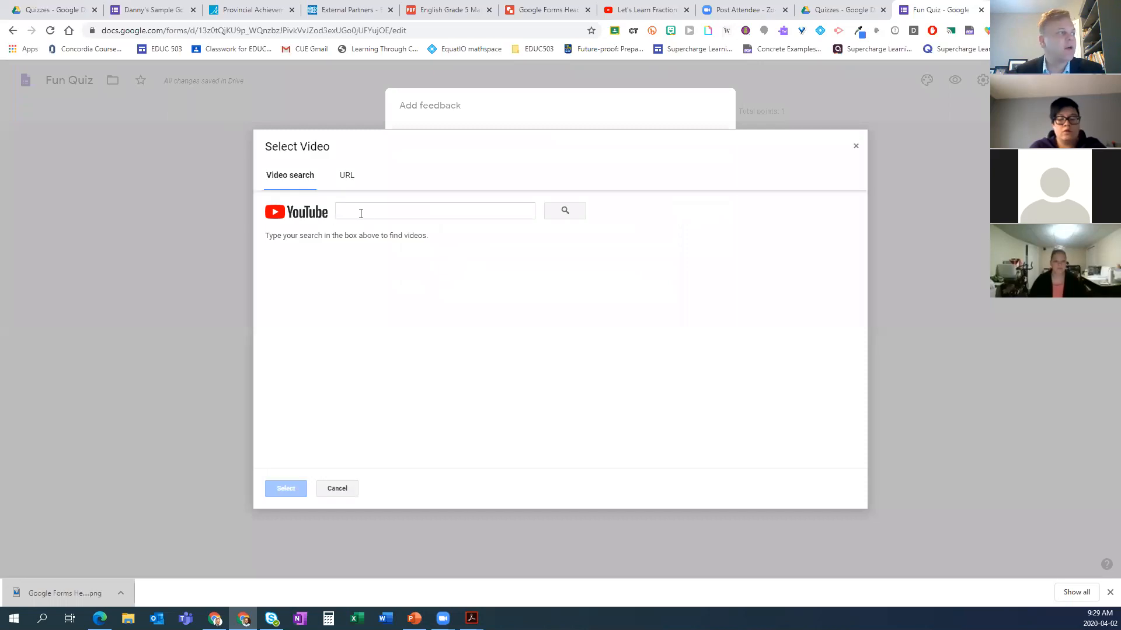
click(364, 217)
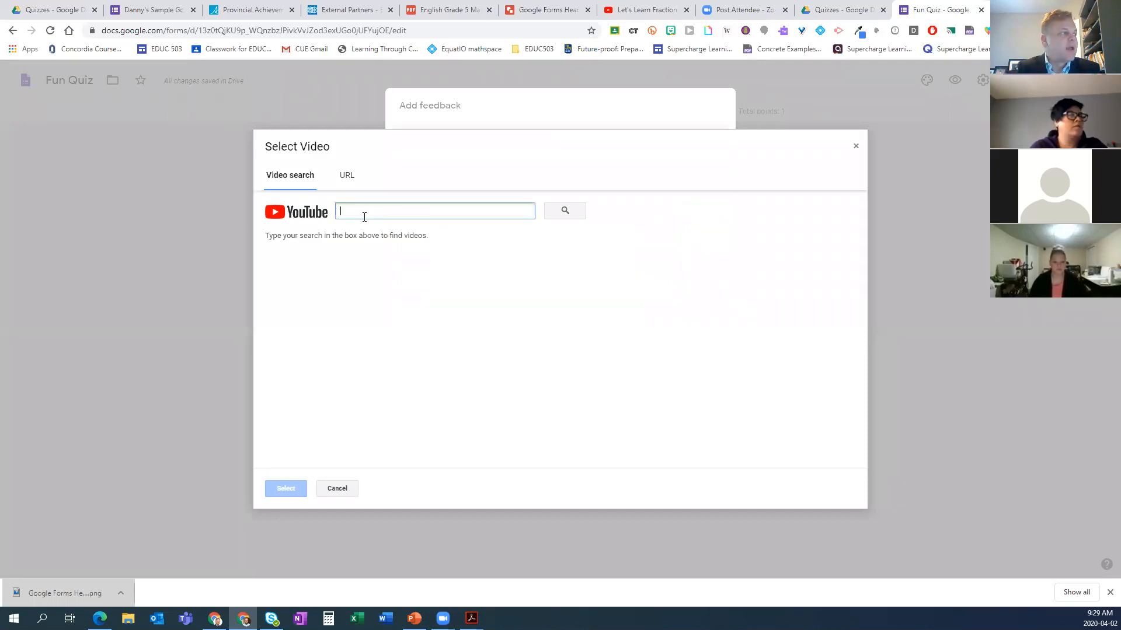
text(multiplication for b)
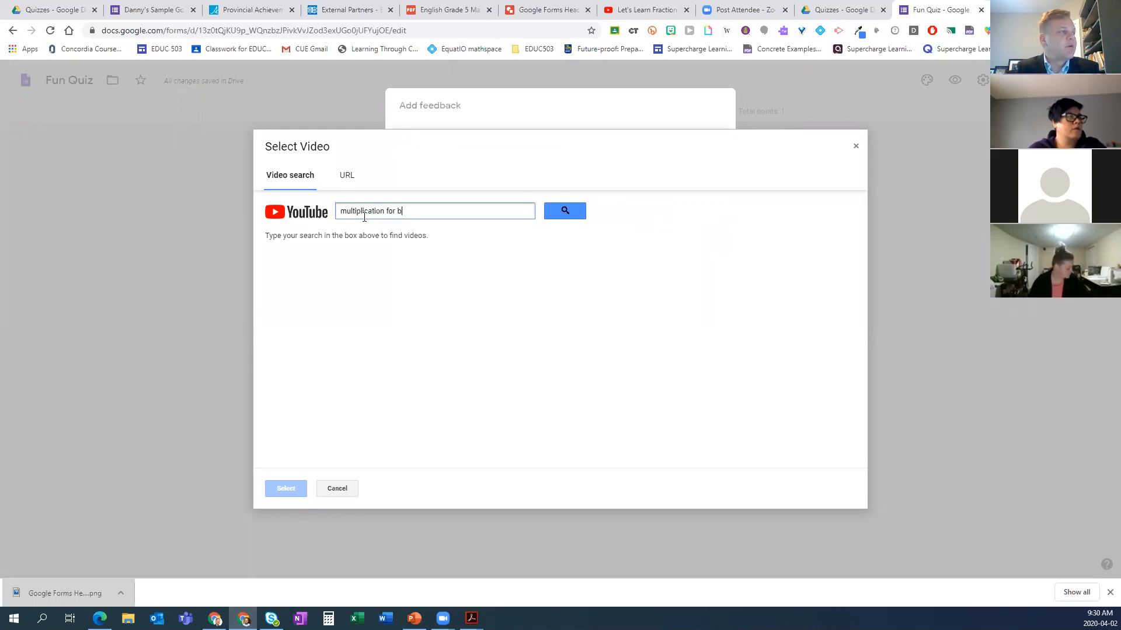
text(eginners)
key(Return)
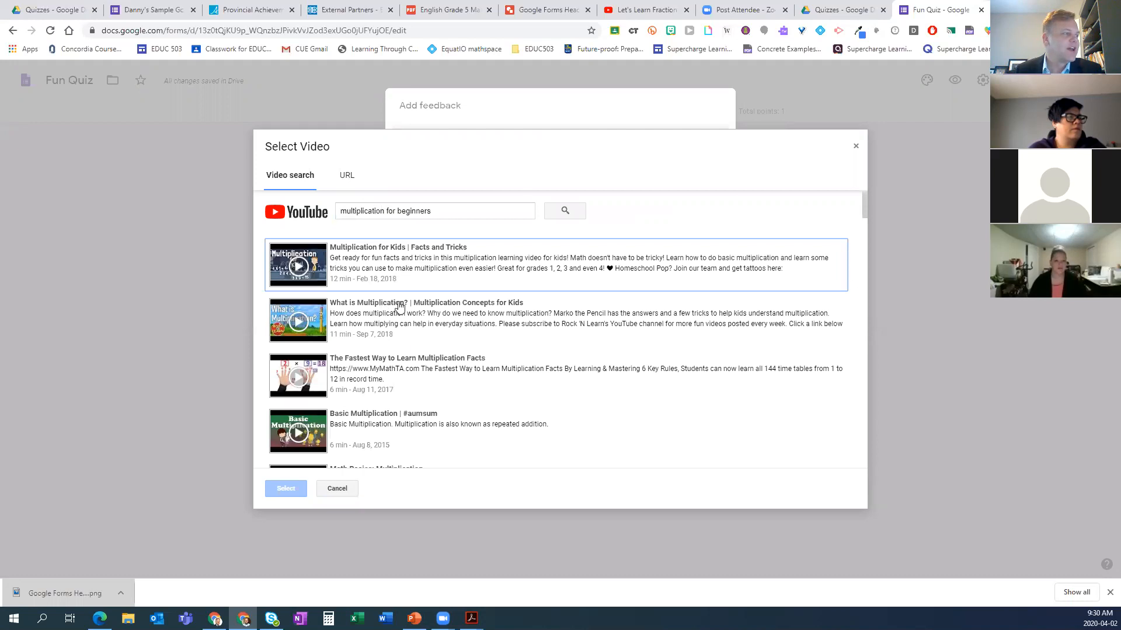
click(408, 321)
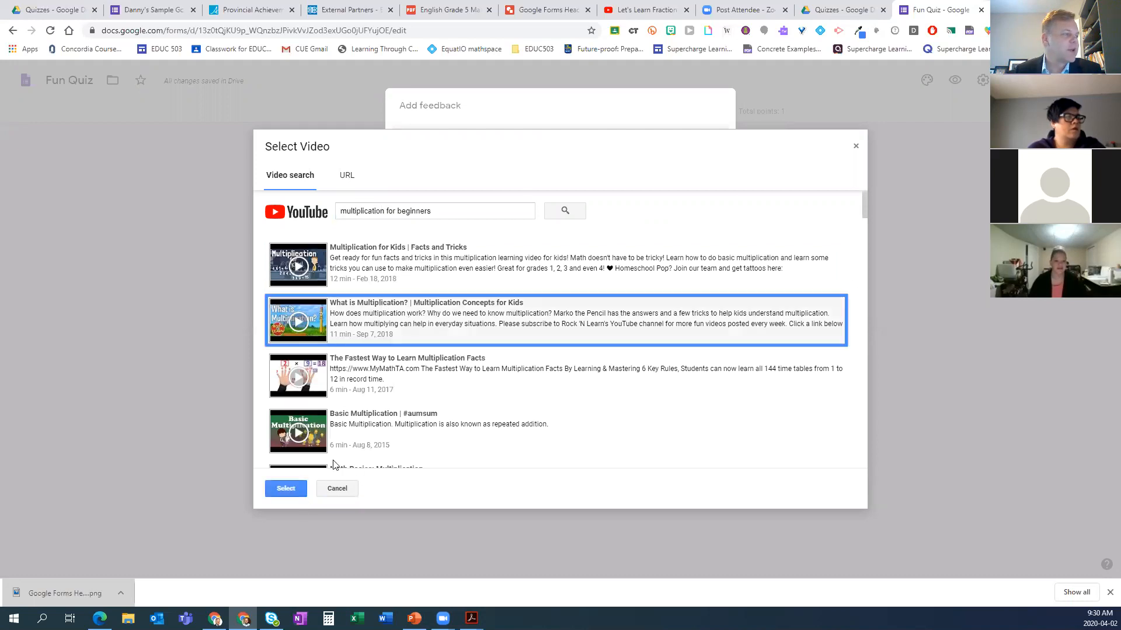
click(370, 427)
click(288, 488)
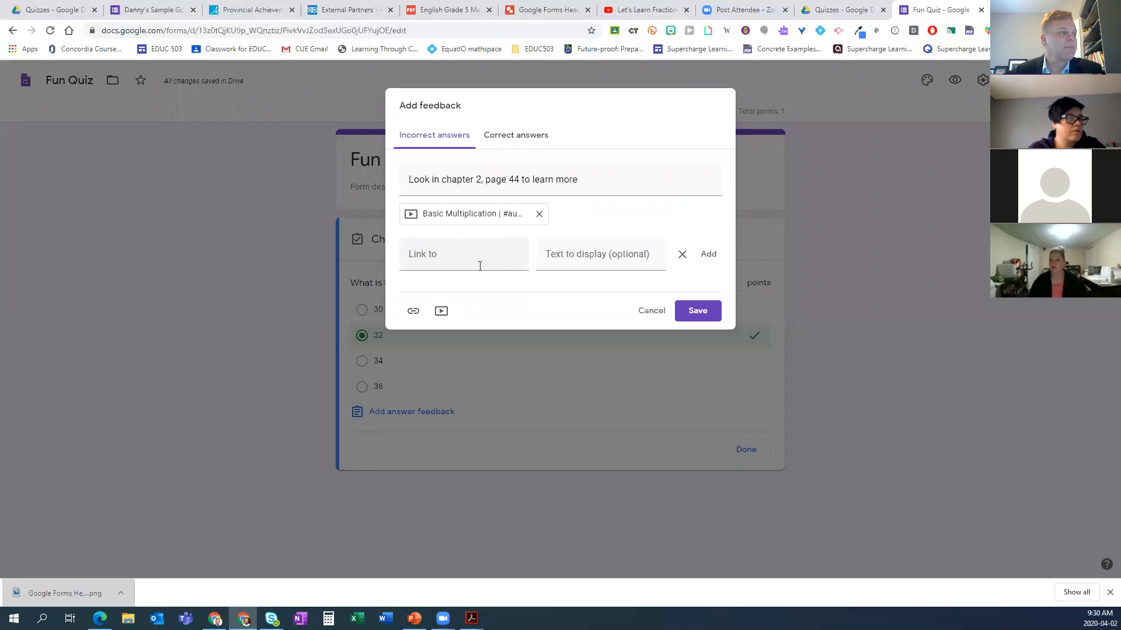
click(696, 312)
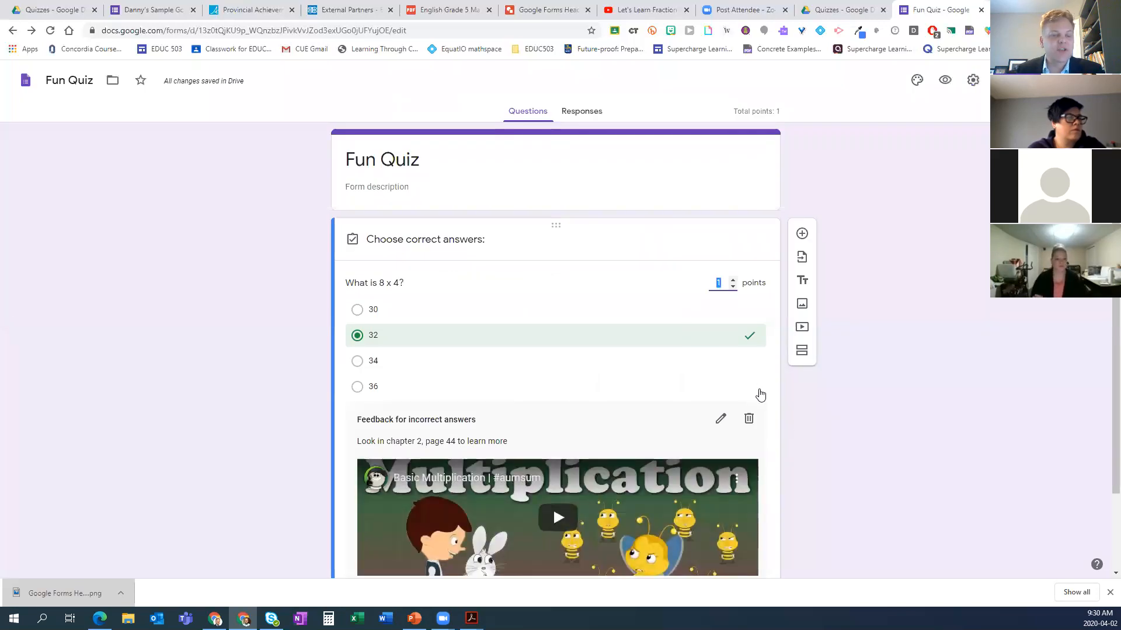
- Switch to the sample quiz's questions, preview the quiz as respondents see it and return to its editor
click(168, 13)
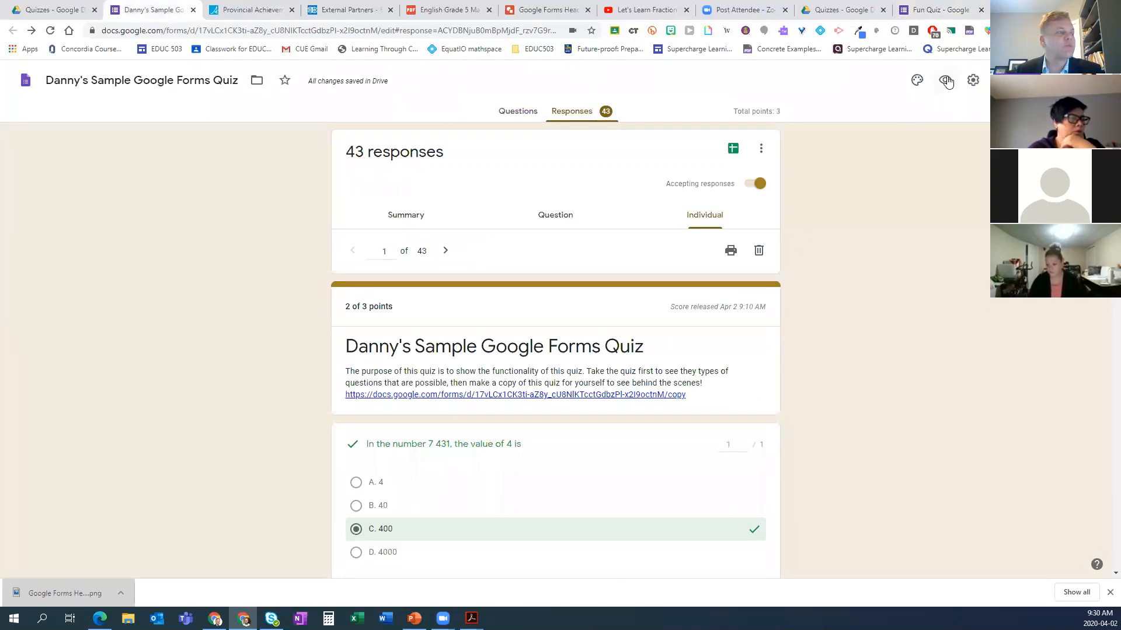
click(515, 112)
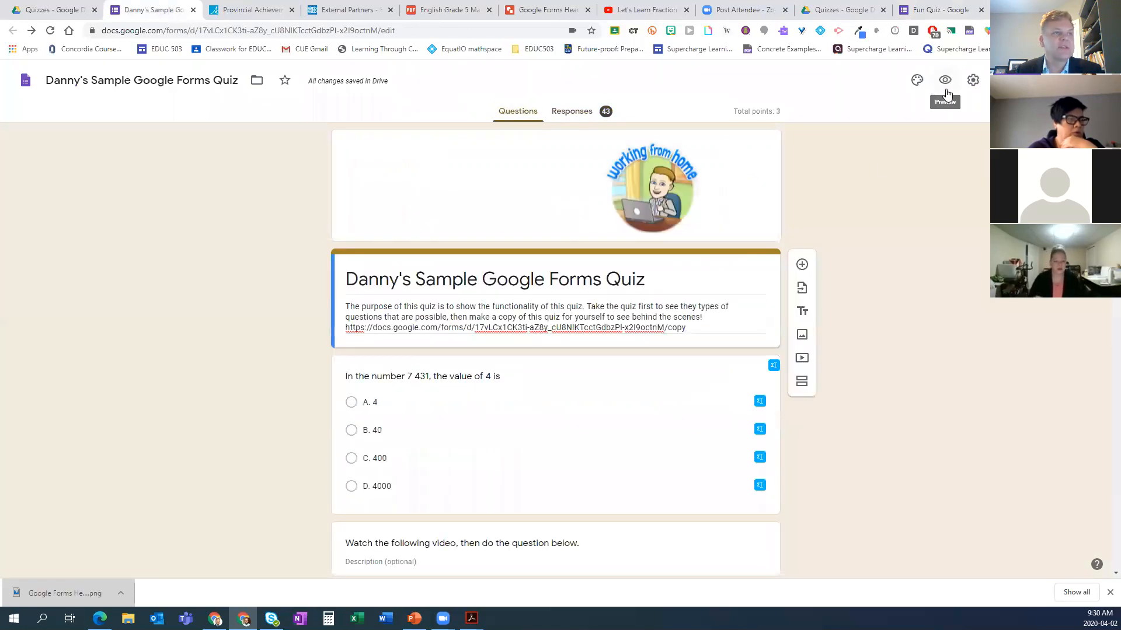
click(946, 84)
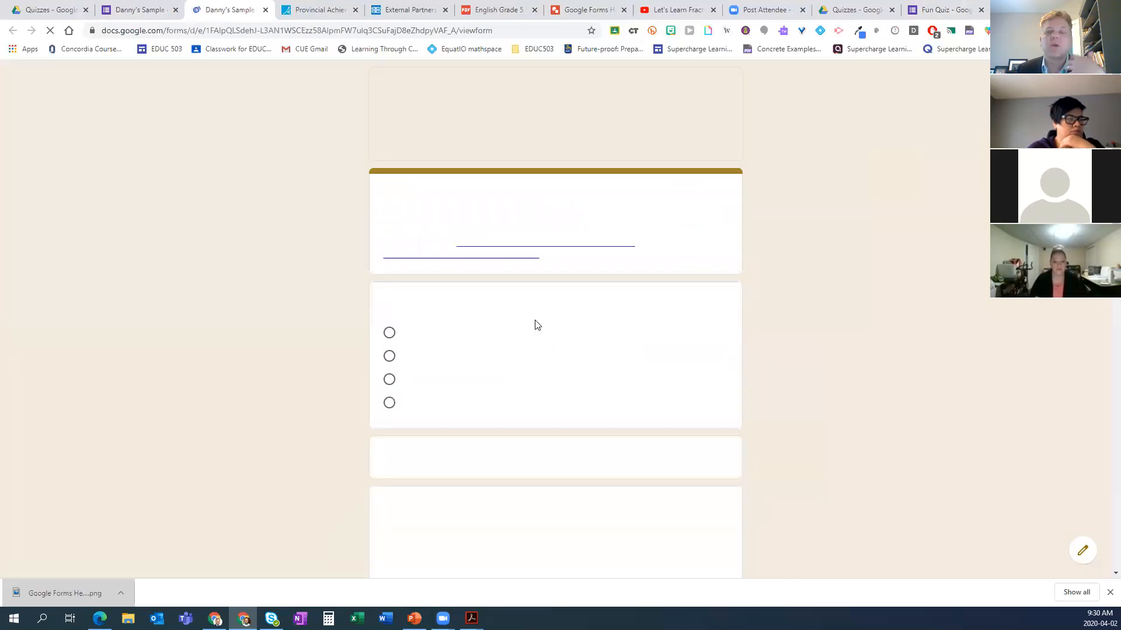
click(172, 10)
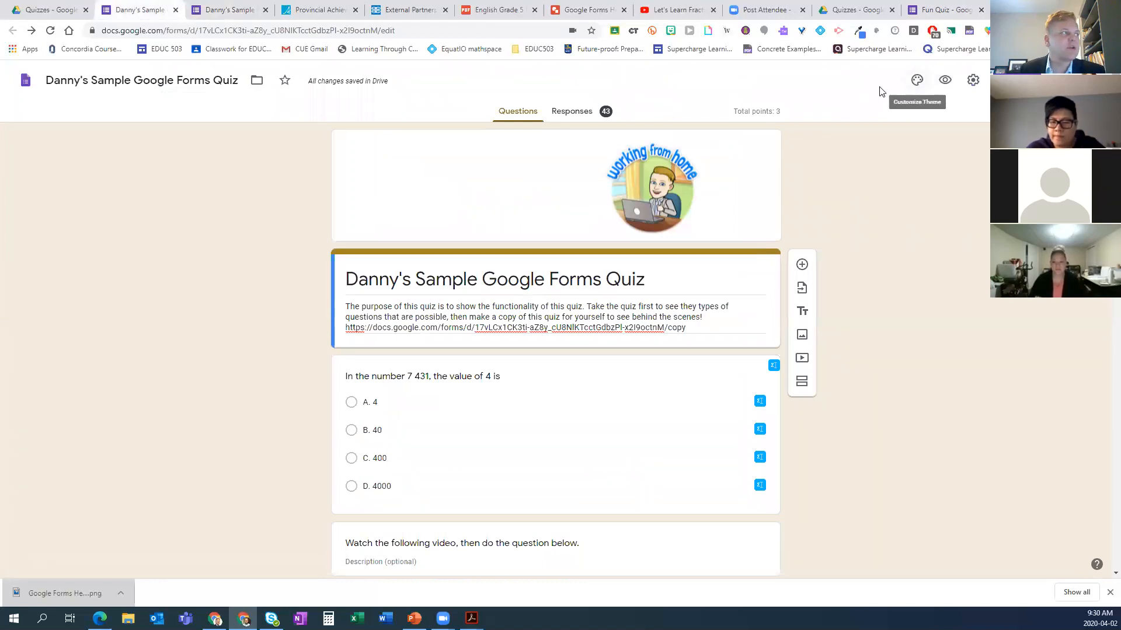
- Have the first sentence of the sample quiz's description read aloud in the respondent view and stop the playback
click(211, 16)
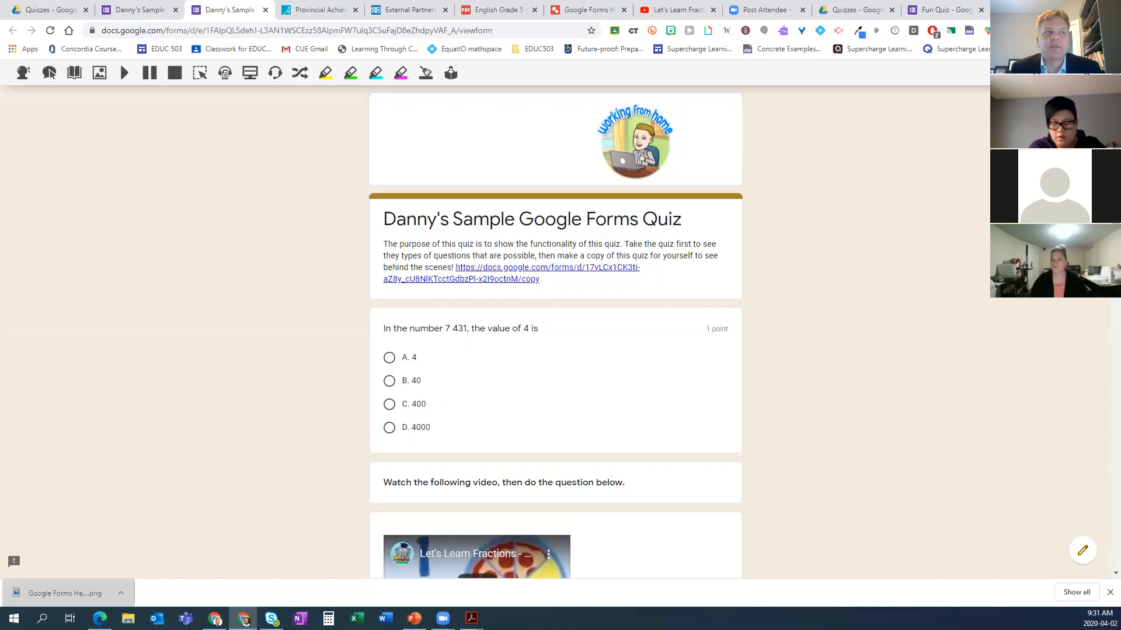
click(1089, 30)
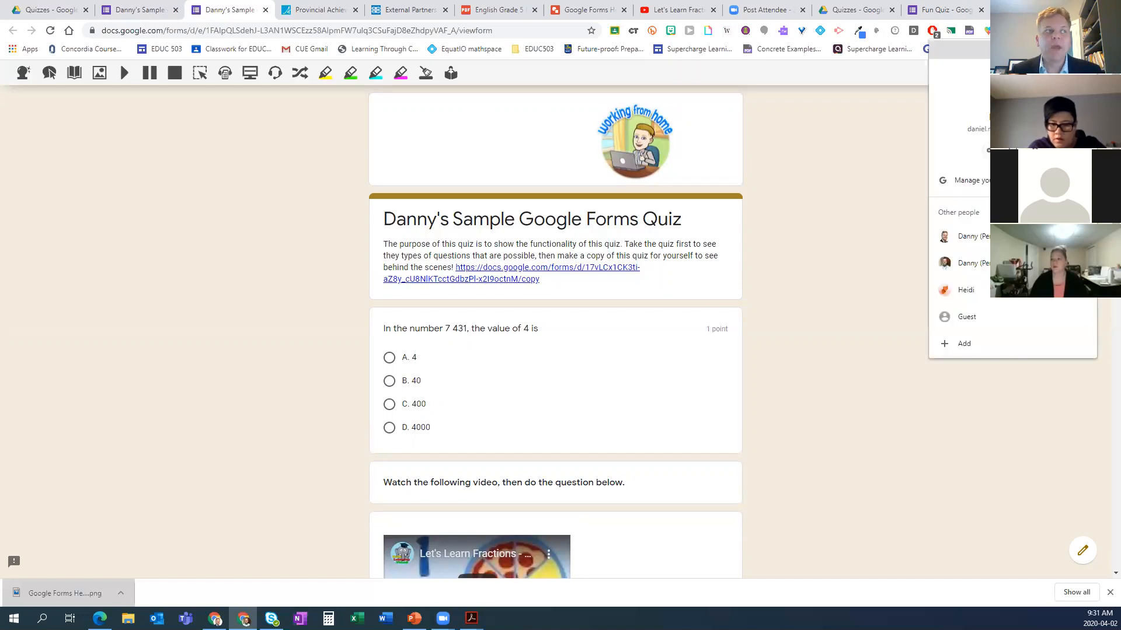
click(871, 141)
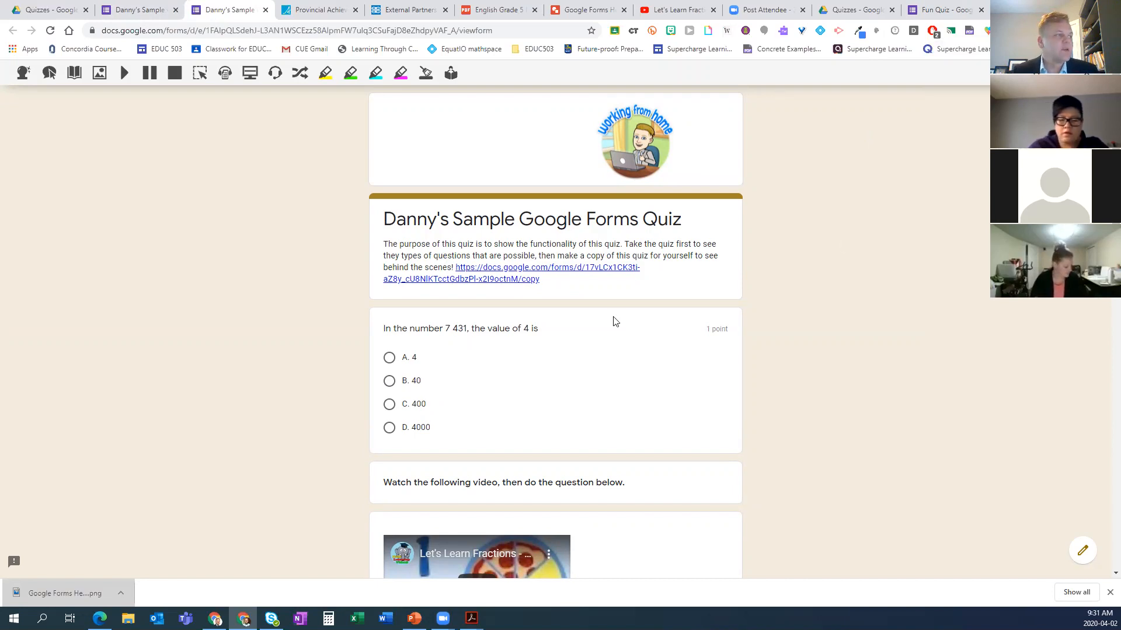
drag(383, 244, 622, 244)
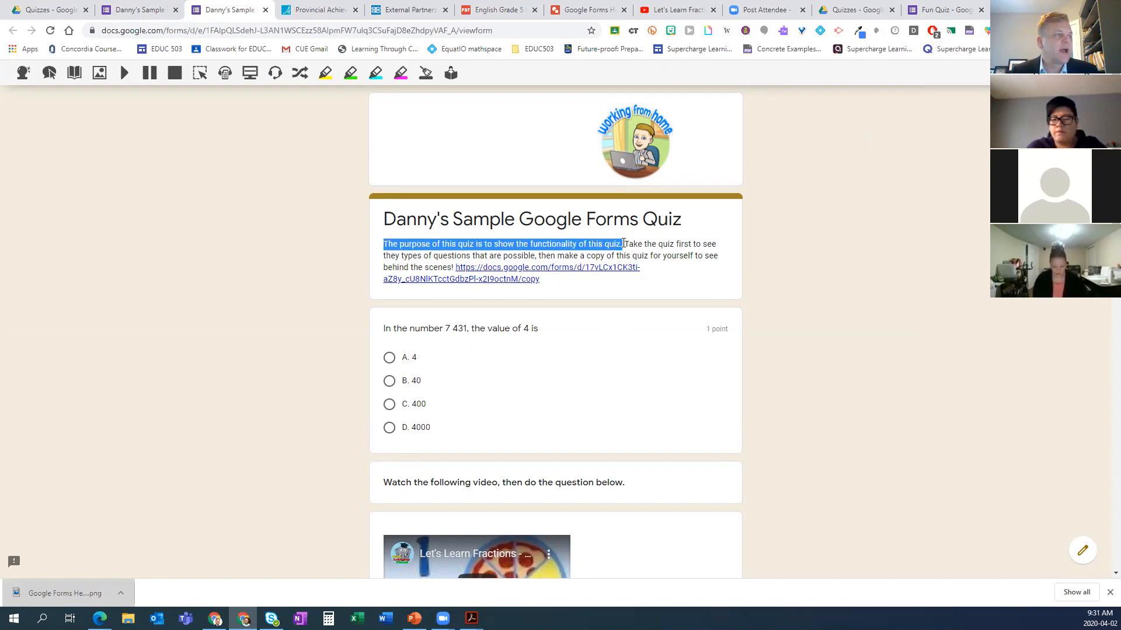
click(126, 76)
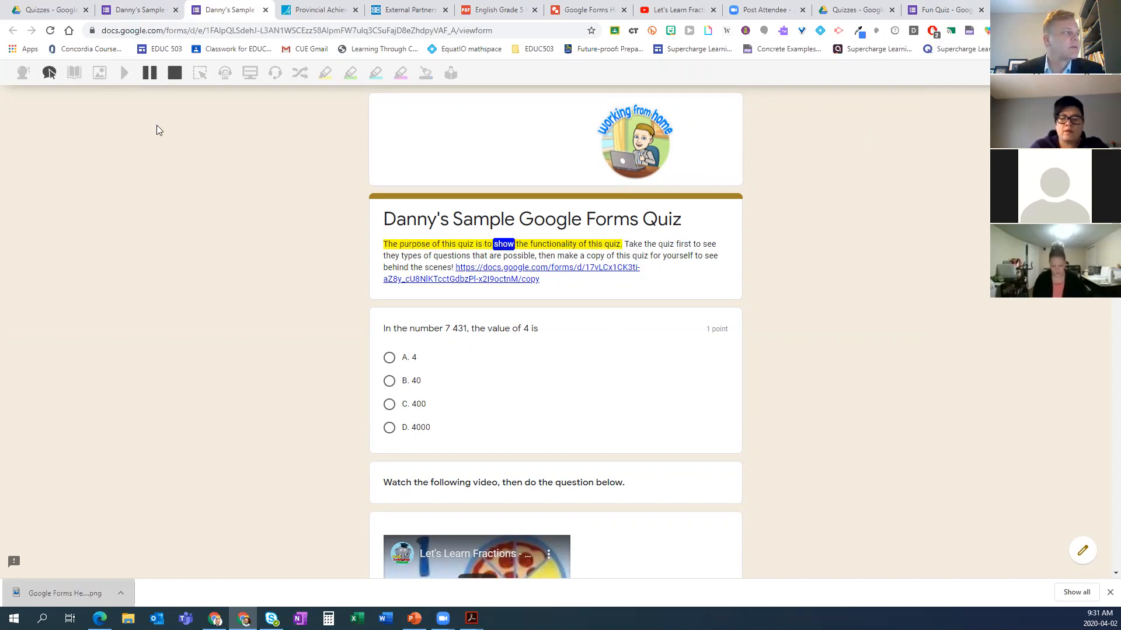
click(174, 75)
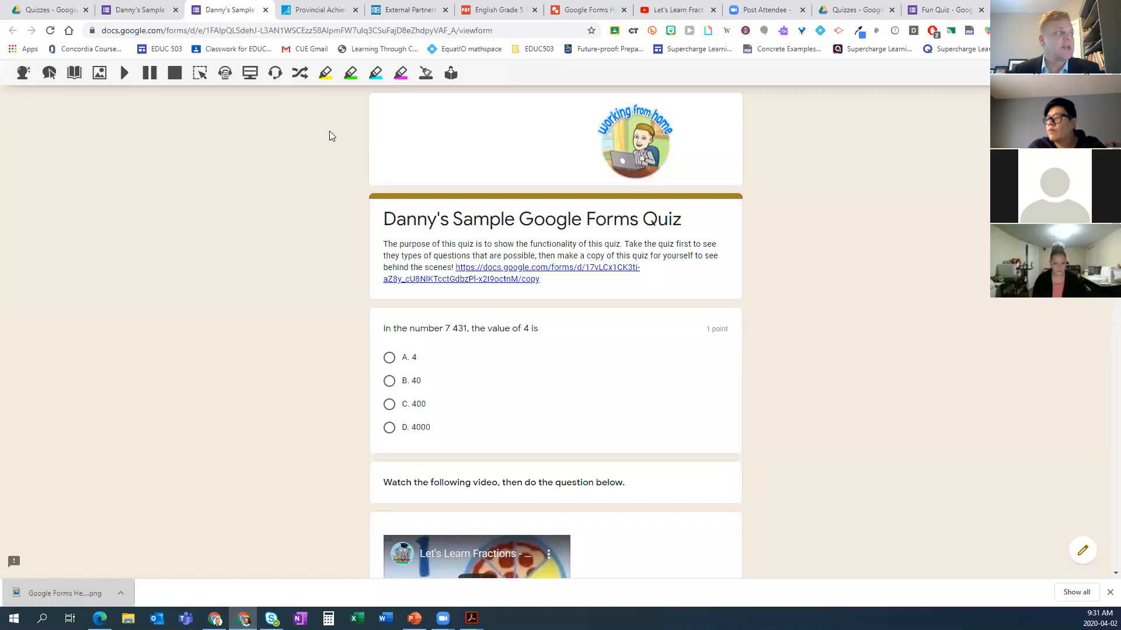
- Switch to Fun Quiz, review the answer key and incorrect-answer feedback of the 8 x 4 question and close the key
click(140, 10)
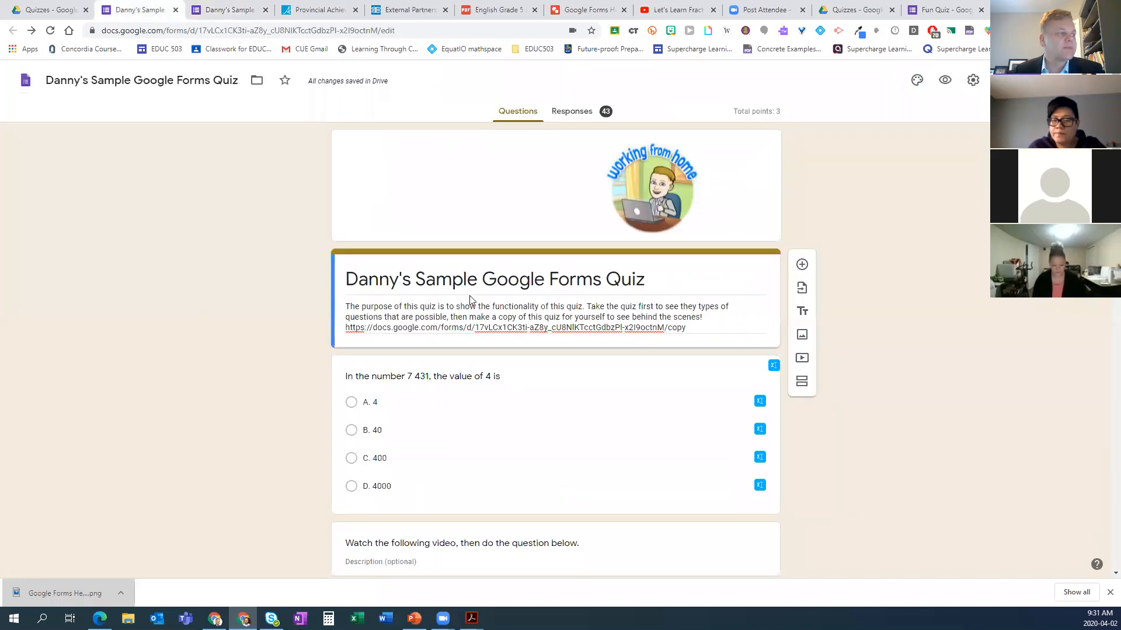
click(936, 10)
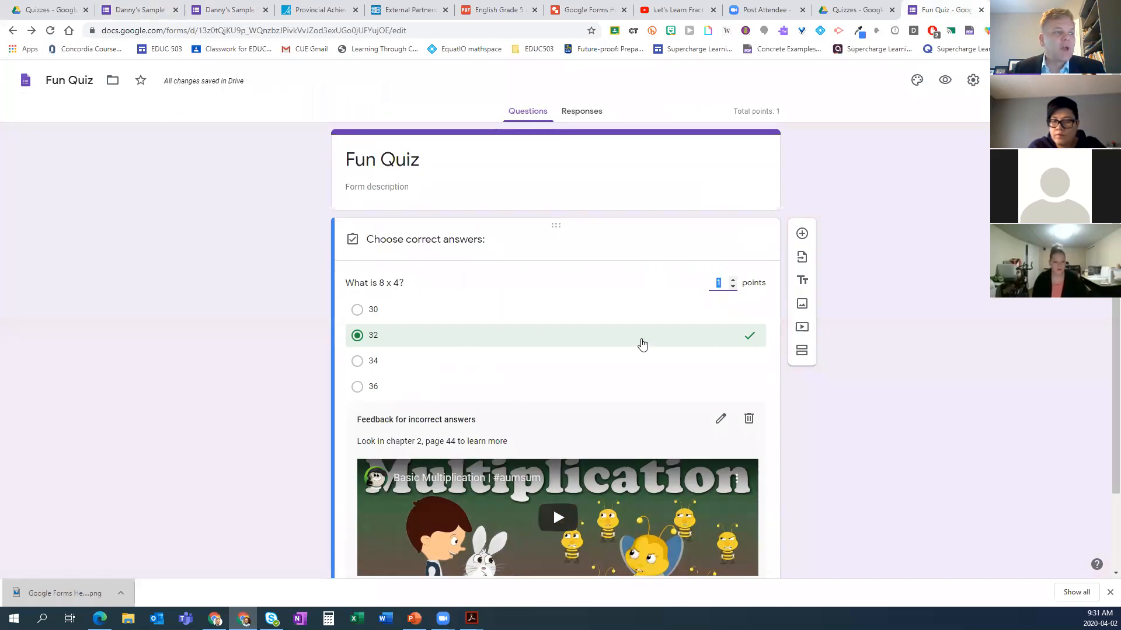
scroll(893, 463, down, 2)
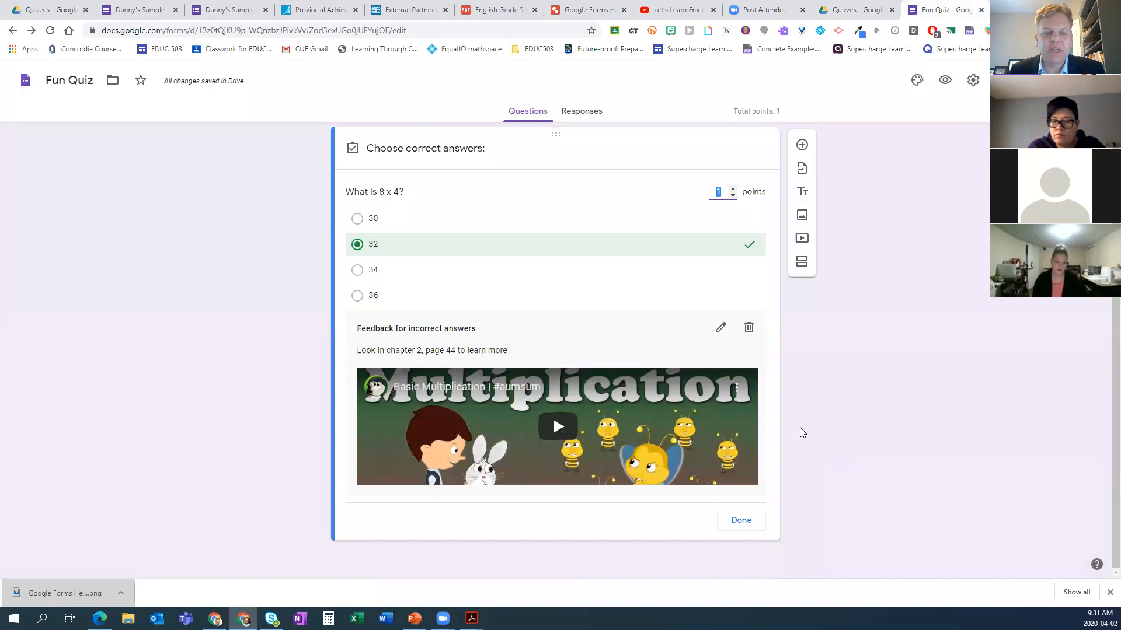
scroll(801, 432, up, 2)
scroll(800, 430, down, 2)
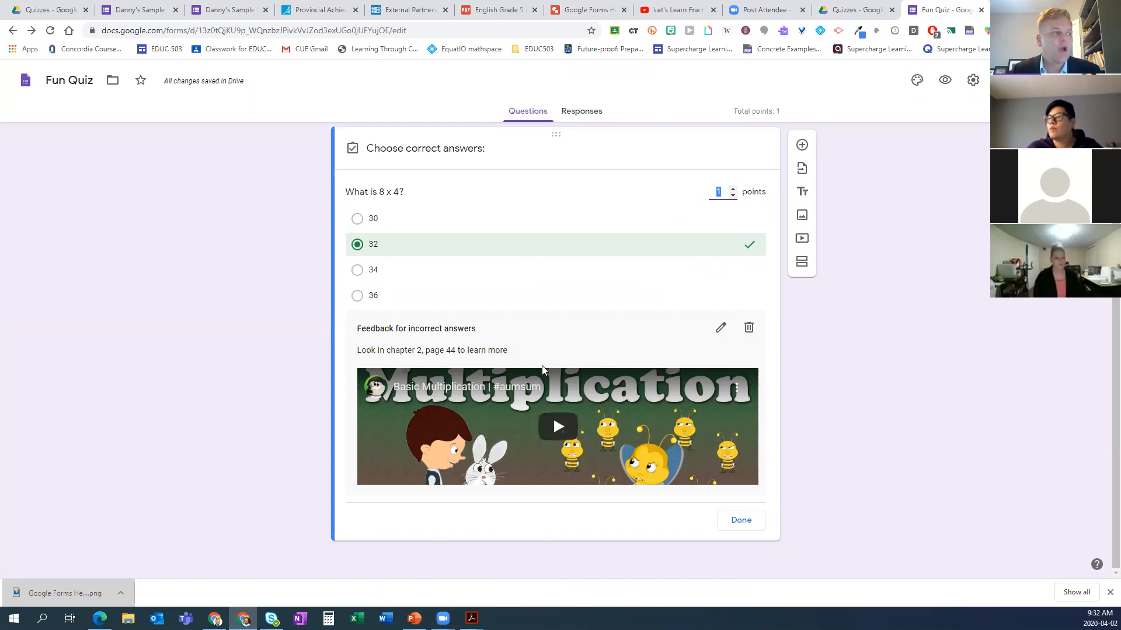
click(733, 519)
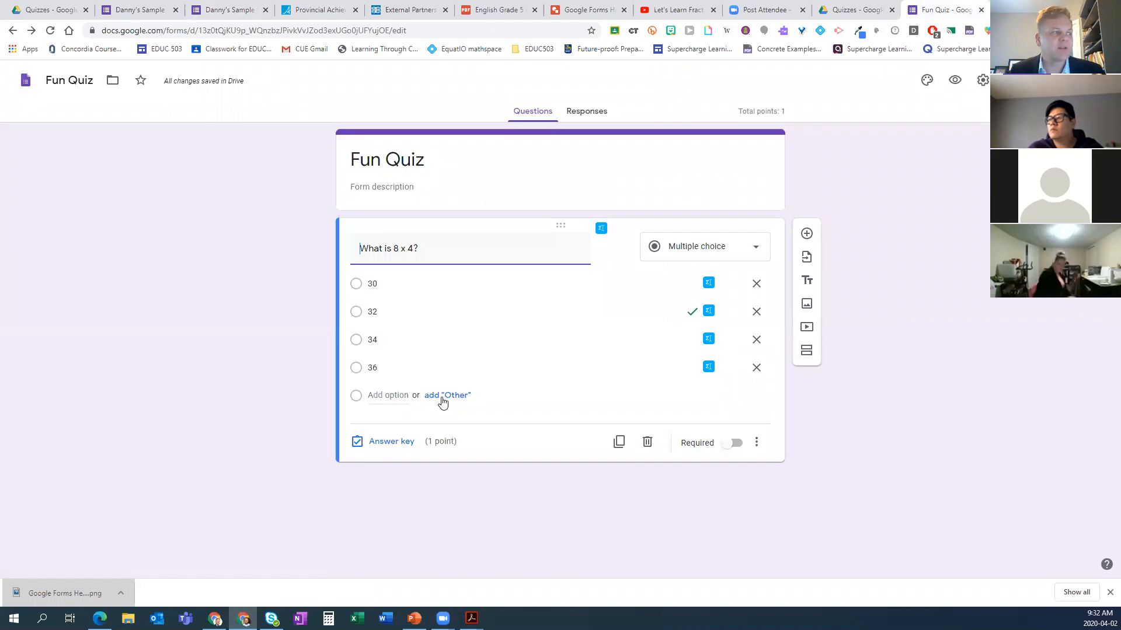
- Recheck the answer key of the 8 x 4 question, close it and make the question required
click(390, 443)
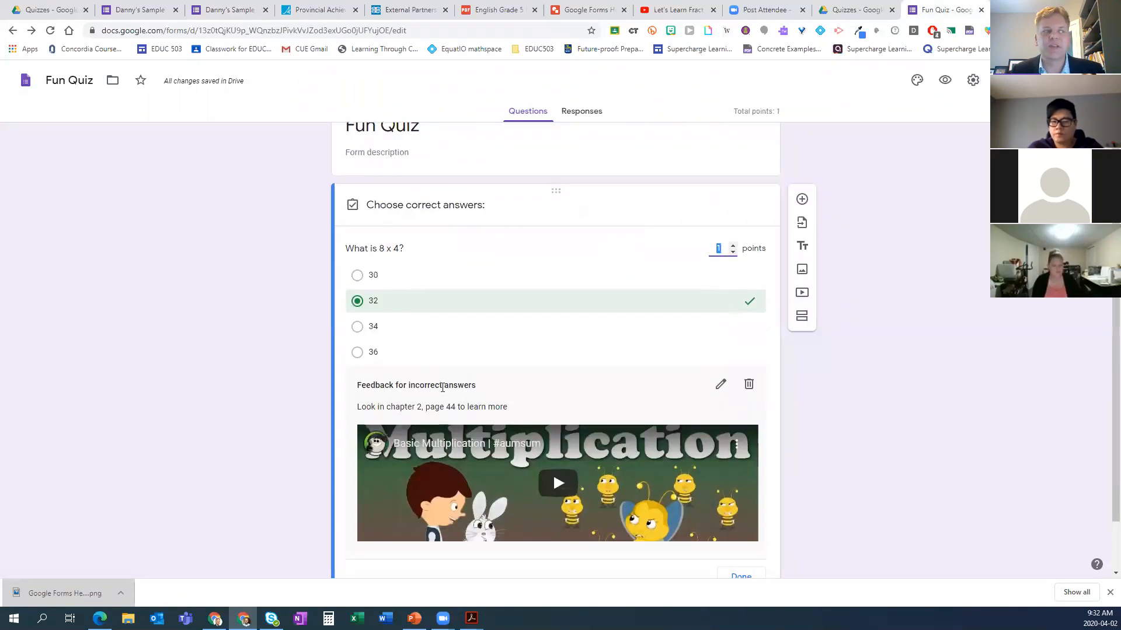
scroll(620, 410, down, 1)
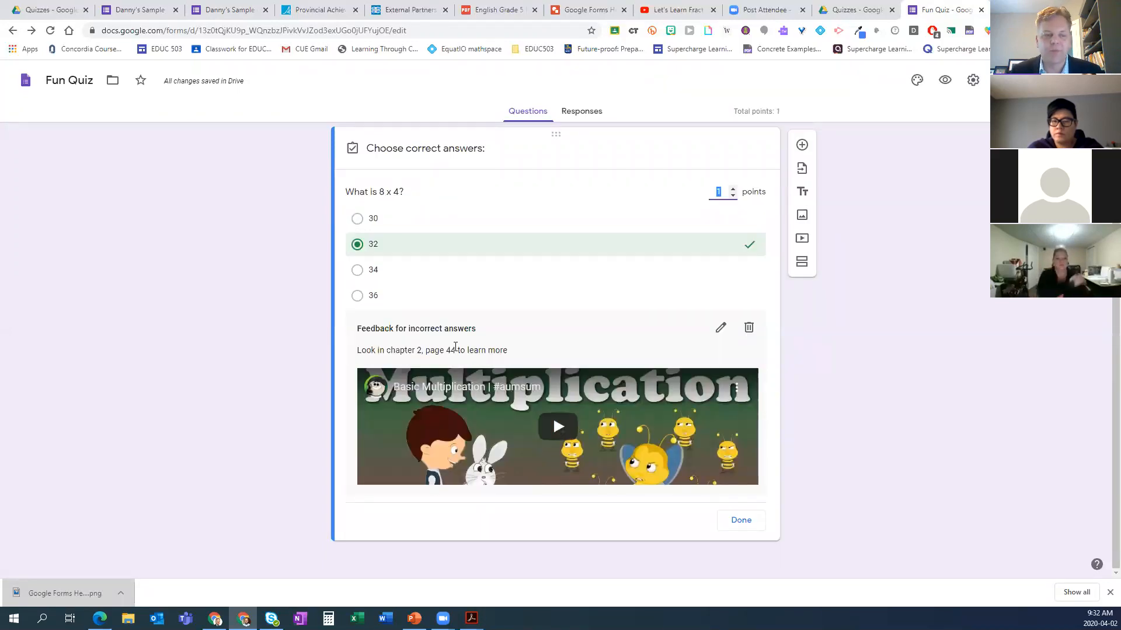
click(739, 522)
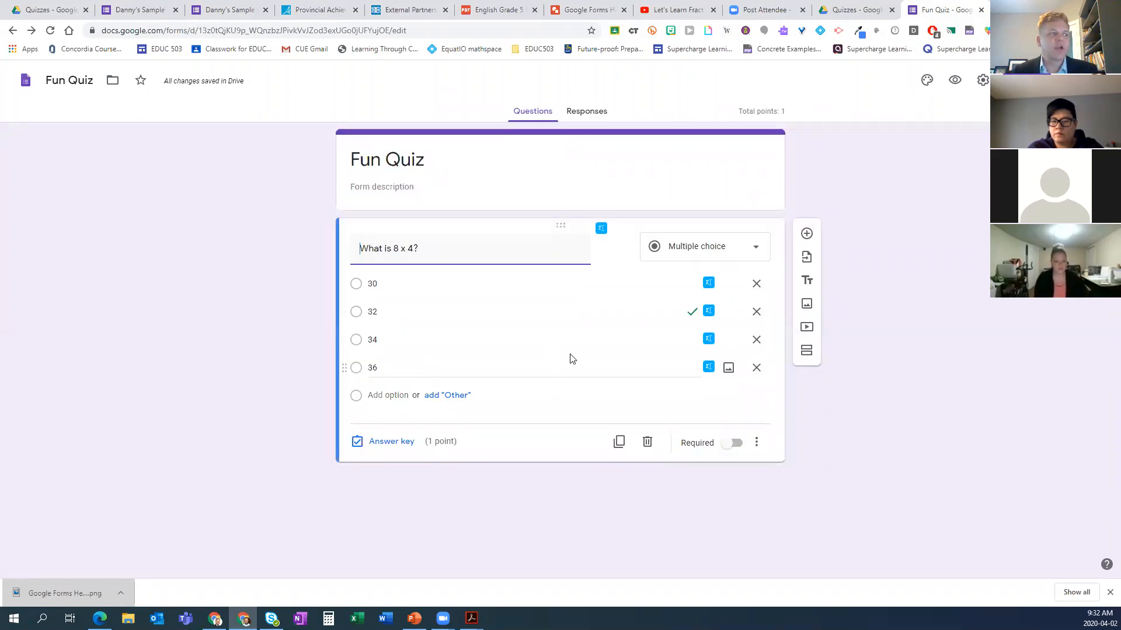
click(737, 449)
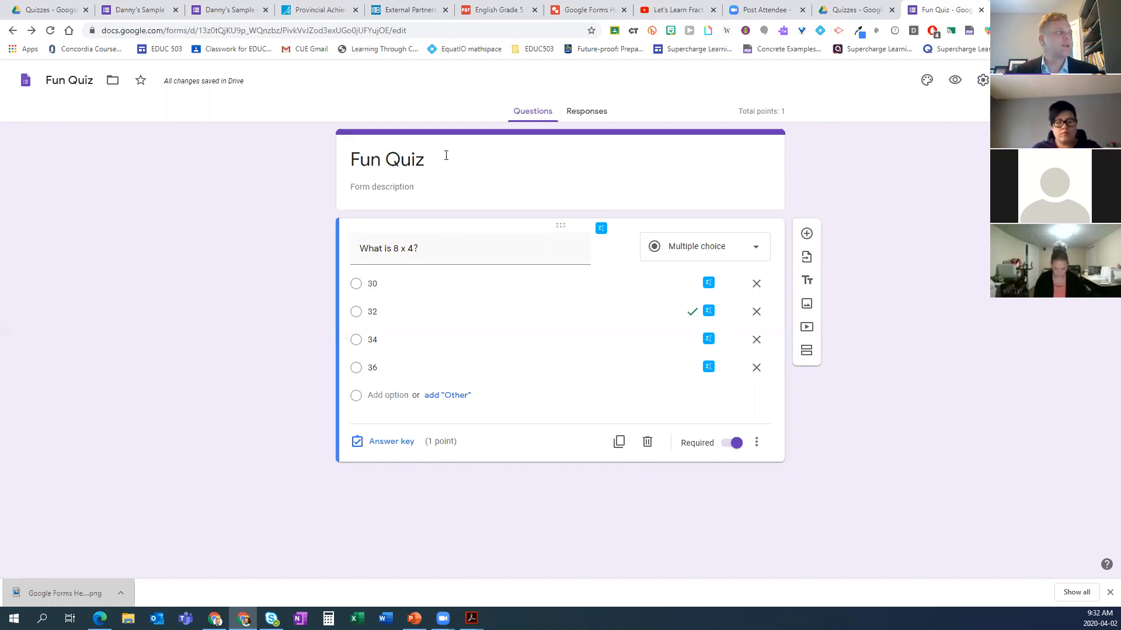
- Examine the sample quiz's response summary, including its insights, frequently missed questions and per-question charts, and return to its respondent view
click(233, 10)
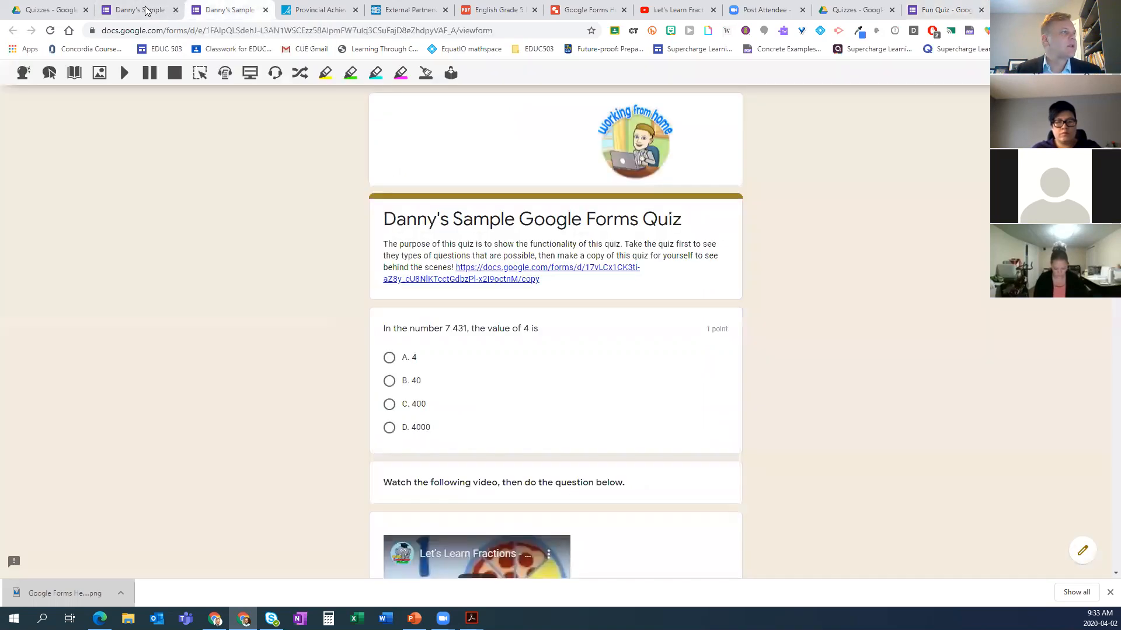
click(146, 10)
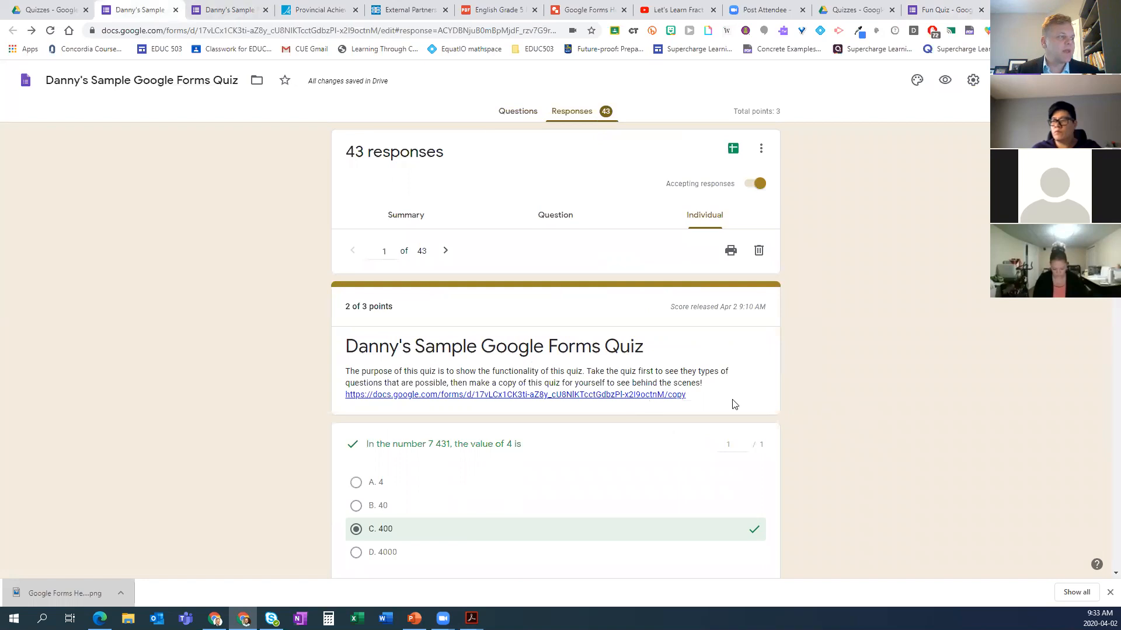
click(407, 217)
scroll(917, 362, down, 7)
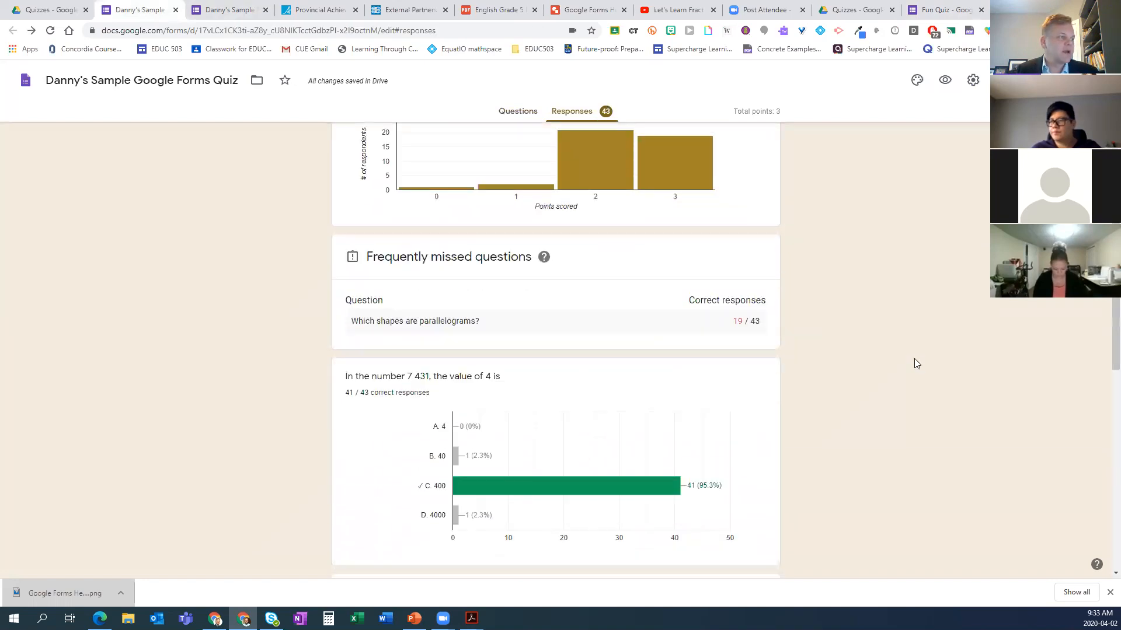
scroll(884, 342, up, 7)
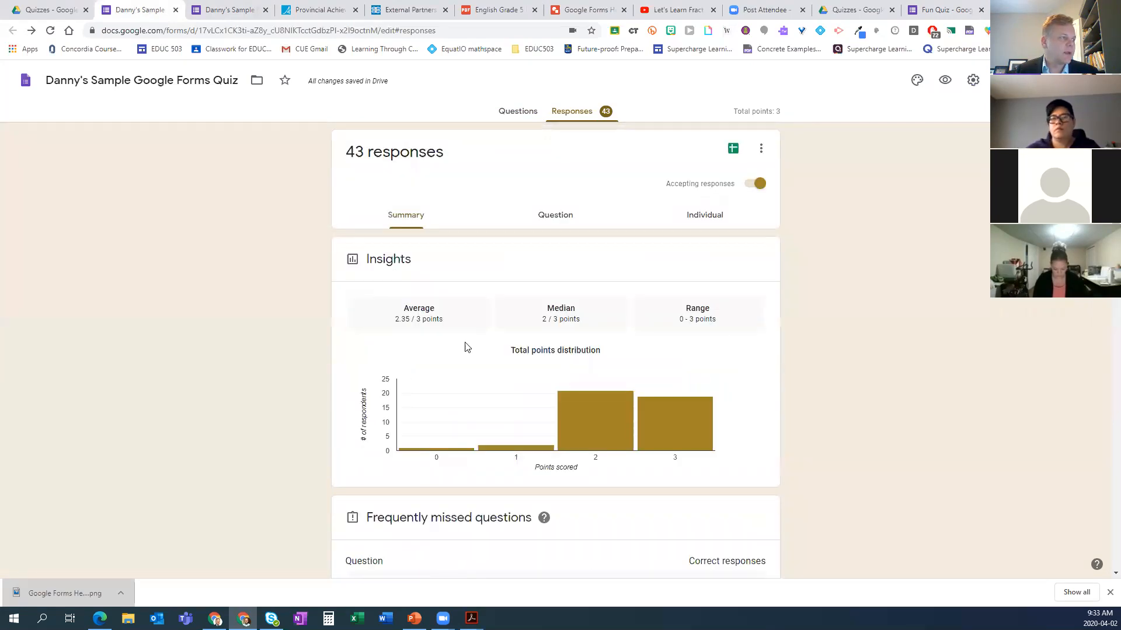
scroll(783, 357, down, 4)
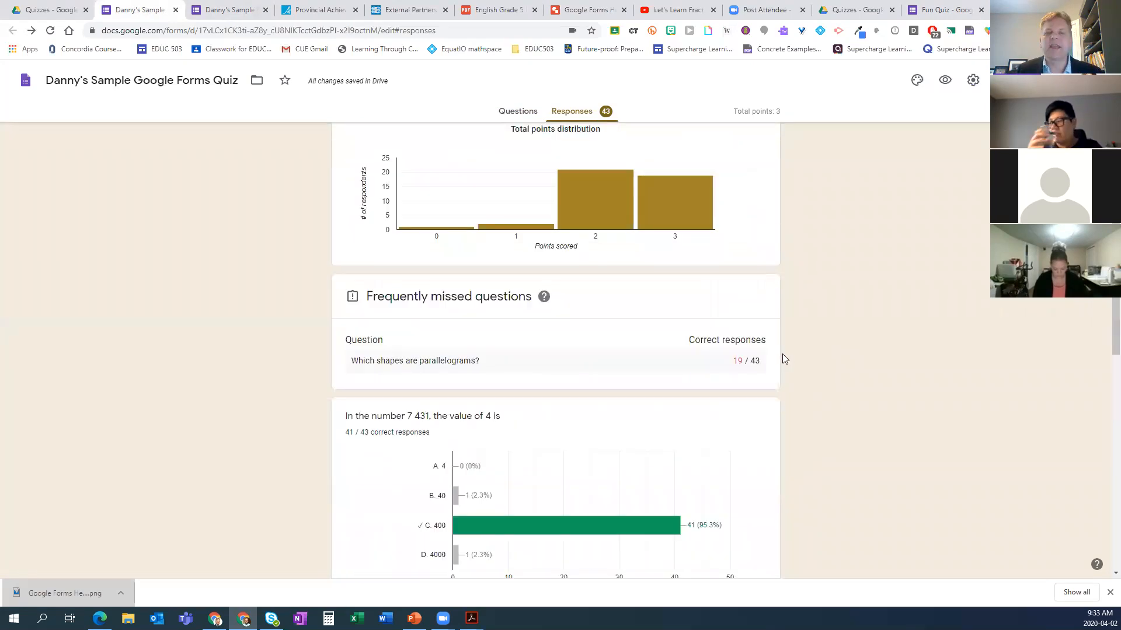
scroll(780, 356, down, 2)
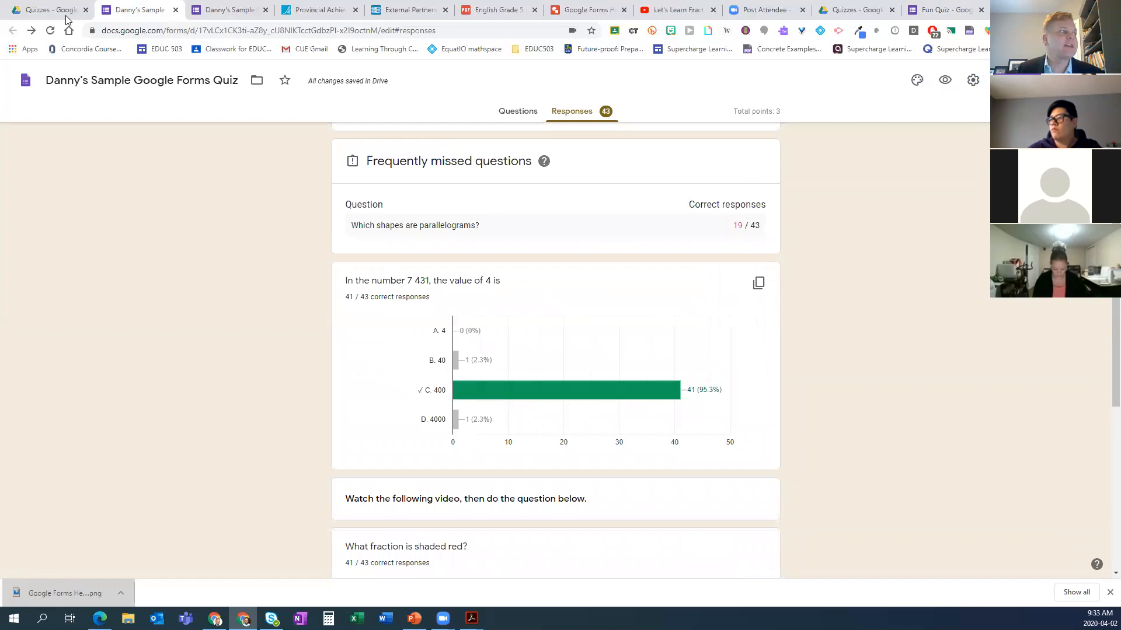
click(229, 12)
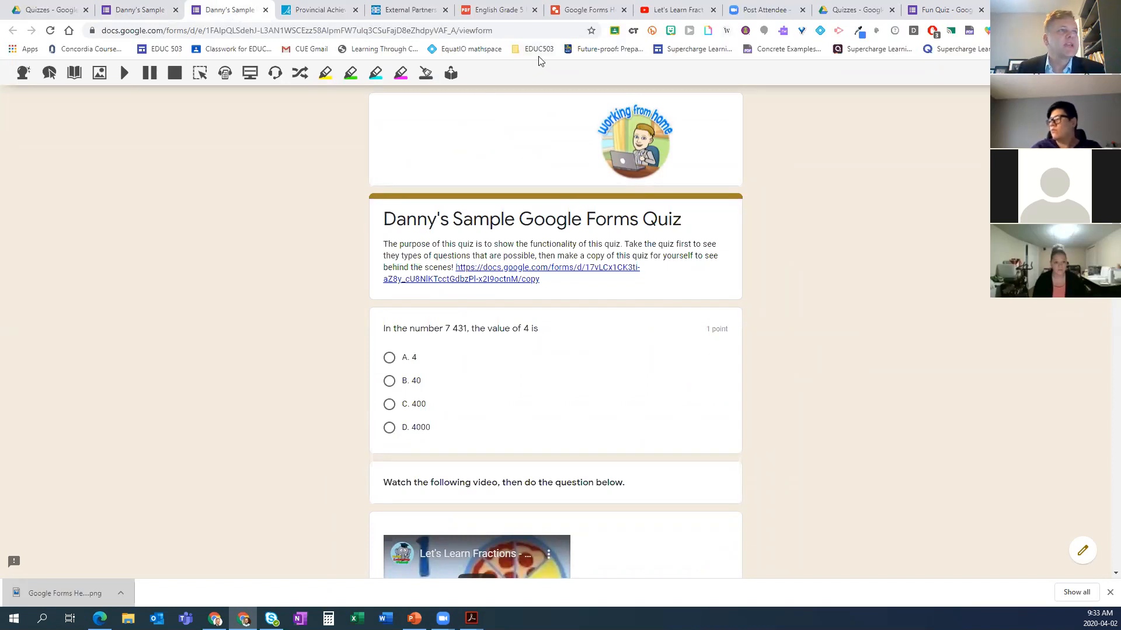
- Add a short answer question titled "Name" to Fun Quiz and place it above the "What is 8 x 4?" question
click(933, 10)
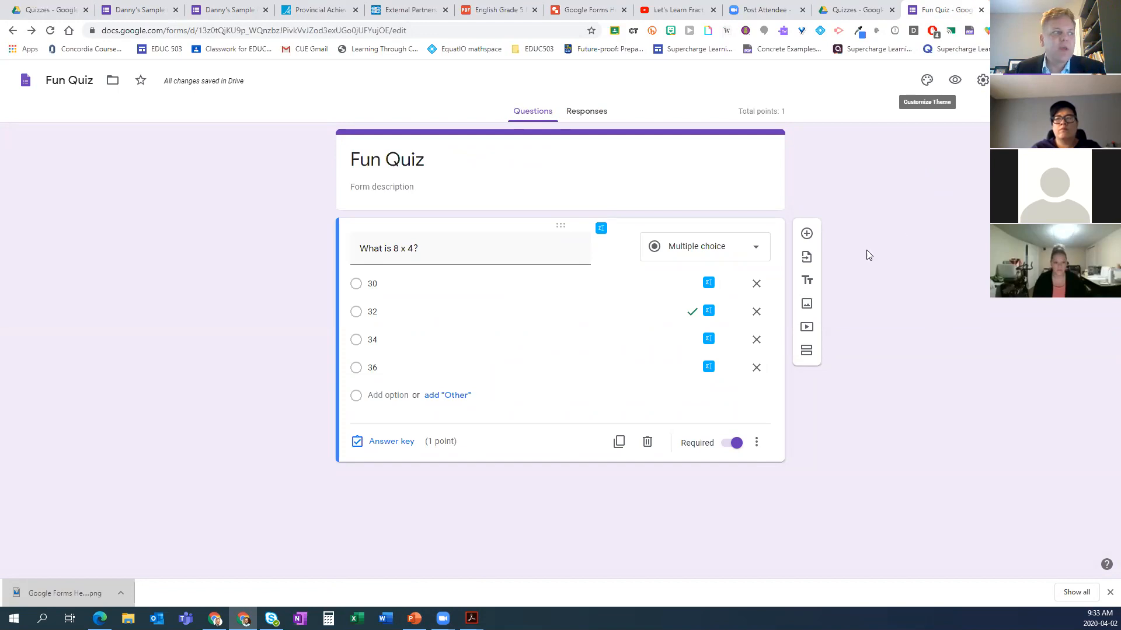
click(807, 234)
text(Name)
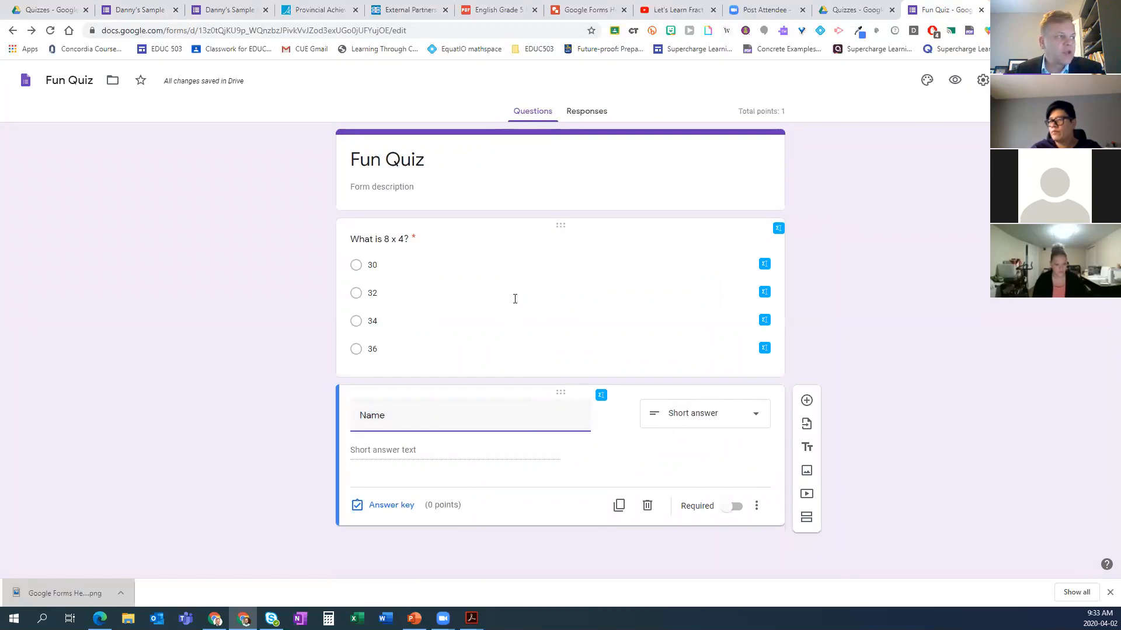
drag(562, 227, 581, 409)
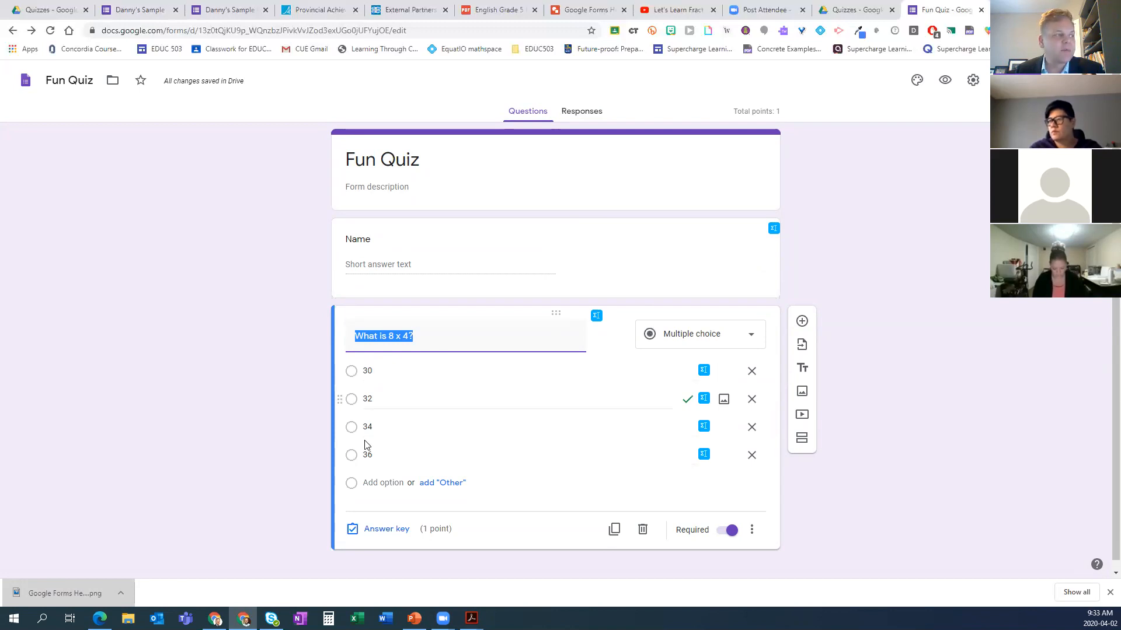
click(837, 481)
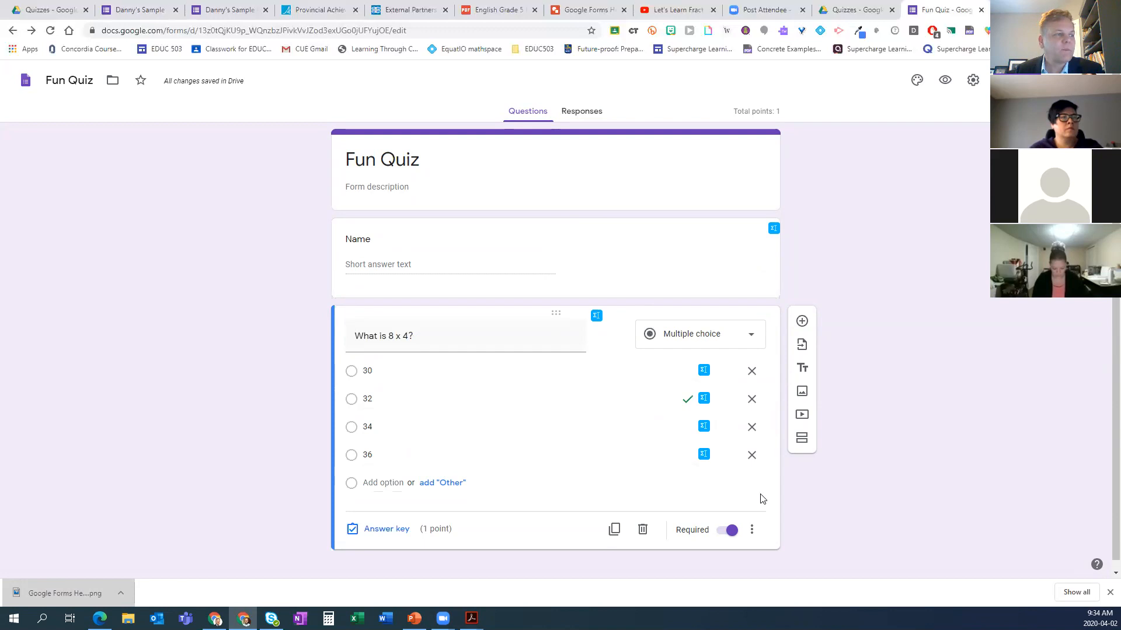
- Duplicate the "What is 8 x 4?" multiple choice question
scroll(615, 462, down, 1)
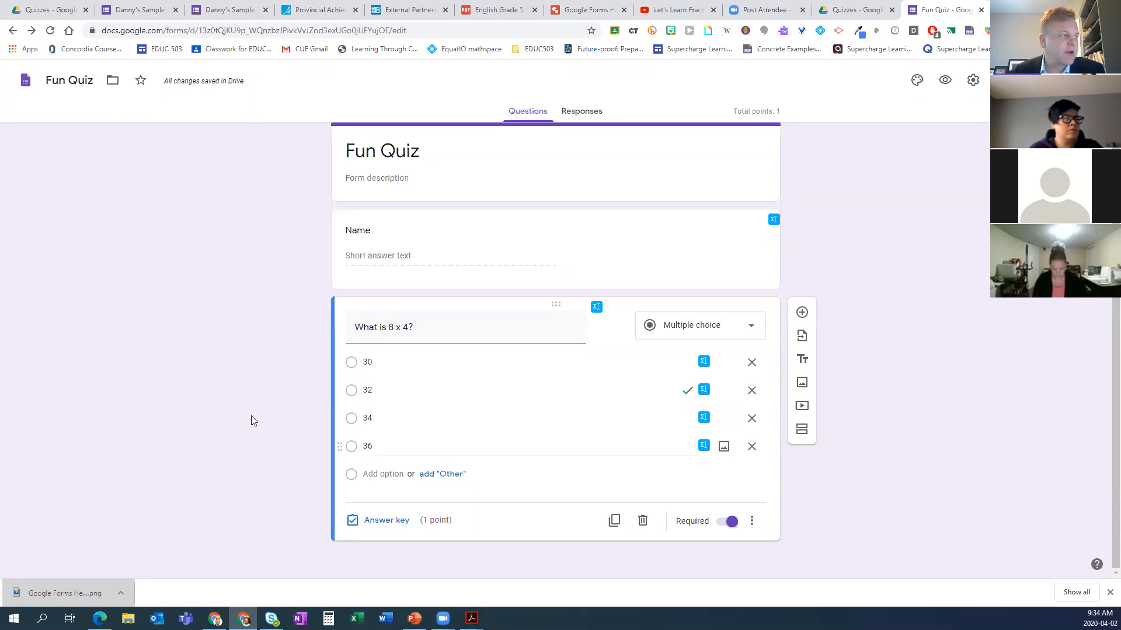
click(470, 252)
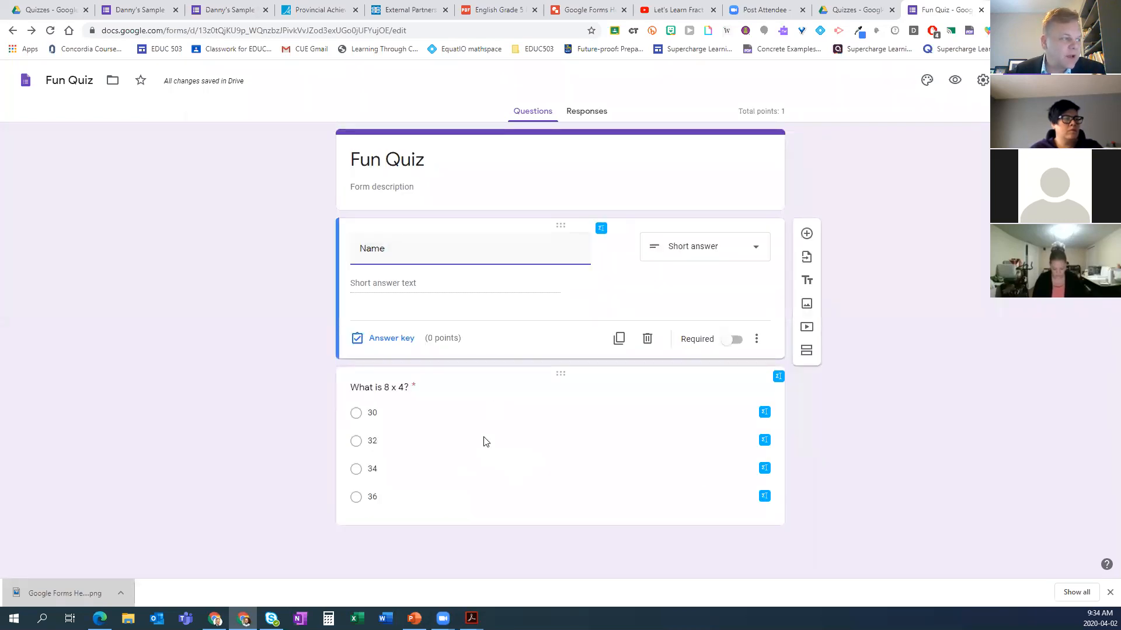
click(484, 442)
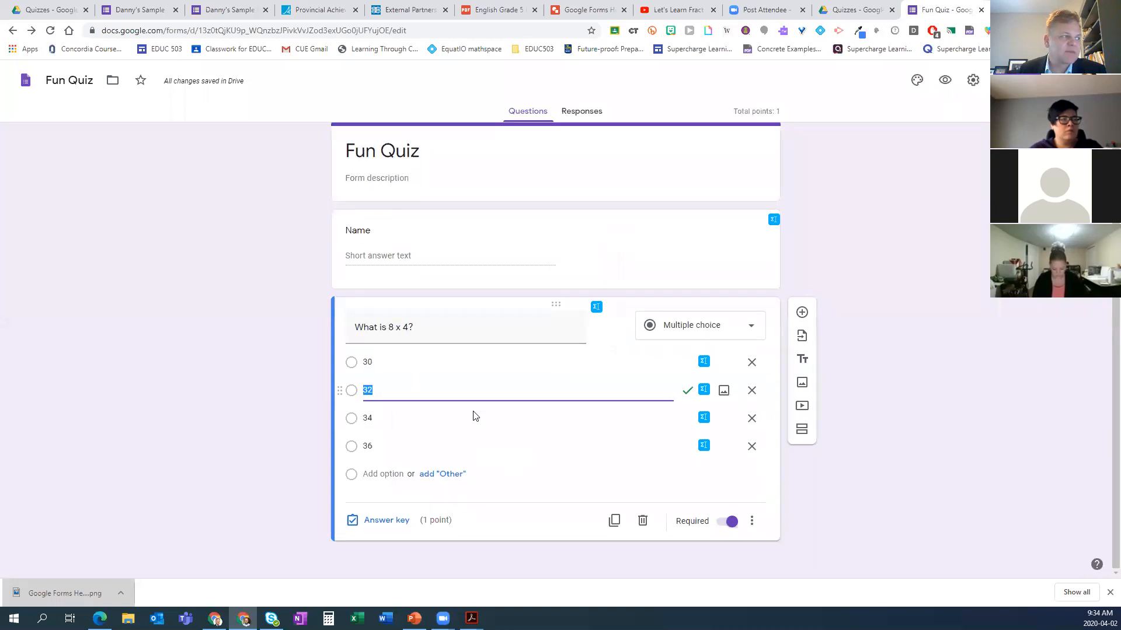
click(614, 521)
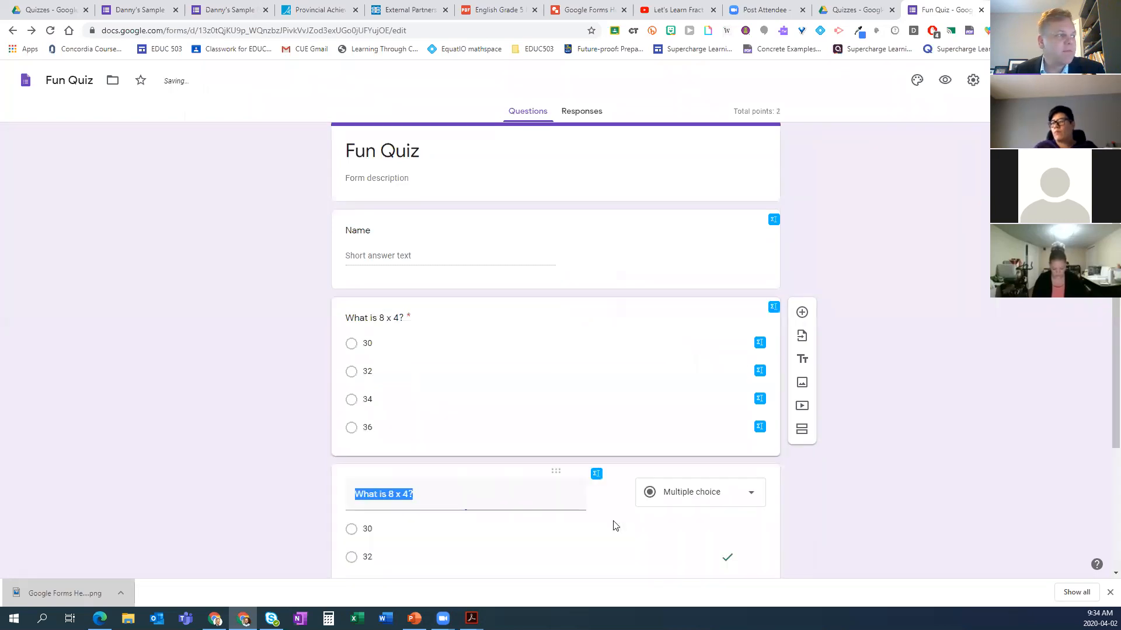
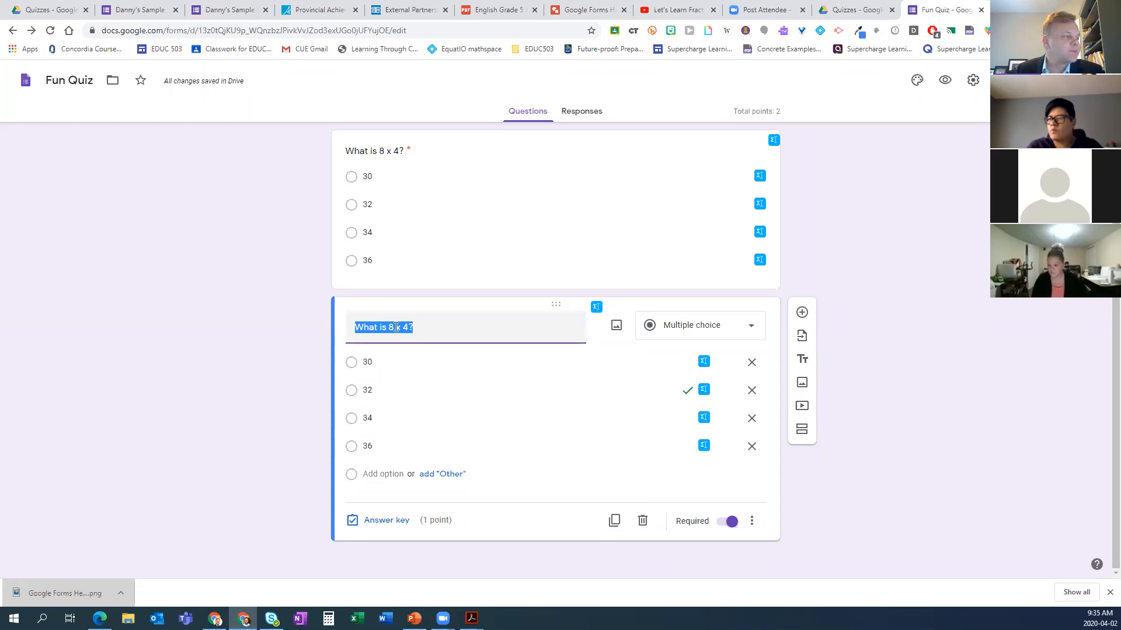
- Change the duplicated question's text to "What is 9 x 4?"
click(450, 325)
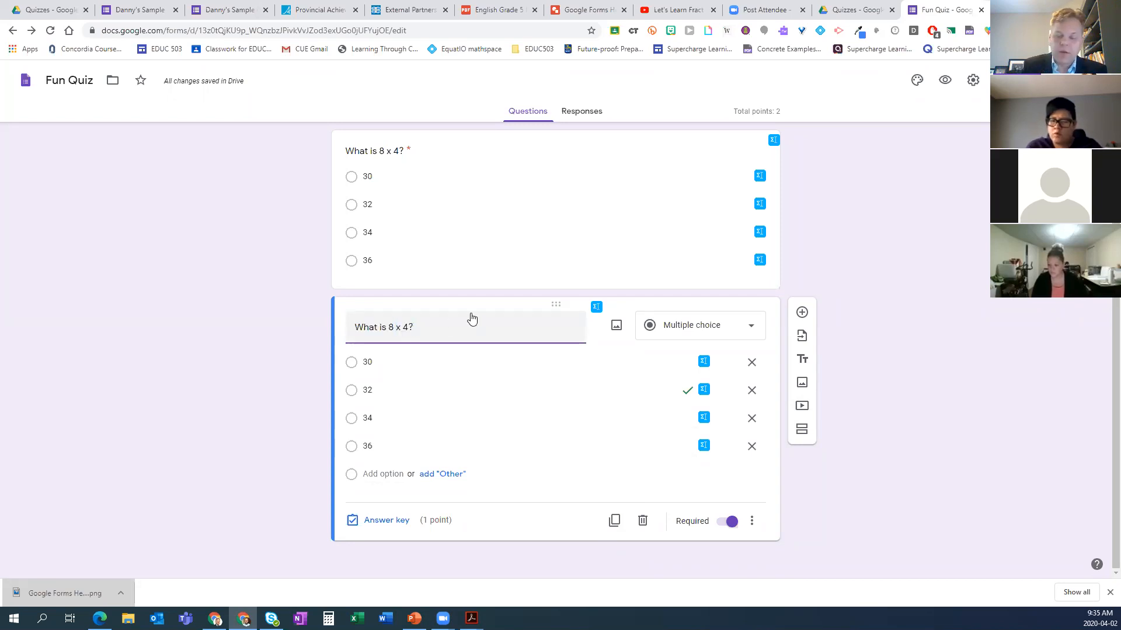
key(BackSpace)
text(9)
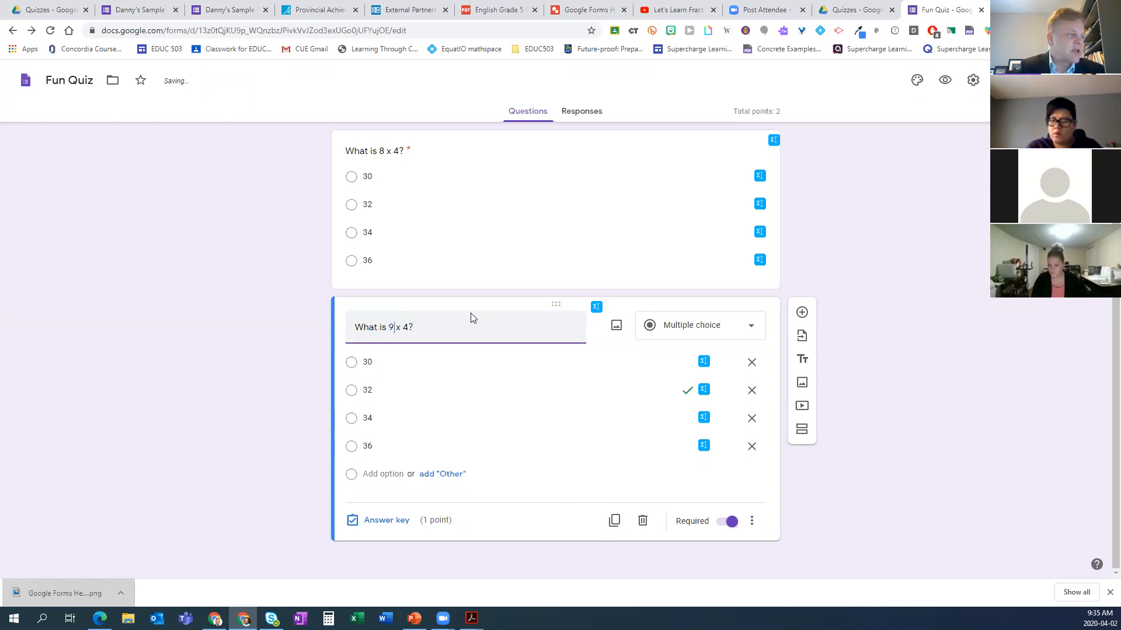
- Mark 36 as the correct answer in the answer key of the 9 x 4 question
click(382, 520)
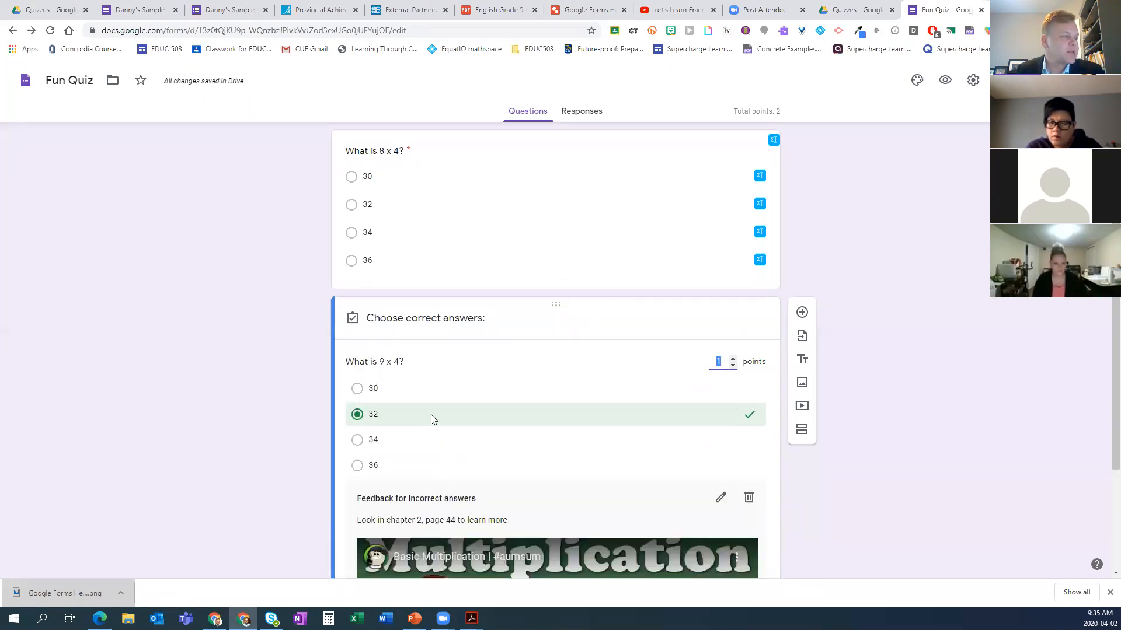
click(432, 418)
click(413, 469)
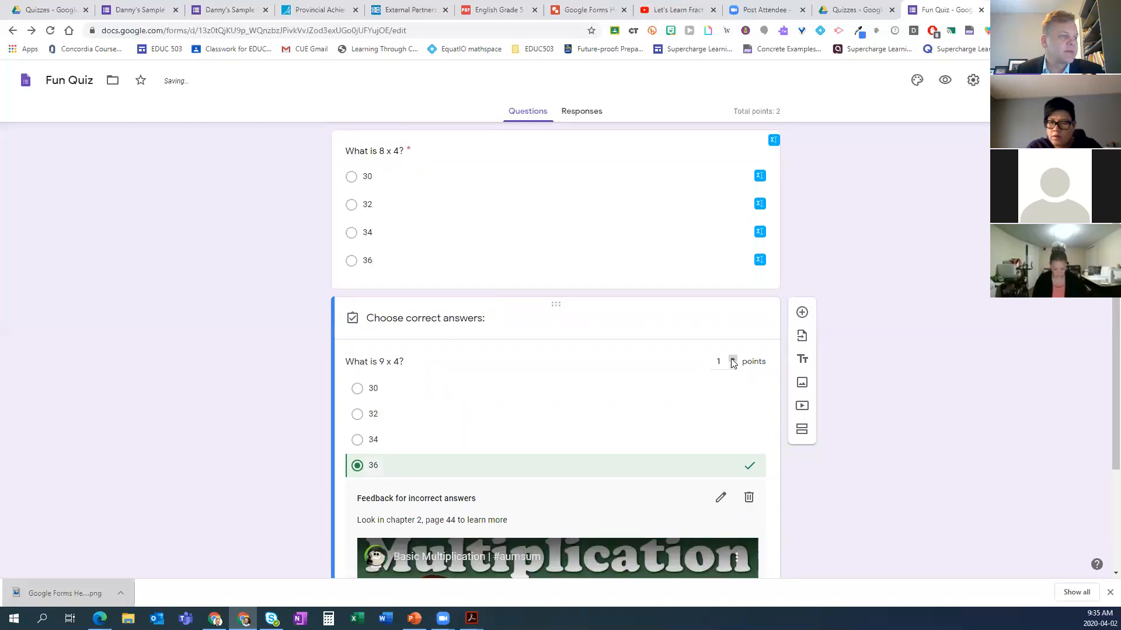
- Finish the answer key of the 9 x 4 question and add a new checkboxes question below it
scroll(923, 437, down, 2)
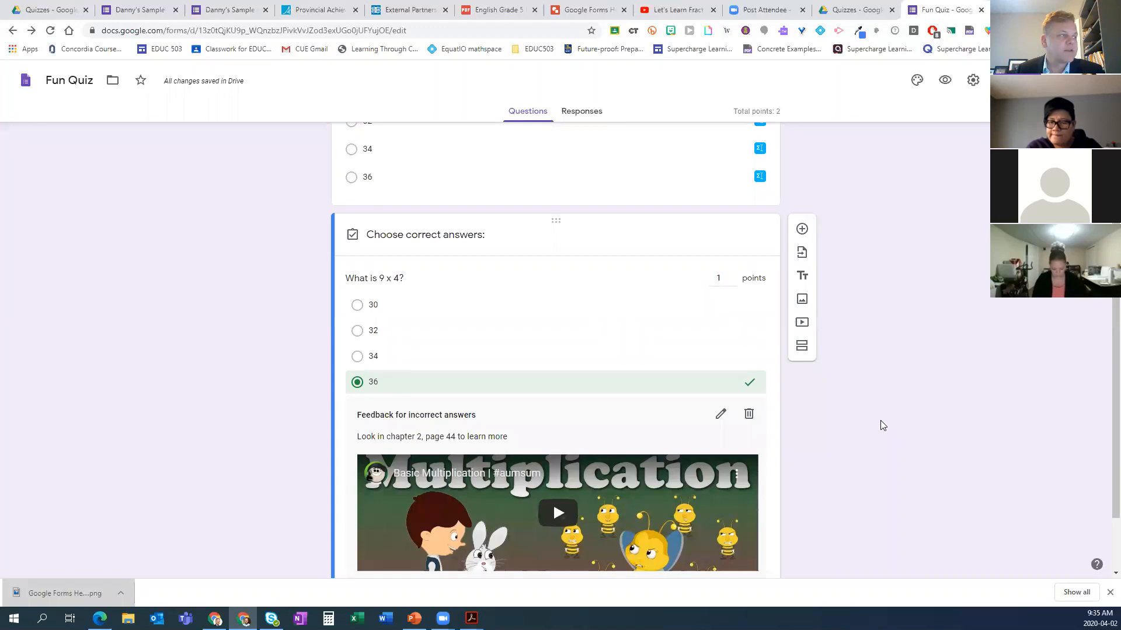
scroll(880, 425, down, 2)
click(741, 522)
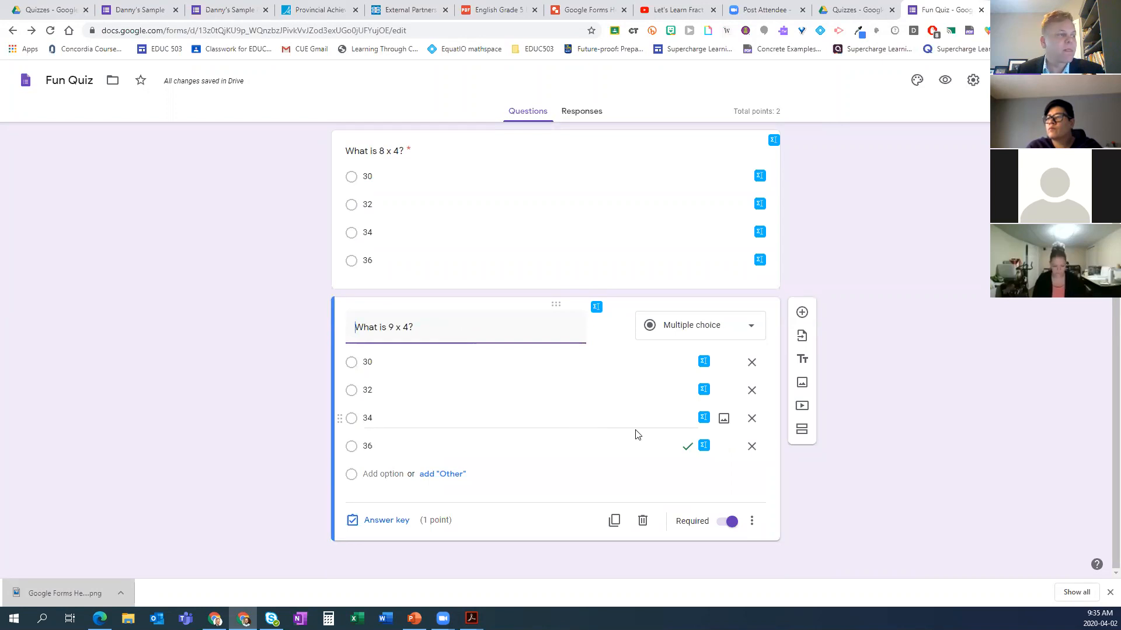
click(801, 316)
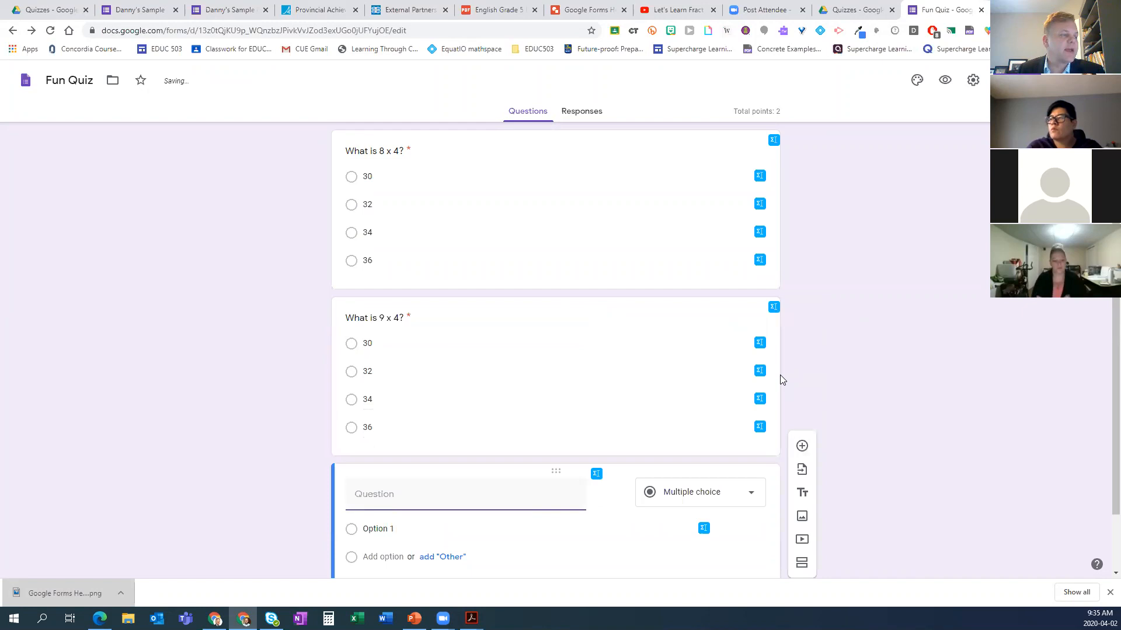
click(747, 411)
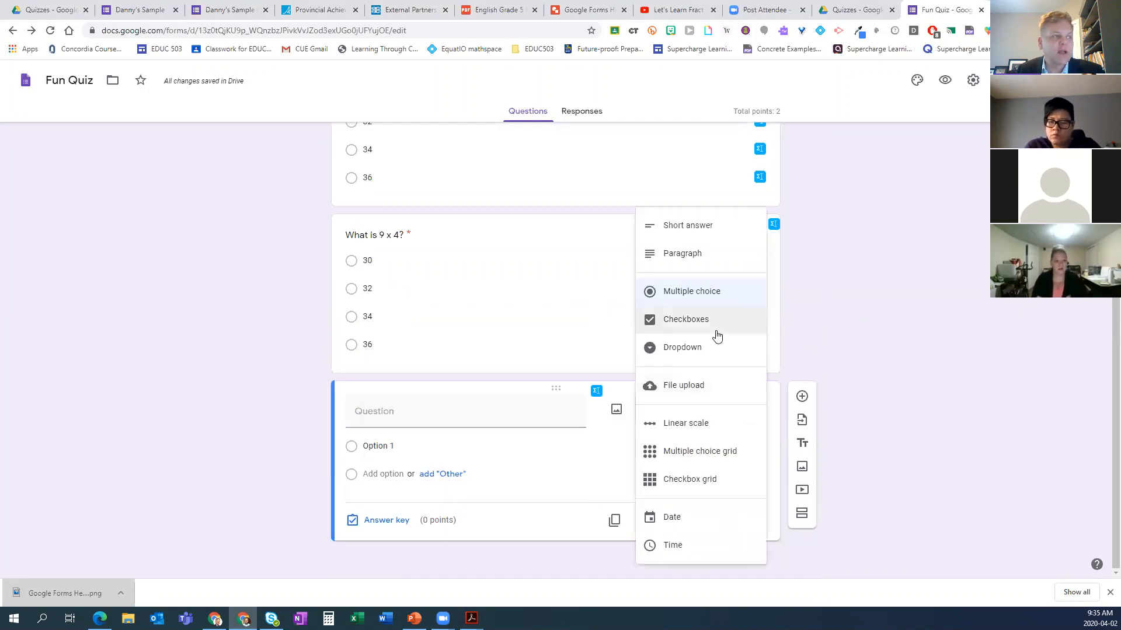
click(697, 330)
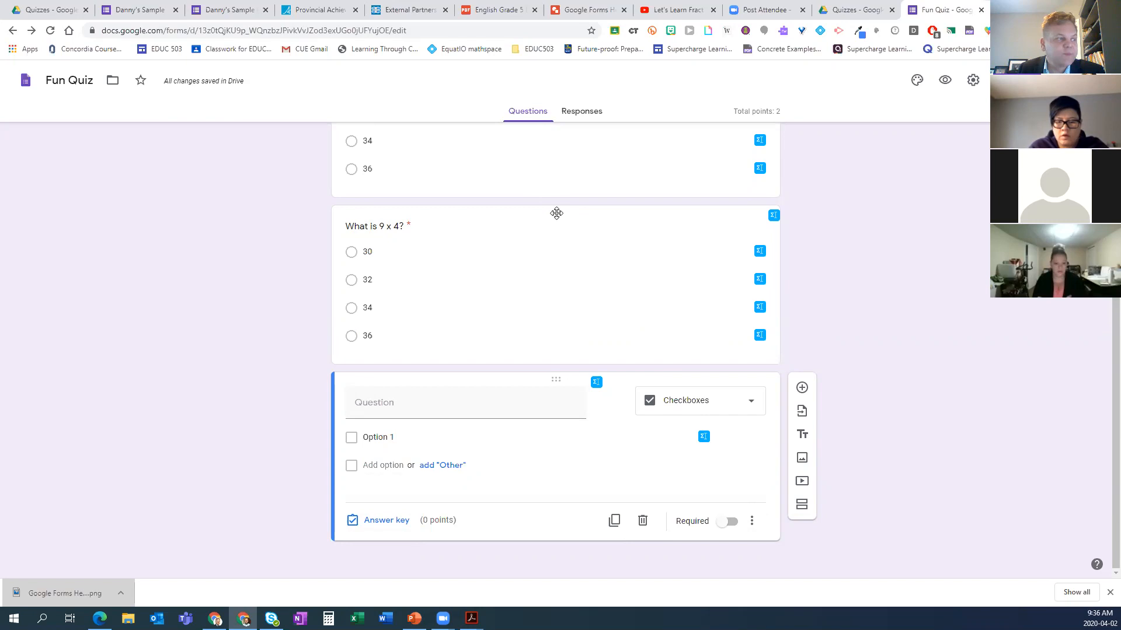
- Move the "What is 9 x 4?" question so it comes before the "What is 8 x 4?" question
drag(556, 213, 583, 469)
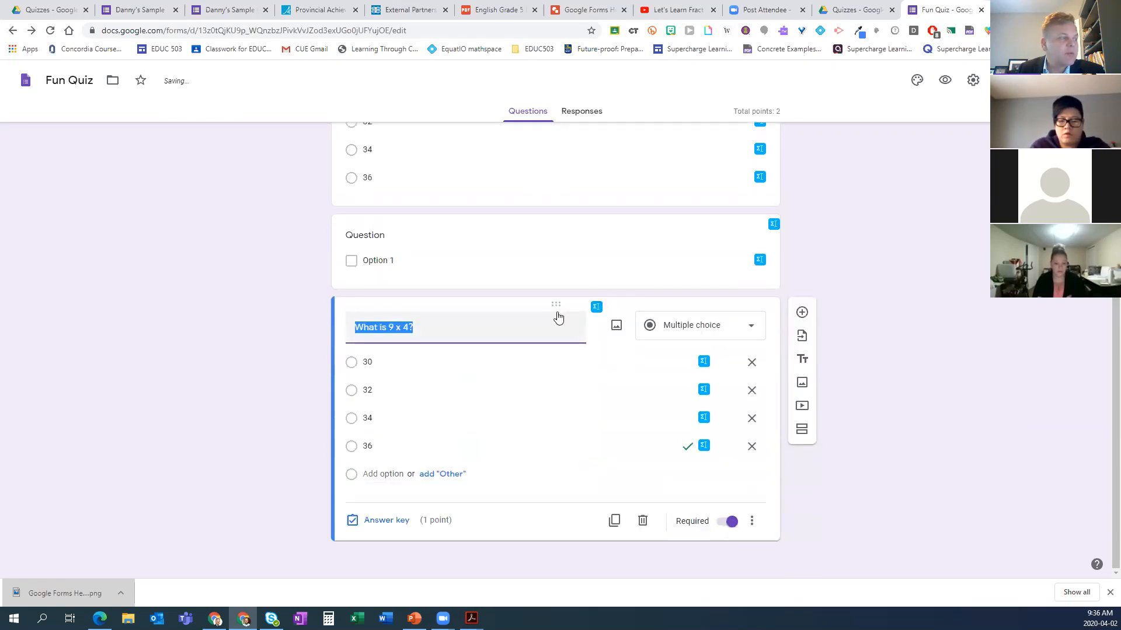
drag(553, 303, 537, 211)
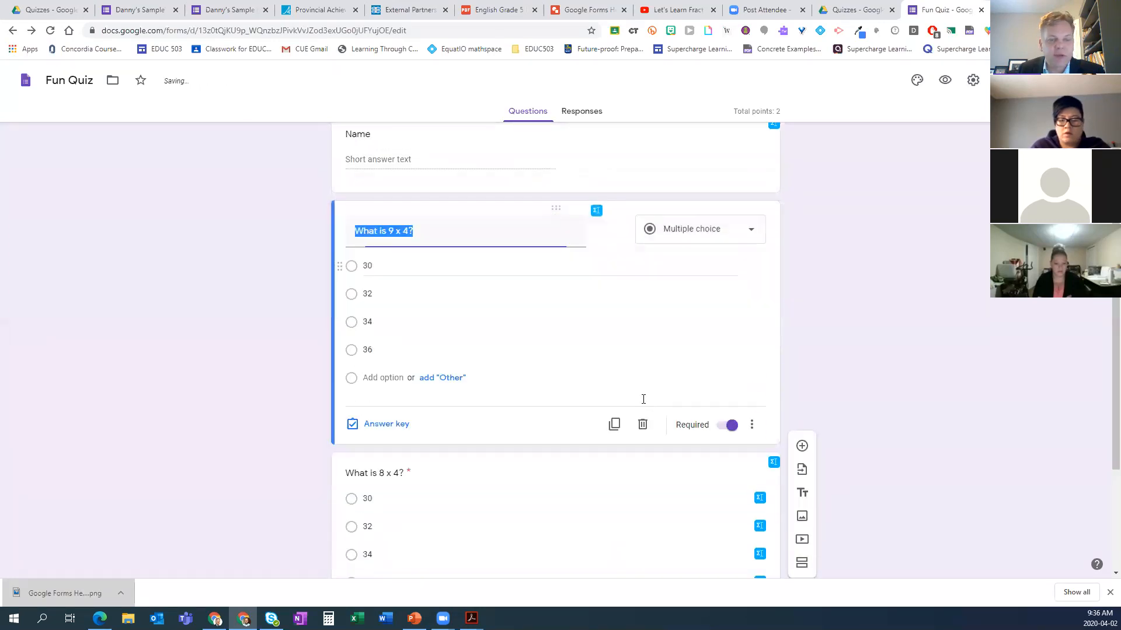
scroll(637, 423, down, 2)
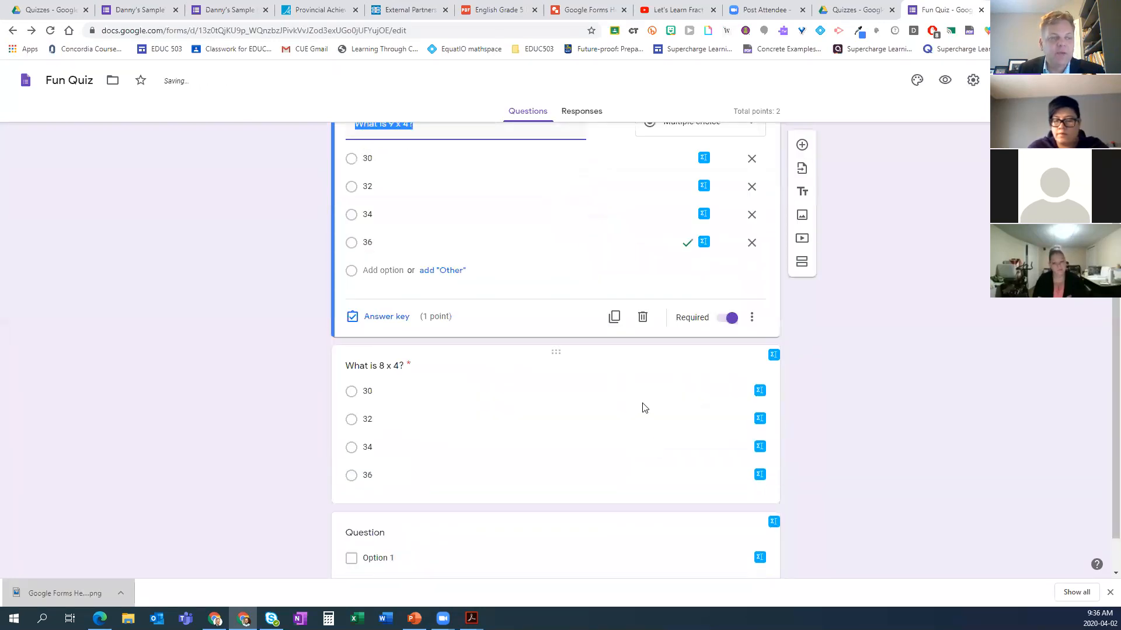
- Add a required short answer question titled "Name" between the 9 x 4 and 8 x 4 questions
click(803, 150)
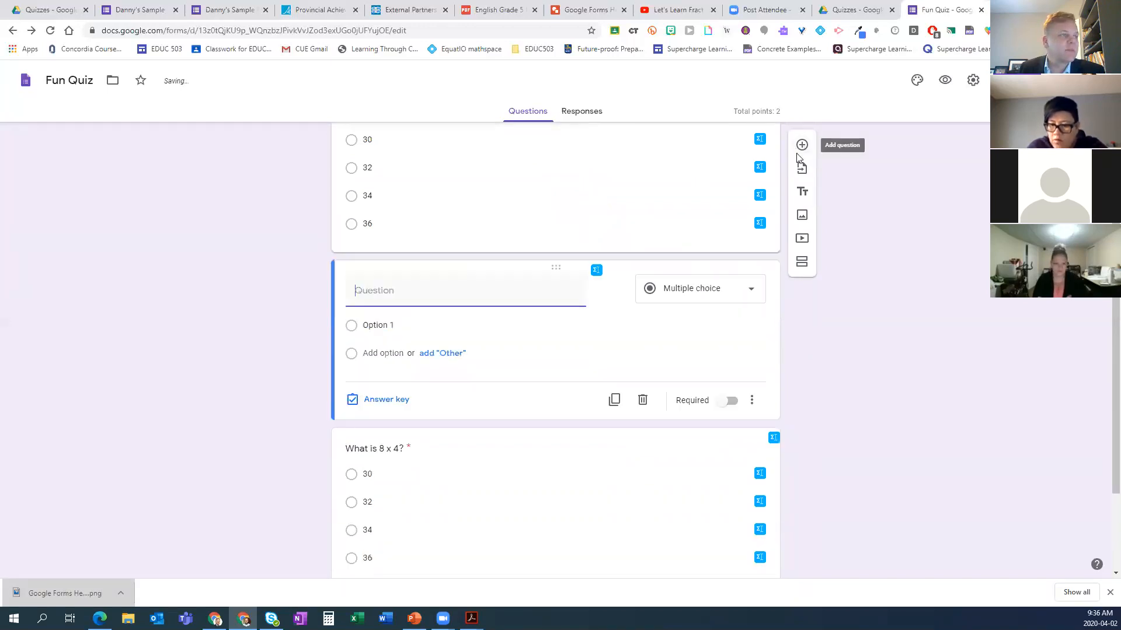
click(729, 295)
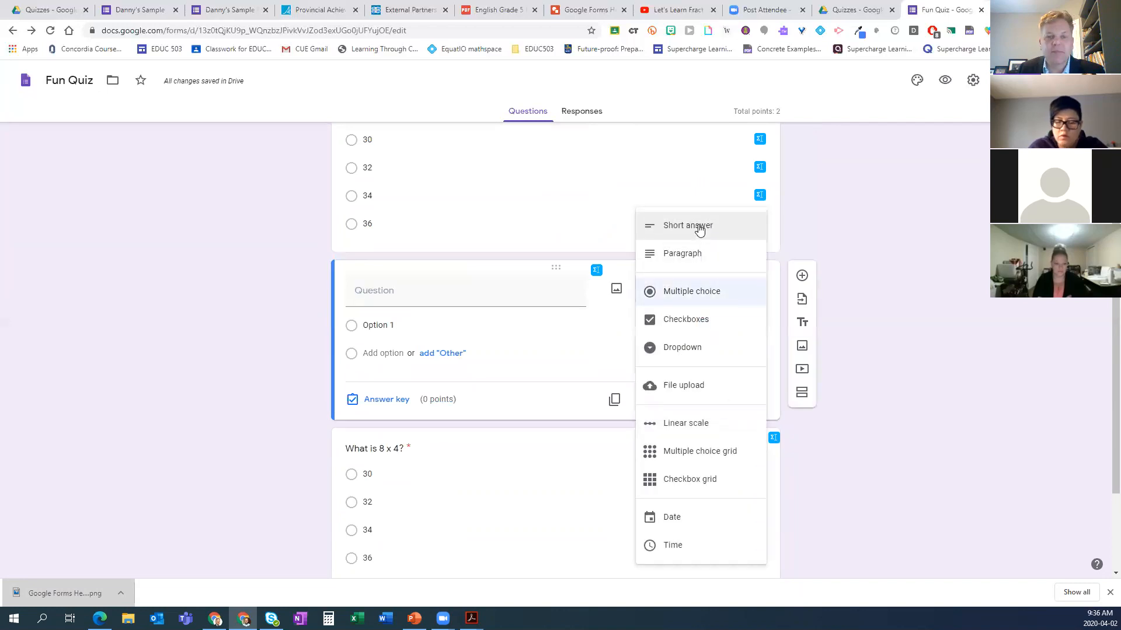
click(699, 232)
click(387, 290)
text(Name)
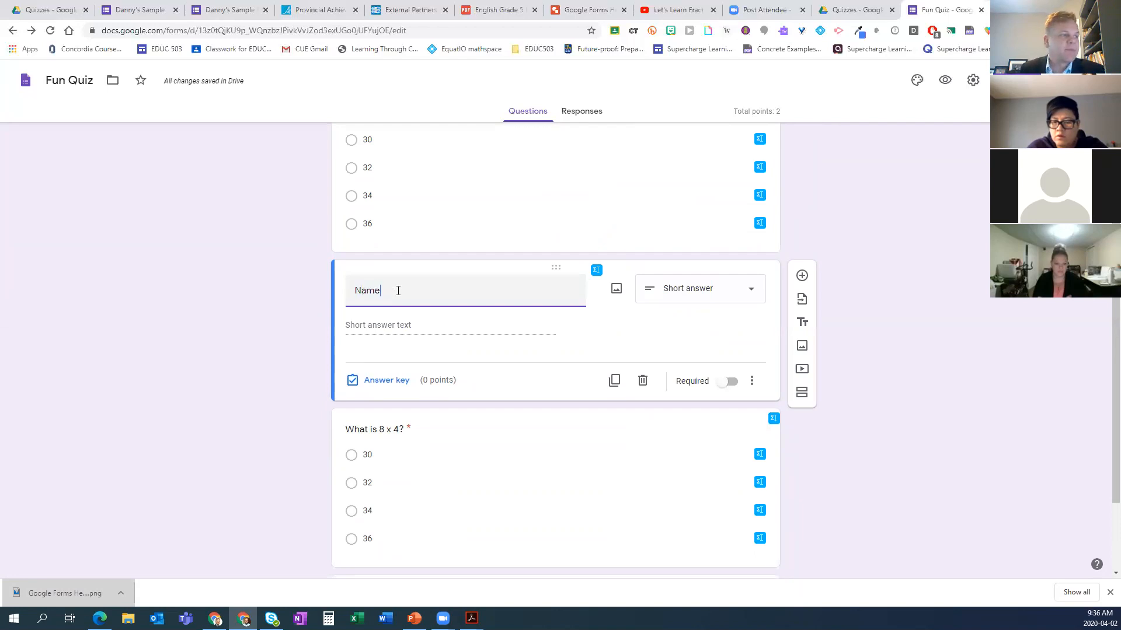
click(732, 382)
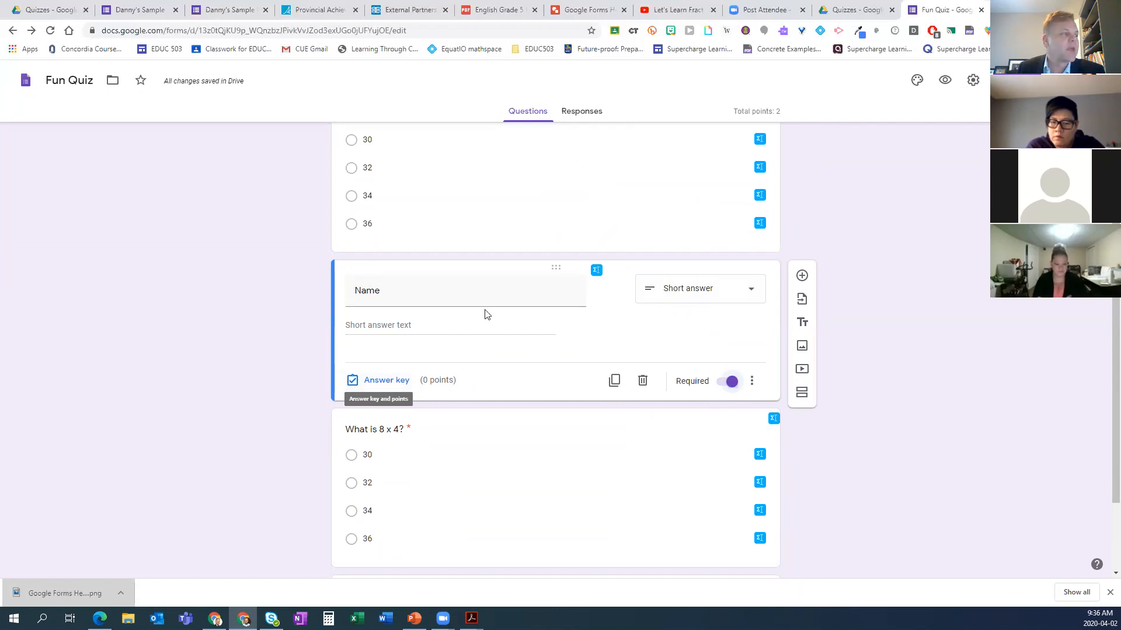
- Delete the original optional "Name" question above the 9 x 4 question
scroll(588, 300, up, 2)
scroll(578, 340, up, 1)
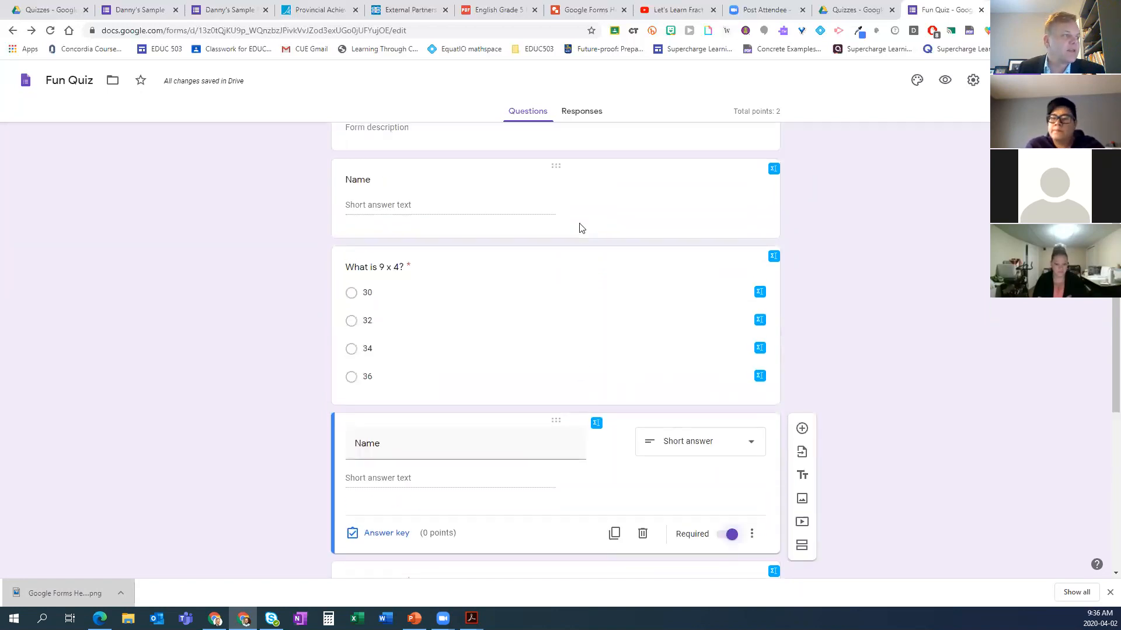
click(591, 189)
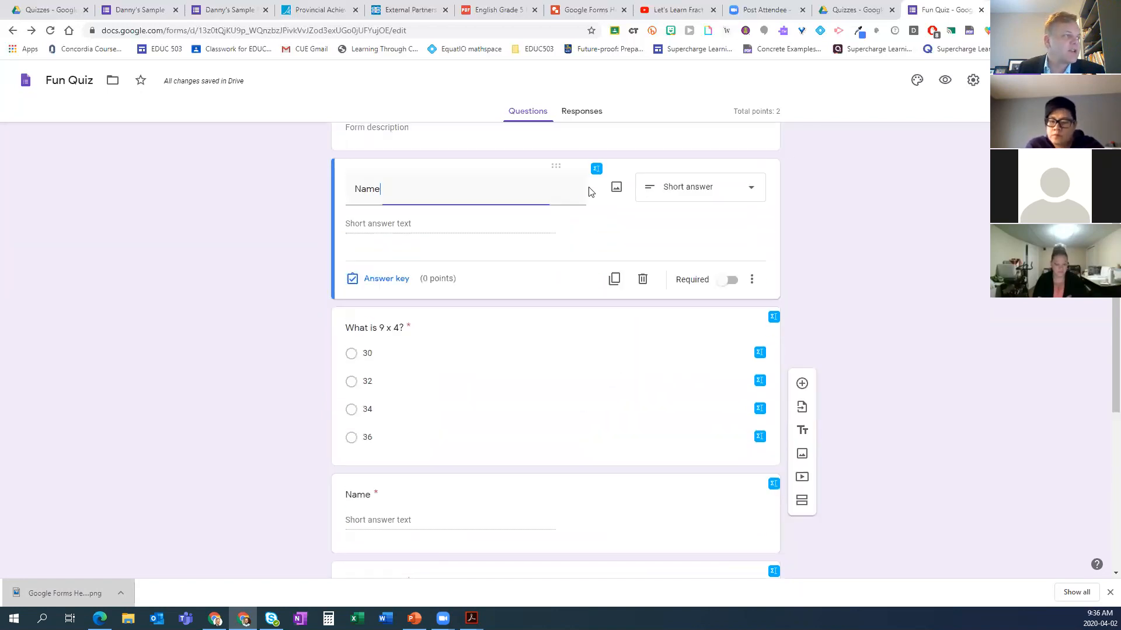
click(642, 279)
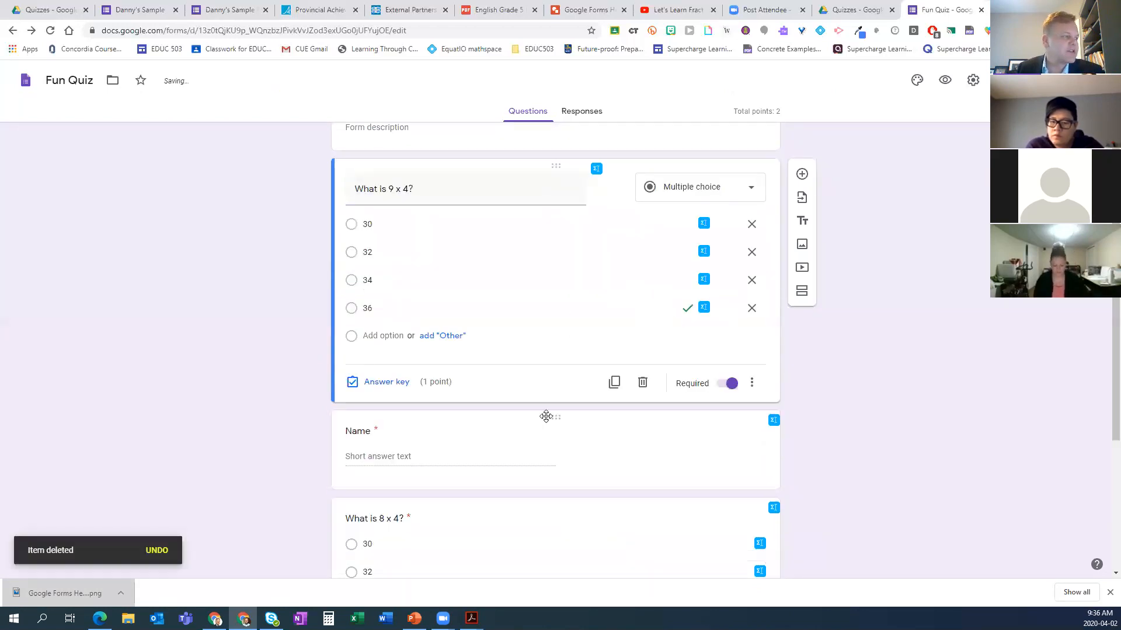
- Reorder the questions so the required "Name" question comes before "What is 9 x 4?"
drag(555, 418, 560, 166)
drag(555, 433, 540, 100)
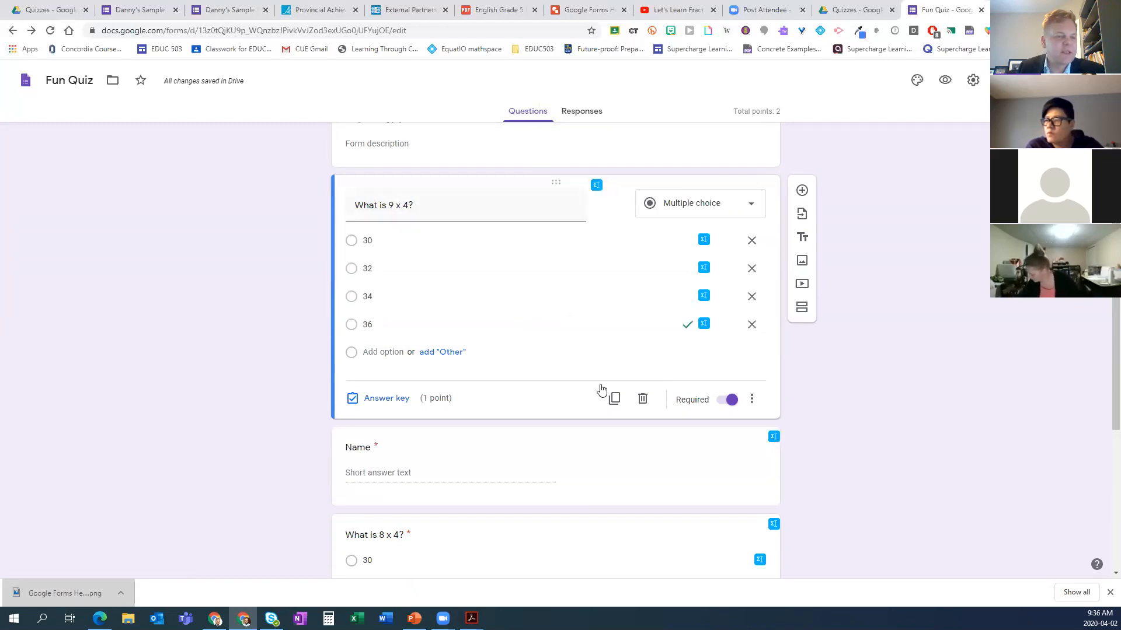
drag(552, 178, 553, 283)
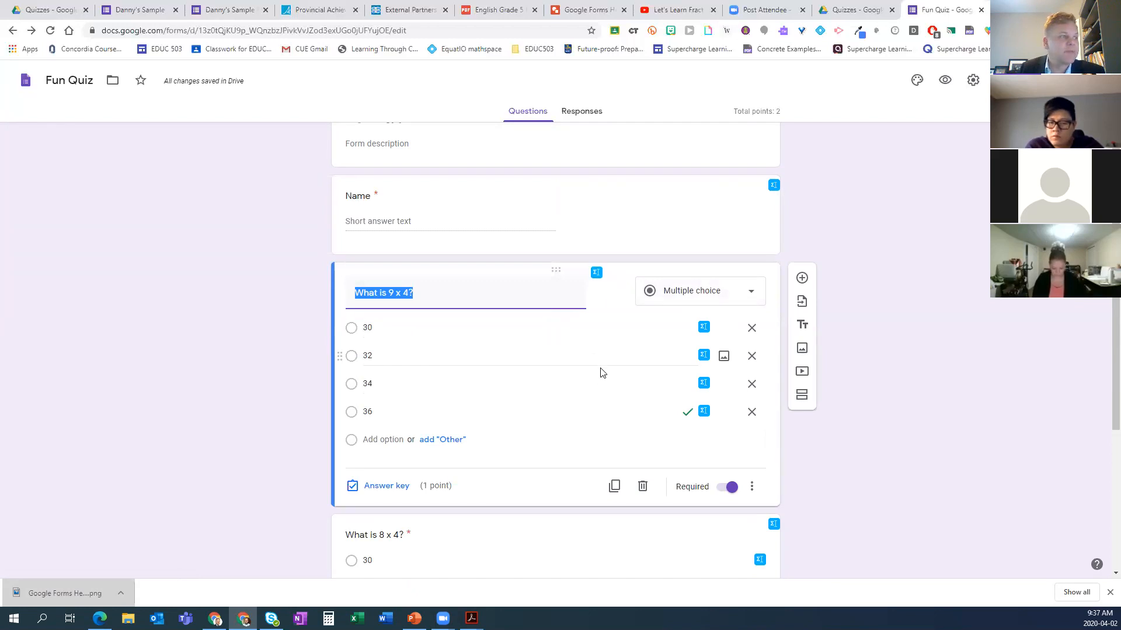
- Enter "Which of these trees is coniferous?" as the text of the blank checkboxes question at the end of the quiz
scroll(600, 370, down, 4)
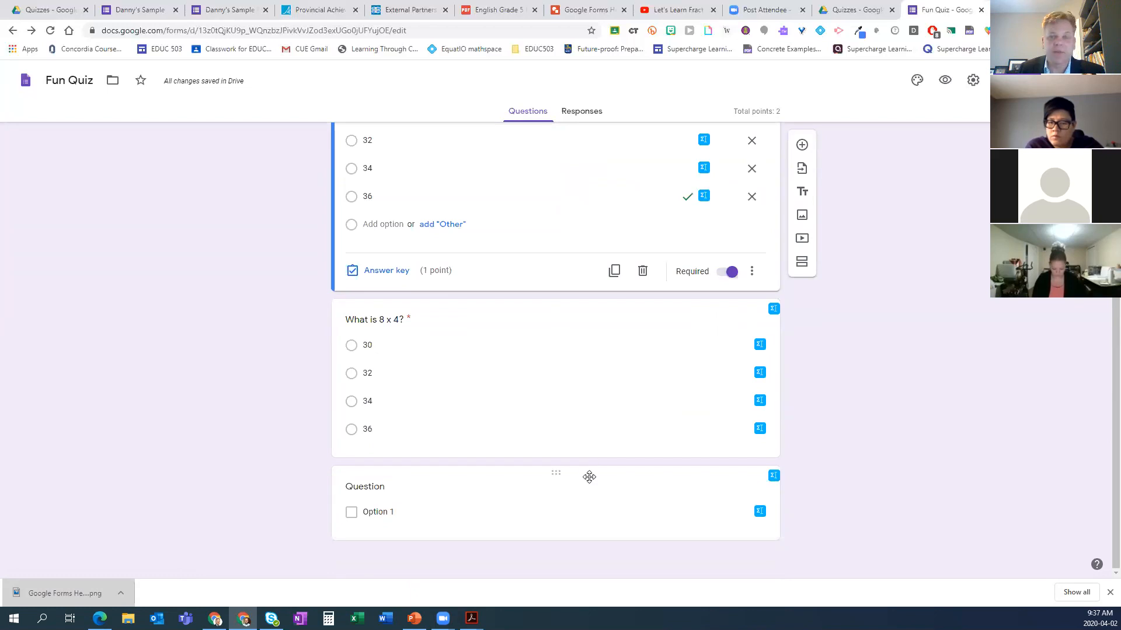
click(587, 475)
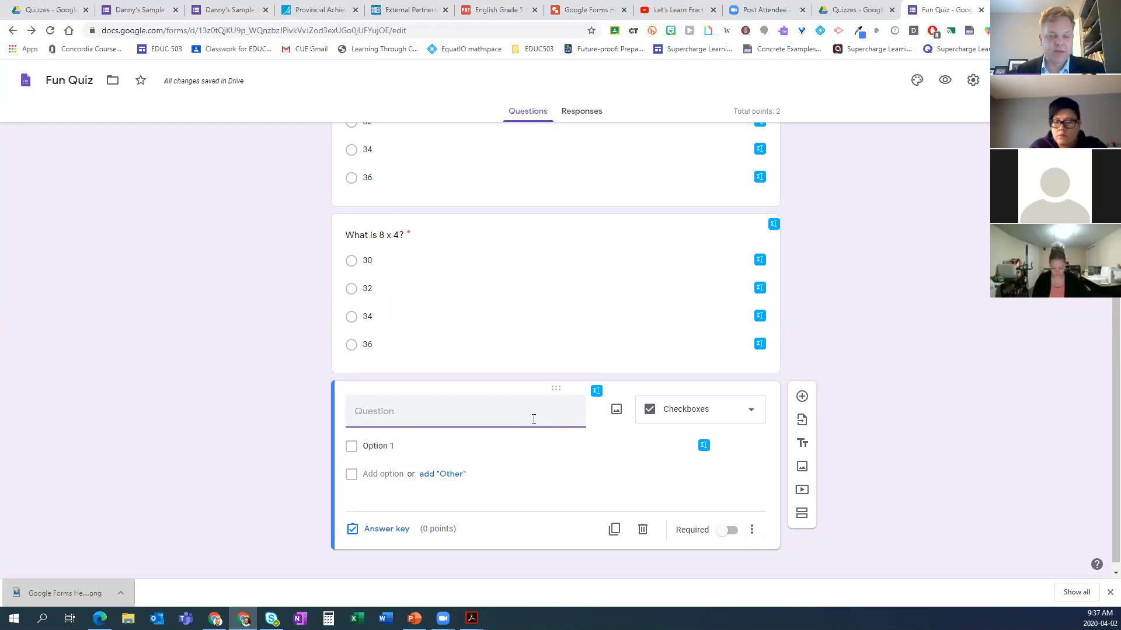
text(Whic)
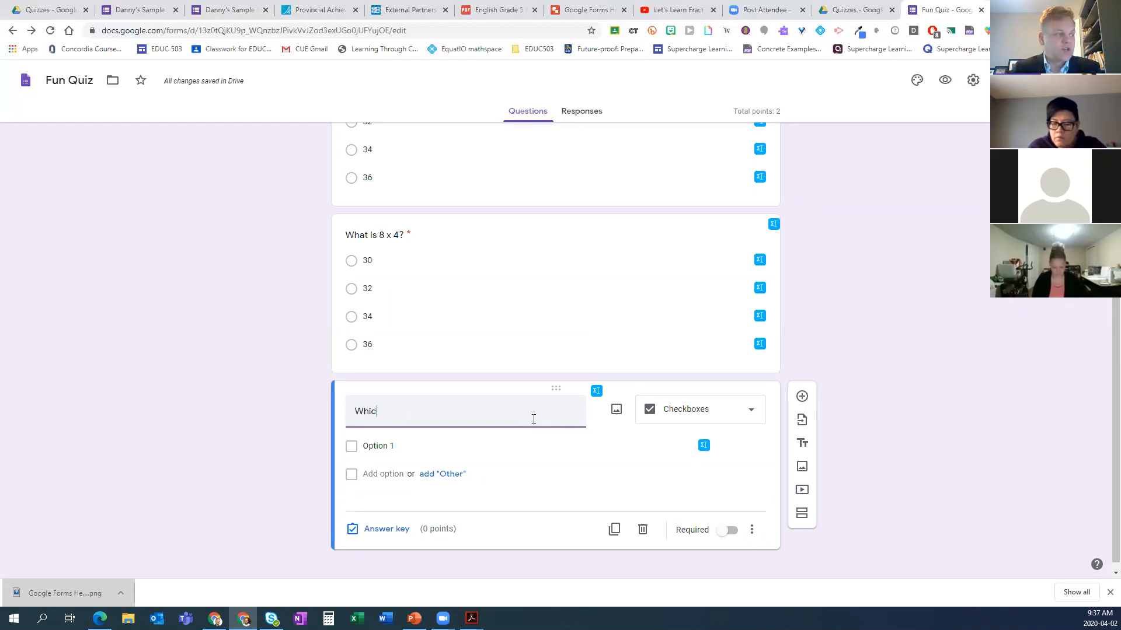
text(h of these tree)
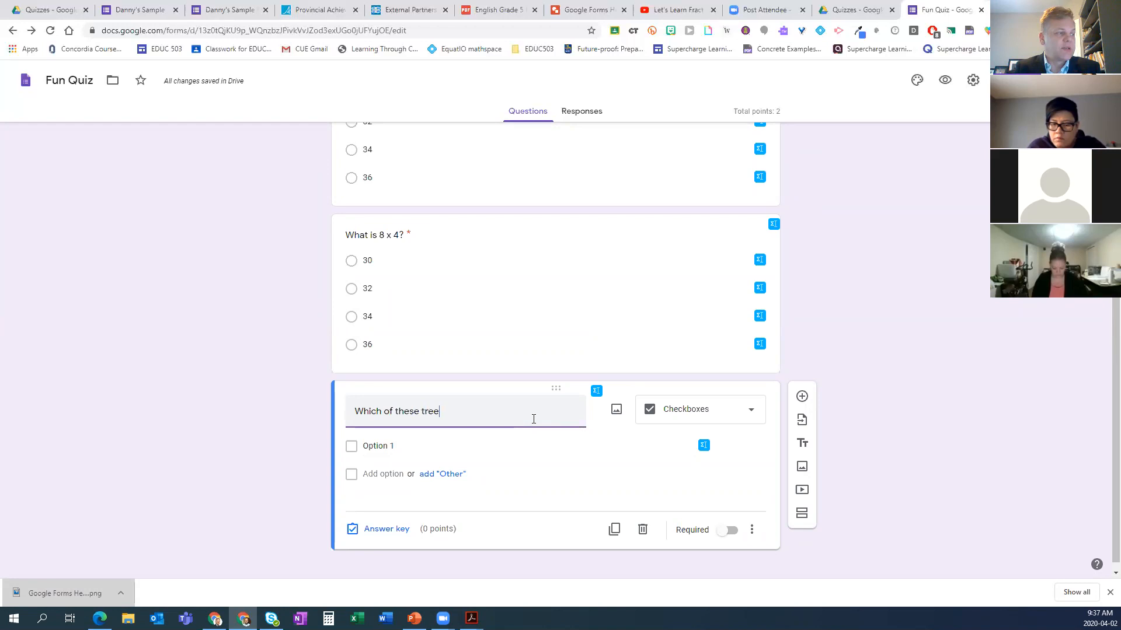
text(s is conif)
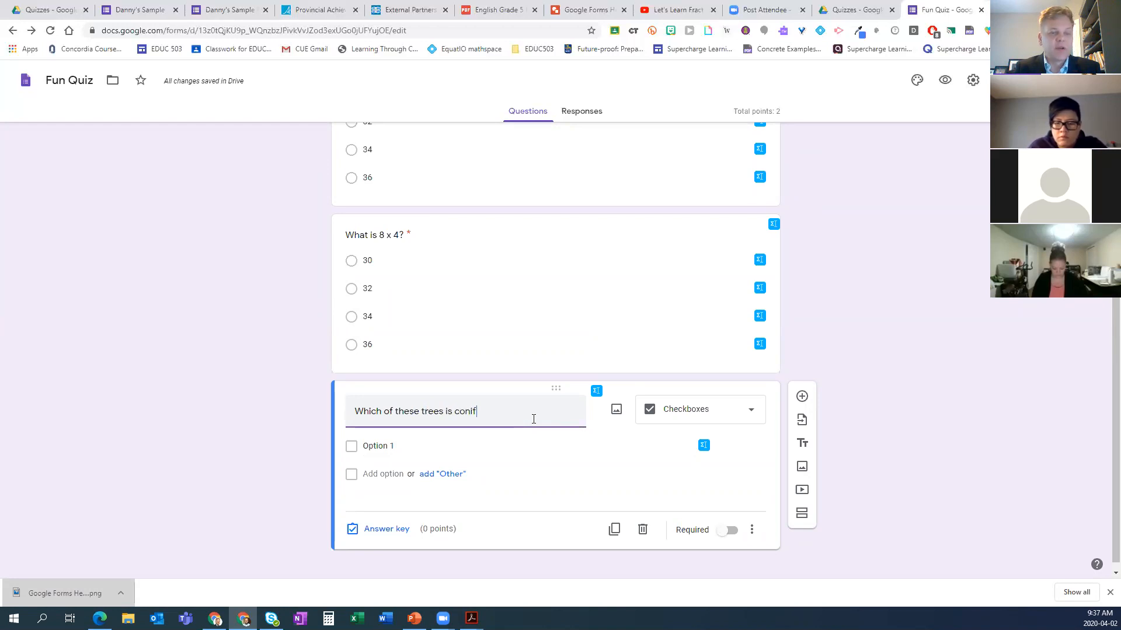
text(erous?)
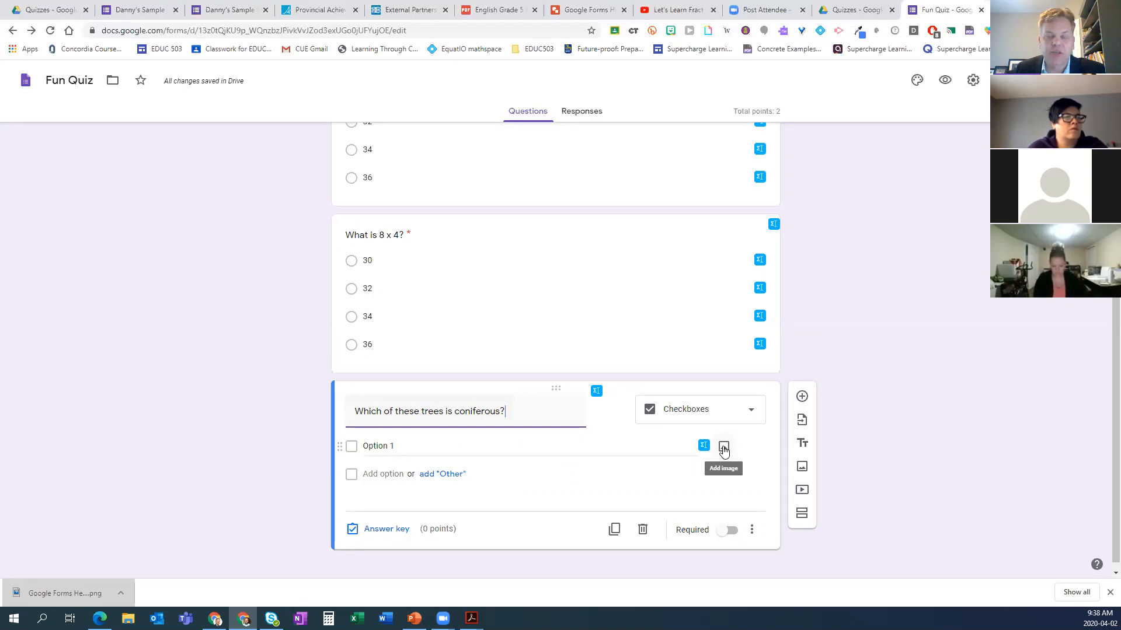
click(736, 418)
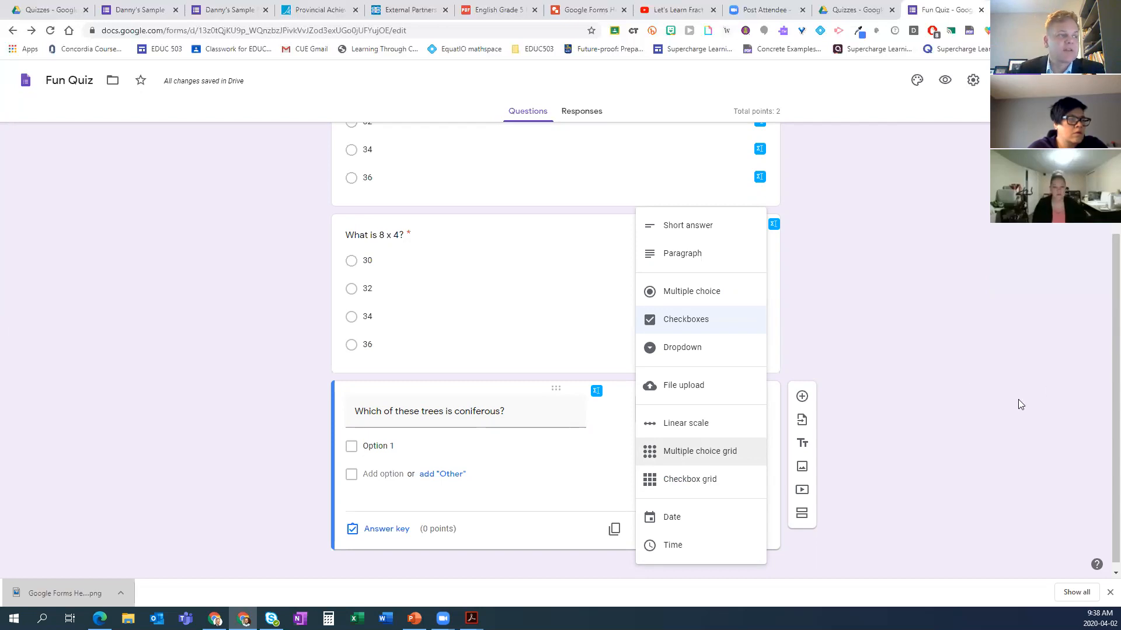
click(962, 417)
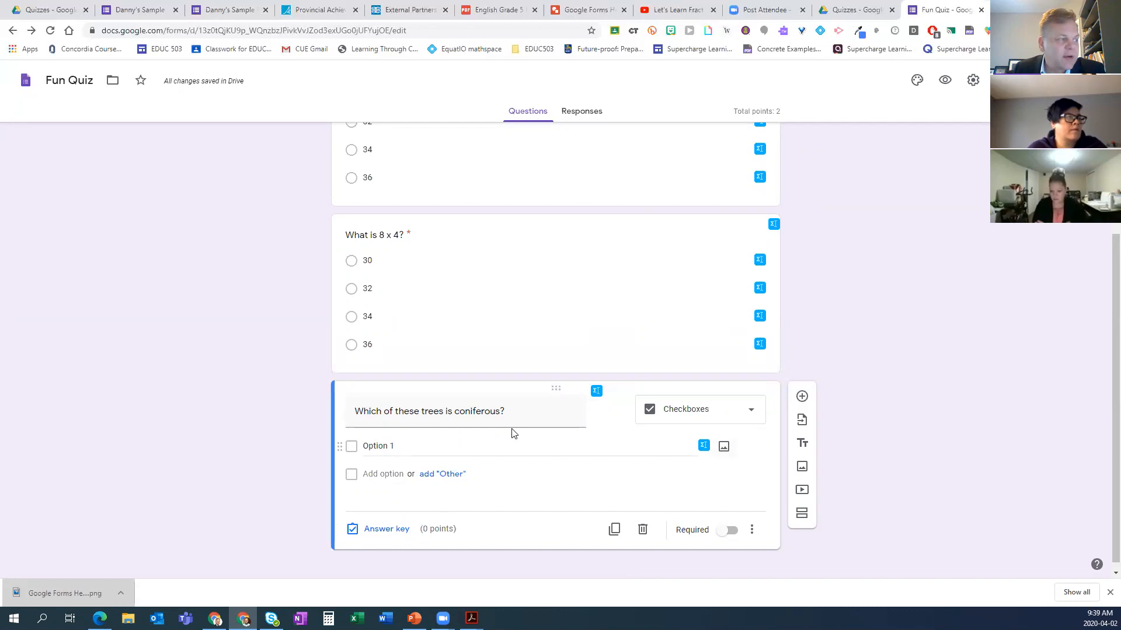
- Try to add a conifer branch picture to Option 1 of the trees question using a Google image search for "coniferous"
click(724, 446)
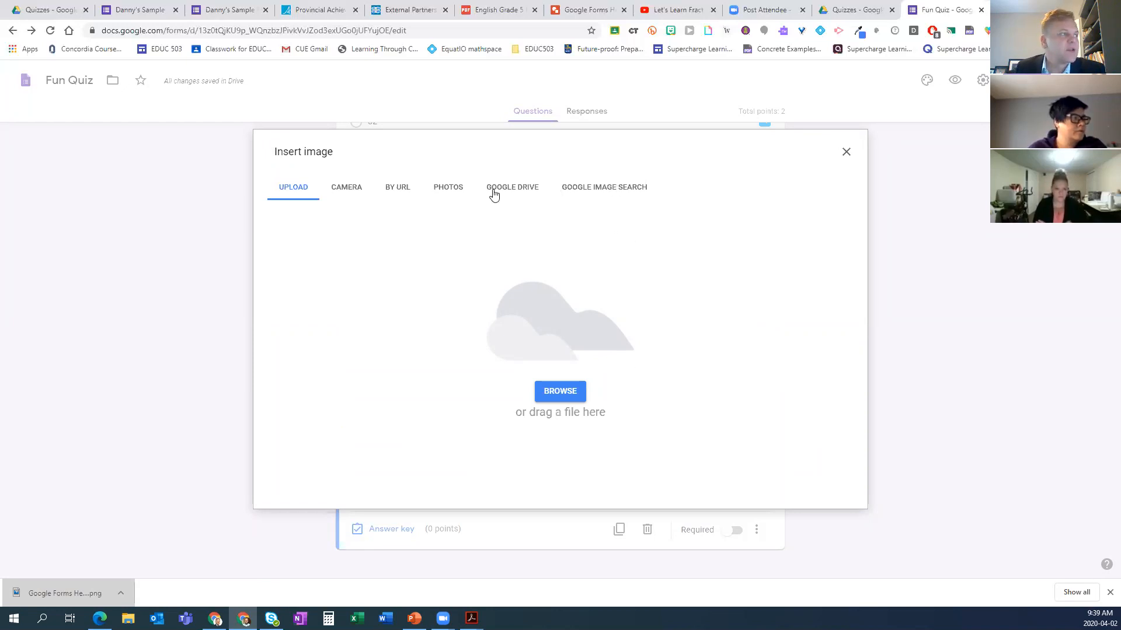
click(603, 191)
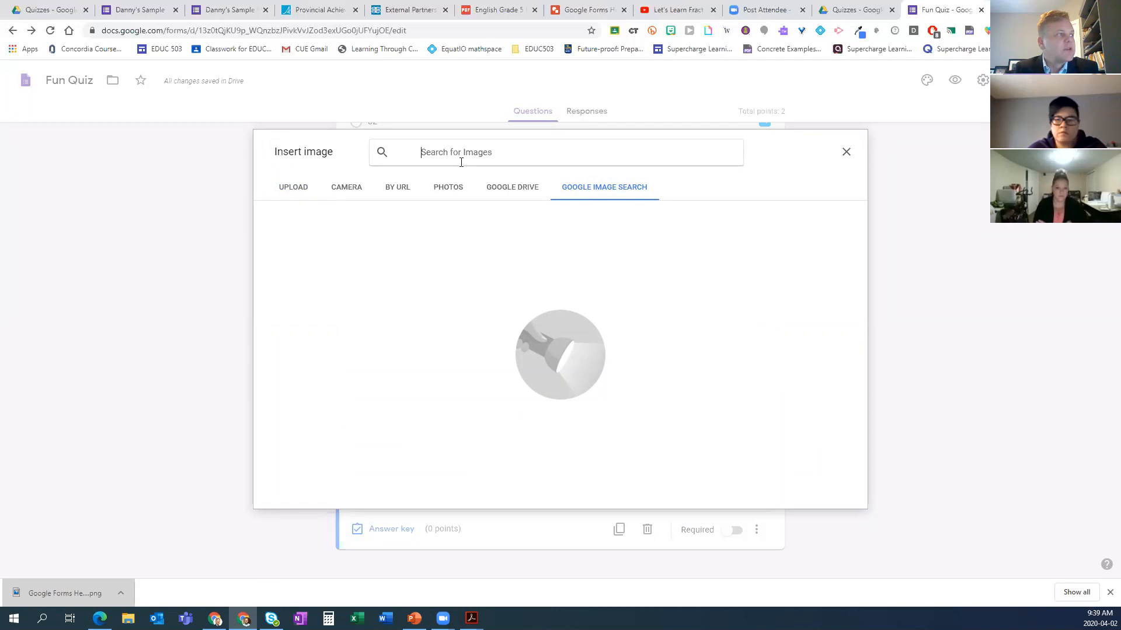
text(coniferous)
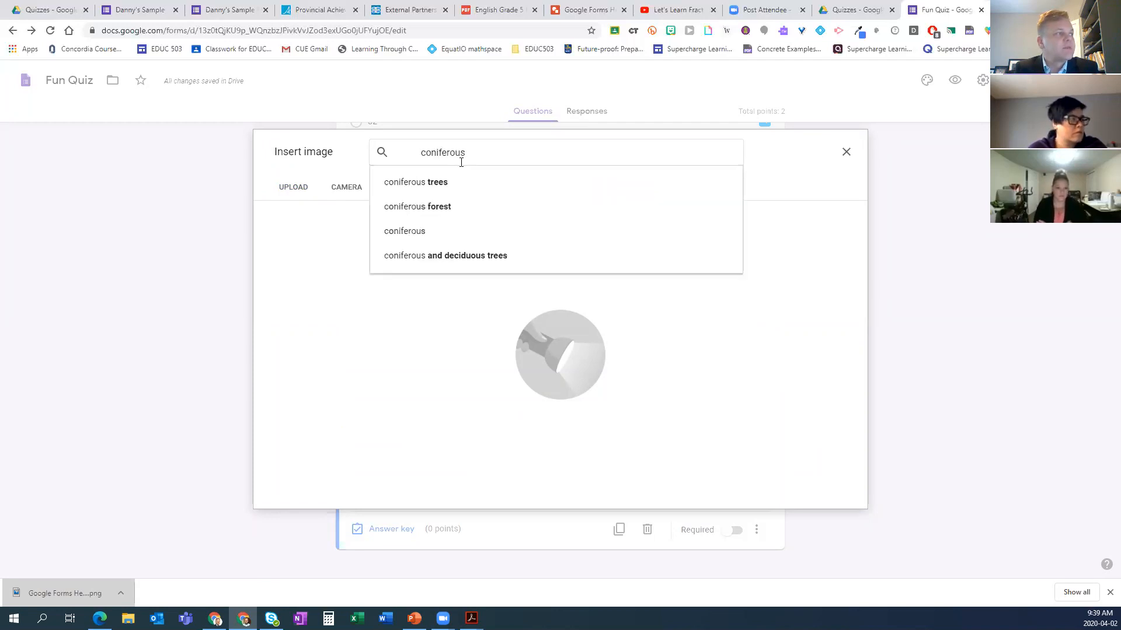
key(Return)
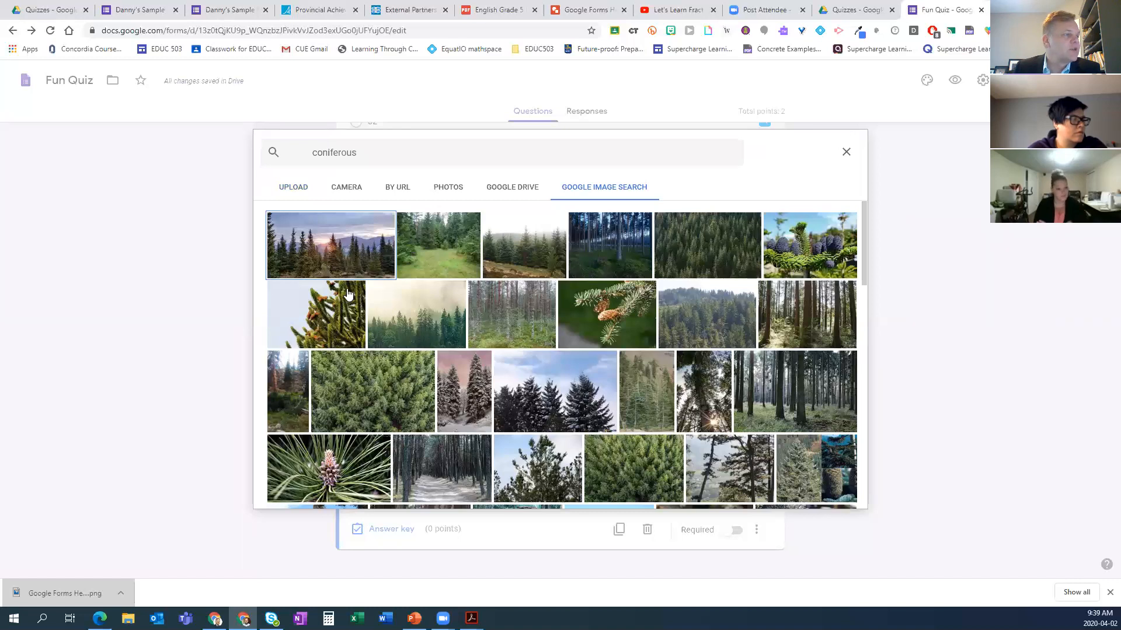
click(363, 339)
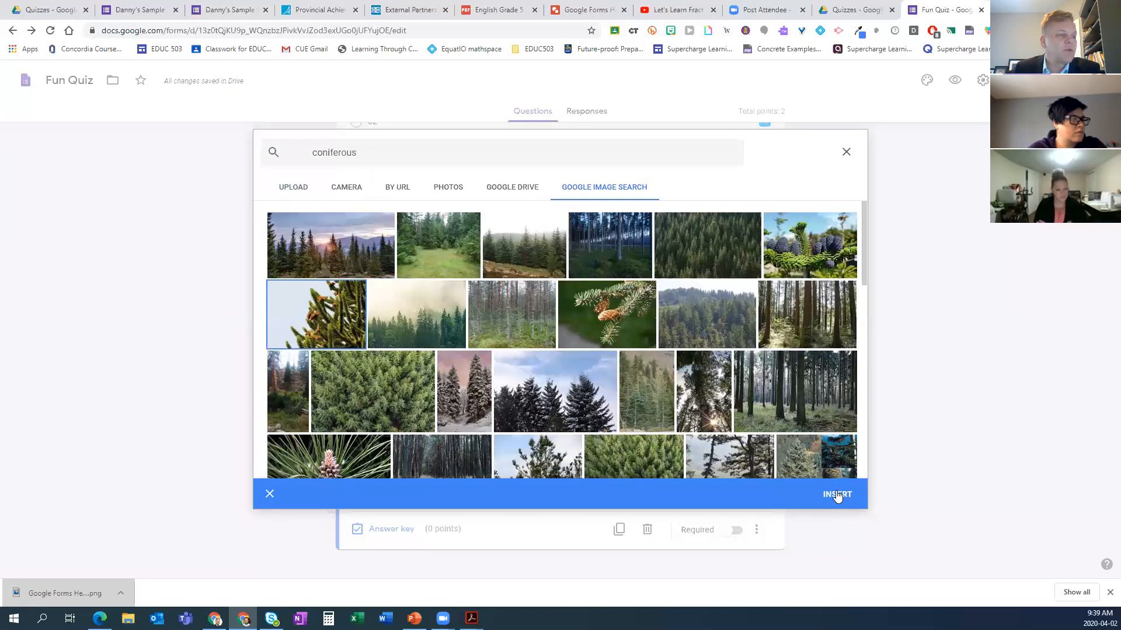
click(835, 493)
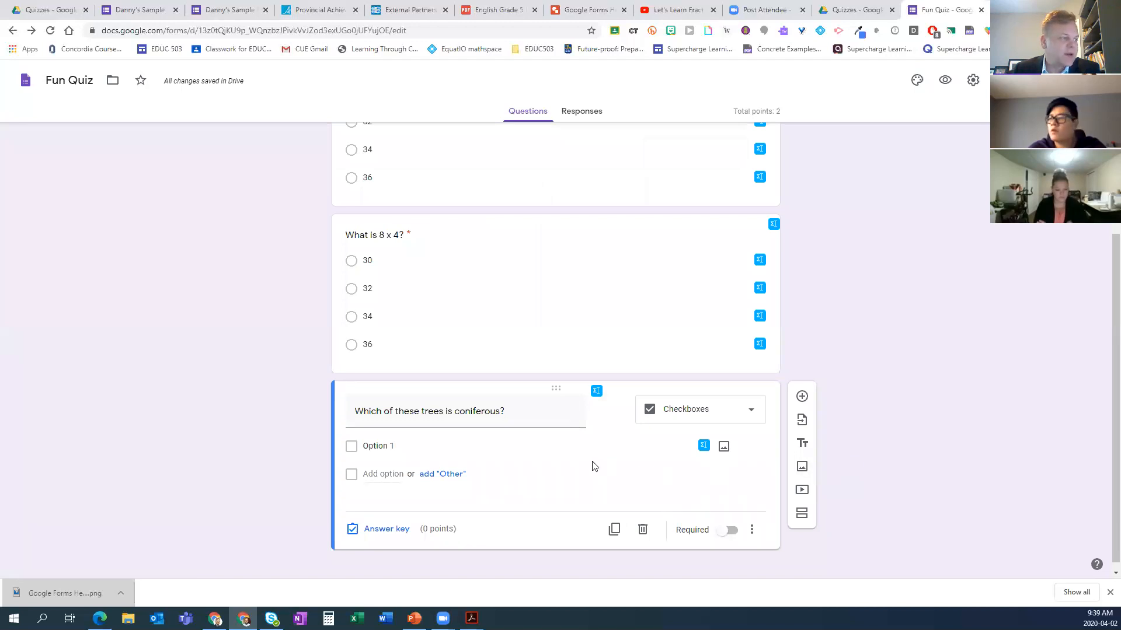
- Retry inserting the conifer branch picture from the "coniferous" results into Option 1 and check the trees question in the reloaded form
scroll(579, 461, down, 1)
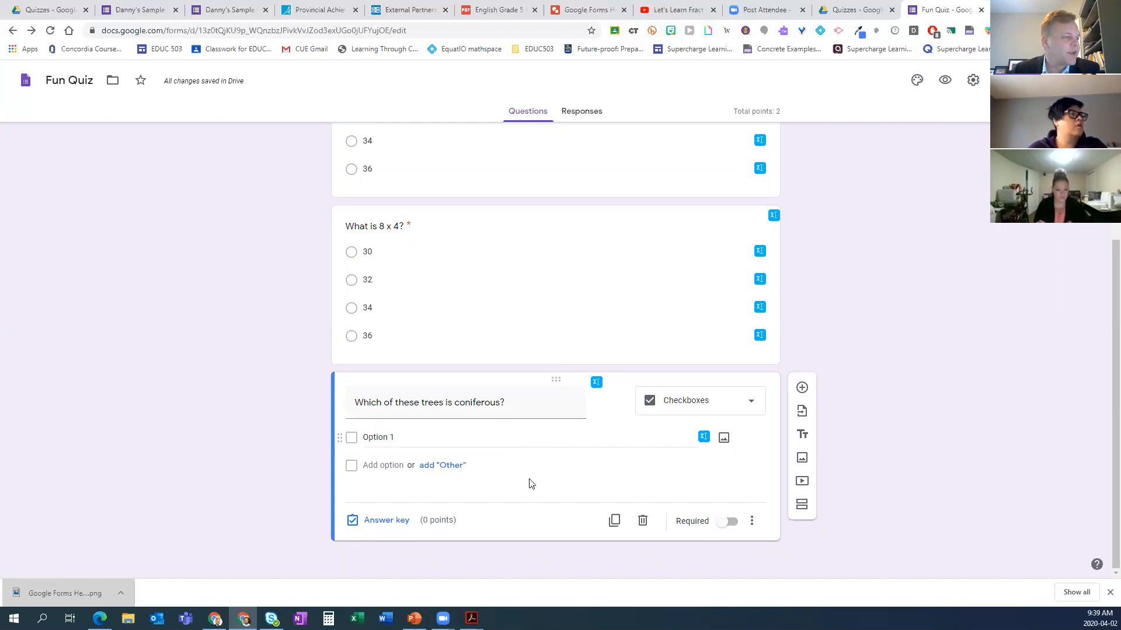
click(506, 439)
click(535, 438)
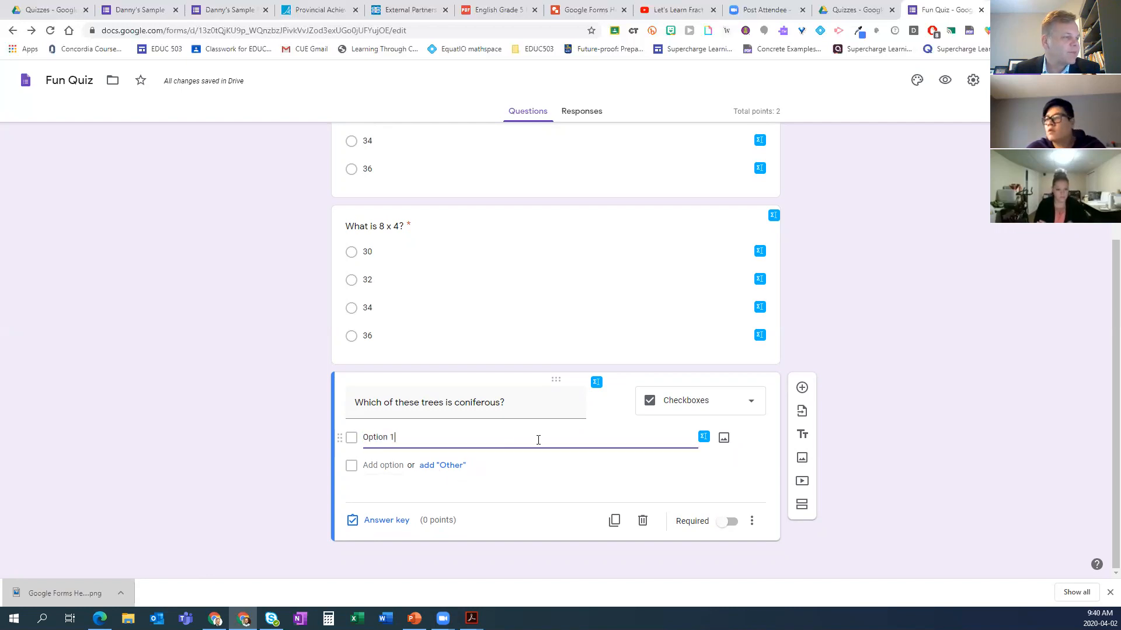
click(724, 442)
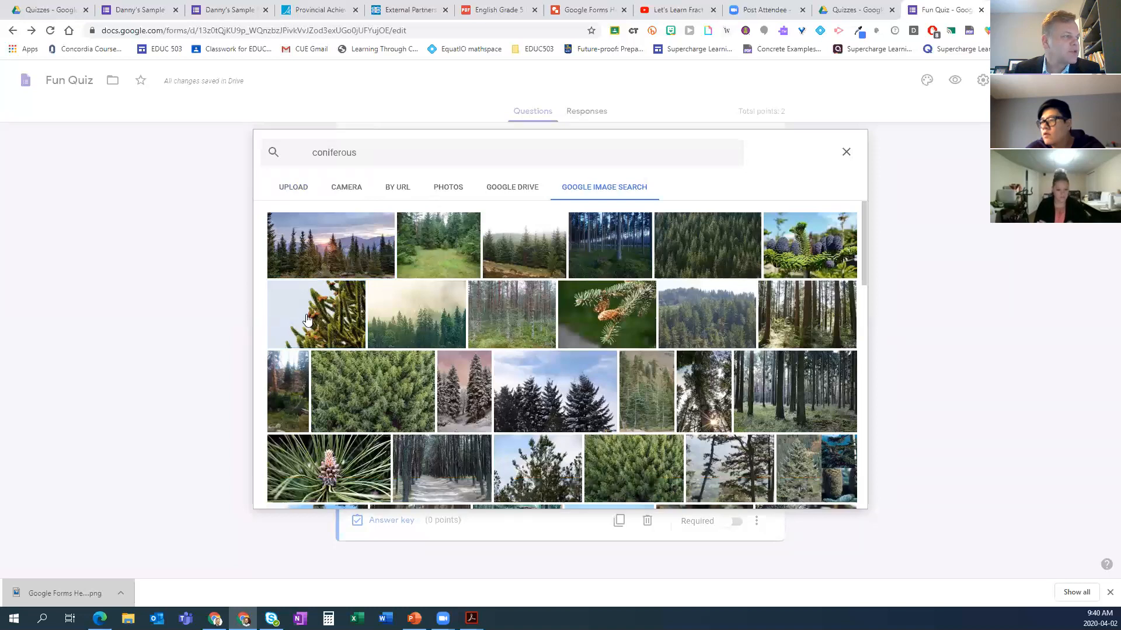
click(311, 320)
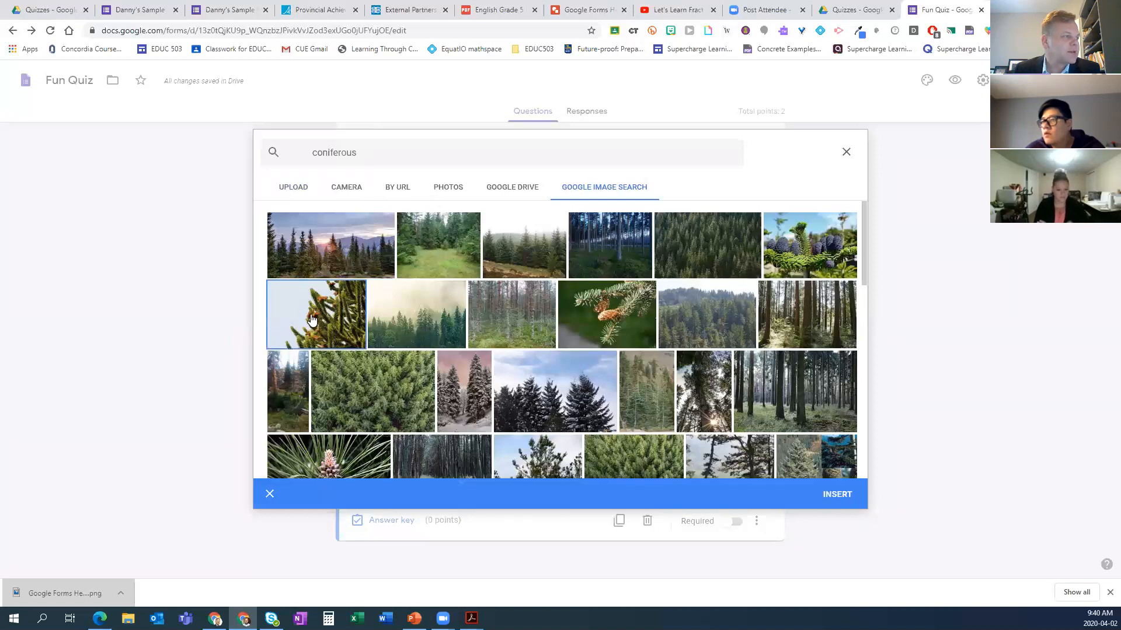
click(844, 494)
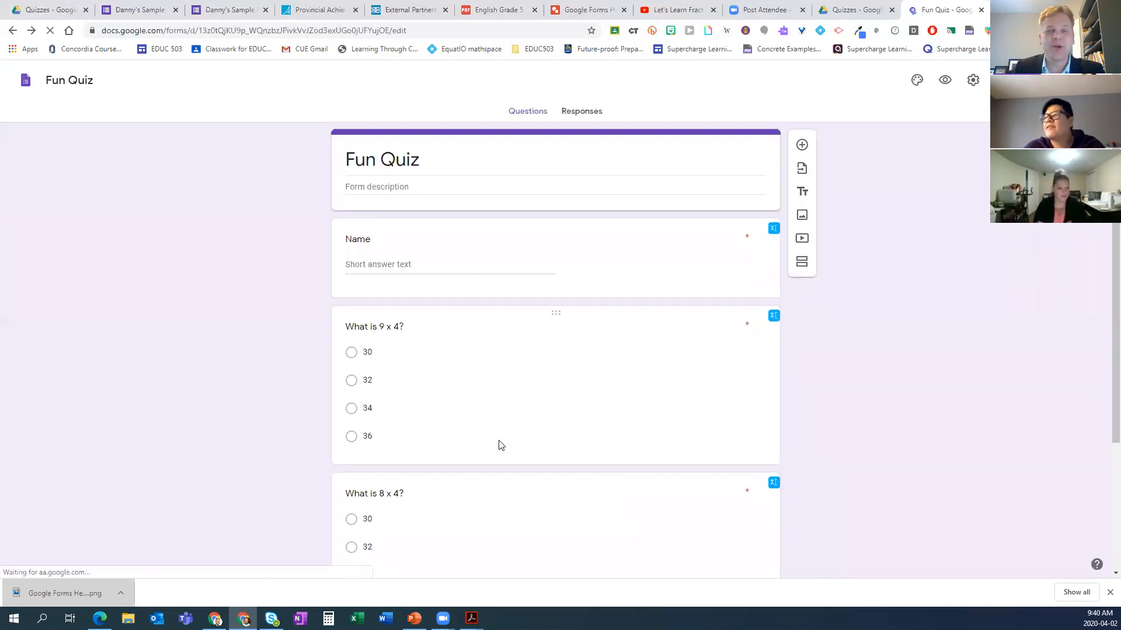
scroll(500, 443, down, 3)
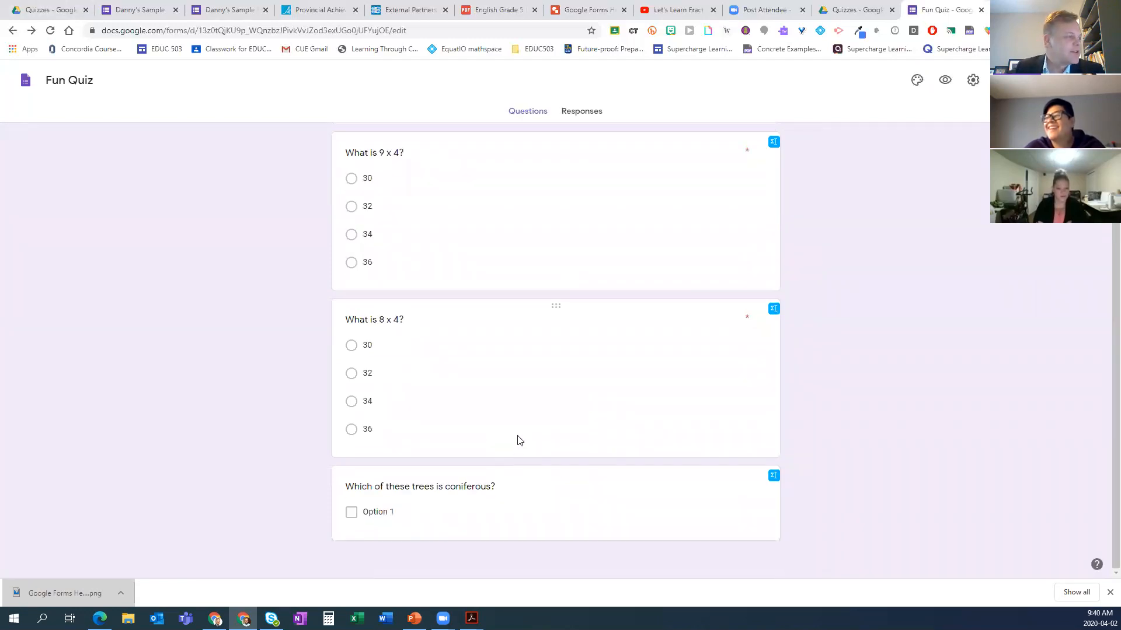
- Search Google Images for "coniferous" and insert the picture of purple cones as Option 1's image in the coniferous trees question
scroll(513, 437, down, 3)
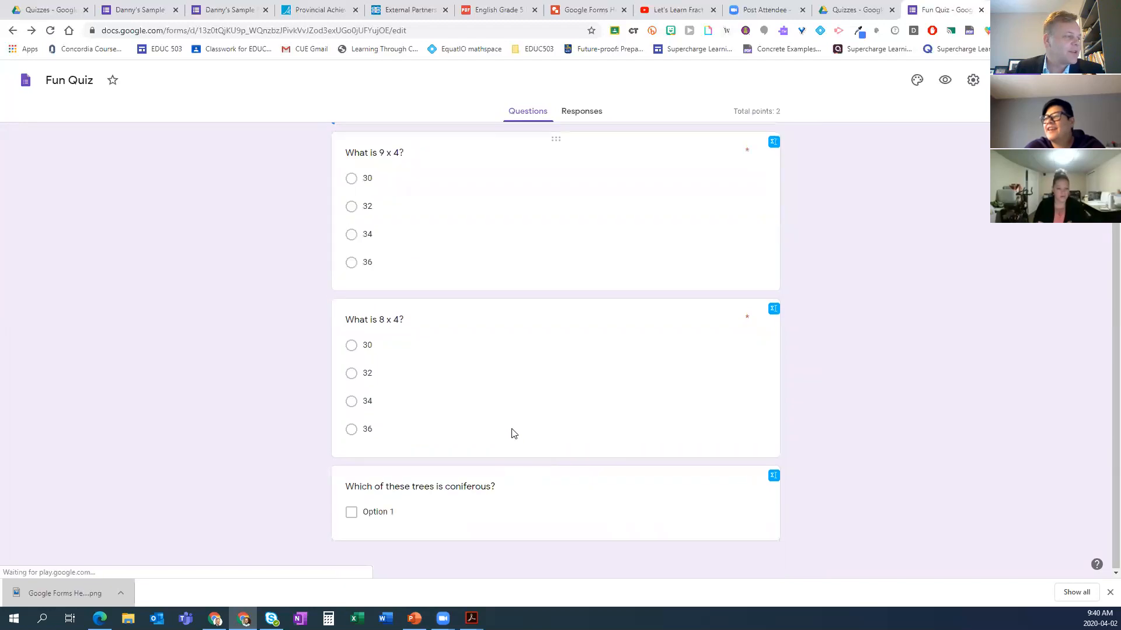
click(473, 525)
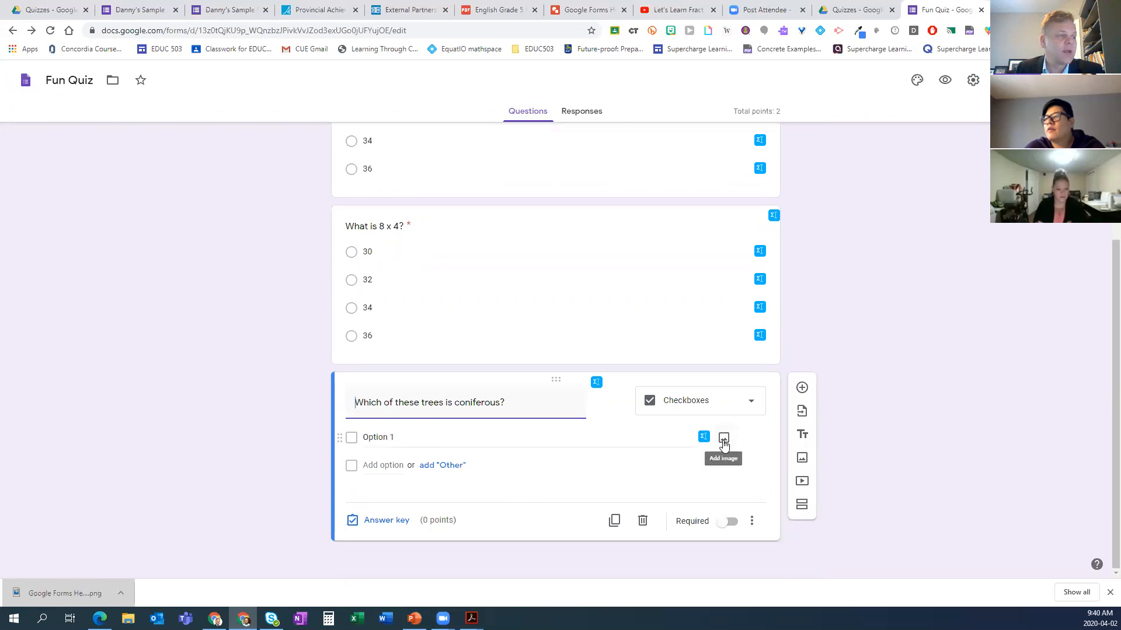
click(724, 438)
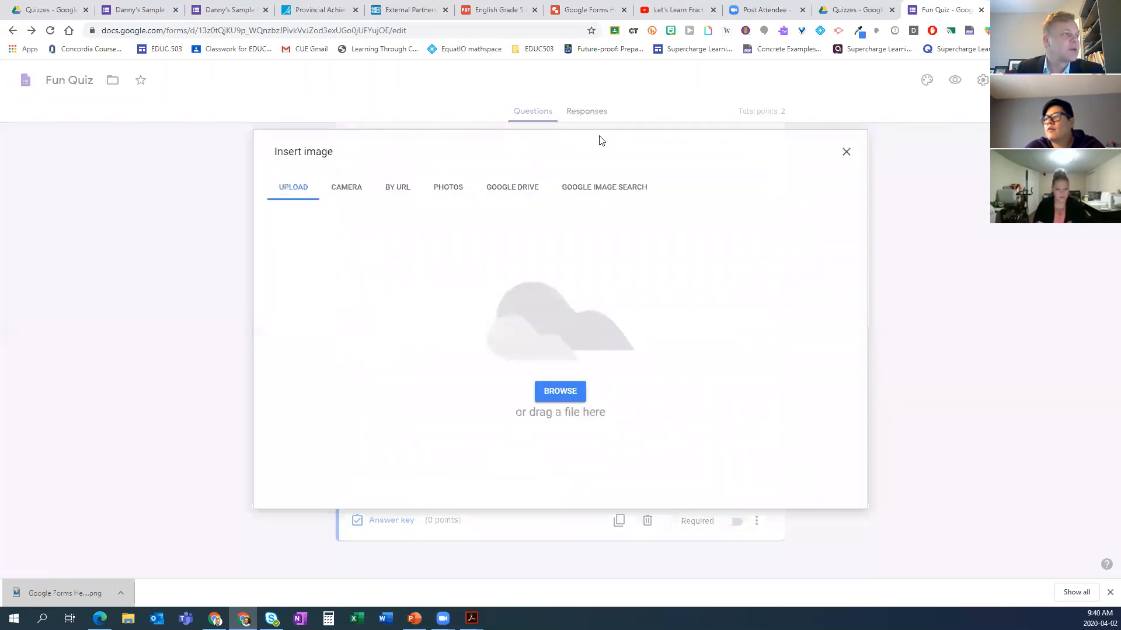
click(601, 188)
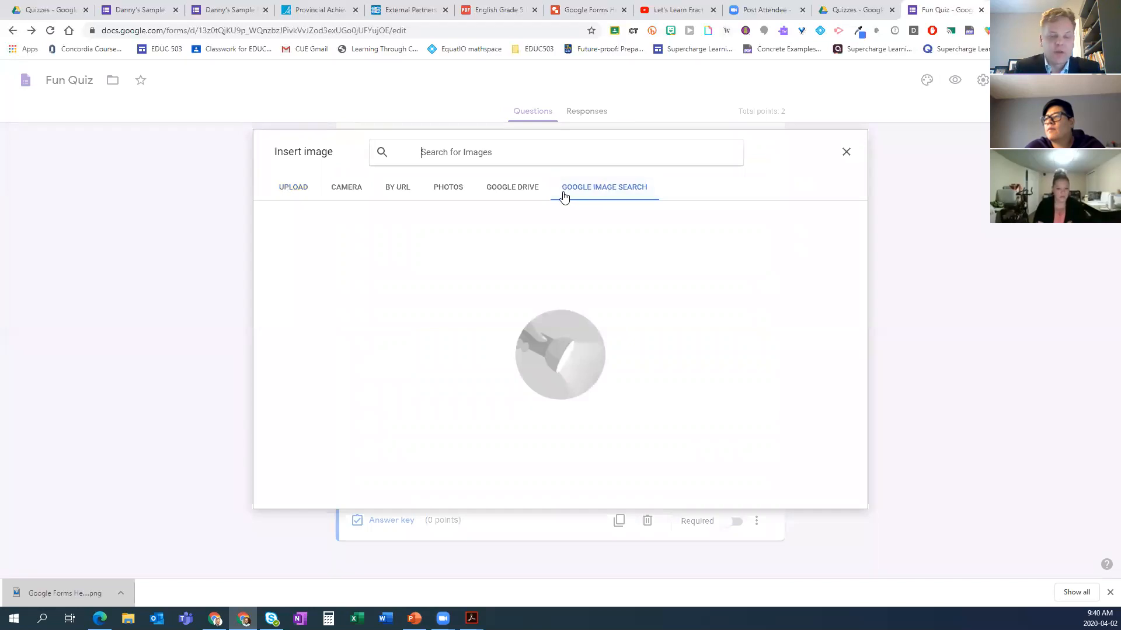
text(coniferous)
key(Return)
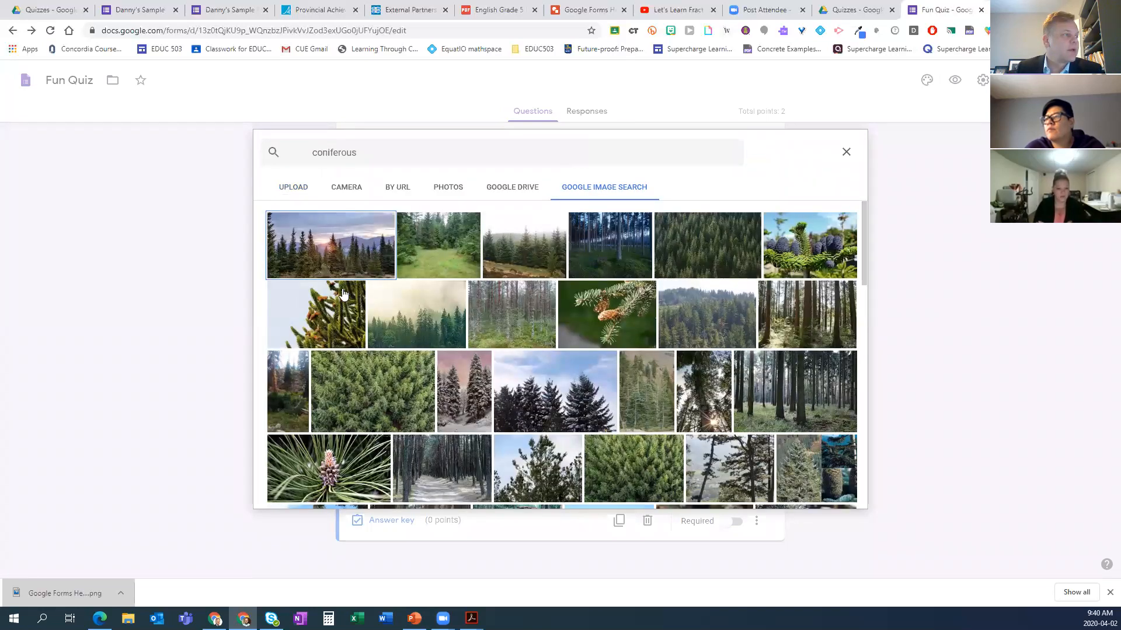
click(347, 332)
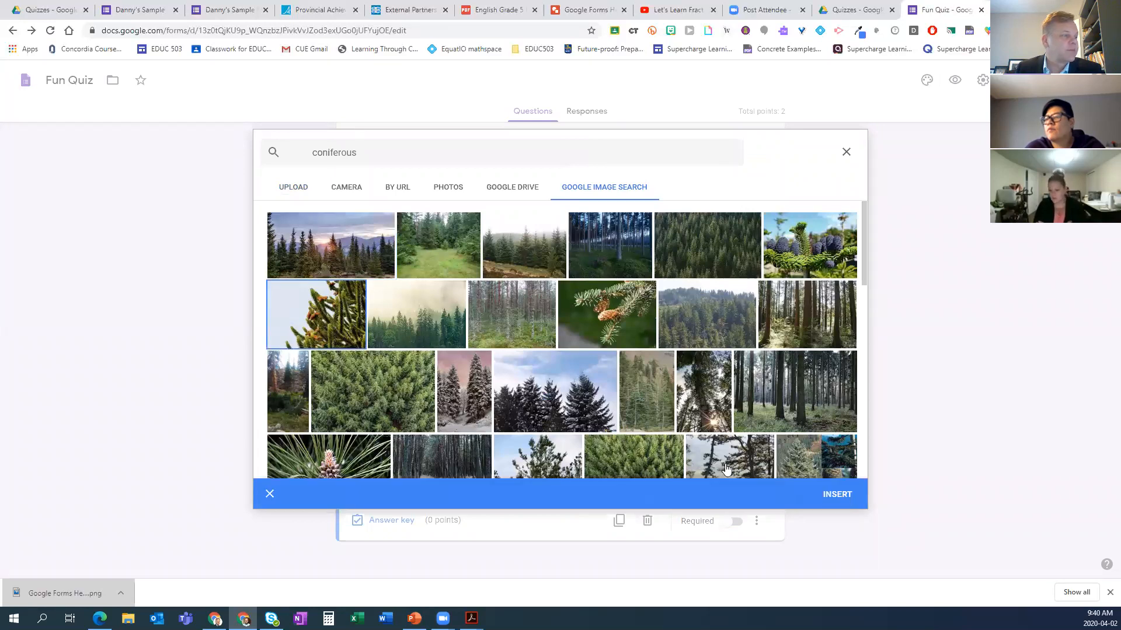
click(811, 254)
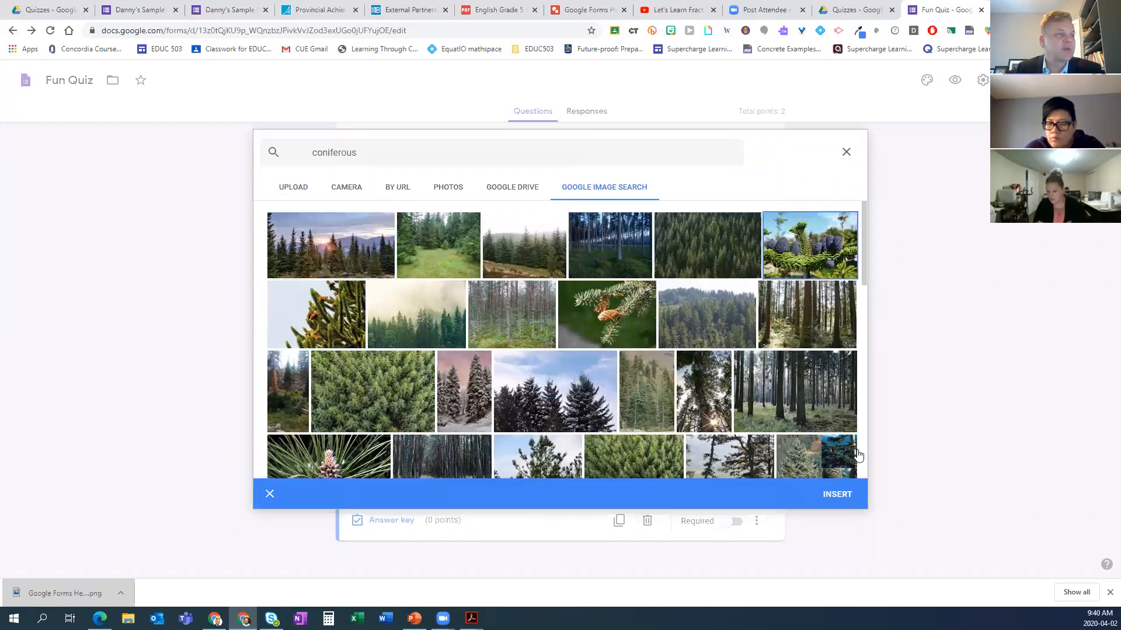
click(835, 495)
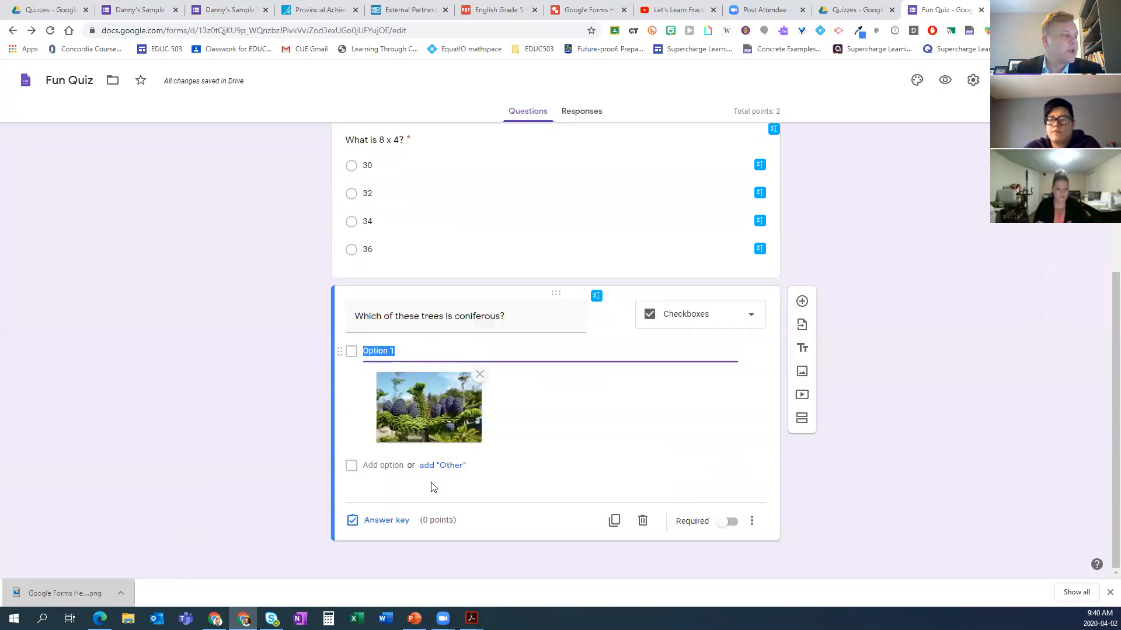
- Add Option 2 to the coniferous question and try to insert the green leaves picture from an image search for "deciduous"
click(385, 465)
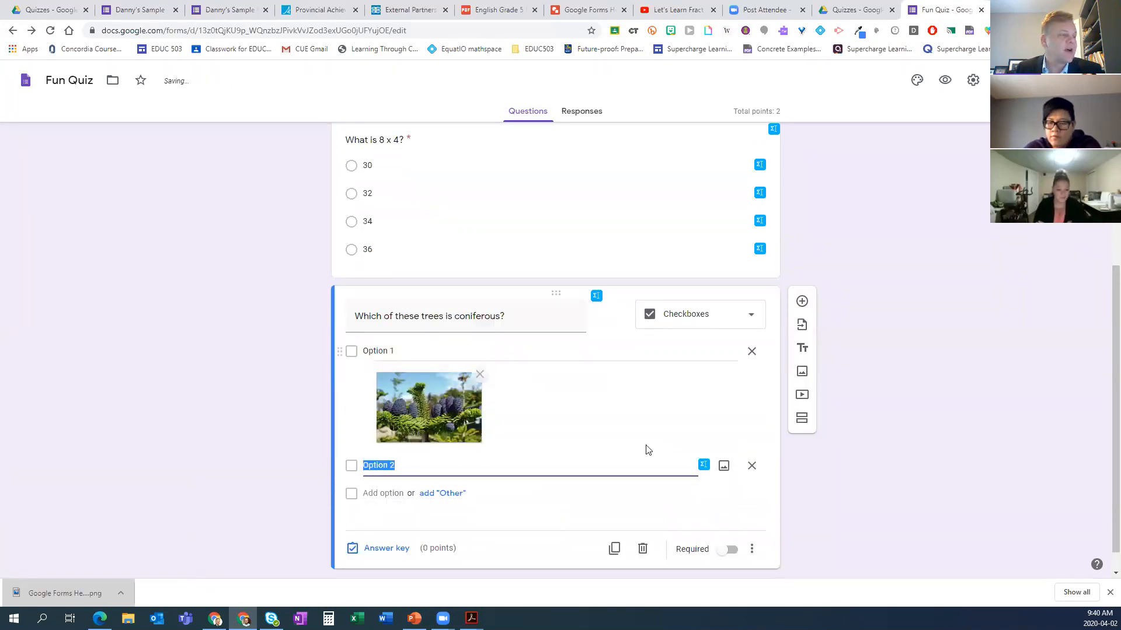
click(723, 466)
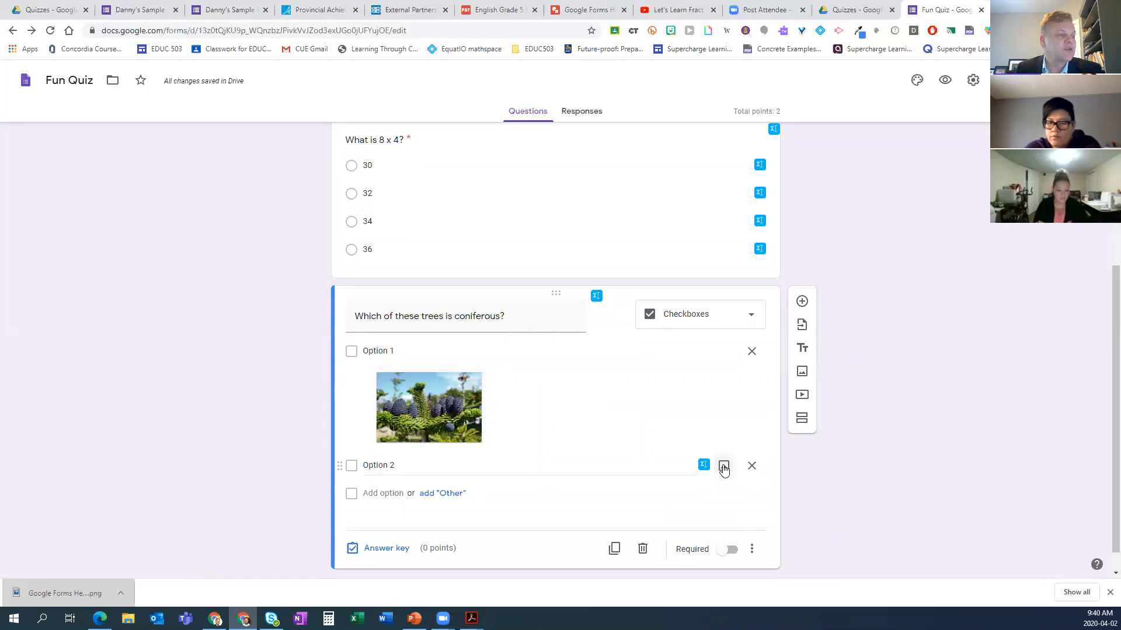
click(605, 192)
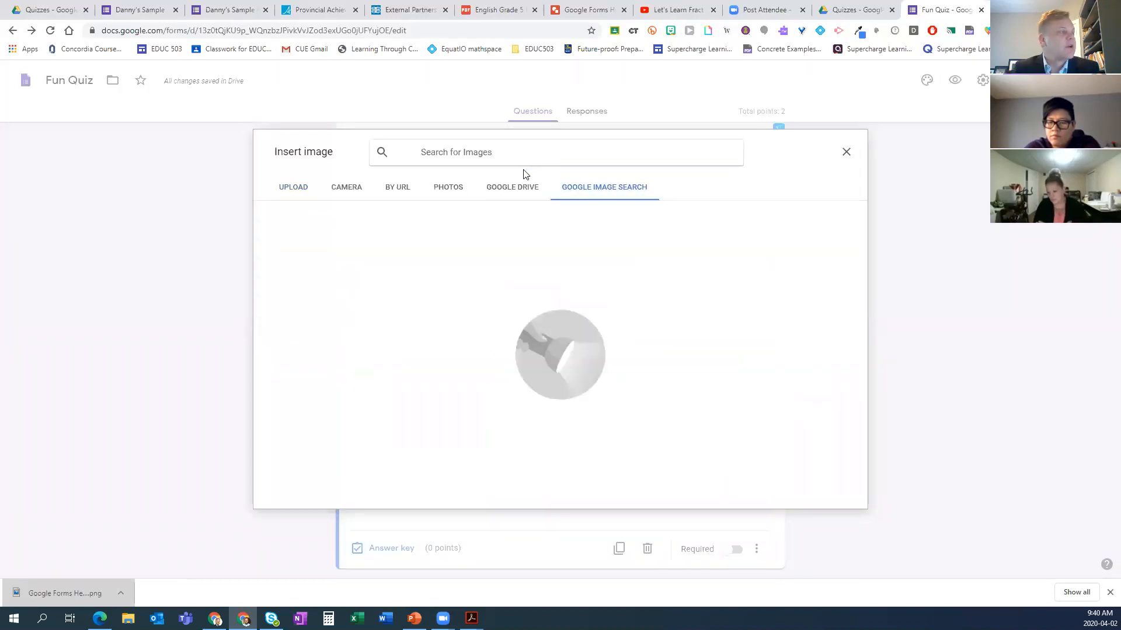
text(deciduous)
key(Return)
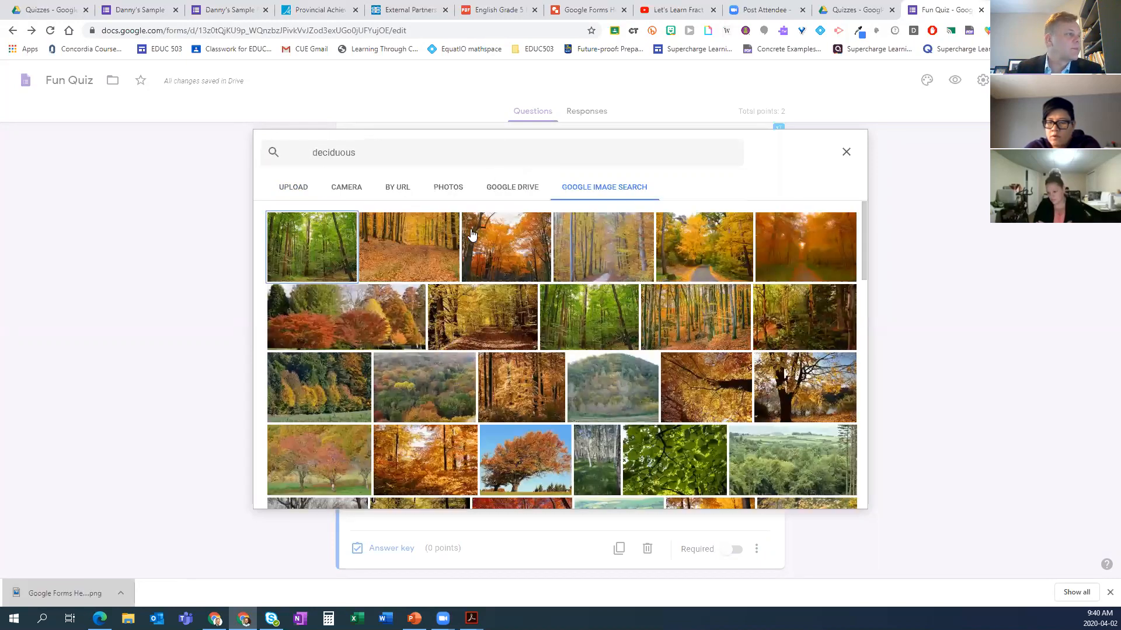
click(653, 461)
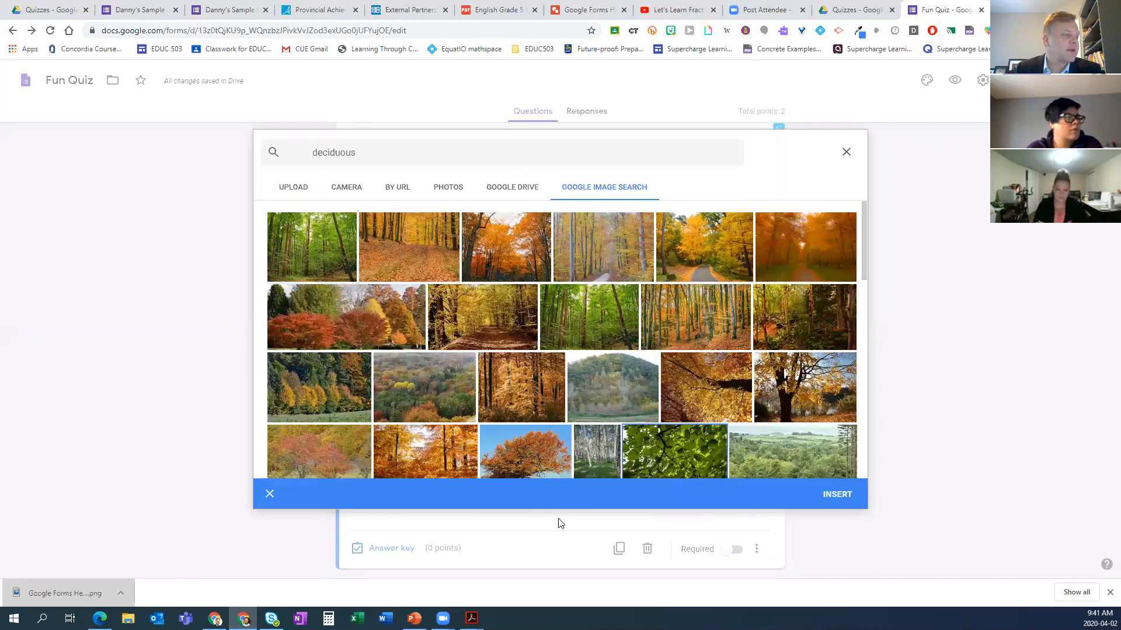
click(837, 495)
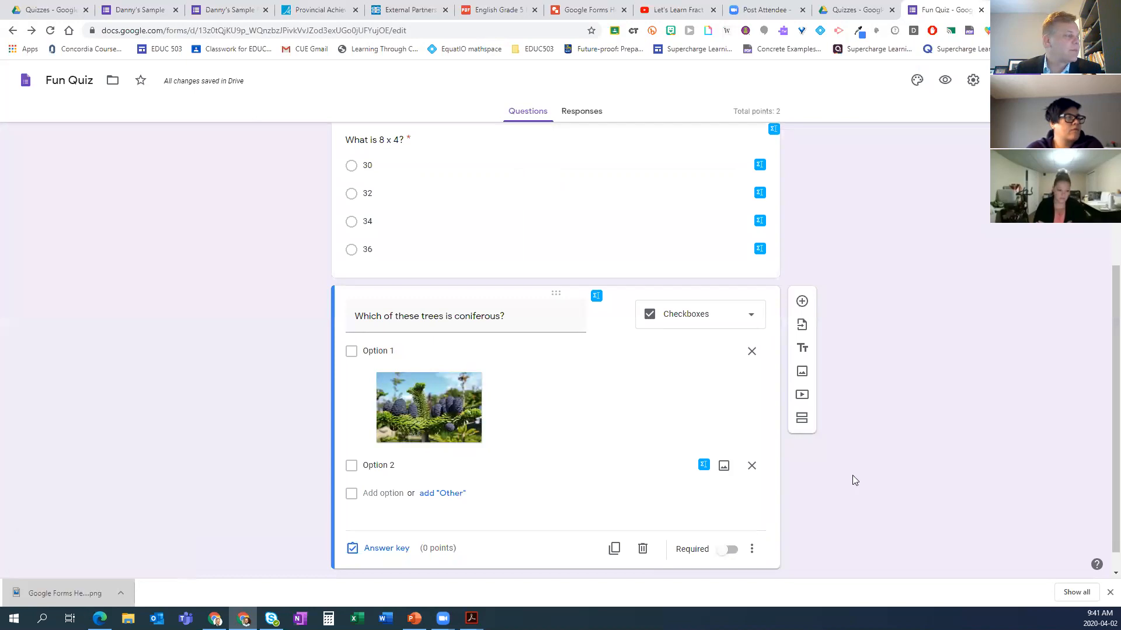
- Insert the first green forest picture from the "deciduous" image results into Option 2
scroll(470, 477, down, 1)
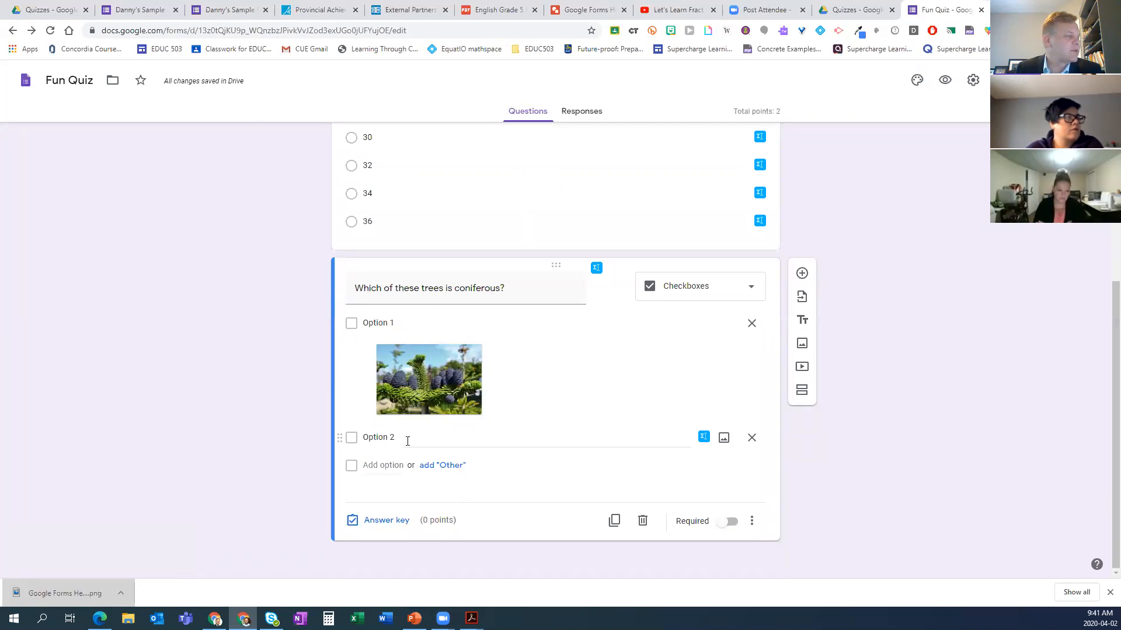
click(722, 441)
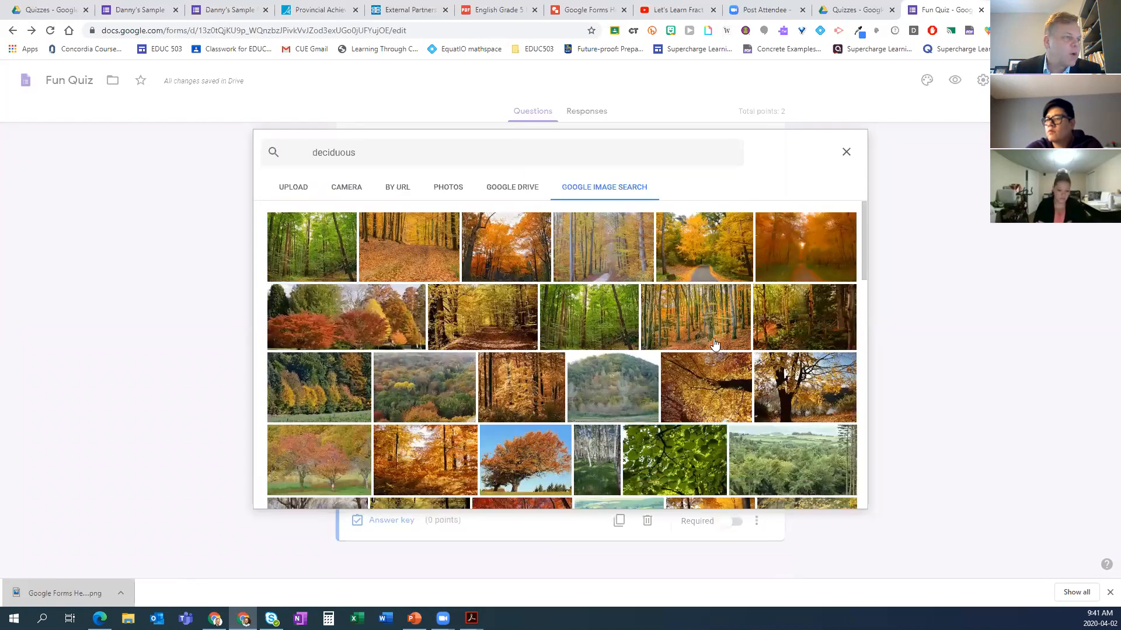
click(322, 264)
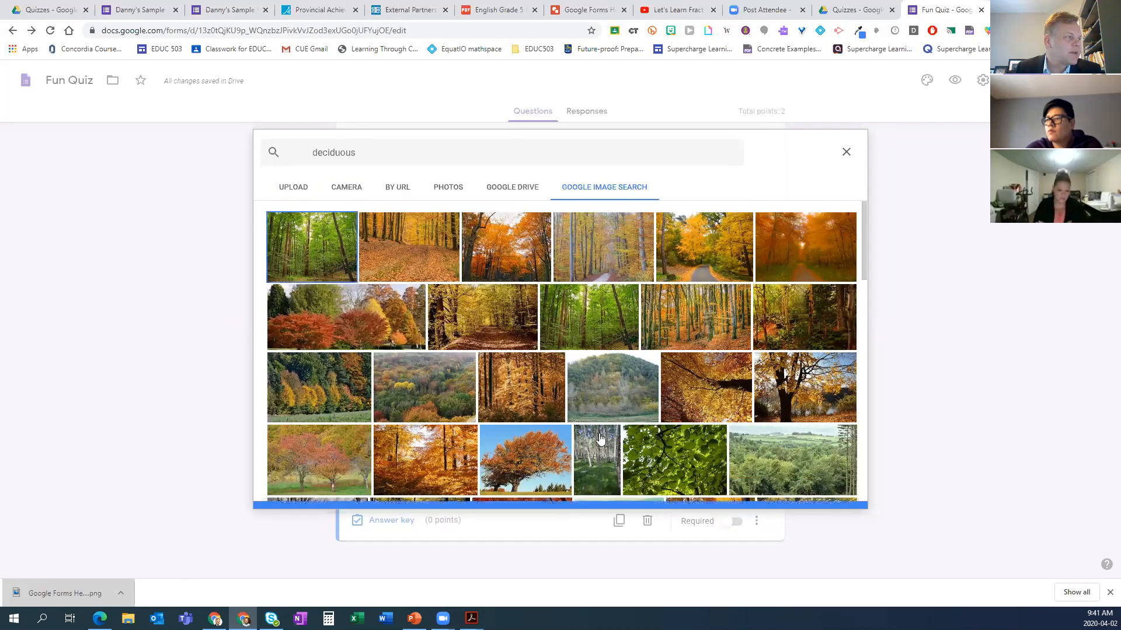
click(838, 495)
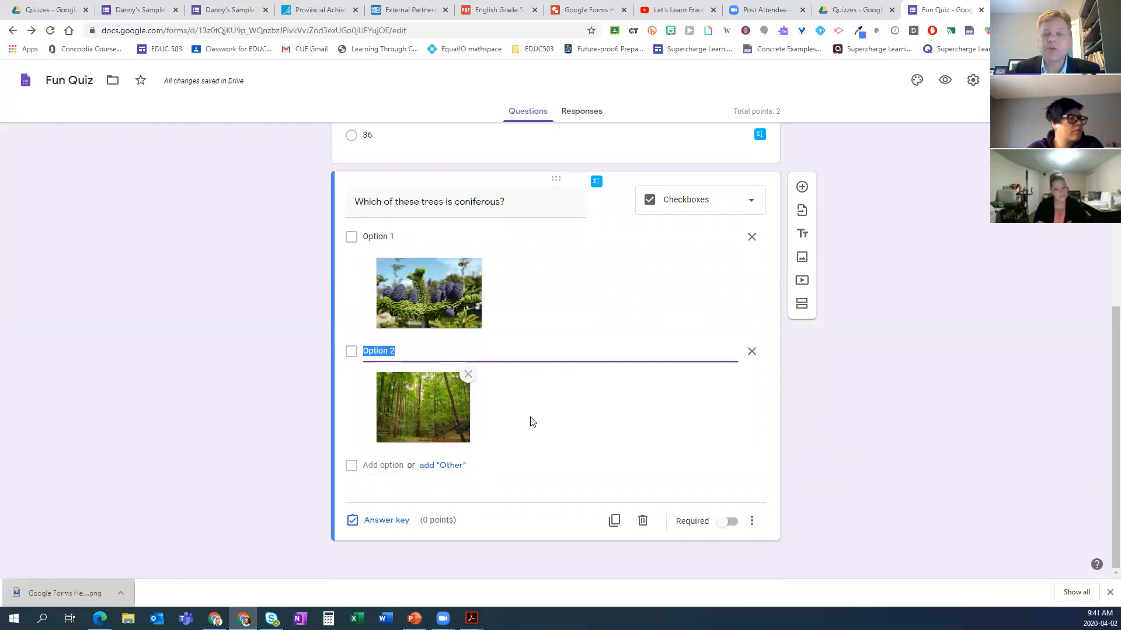
- Mark Option 1 as the correct answer worth 1 point, and add a new blank question below
click(386, 522)
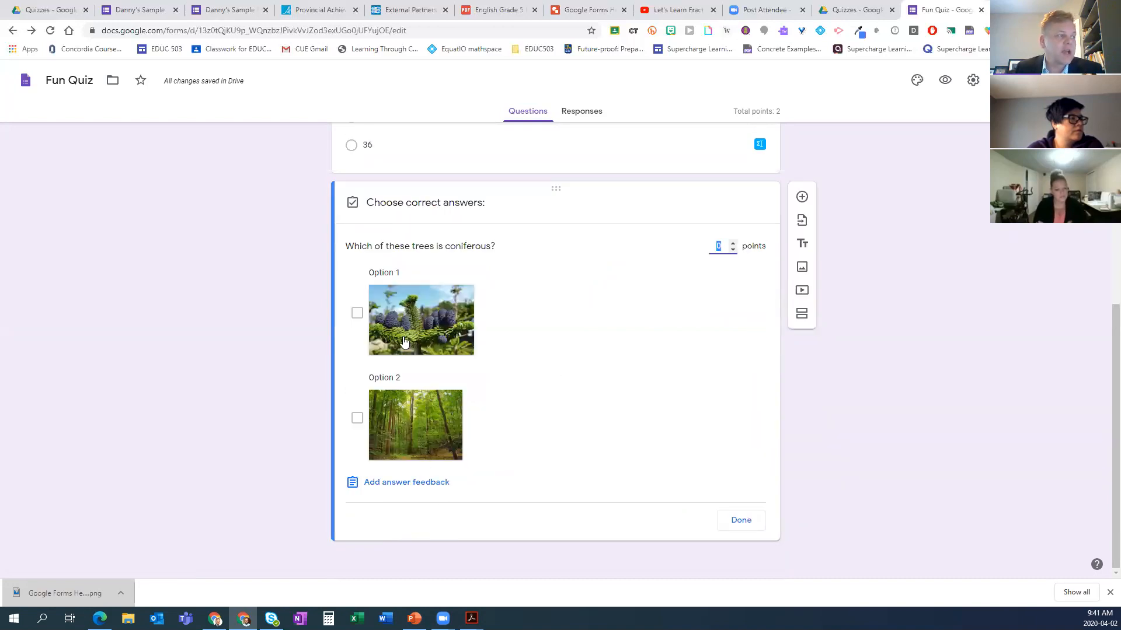
click(541, 323)
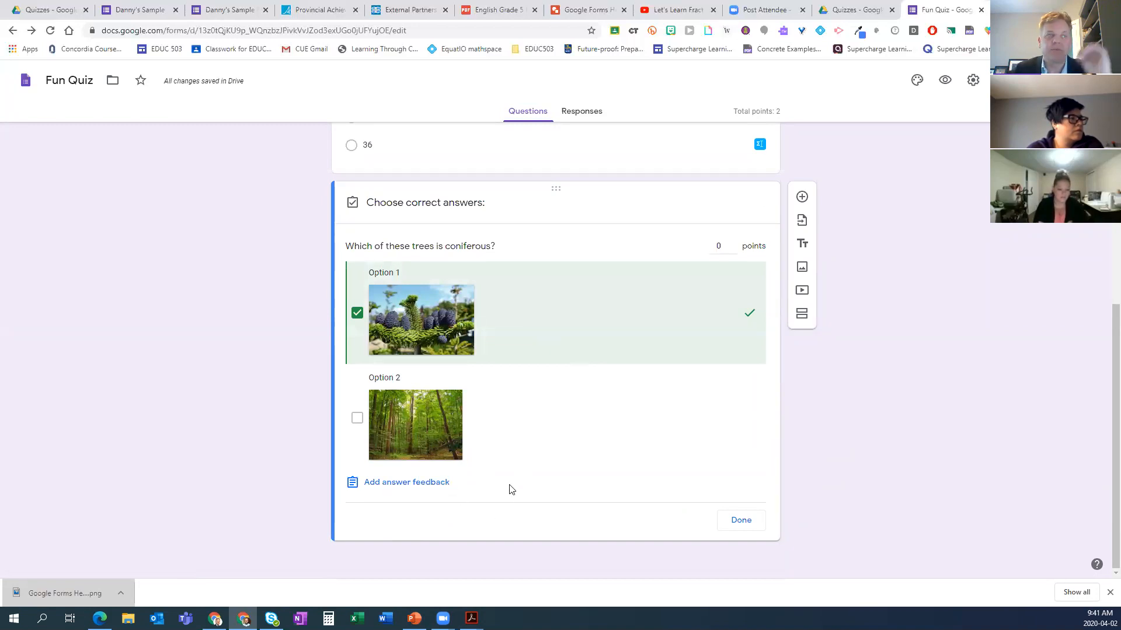
click(732, 242)
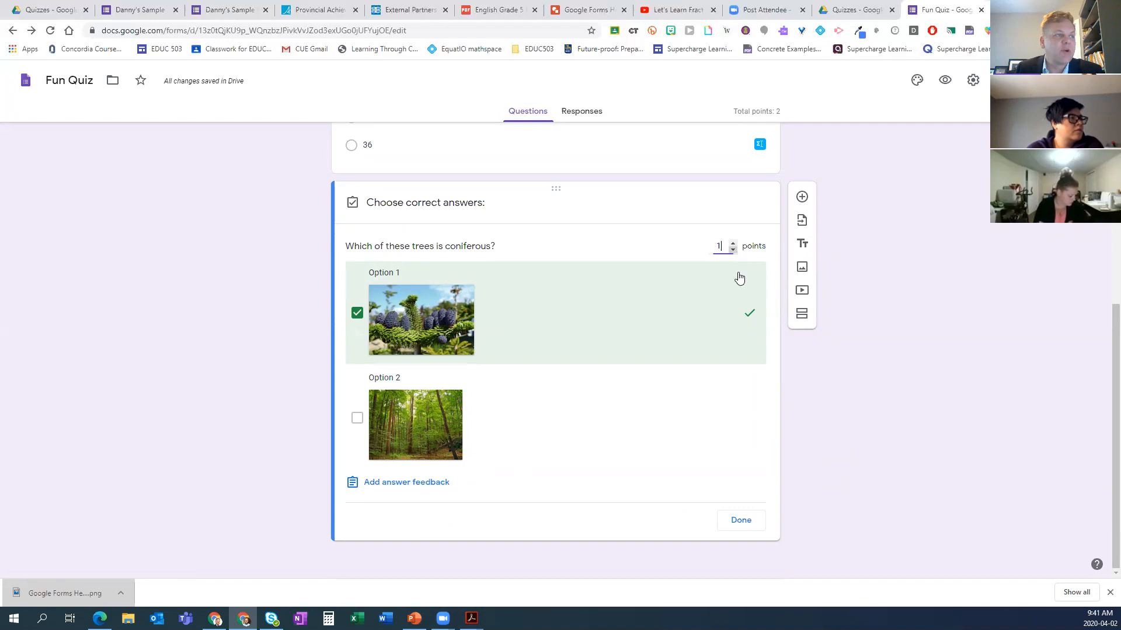
click(743, 520)
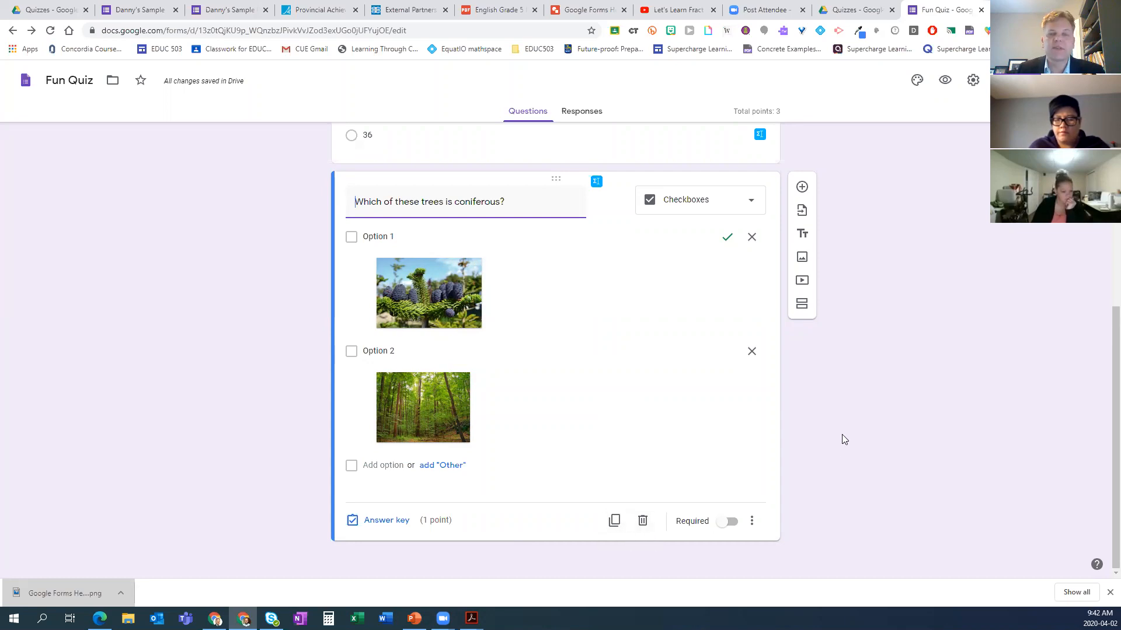
click(802, 187)
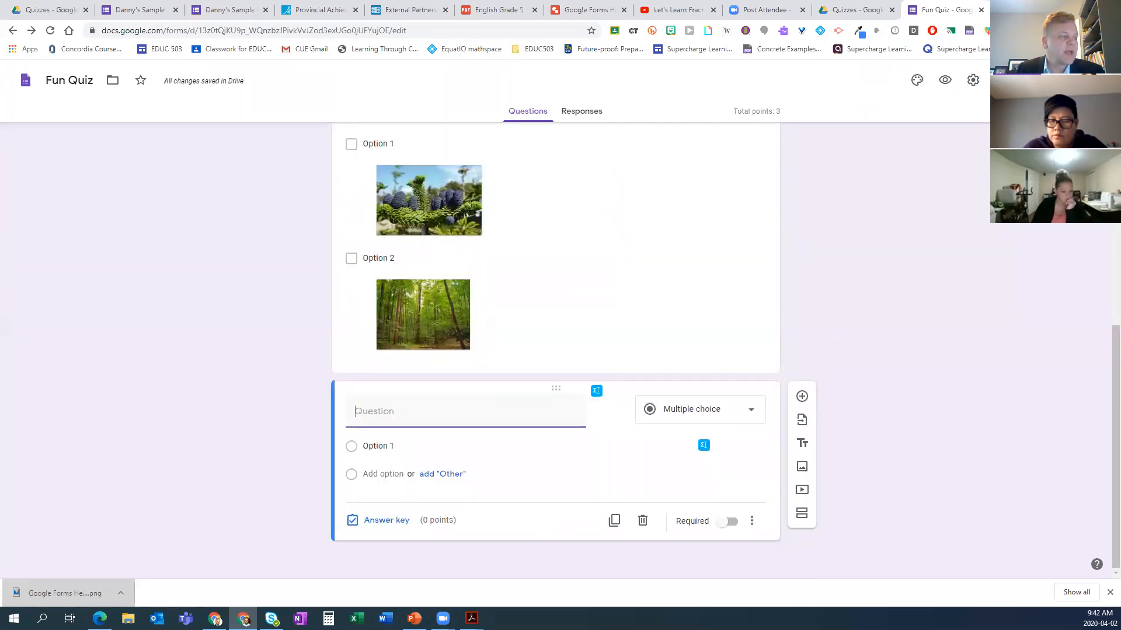
- Switch to Acrobat Reader and examine the Grade 5 Math Intervention PDF's cover page and first multiple-choice question
click(471, 618)
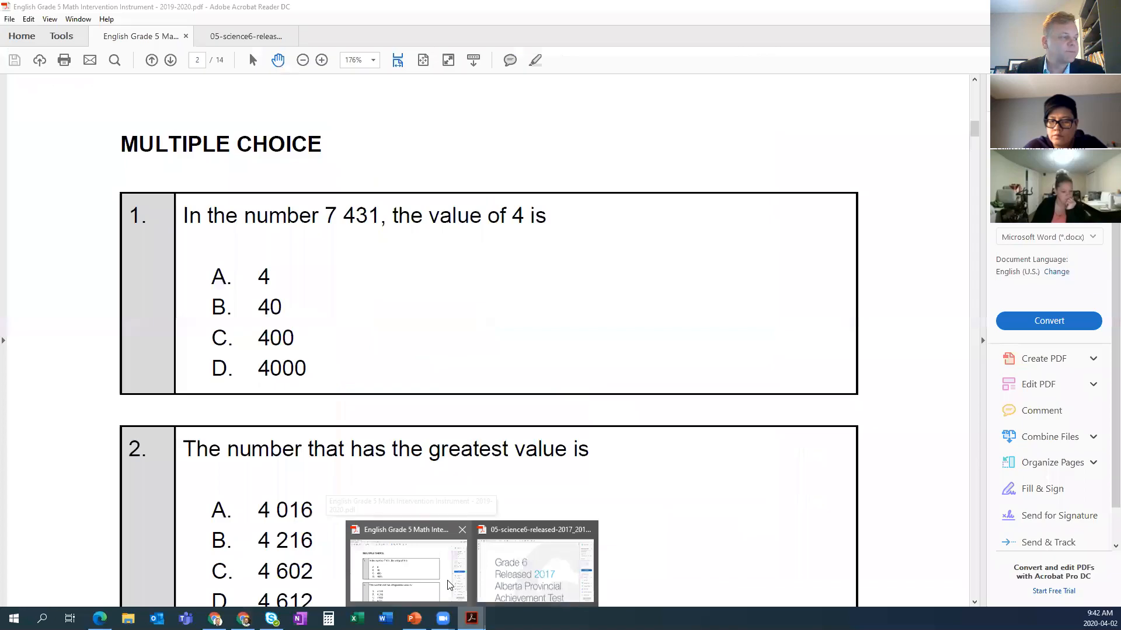
click(450, 585)
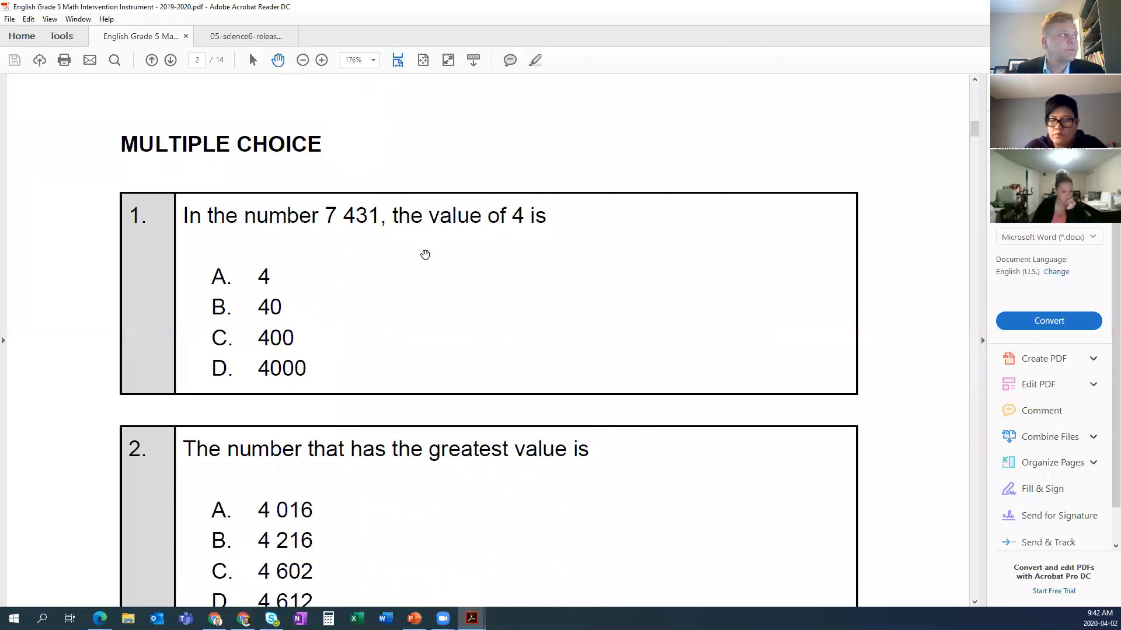
scroll(435, 262, up, 4)
scroll(449, 260, up, 3)
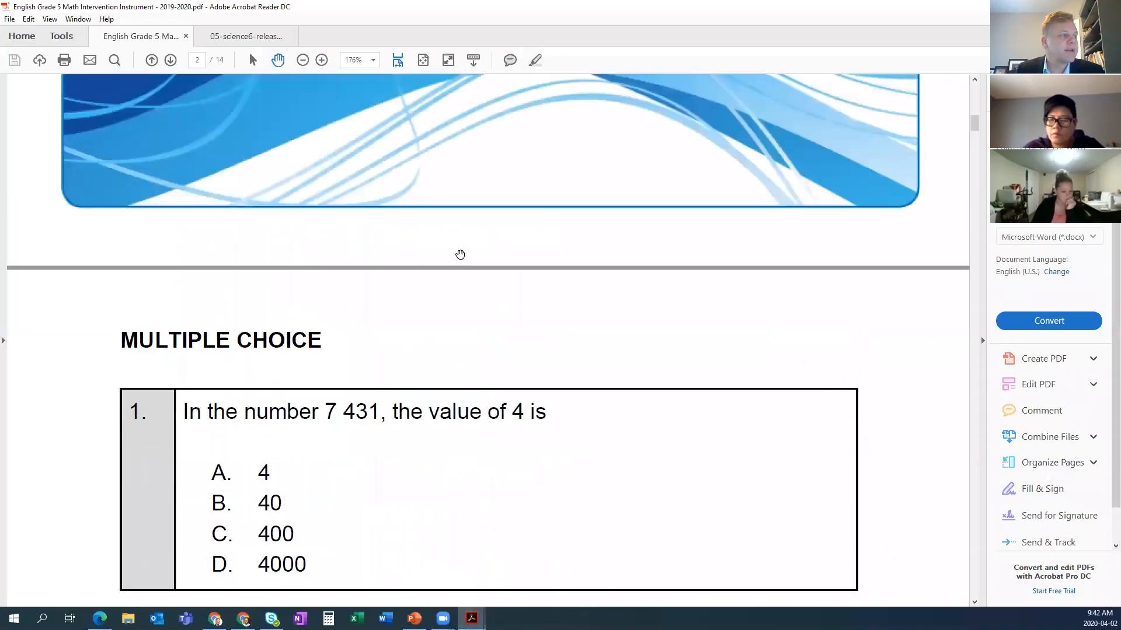
scroll(457, 253, up, 20)
scroll(466, 252, up, 3)
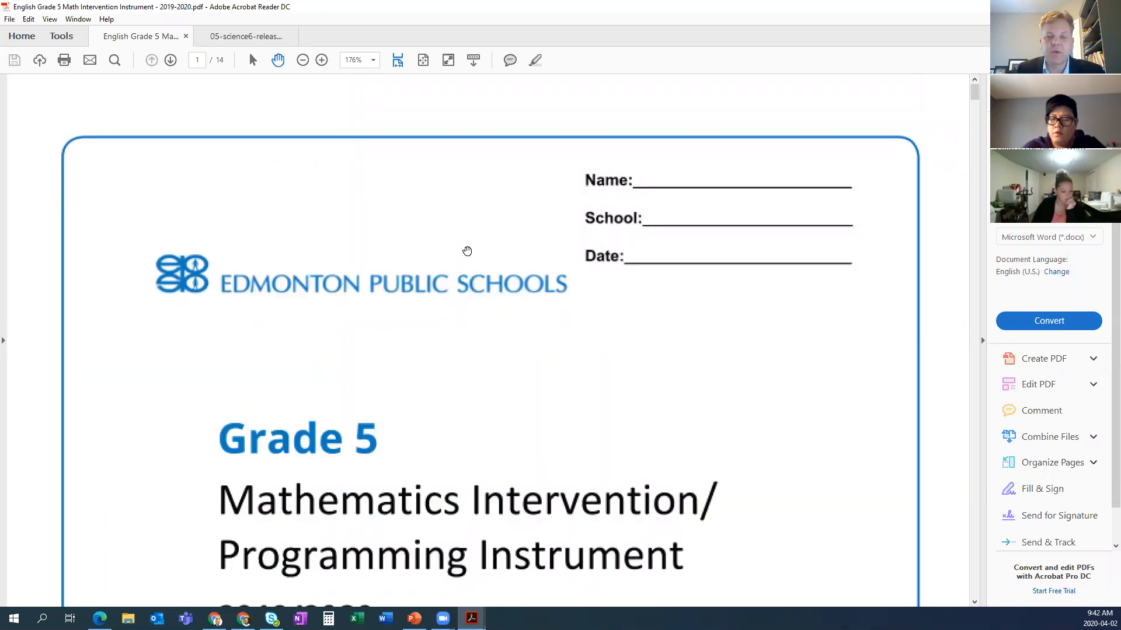
scroll(466, 252, down, 5)
scroll(467, 251, down, 10)
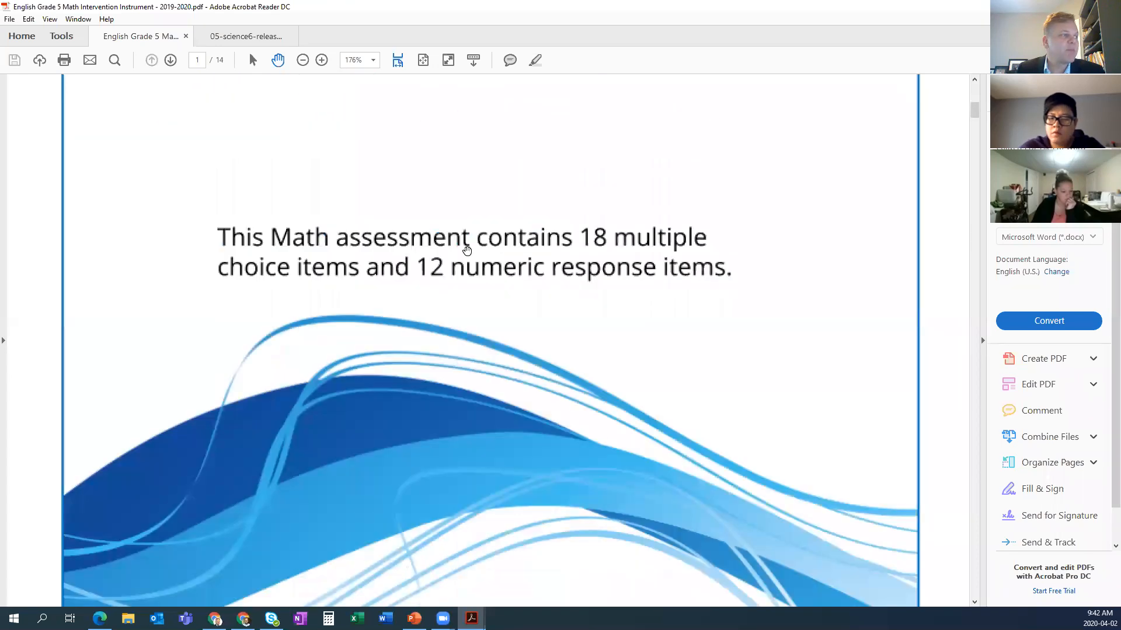
scroll(468, 245, up, 10)
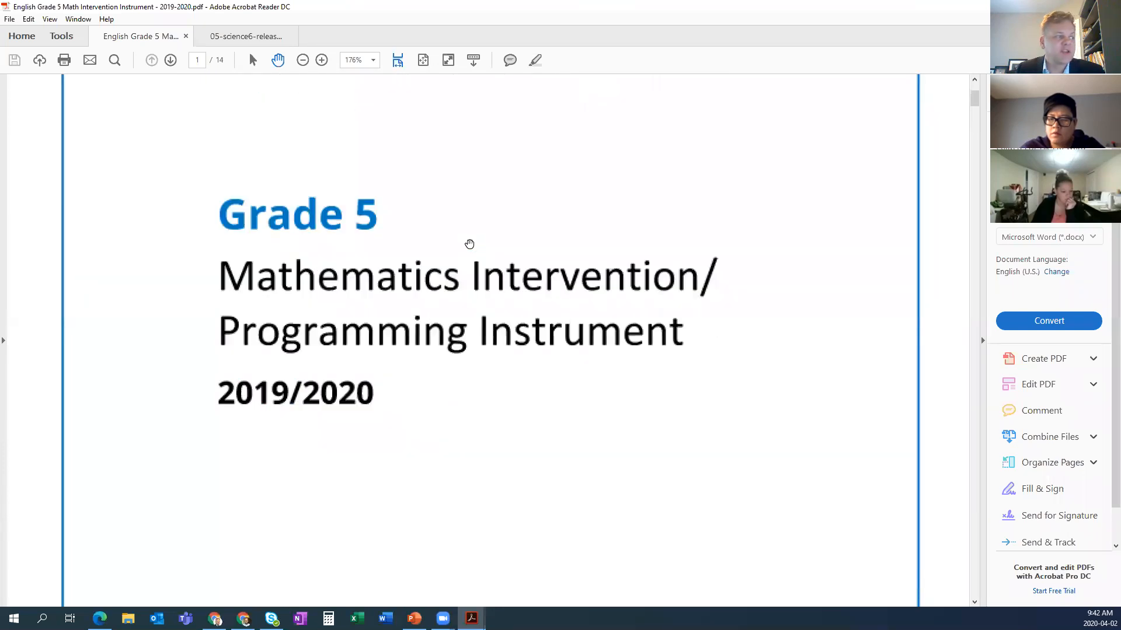
scroll(475, 248, down, 3)
scroll(476, 248, down, 8)
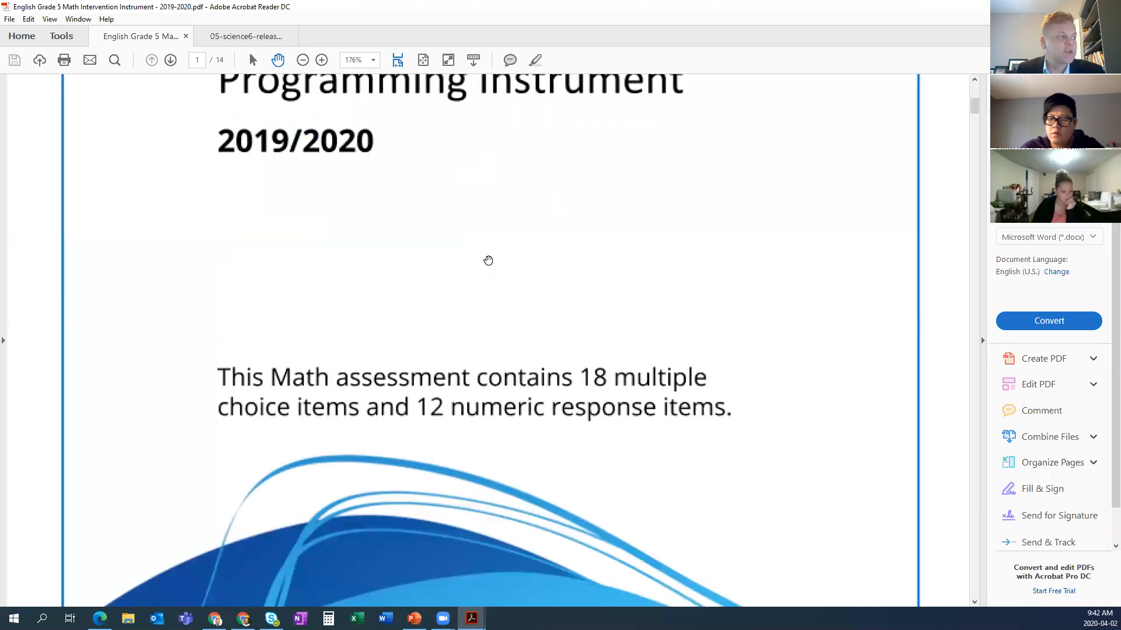
scroll(484, 262, down, 3)
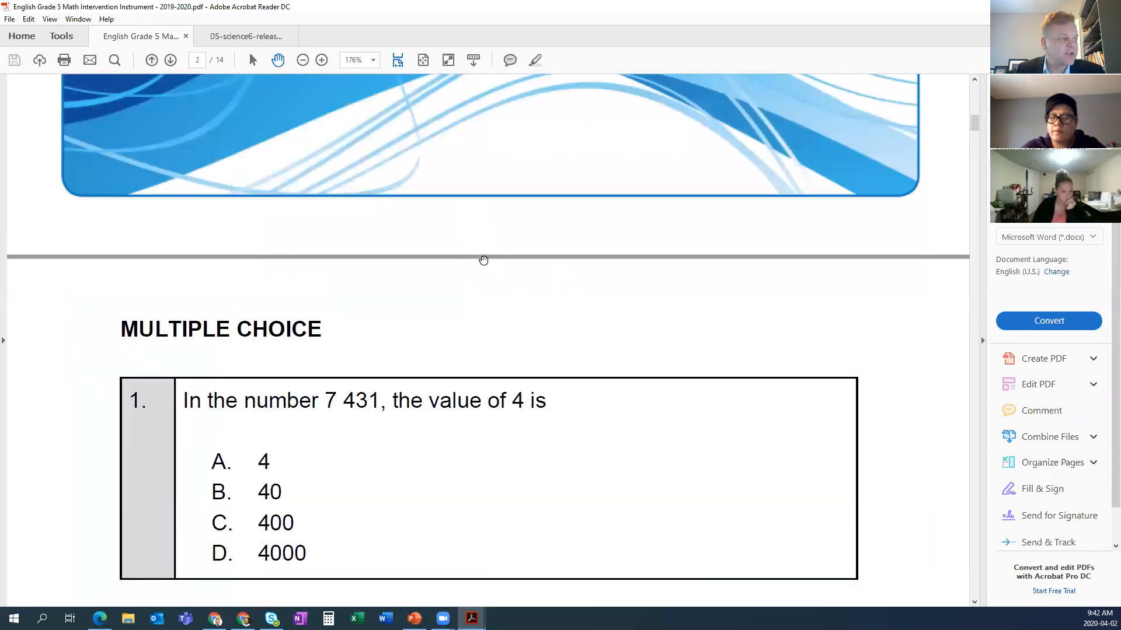
- Switch back to Chrome and view the External Partners page with the math intervention PDFs, plus the Alberta Provincial Achievement Tests page
click(244, 618)
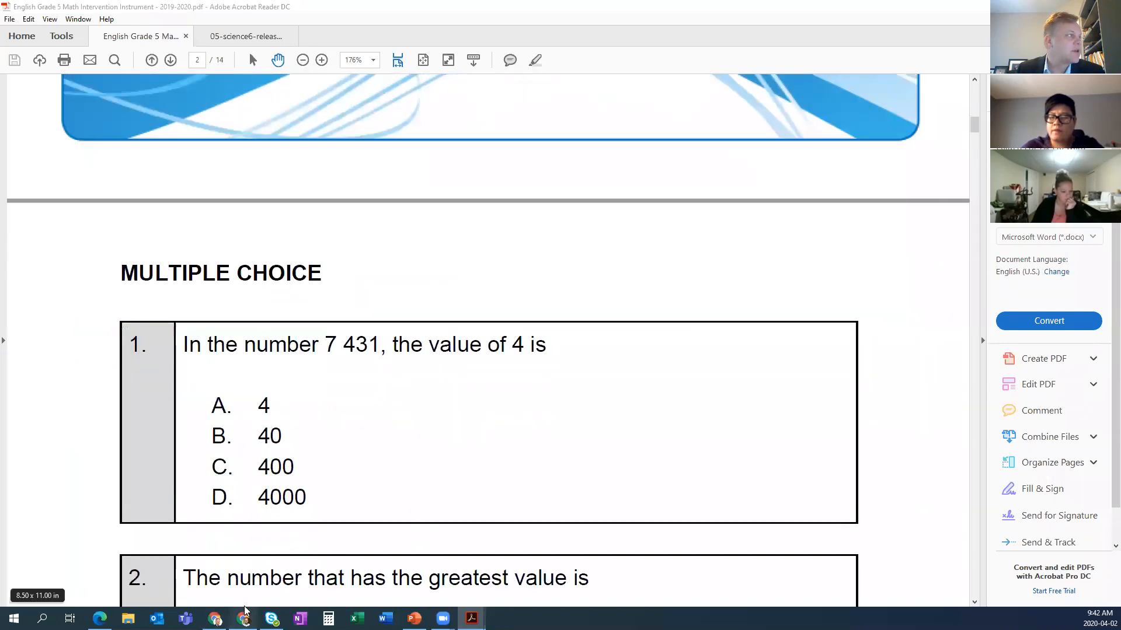
click(409, 10)
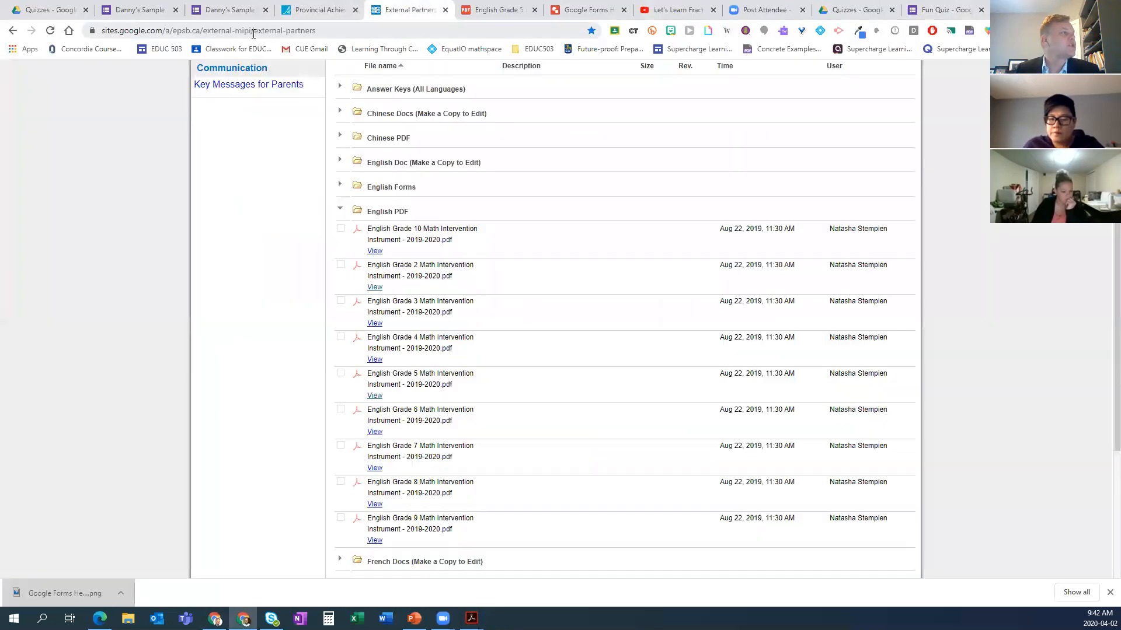
click(268, 31)
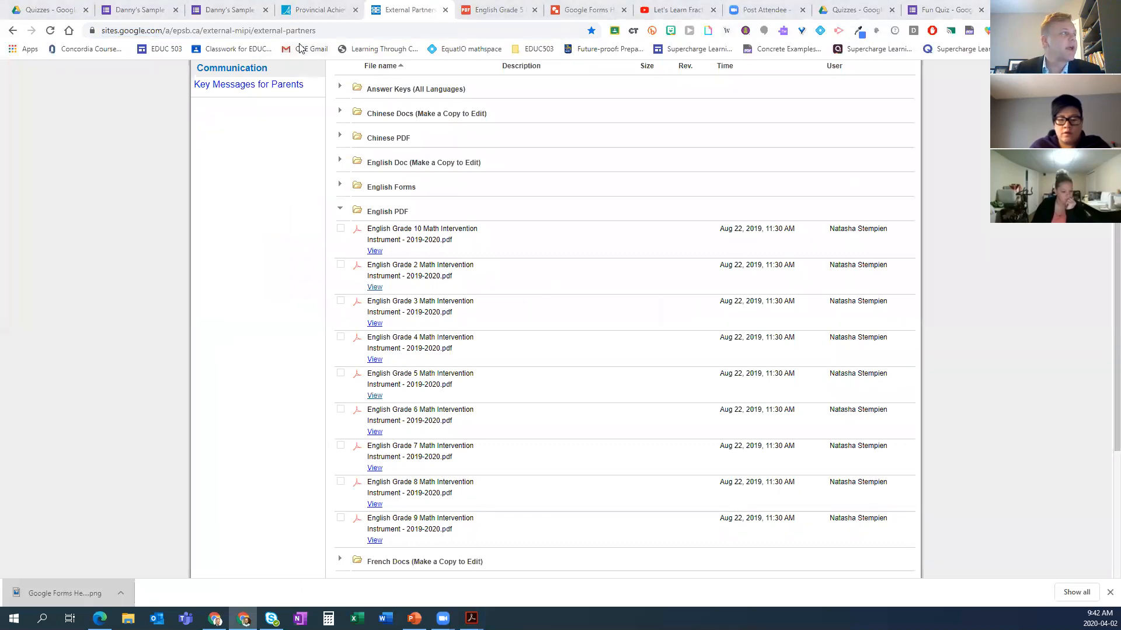
key(ctrl+shift+Tab)
scroll(271, 227, up, 3)
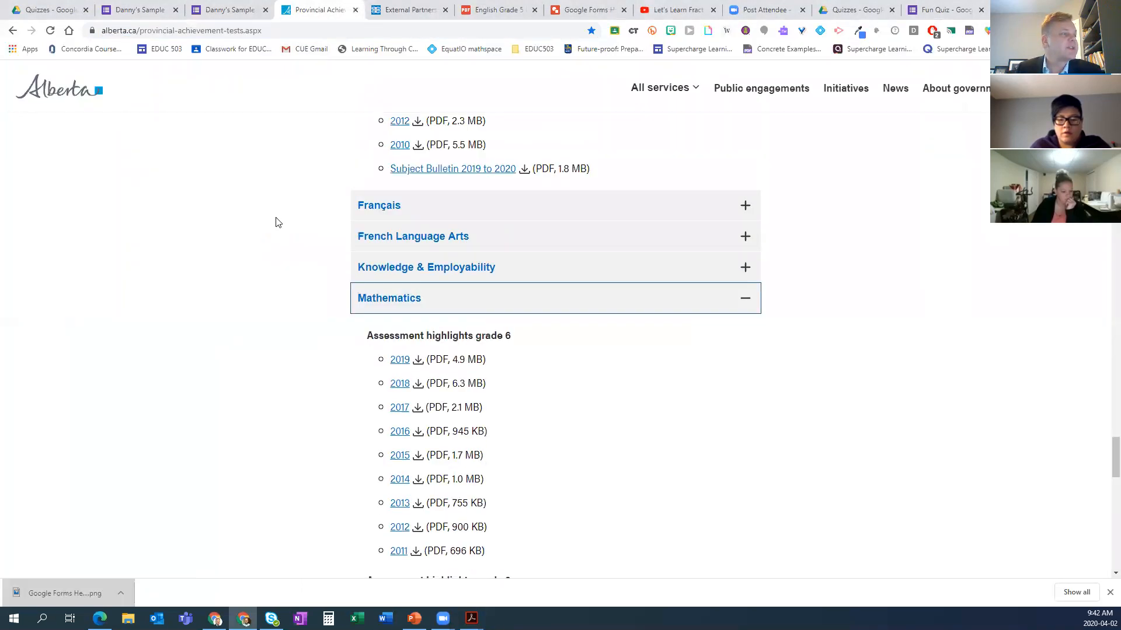
- Review the Mathematics sample questions and released materials on the Alberta Provincial Achievement Tests page, and copy the page's web address
click(276, 32)
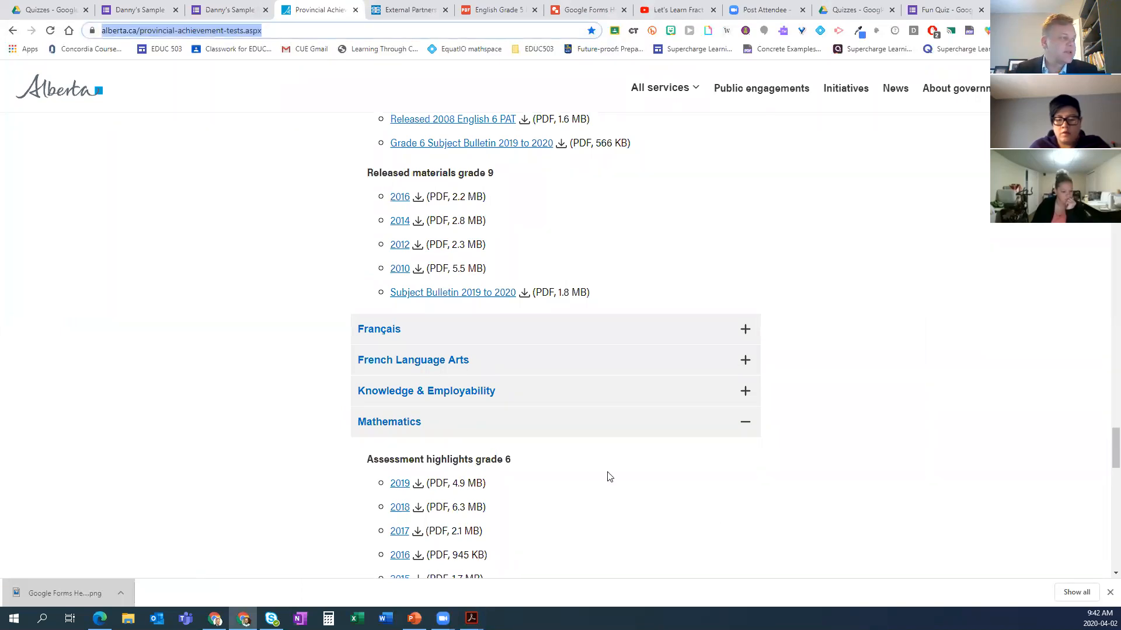
scroll(560, 476, down, 4)
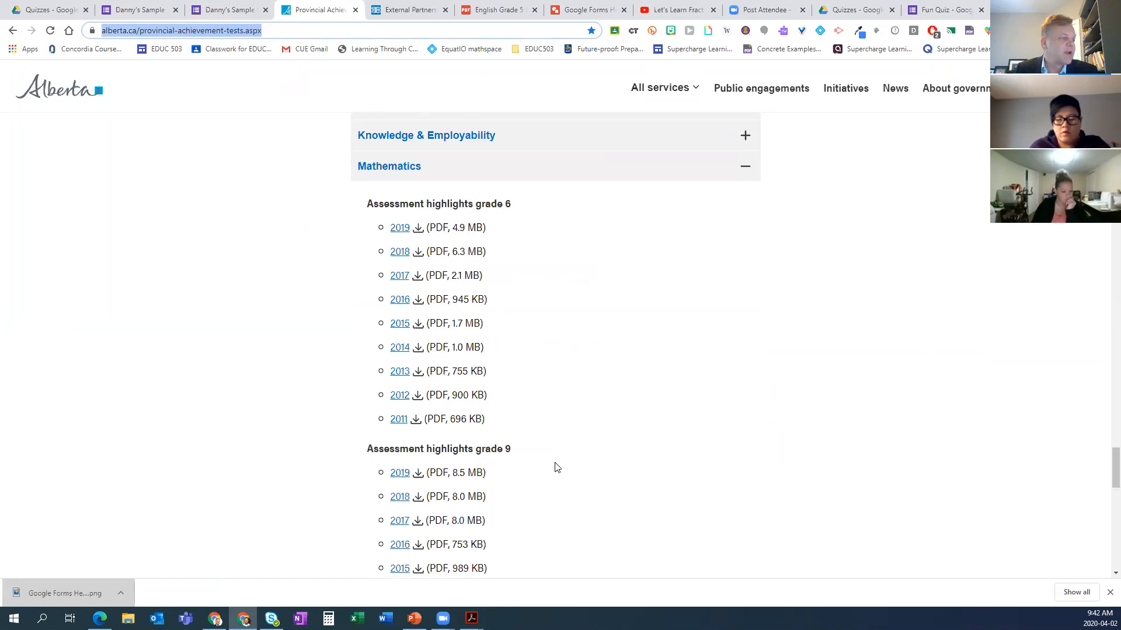
scroll(555, 467, down, 5)
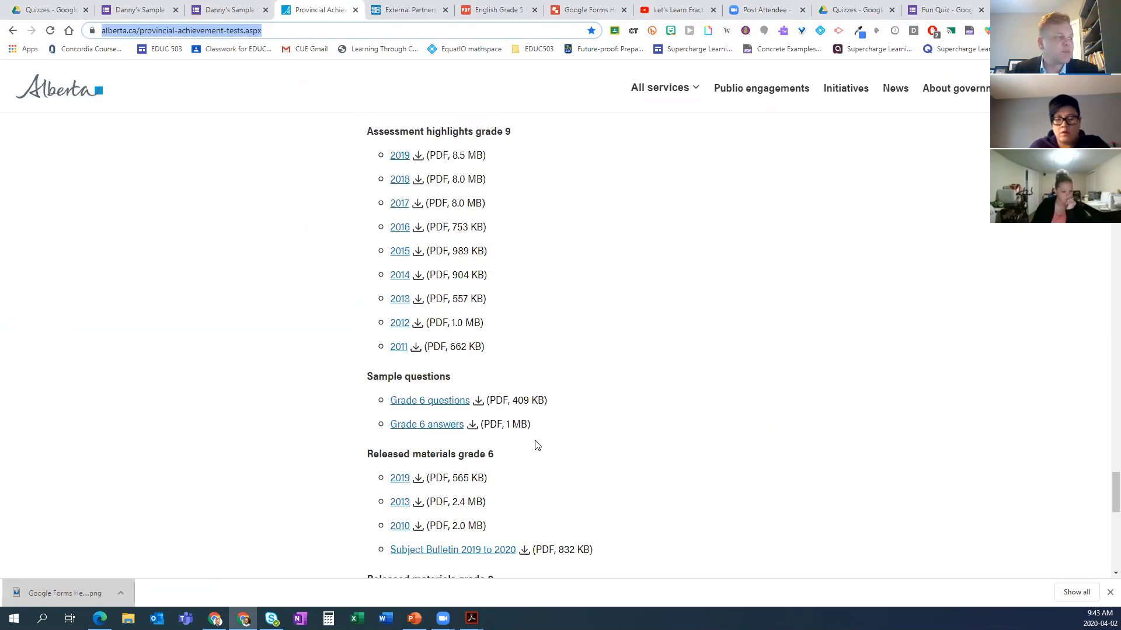
scroll(548, 444, down, 3)
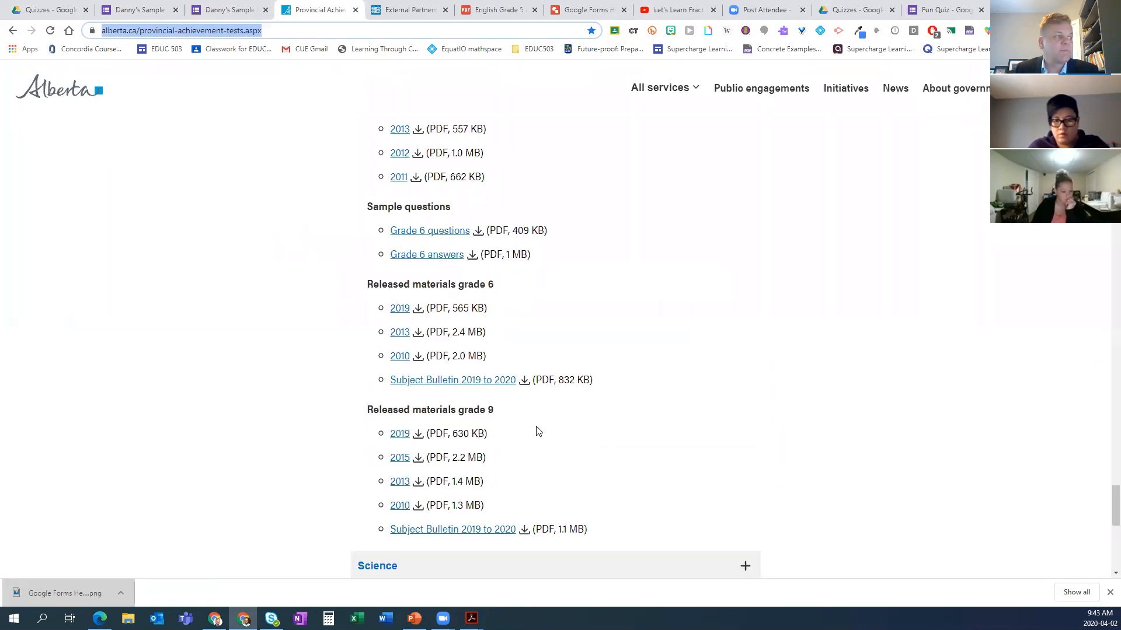
scroll(538, 432, down, 2)
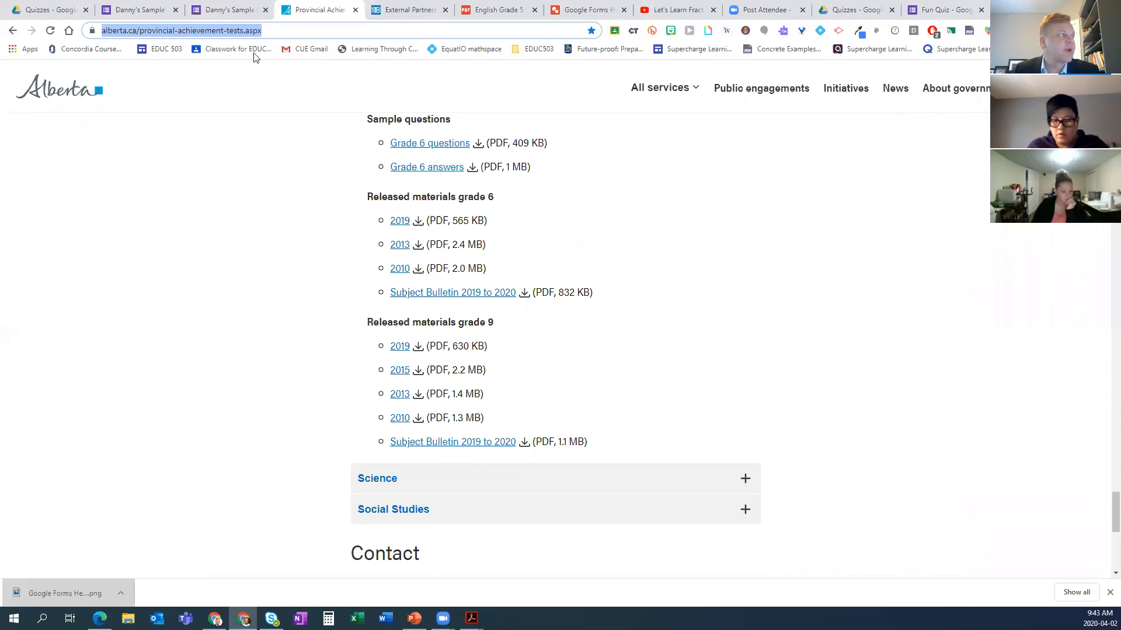
right_click(253, 31)
click(276, 92)
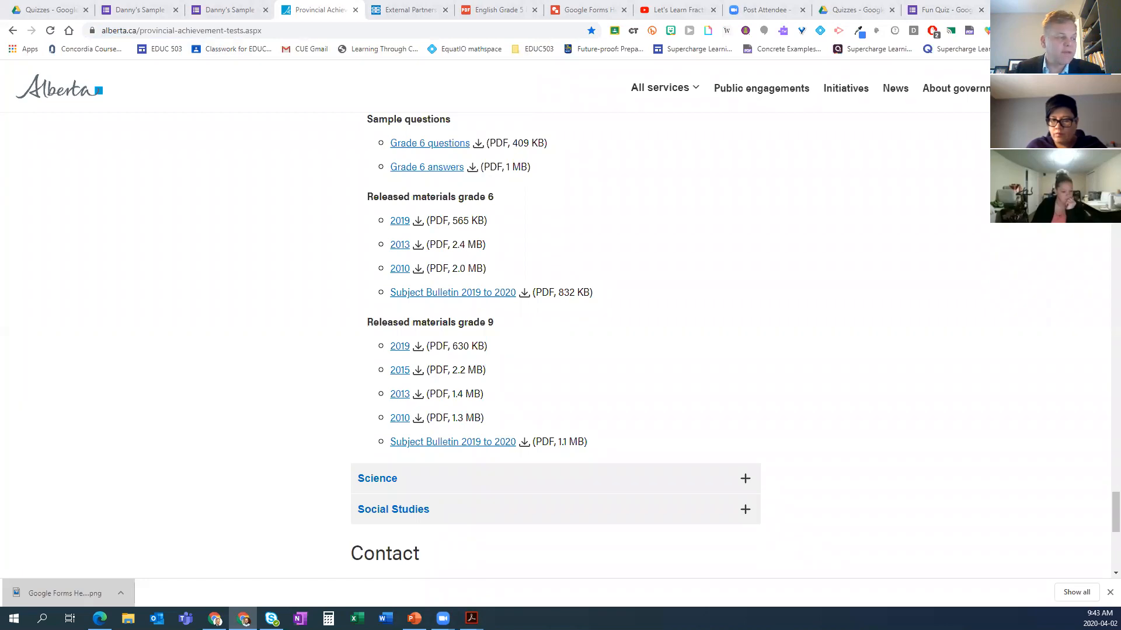
- Switch to the Grade 5 Math Intervention PDF in Acrobat Reader and arrange it side by side with Chrome showing the Fun Quiz editor
mouse_move(472, 618)
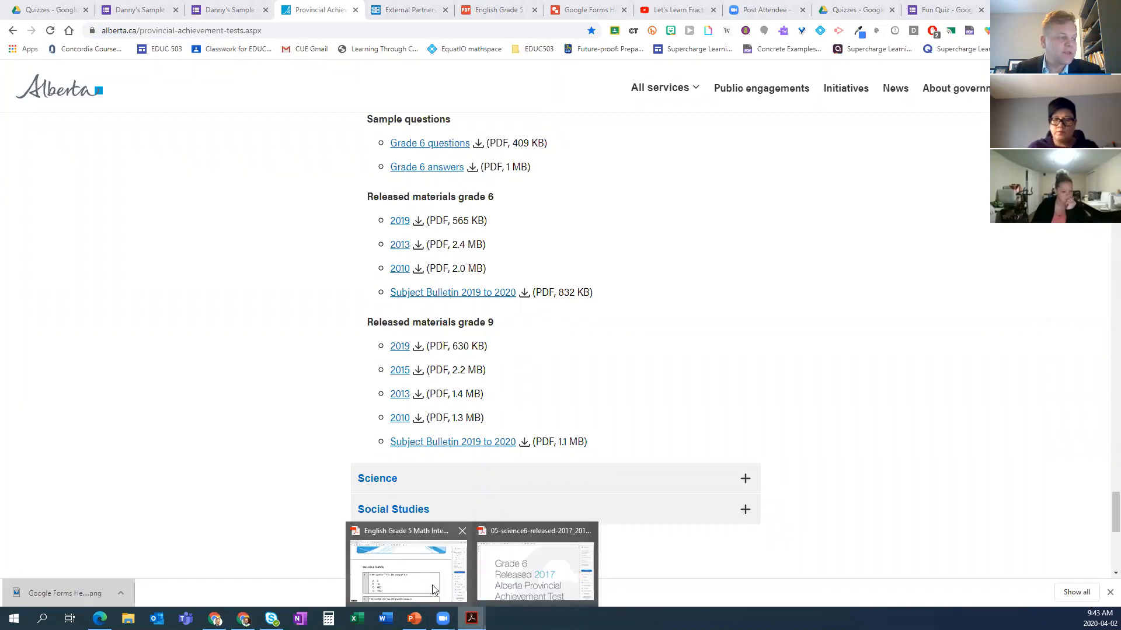
click(433, 589)
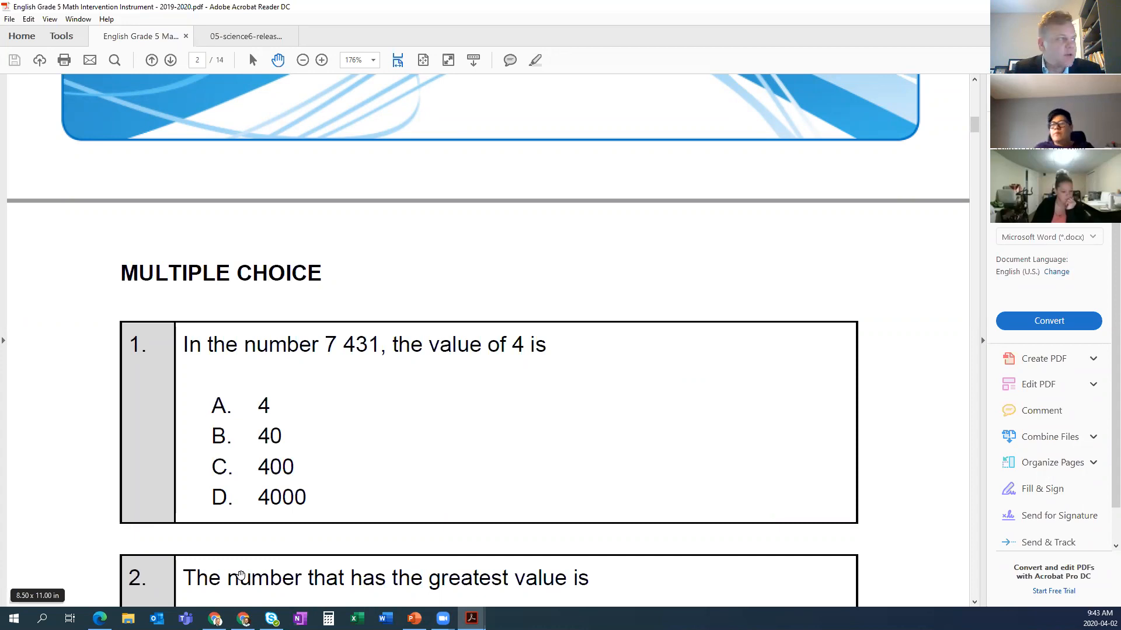
key(super+Left)
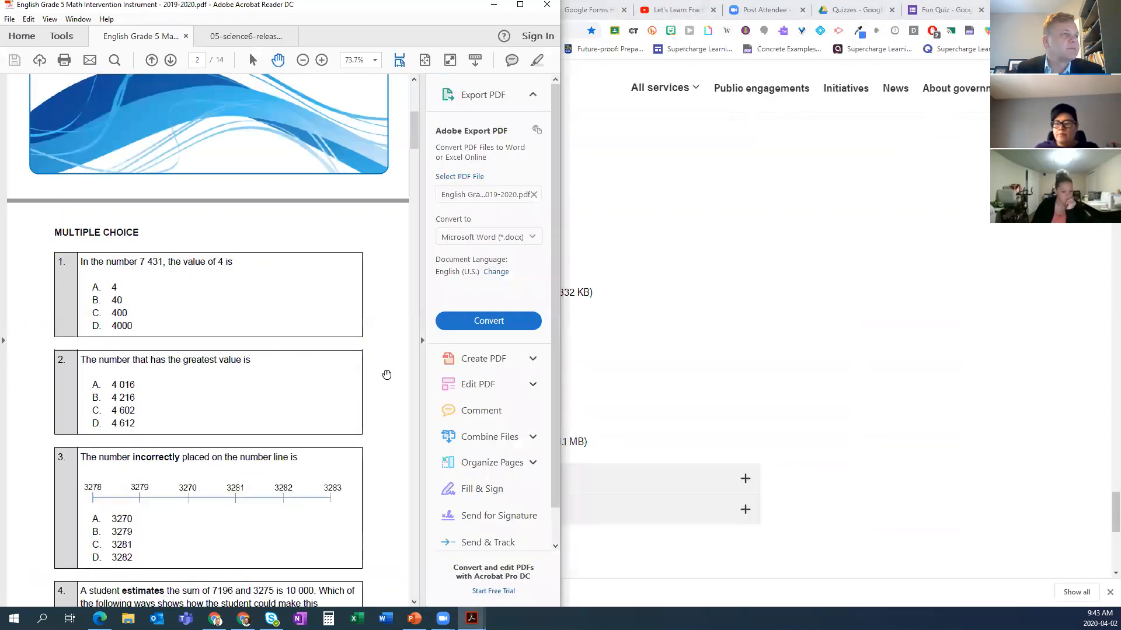
click(863, 349)
key(super+Right)
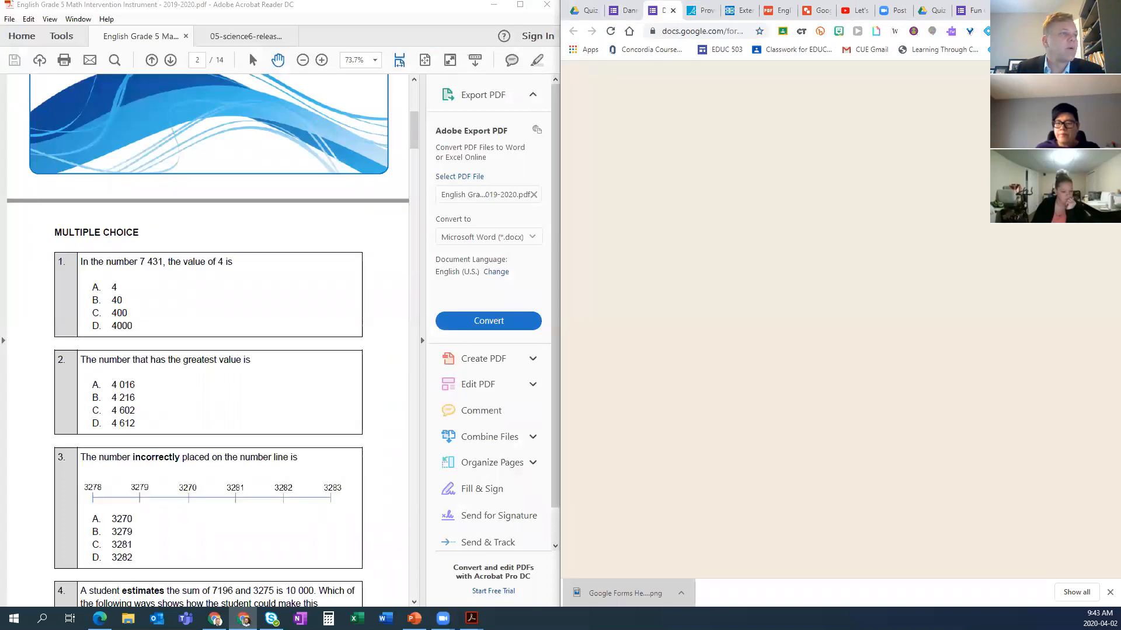
click(662, 9)
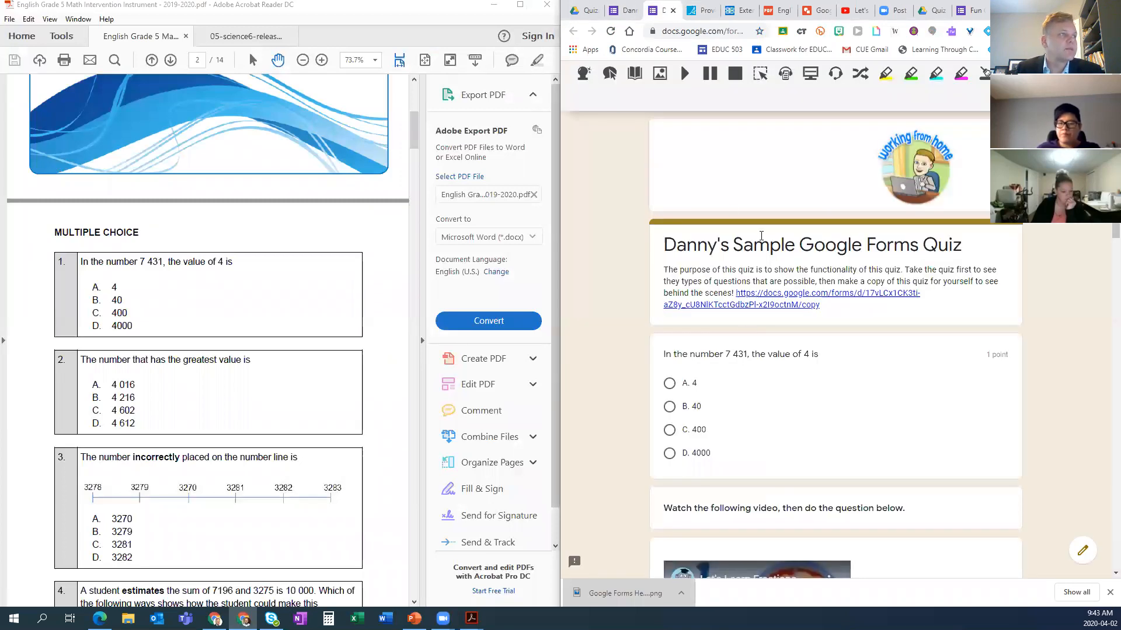
click(971, 10)
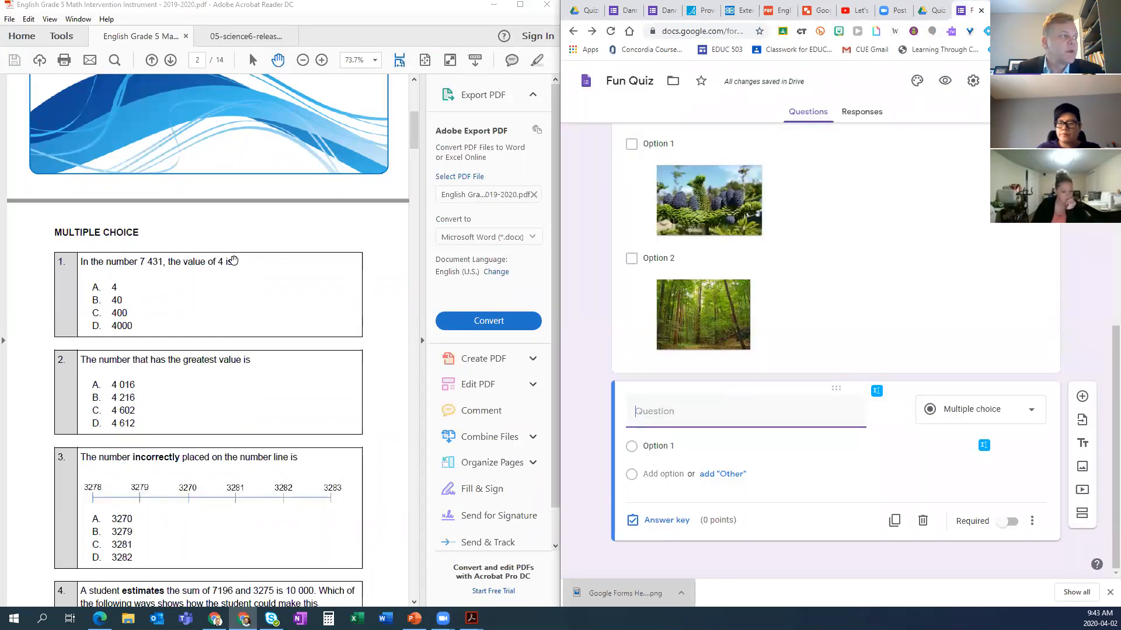
- Copy the PDF's question 1, "In the number 7 431, the value of 4 is", into the blank question's title
click(253, 59)
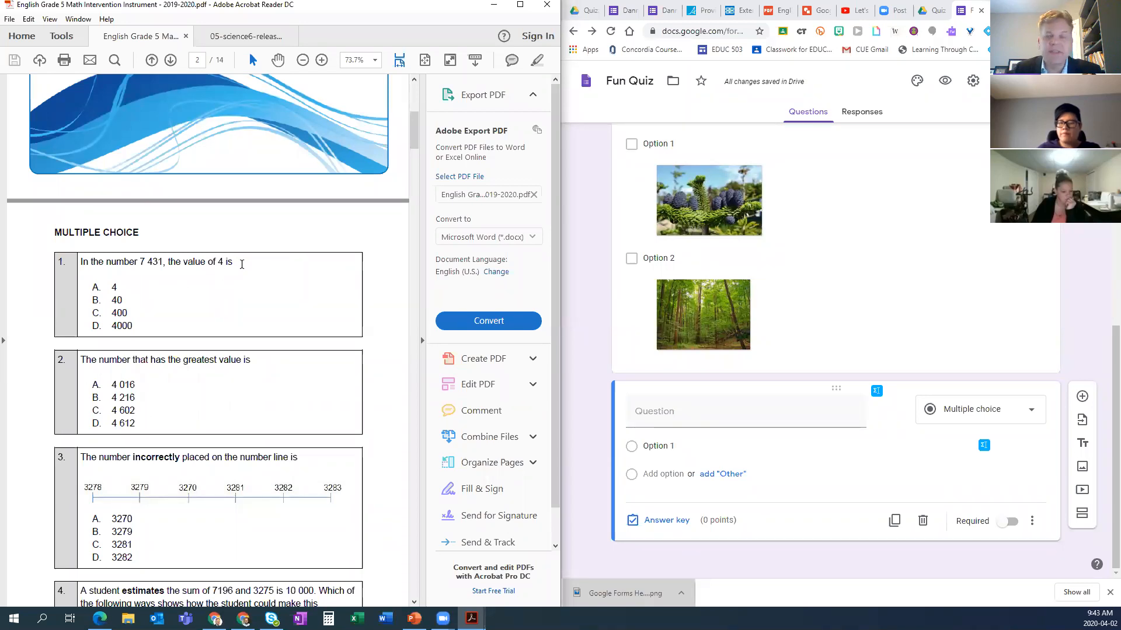
drag(242, 264, 80, 263)
key(ctrl+c)
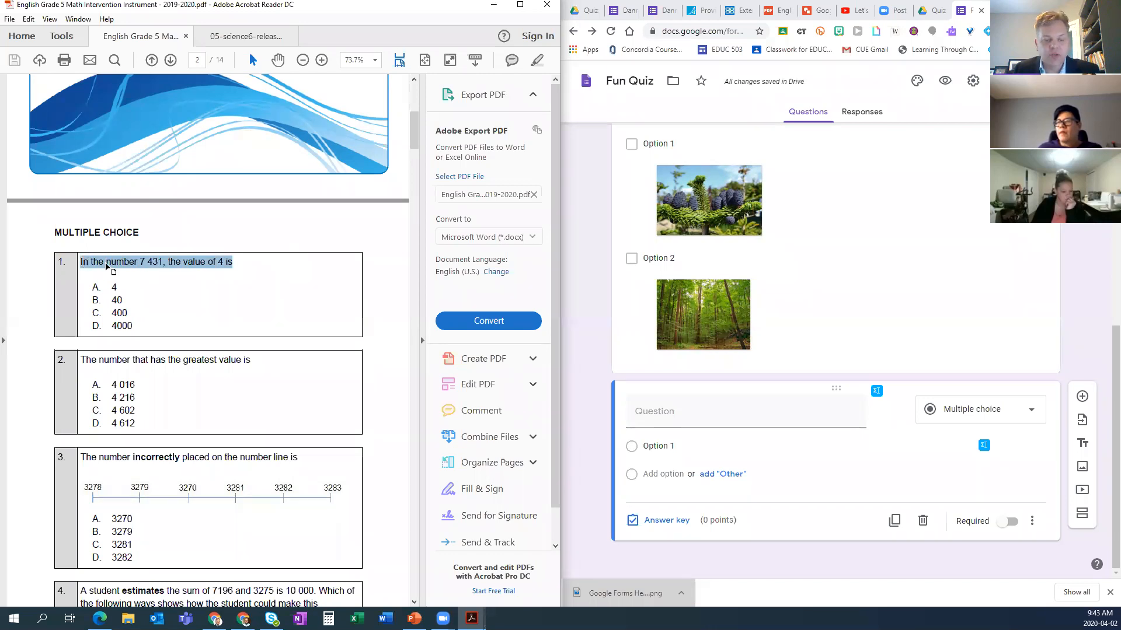
click(716, 408)
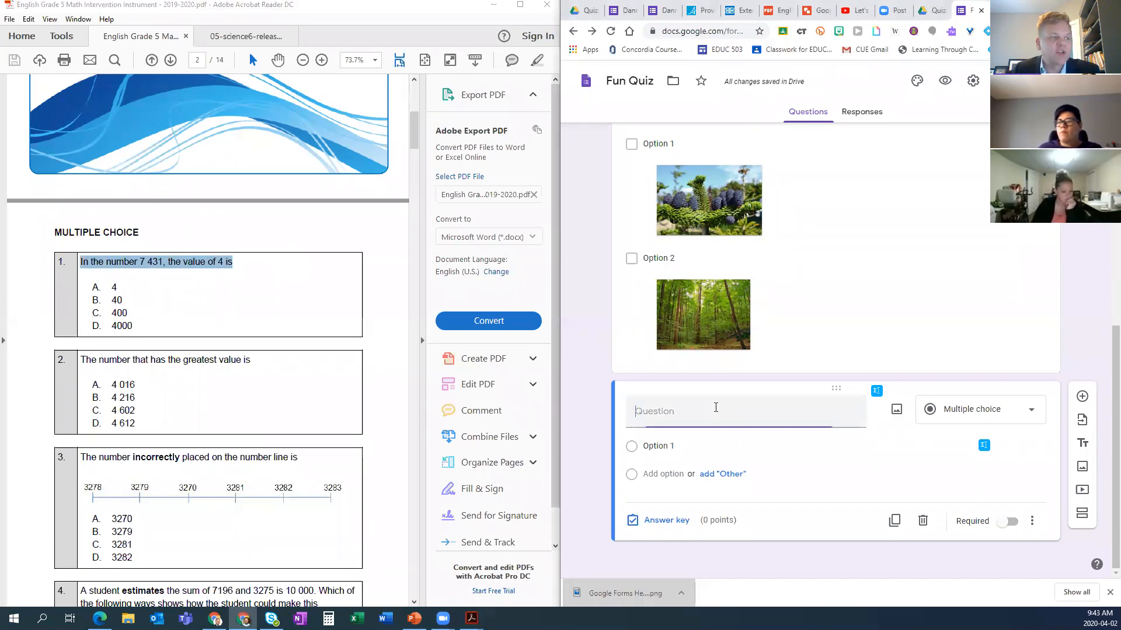
key(ctrl+v)
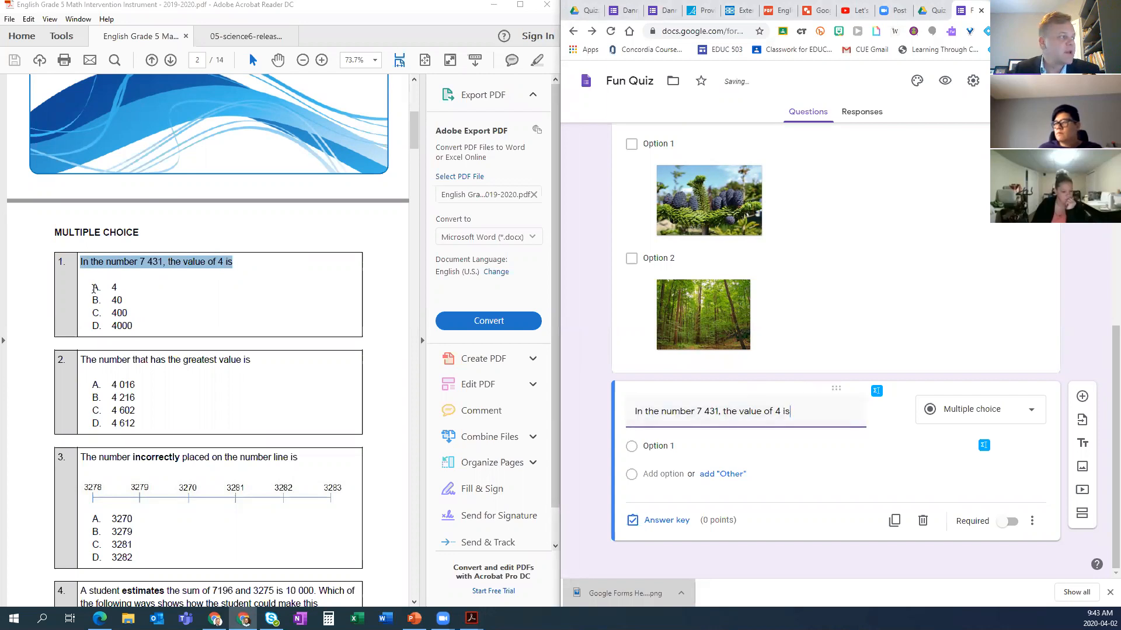
- Copy question 1's four choices, A. 4, B. 40, C. 400 and D. 4000, from the PDF into the question's answer options
drag(92, 285, 151, 334)
key(ctrl+c)
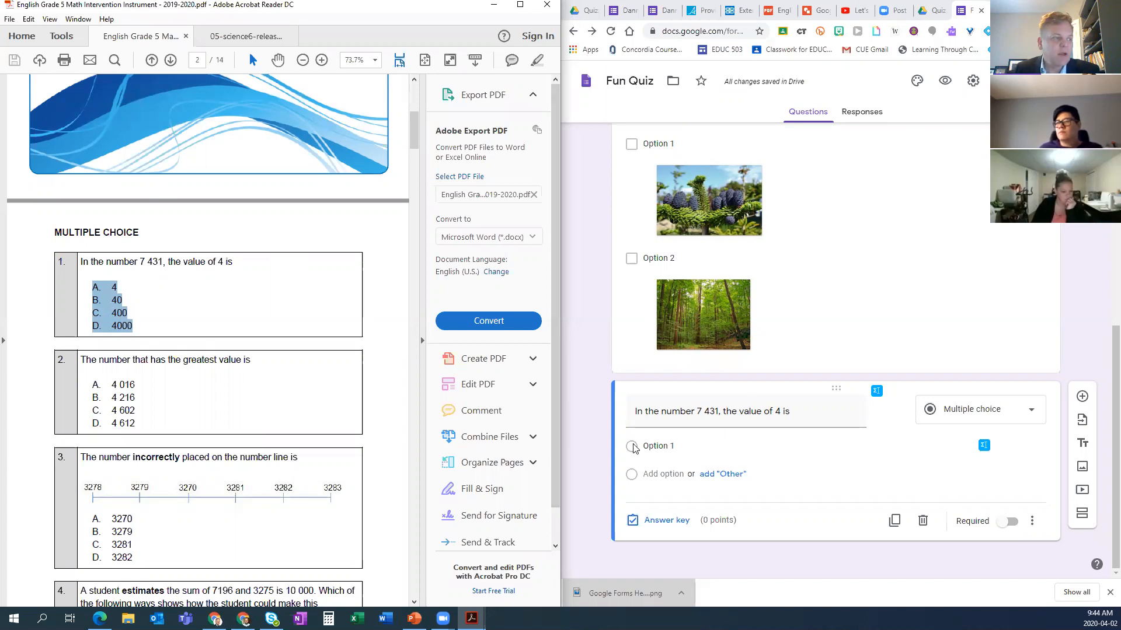
click(664, 445)
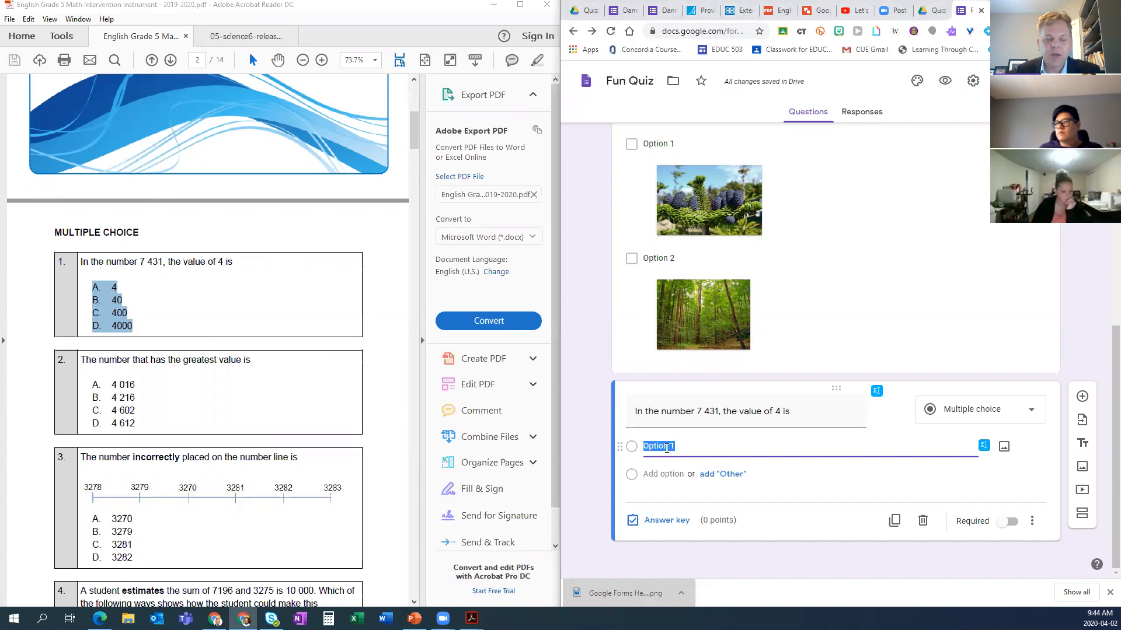
key(ctrl+v)
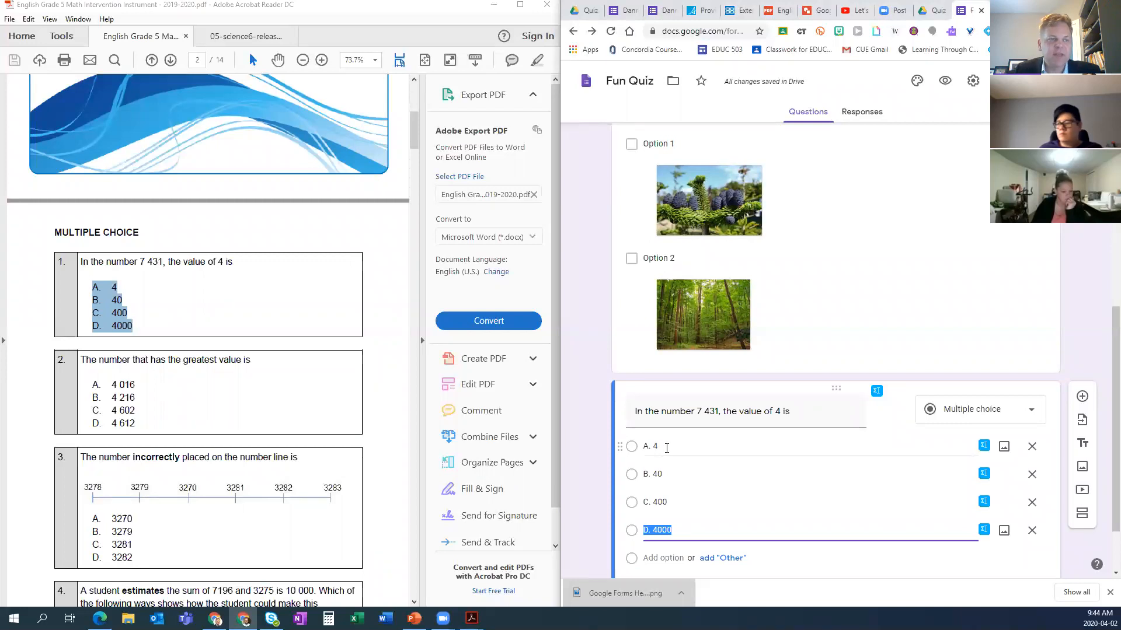
scroll(786, 449, down, 2)
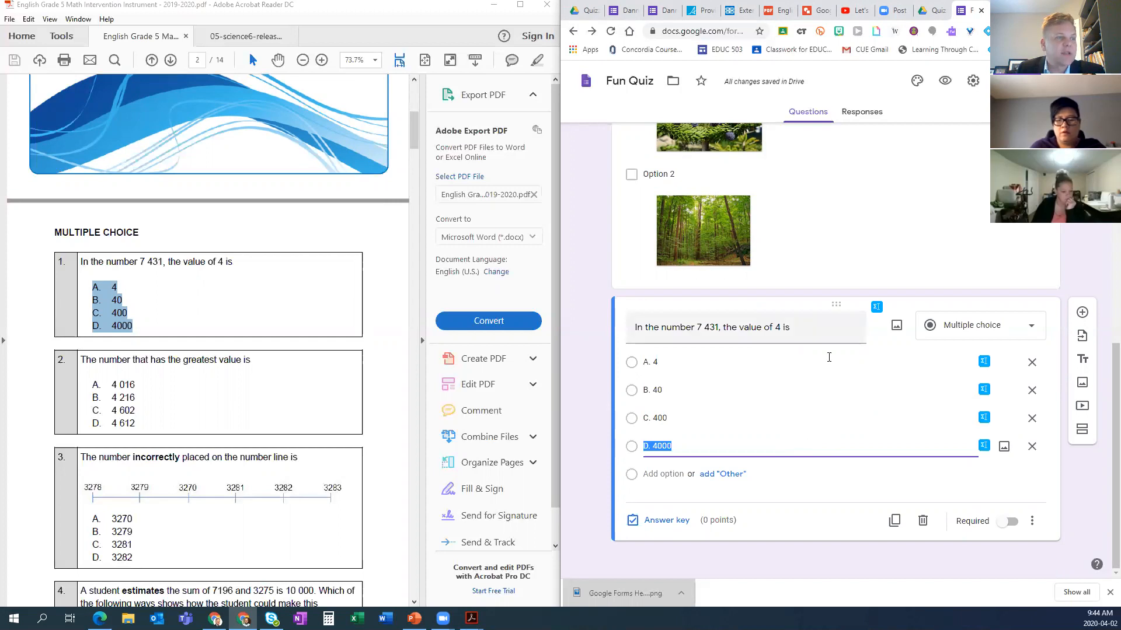
click(897, 326)
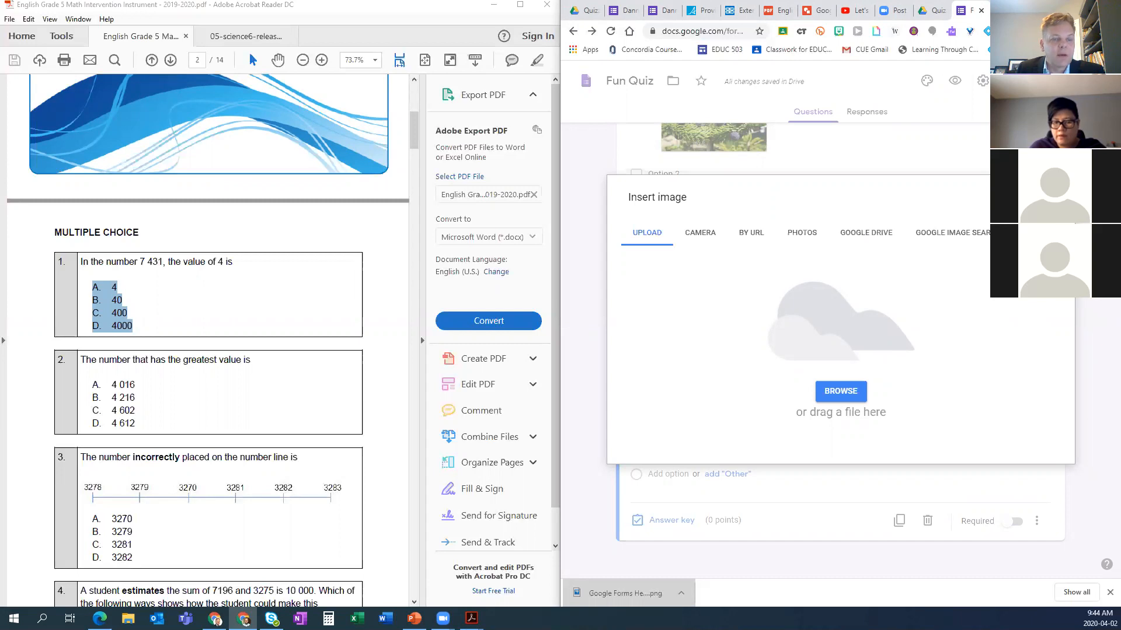
click(1055, 197)
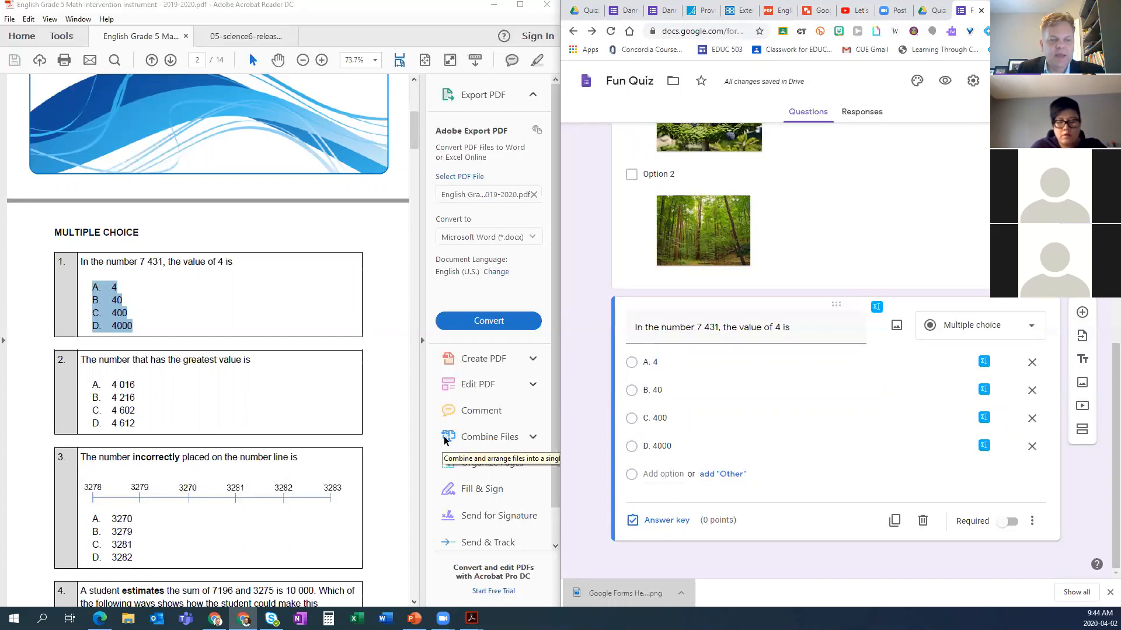
- Add a new multiple-choice question to Fun Quiz and fill its title with the PDF's question 2, "The number that has the greatest value is"
scroll(327, 434, down, 2)
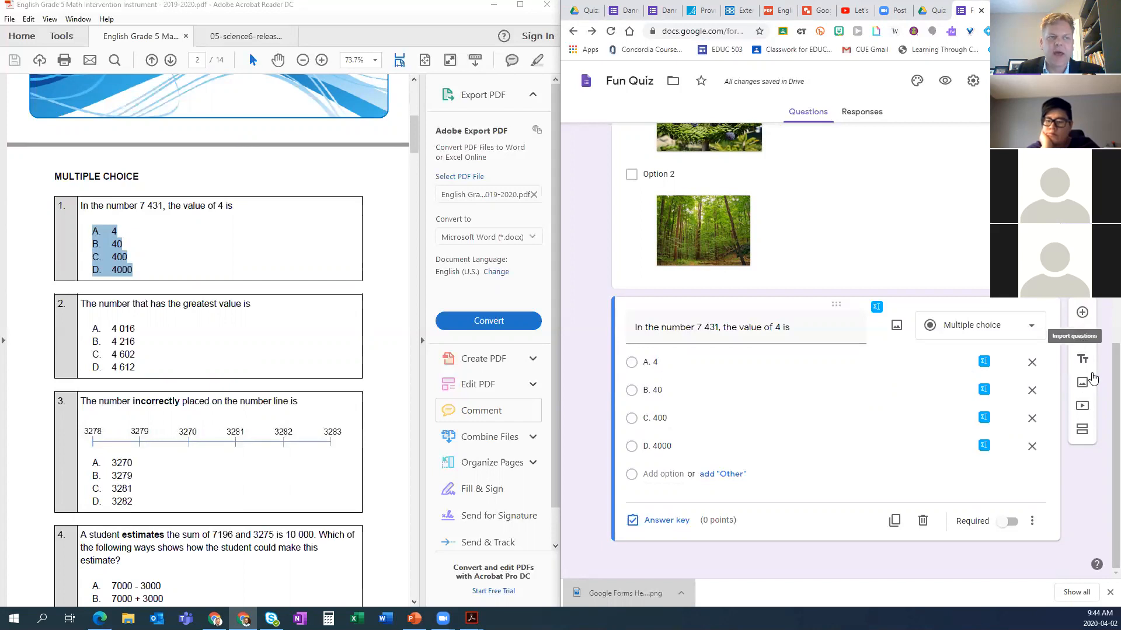
click(1087, 313)
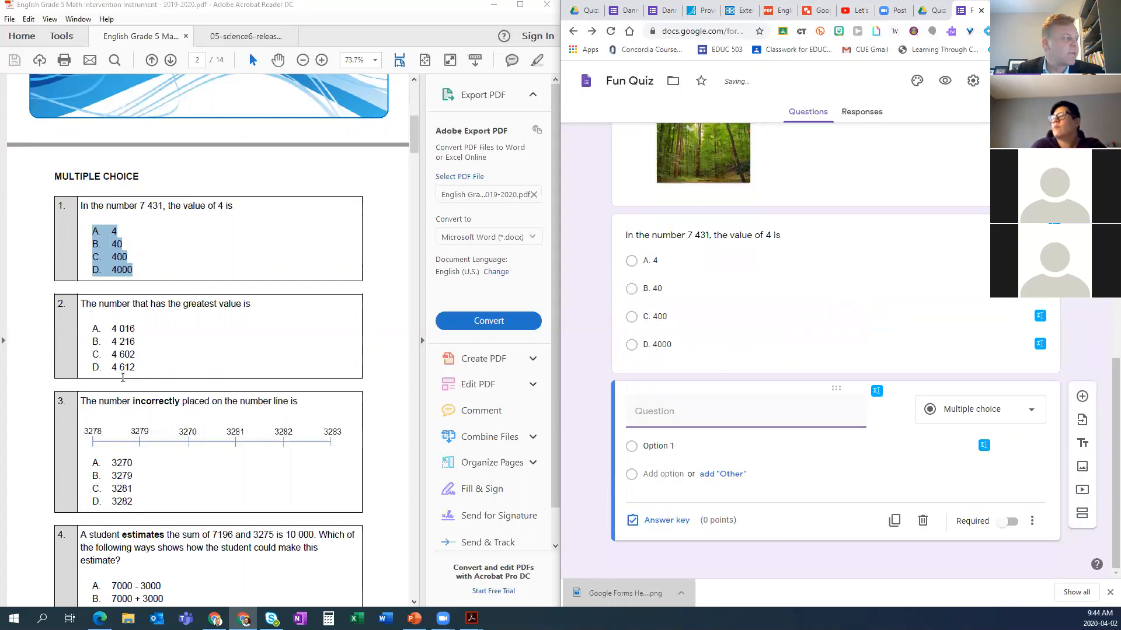
drag(84, 304, 255, 302)
key(ctrl+c)
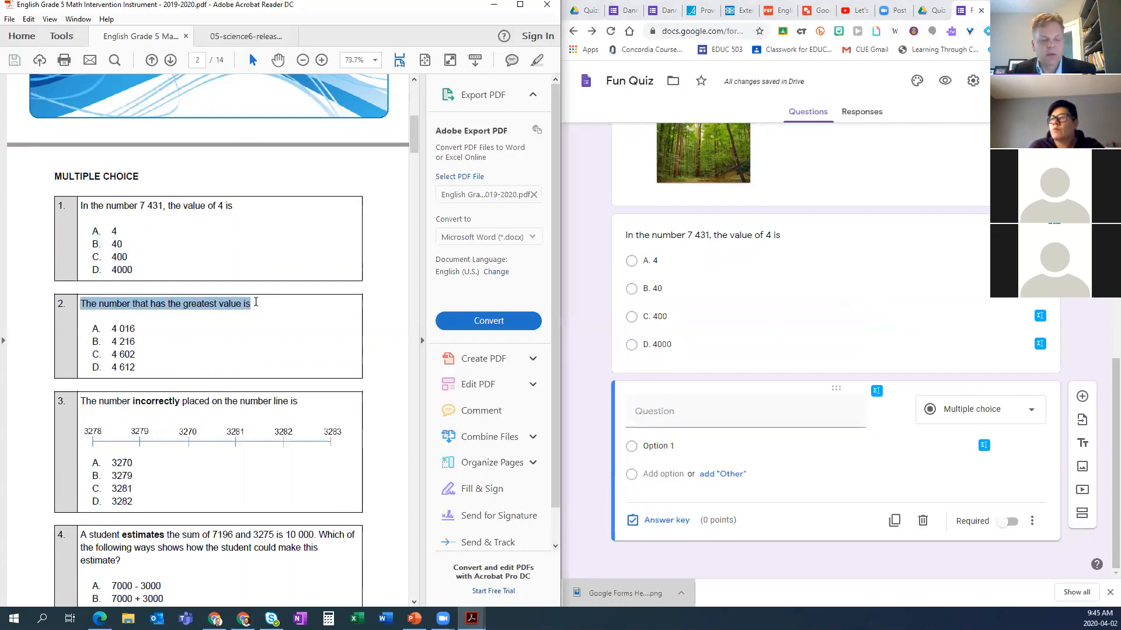
click(655, 412)
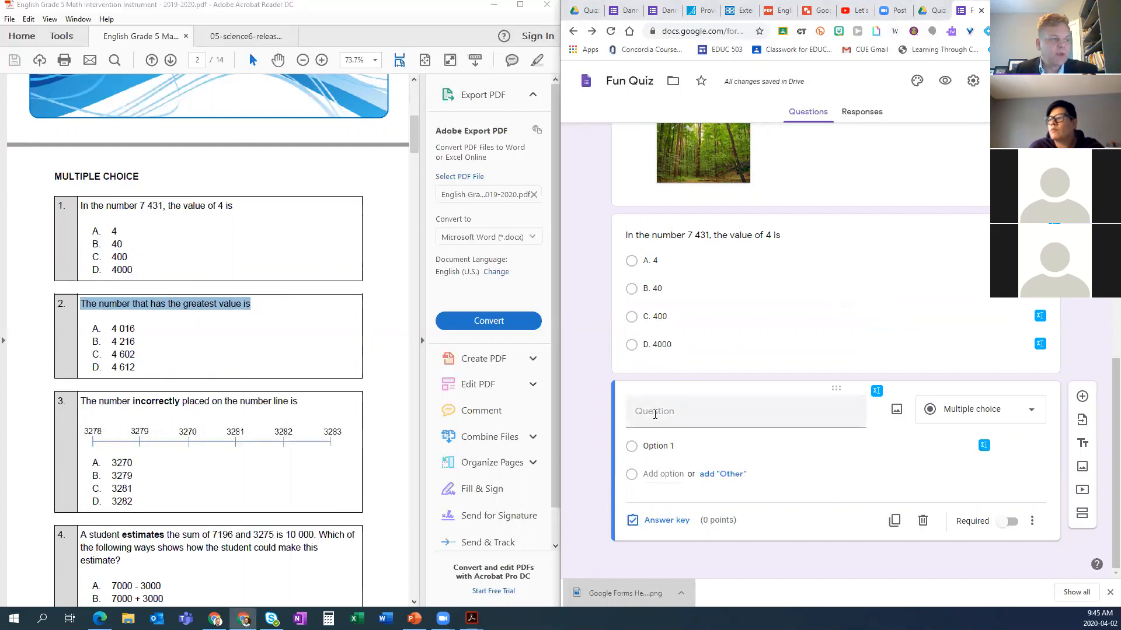
key(ctrl+v)
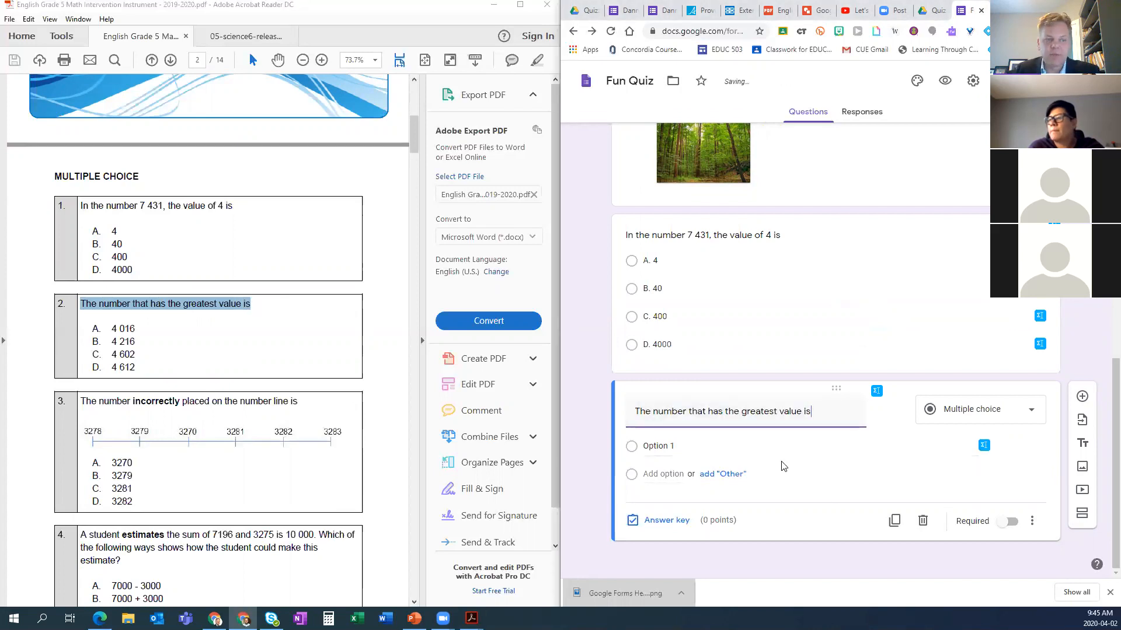
- Copy question 2's choices, A. 4 016, B. 4 216, C. 4 602 and D. 4 612, from the PDF into the new question's options
drag(91, 334, 158, 371)
key(ctrl+c)
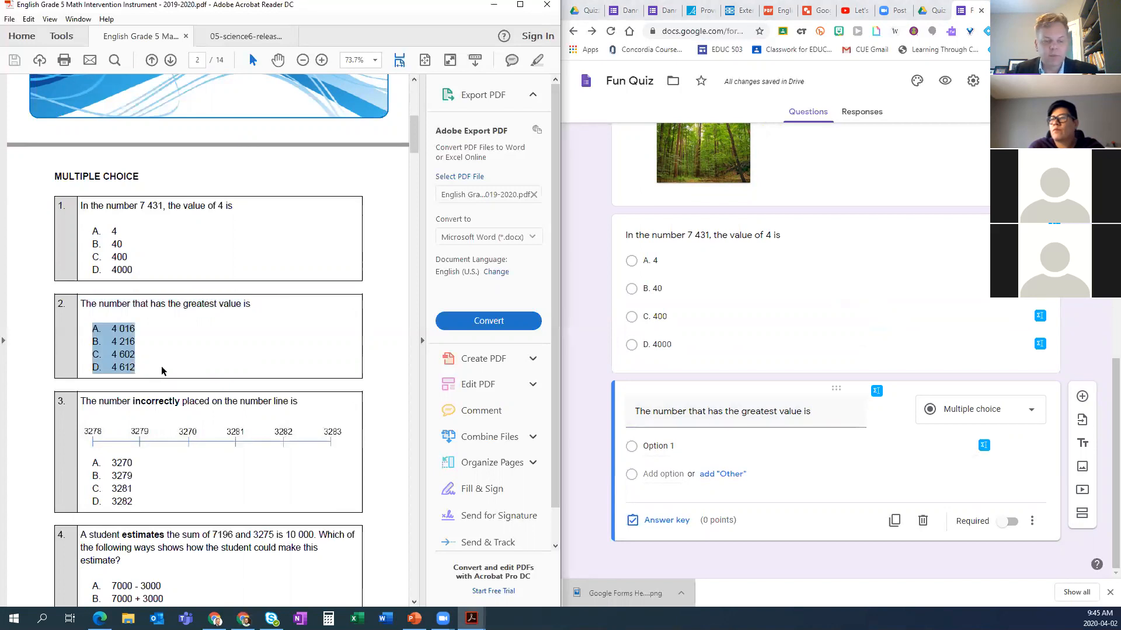
click(674, 441)
click(674, 442)
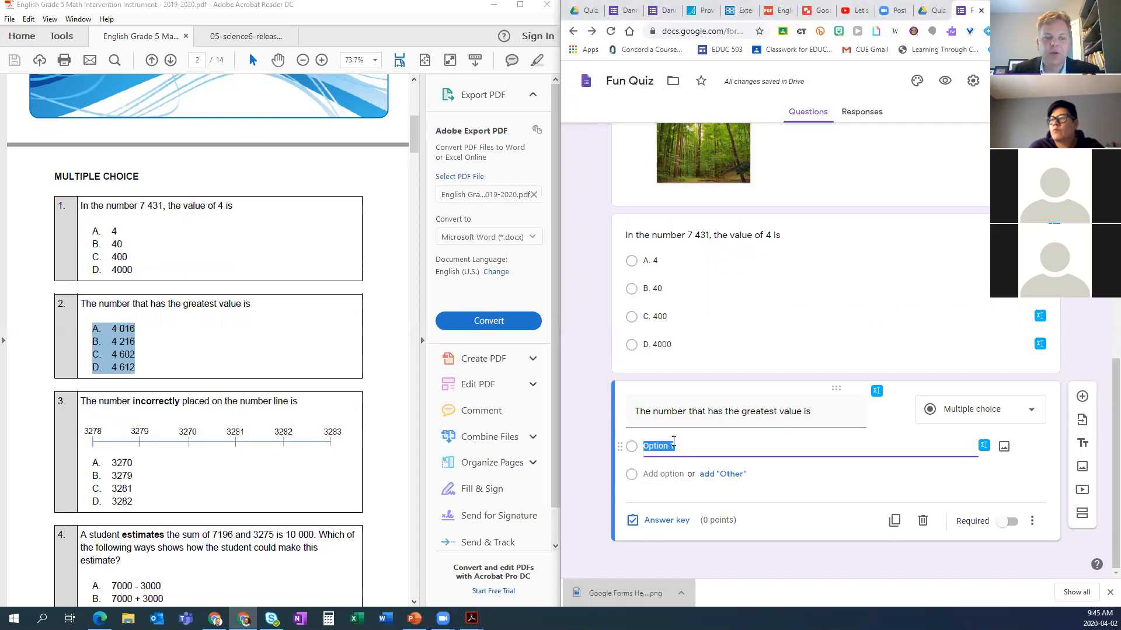
key(ctrl+v)
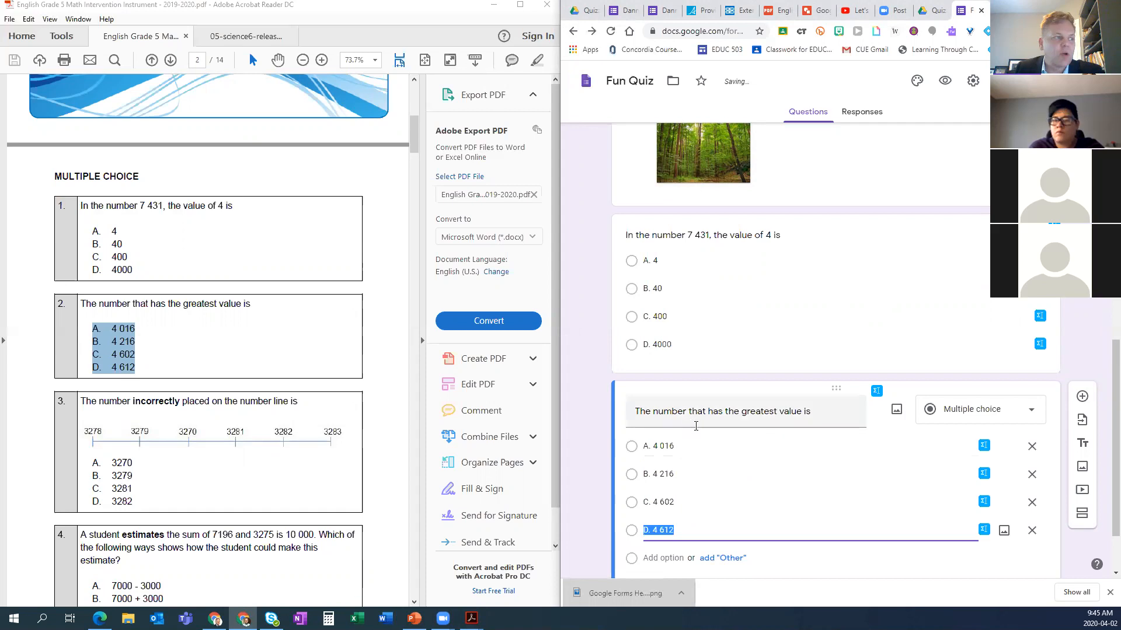
scroll(723, 460, down, 2)
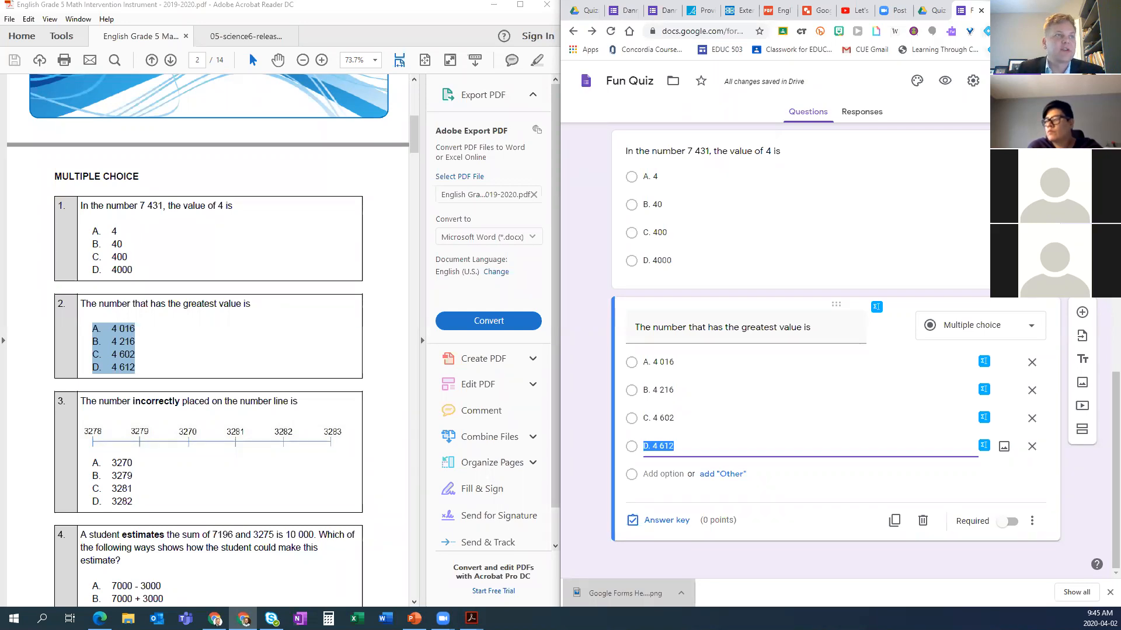
- Maximize Chrome, switch to the sample Google Forms quiz's editor and examine its questions, including the shaded-fraction and shape-image options
click(1080, 5)
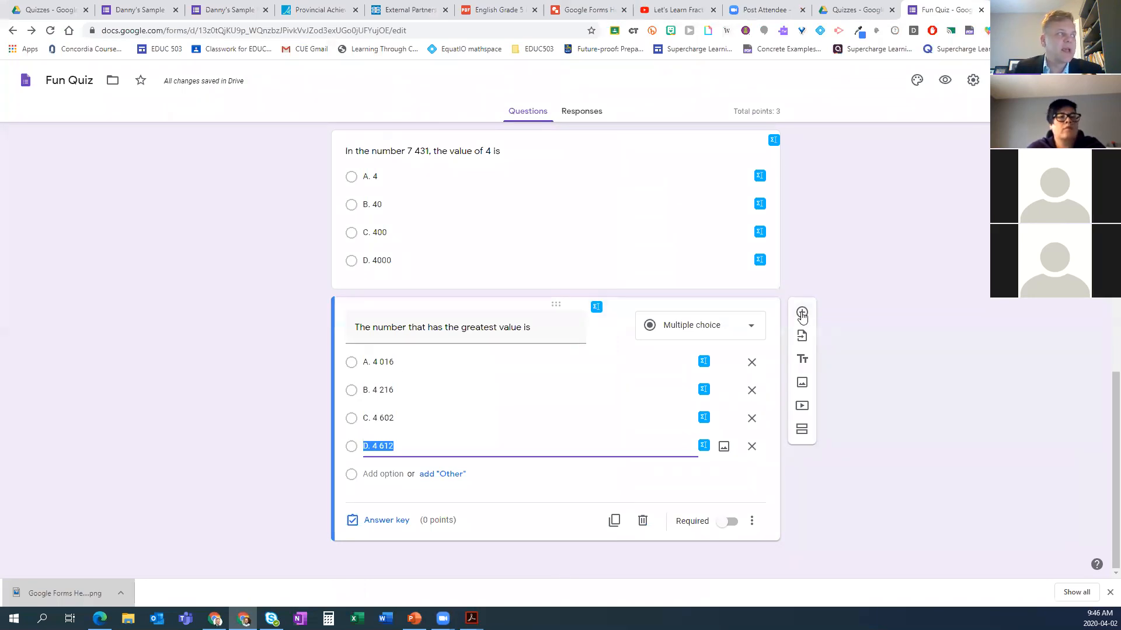
click(136, 11)
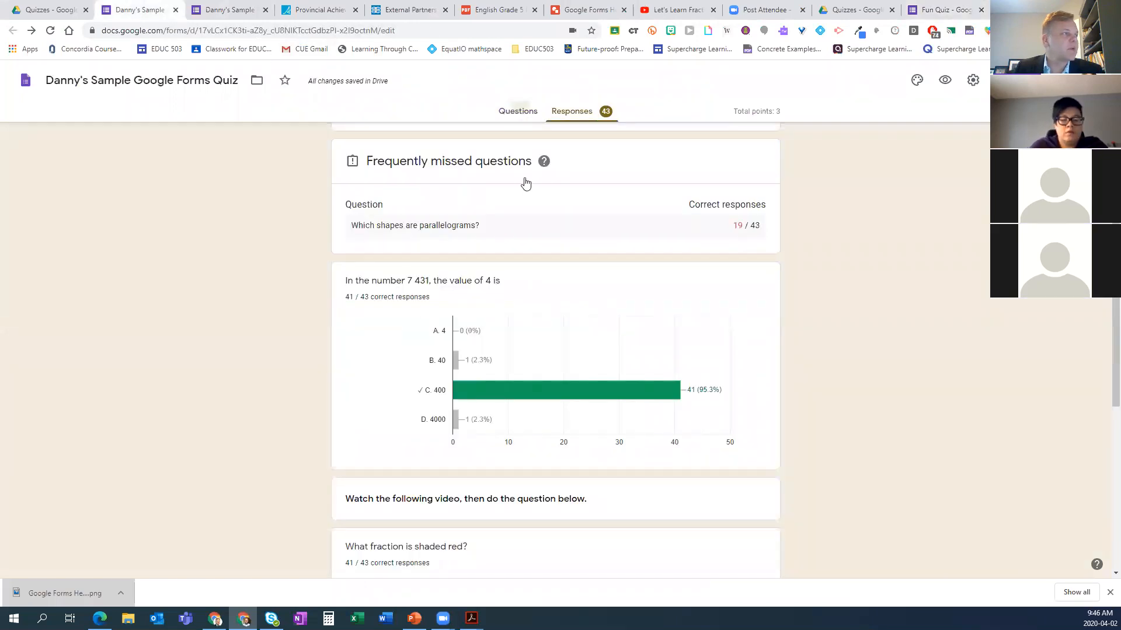
click(519, 110)
scroll(523, 351, down, 12)
scroll(523, 332, up, 3)
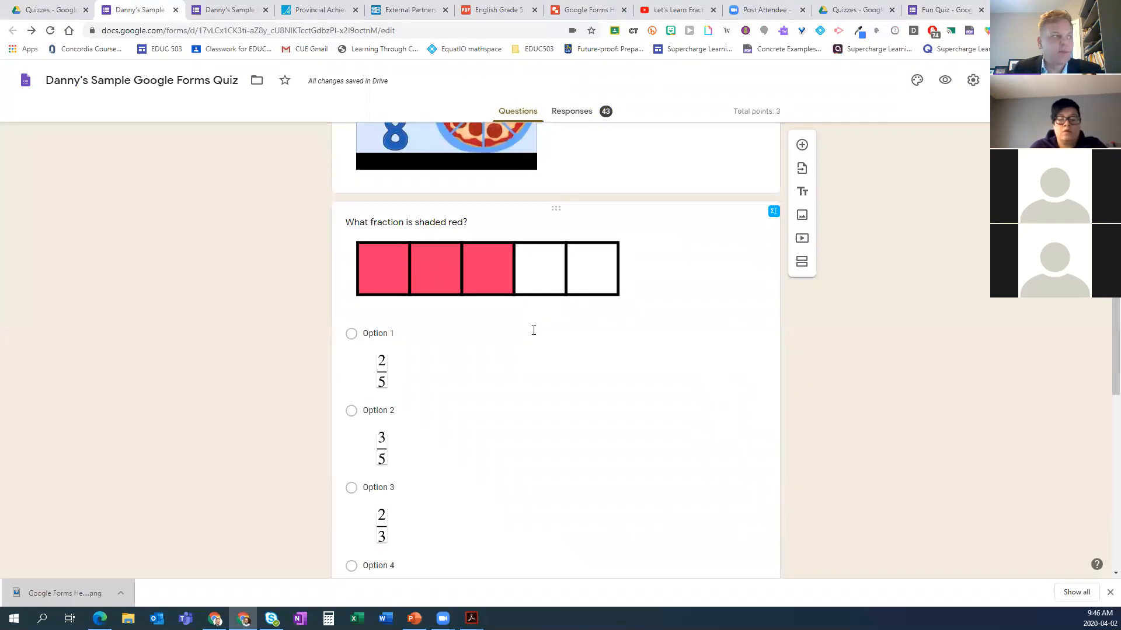
scroll(533, 330, down, 10)
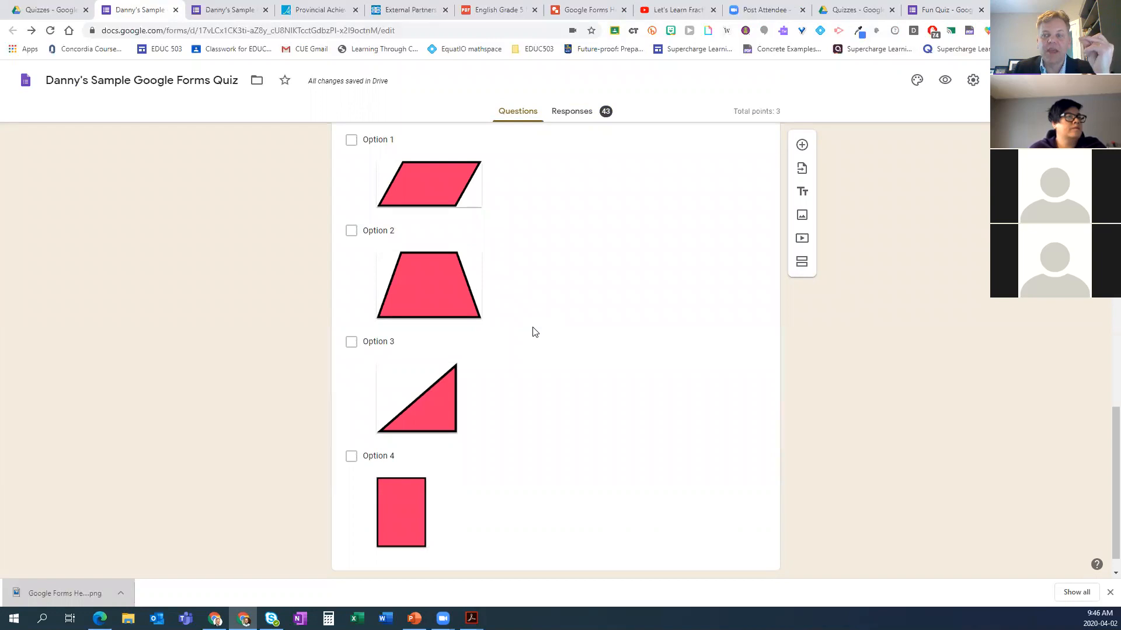
- Return to the Fun Quiz editor, add a new multiple-choice question and open the EquatIO tools for it
click(928, 12)
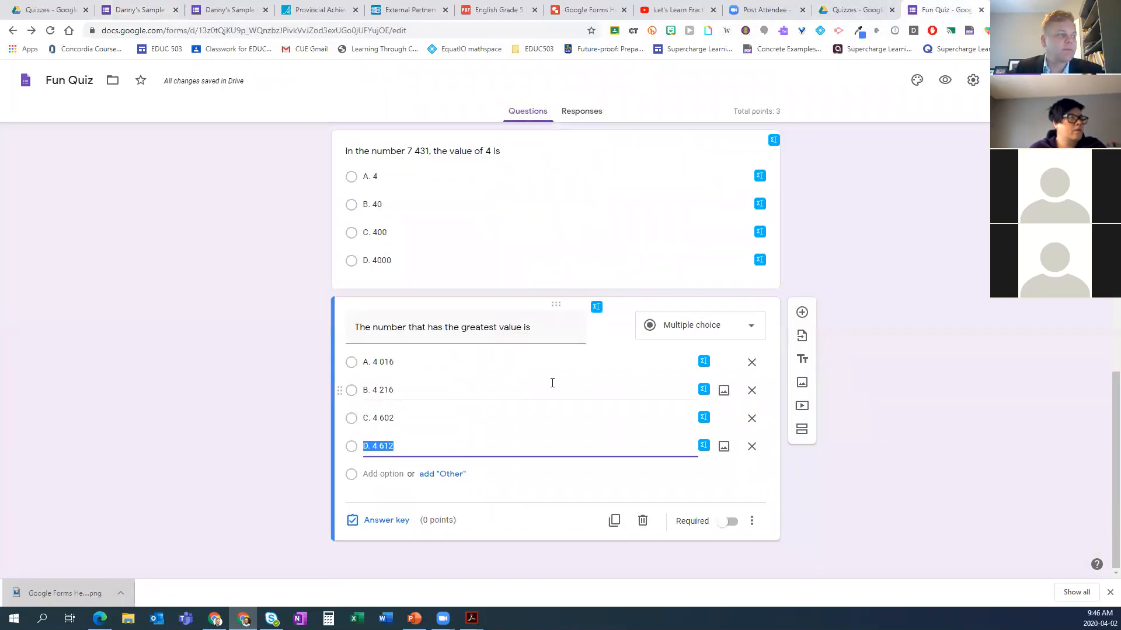
click(802, 312)
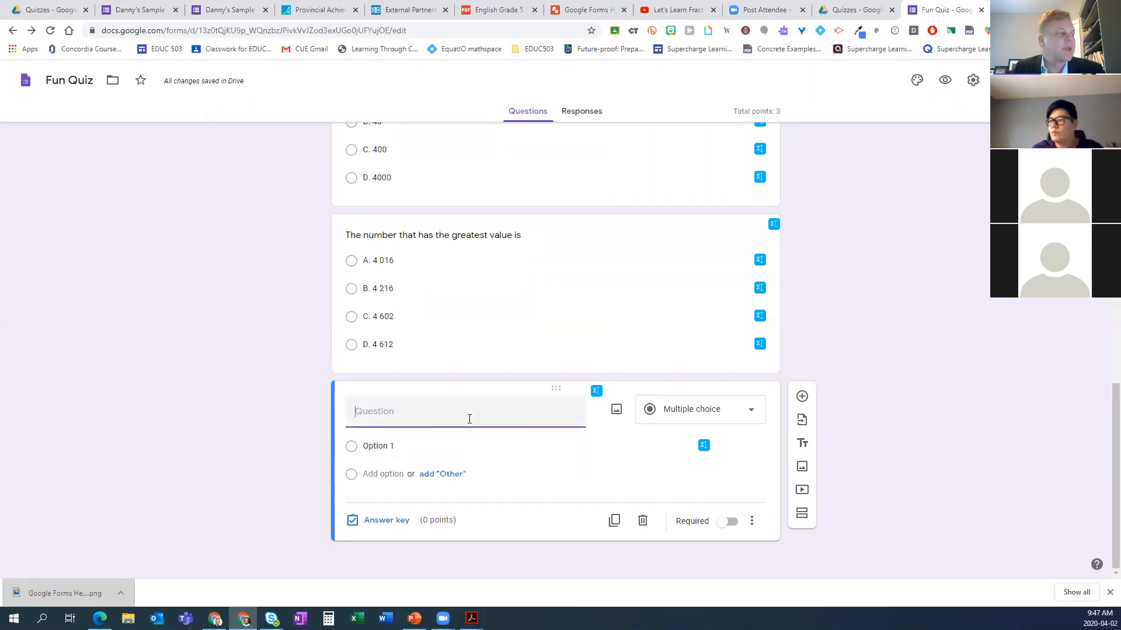
click(596, 392)
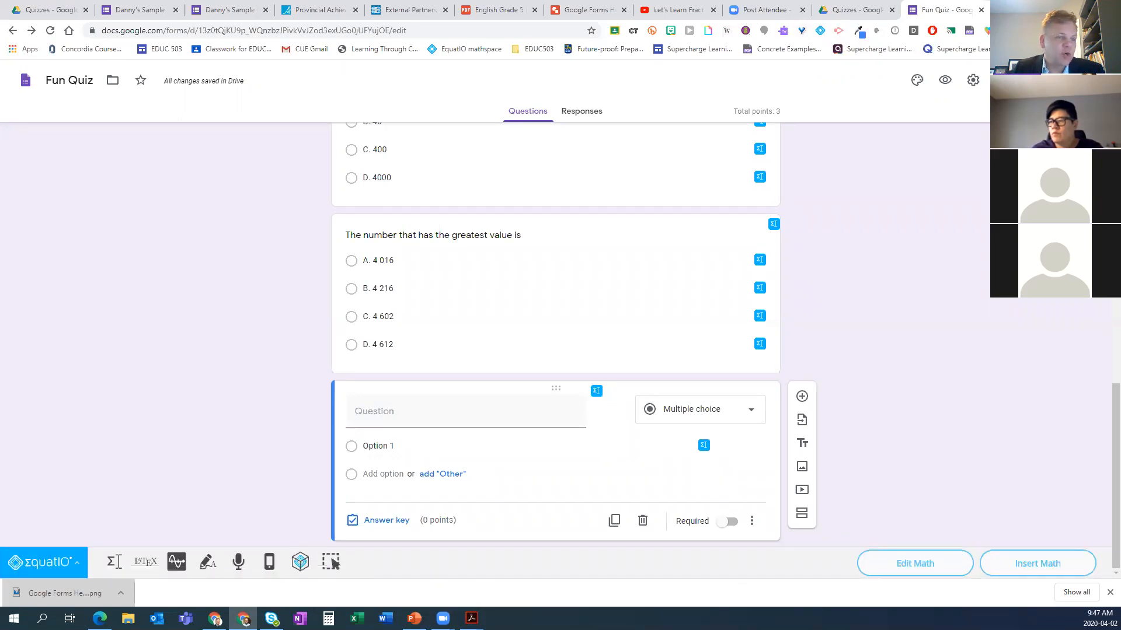
click(1108, 592)
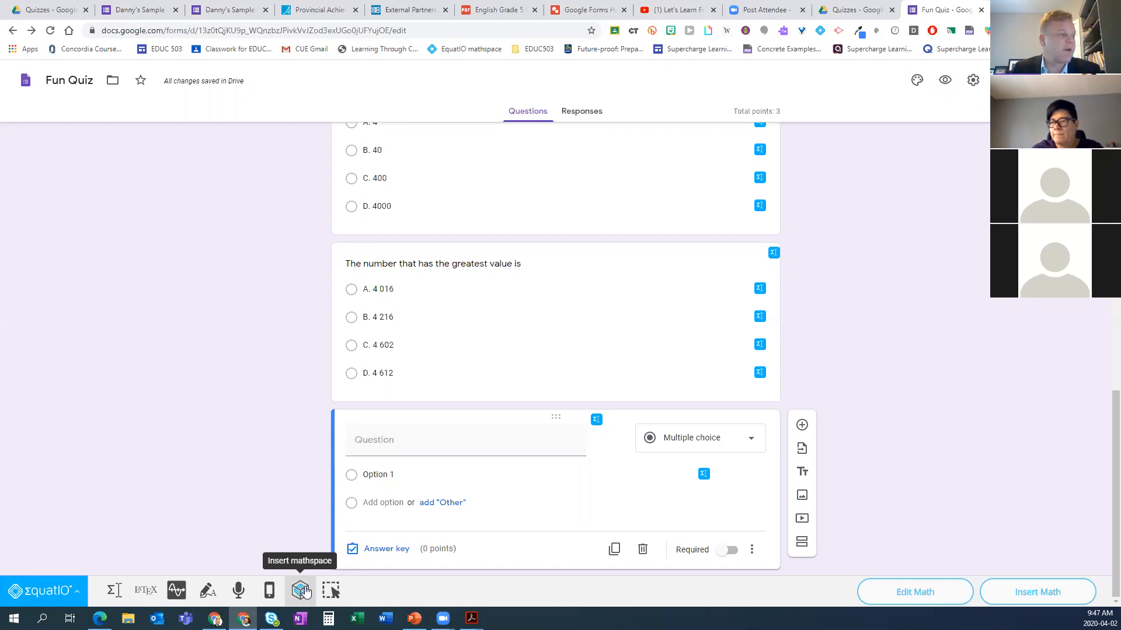
- Draw a red rectangle in an EquatIO mathspace and insert it as the new question's image
click(298, 591)
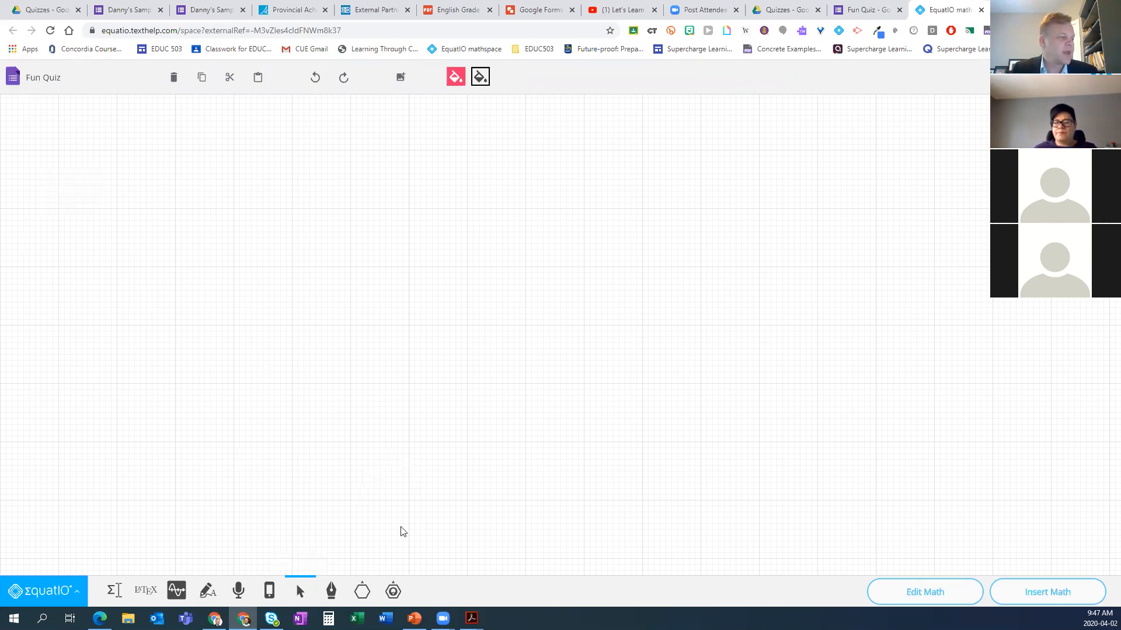
click(363, 593)
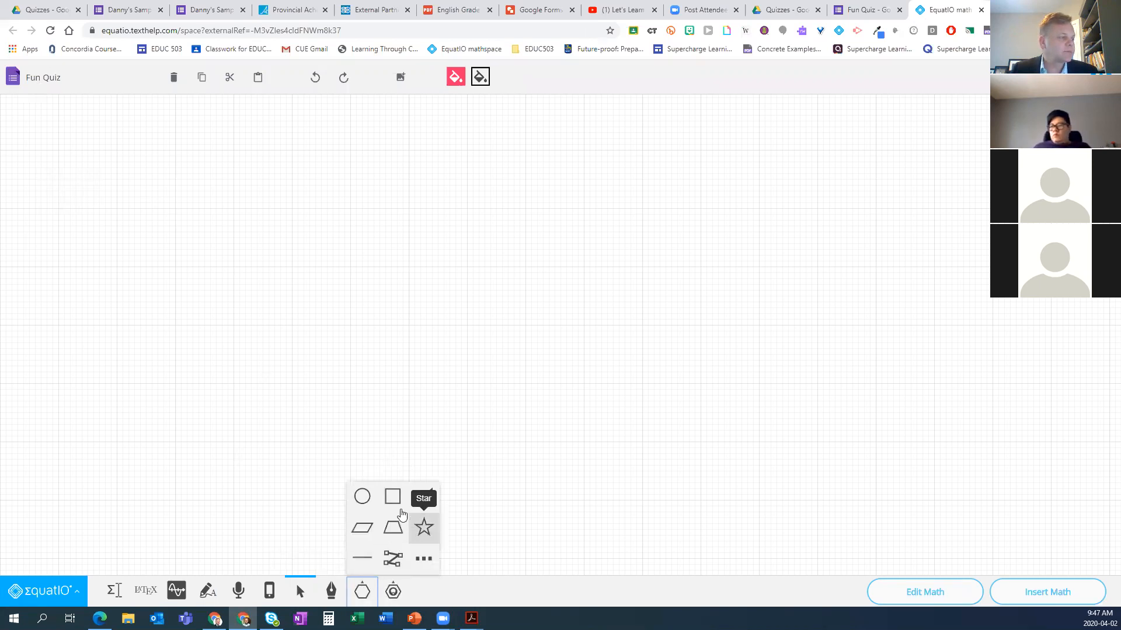
click(392, 496)
drag(65, 131, 223, 245)
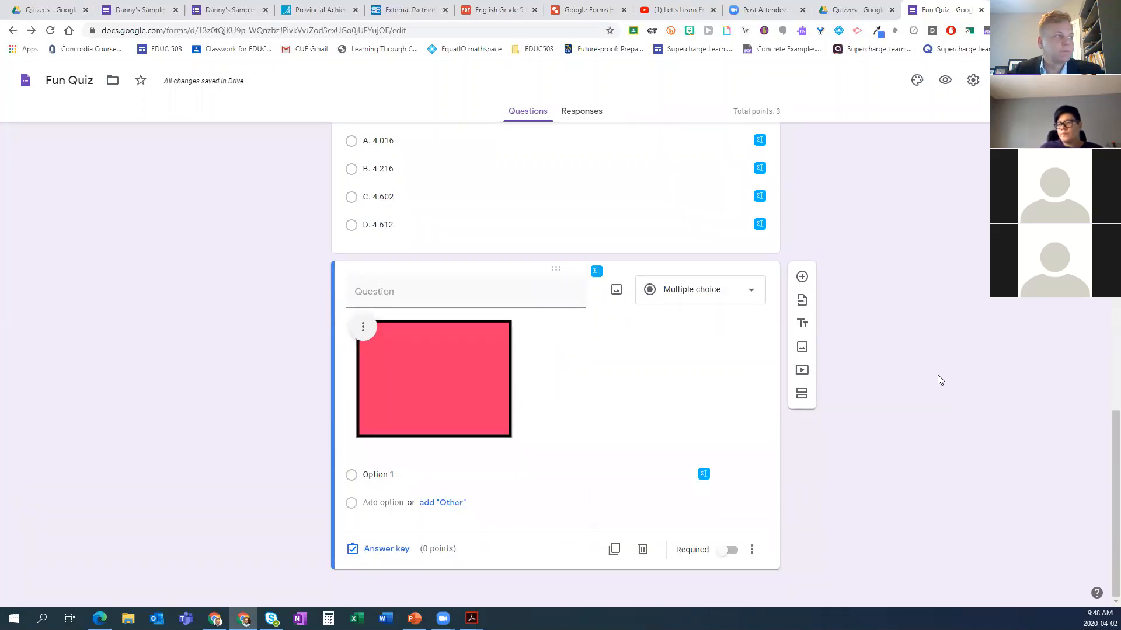
- Title the new question "What fraction is this?"
click(376, 290)
text(What)
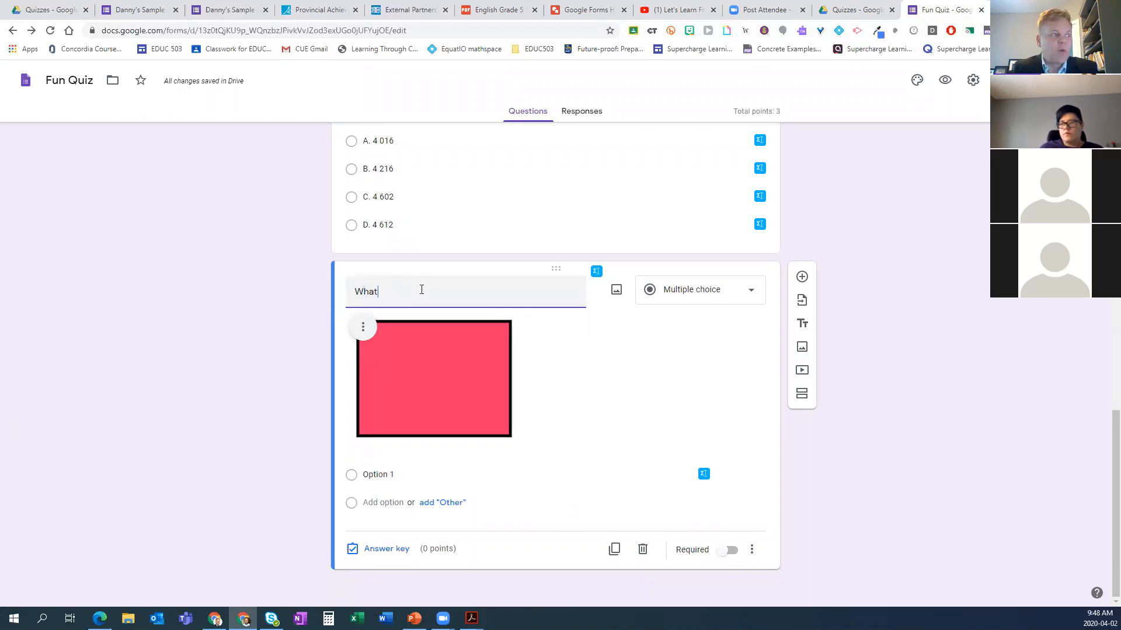
text( shape is this?)
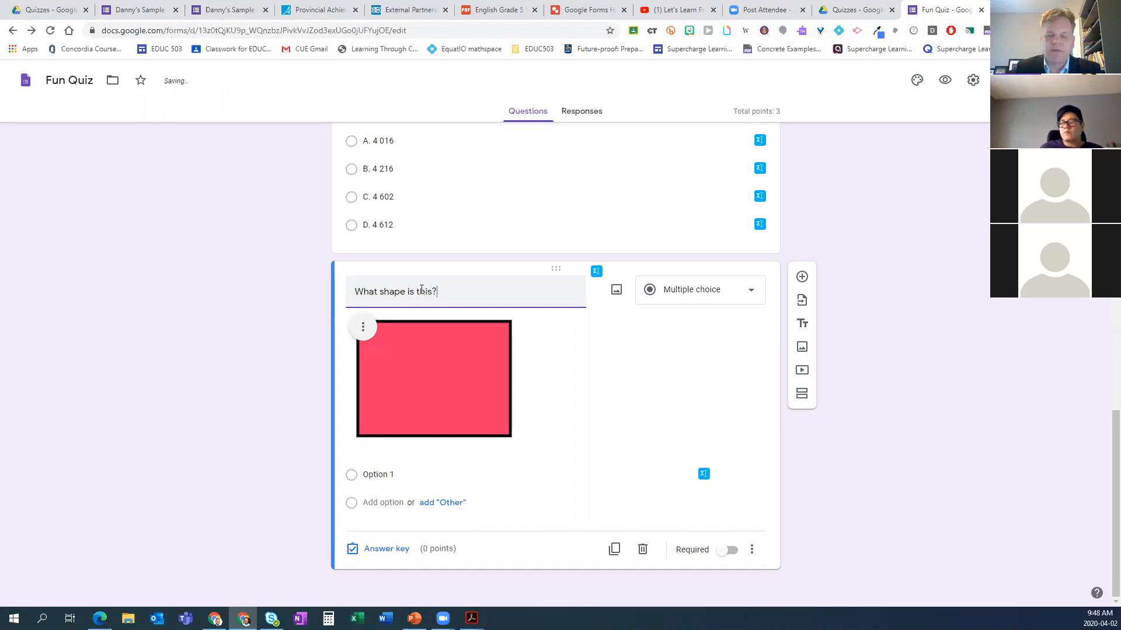
key(BackSpace)
key(BackSpace)
key(BackSpace)
key(BackSpace)
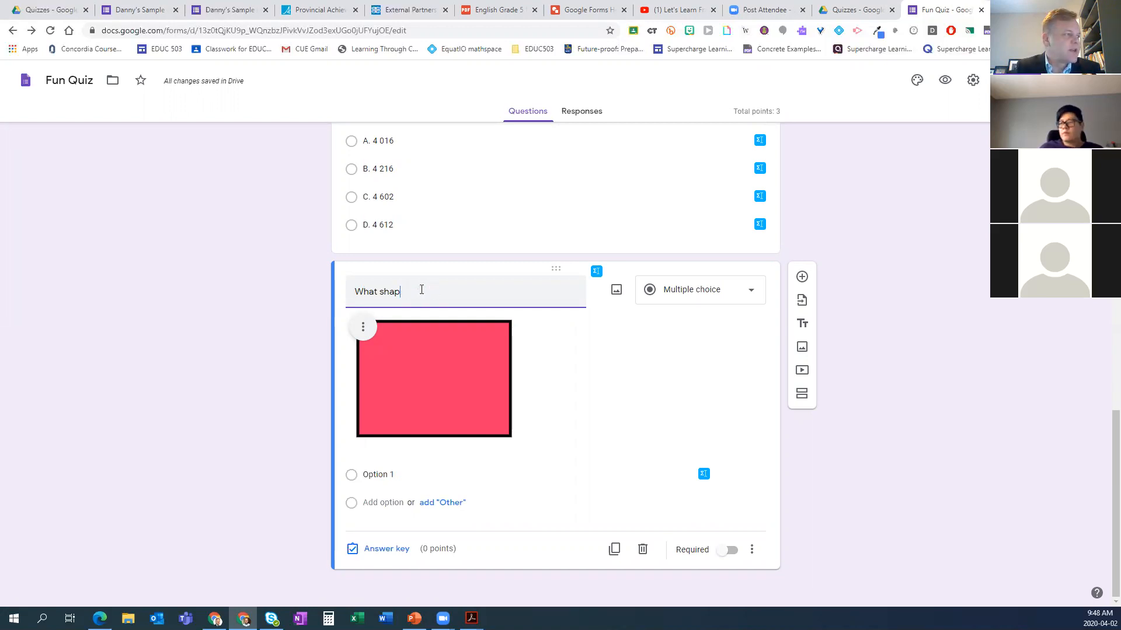
key(BackSpace)
text(fraction is this?)
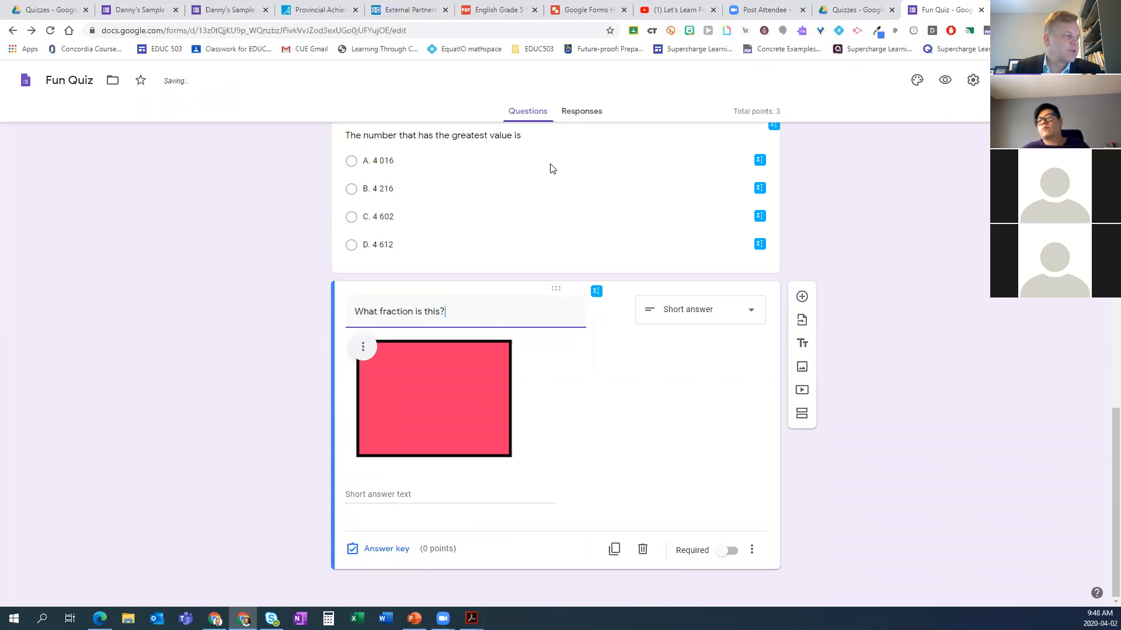
- Remove the rectangle image from the question and draw a fraction circle in a blank EquatIO mathspace
click(363, 349)
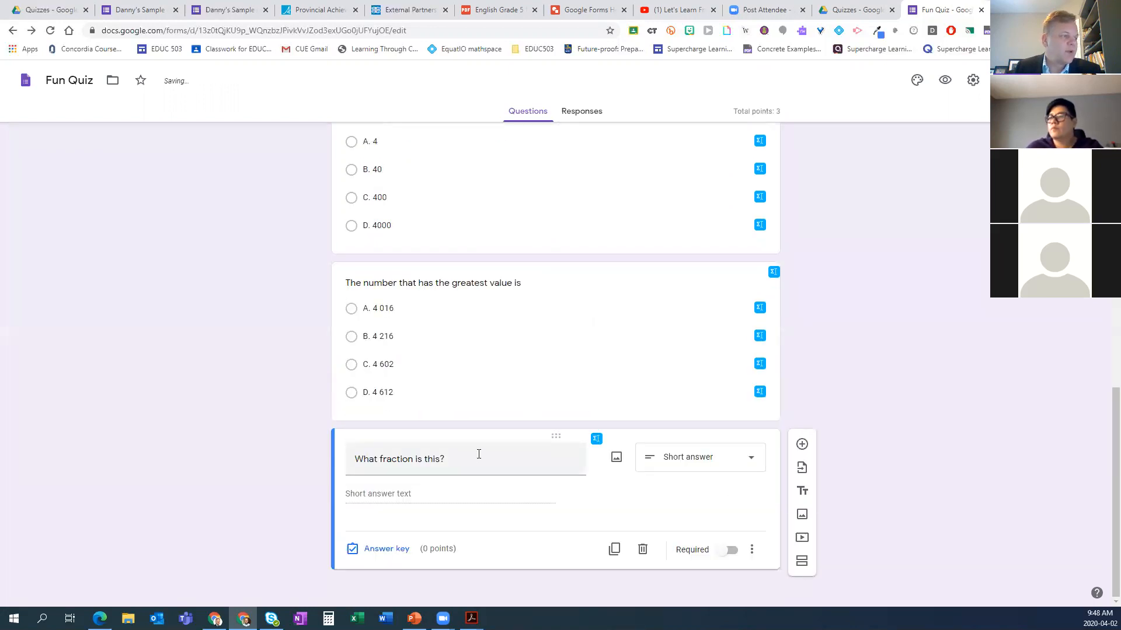
click(596, 440)
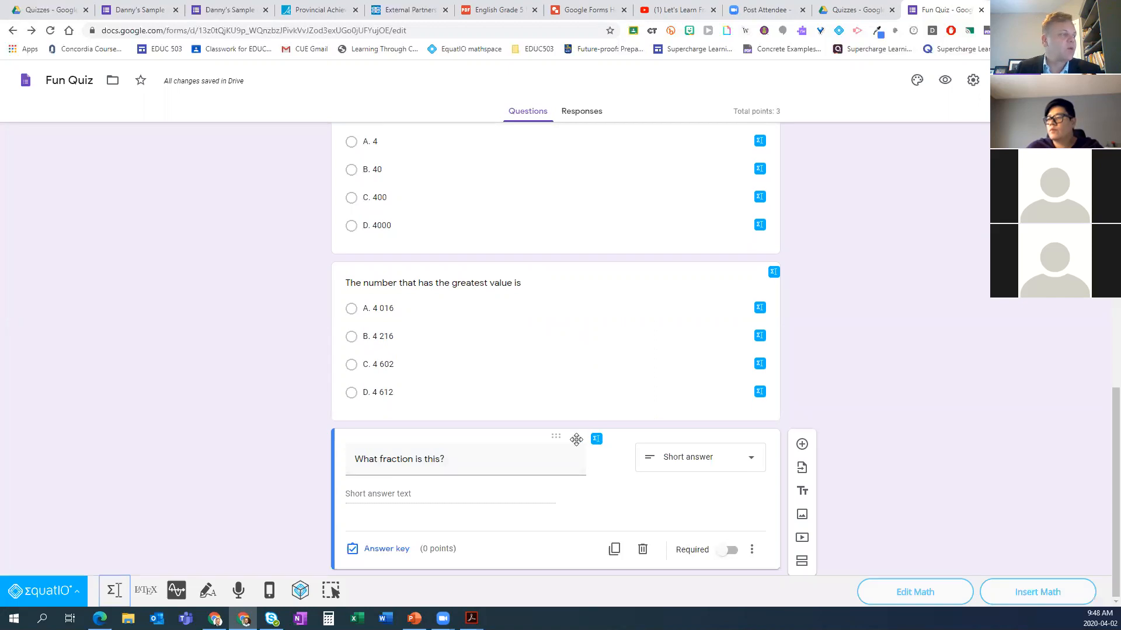
click(297, 591)
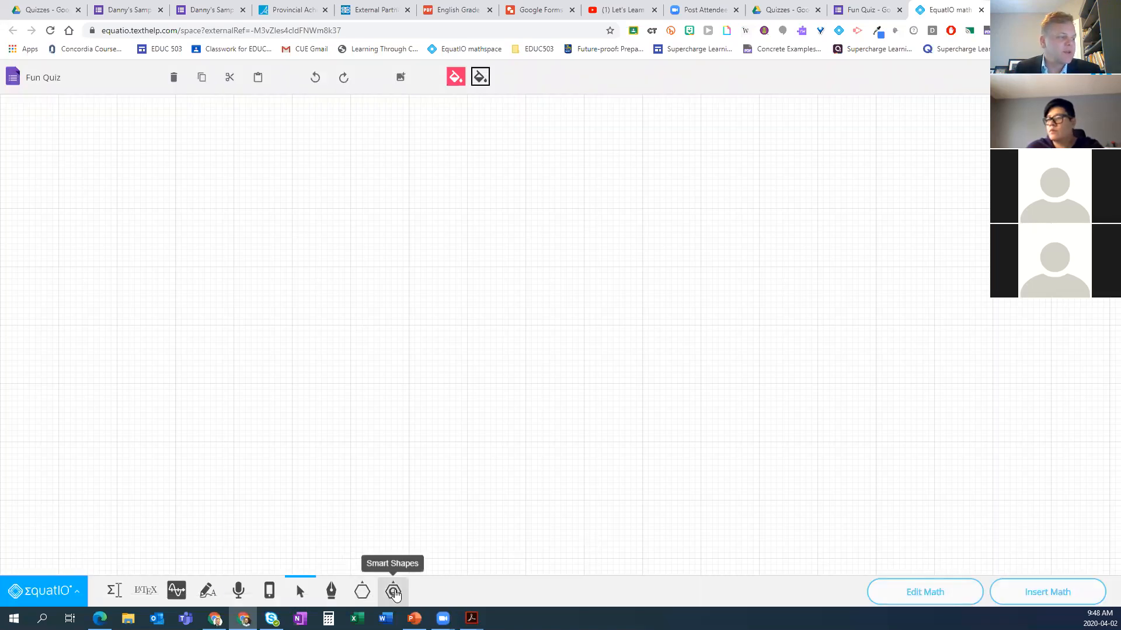
click(395, 593)
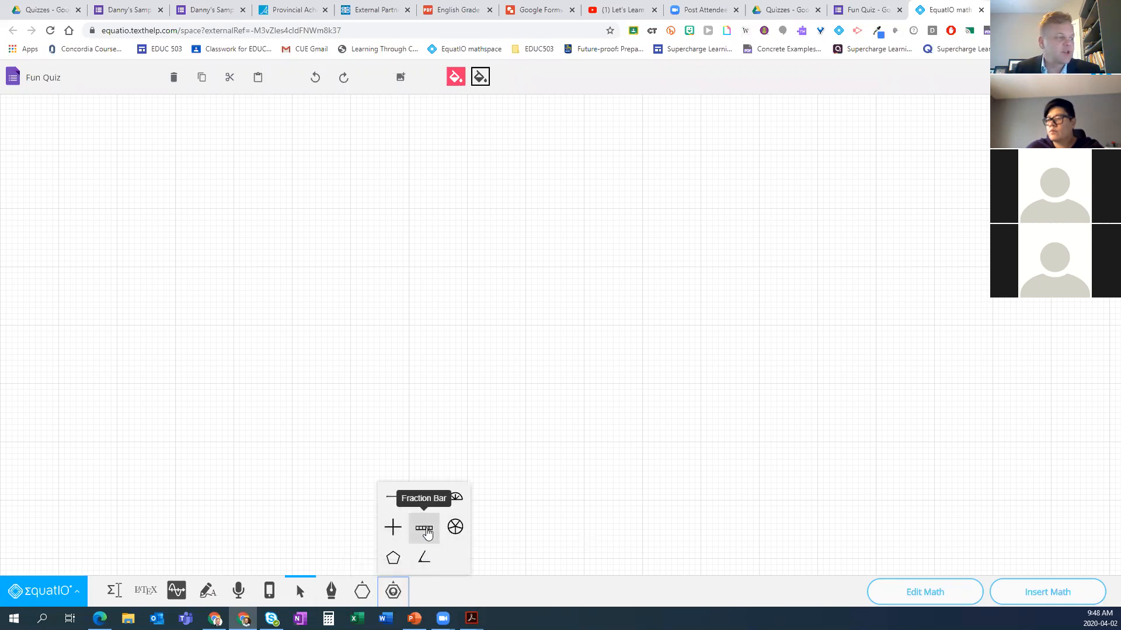
click(469, 533)
drag(95, 122, 260, 335)
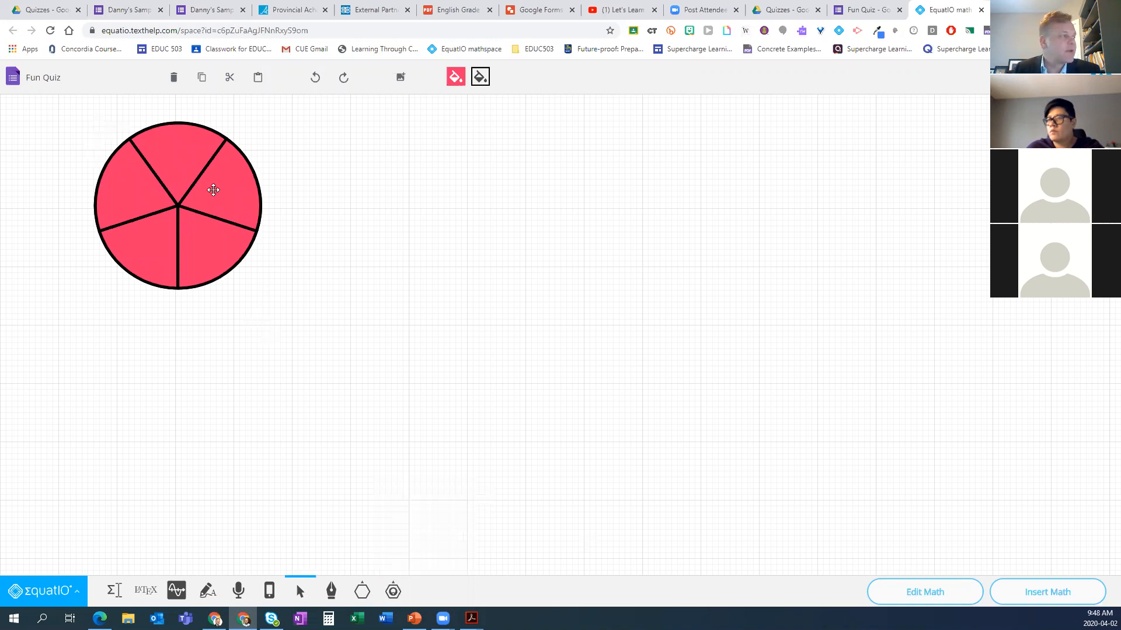
- Set the fraction circle to 6 segments with 1 shaded and insert it into the fraction question
click(208, 191)
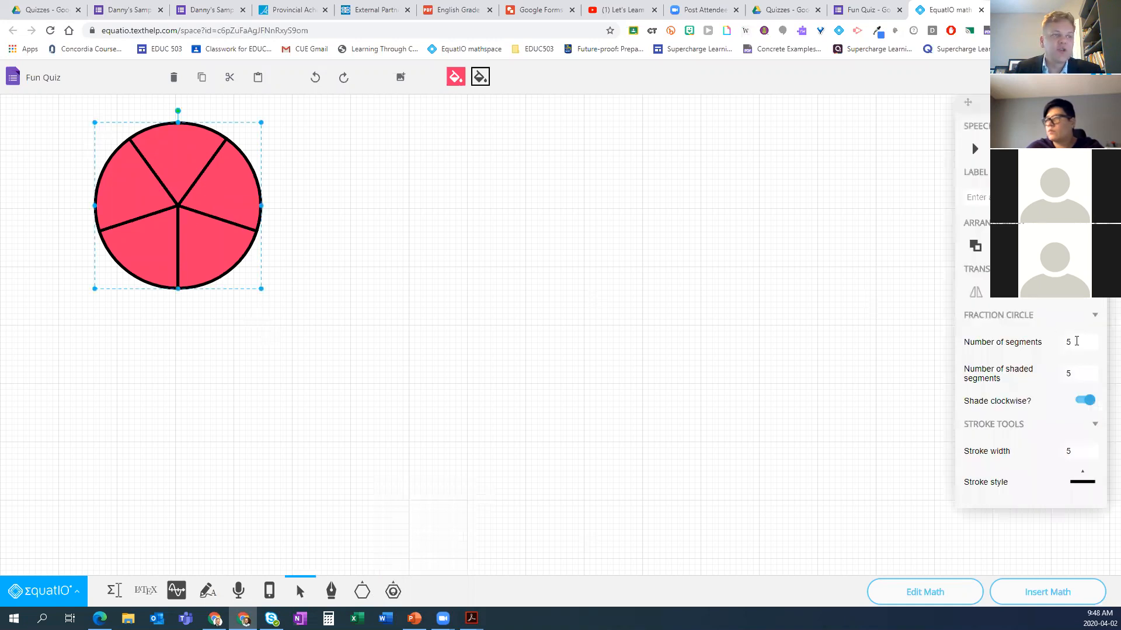
click(1086, 340)
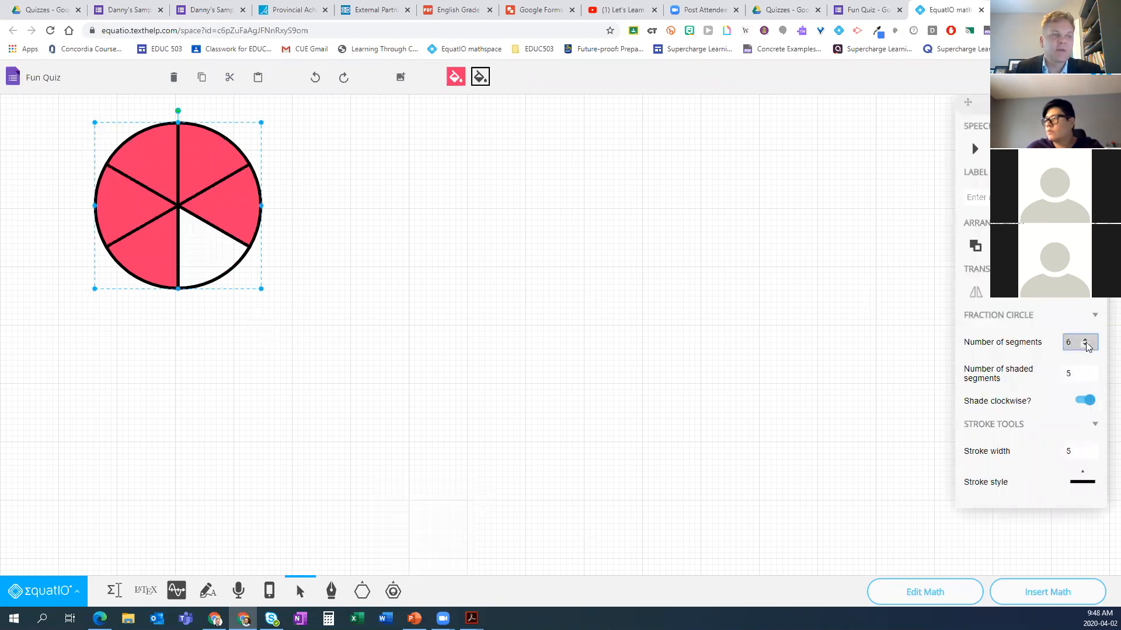
click(1085, 372)
click(1084, 378)
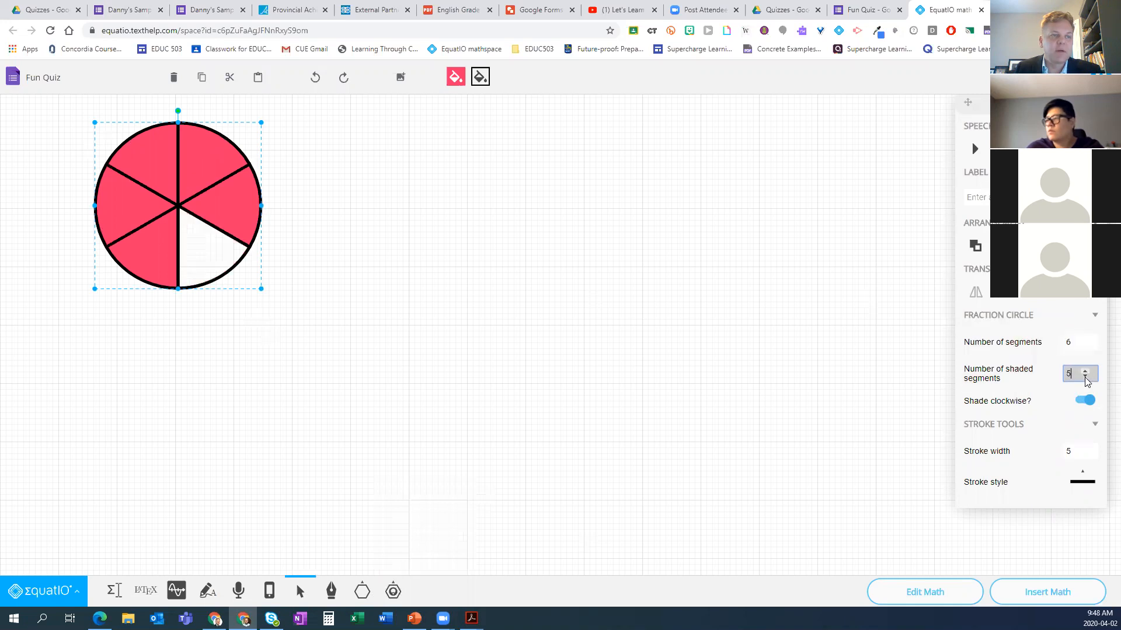
click(1085, 377)
click(1085, 378)
click(1086, 378)
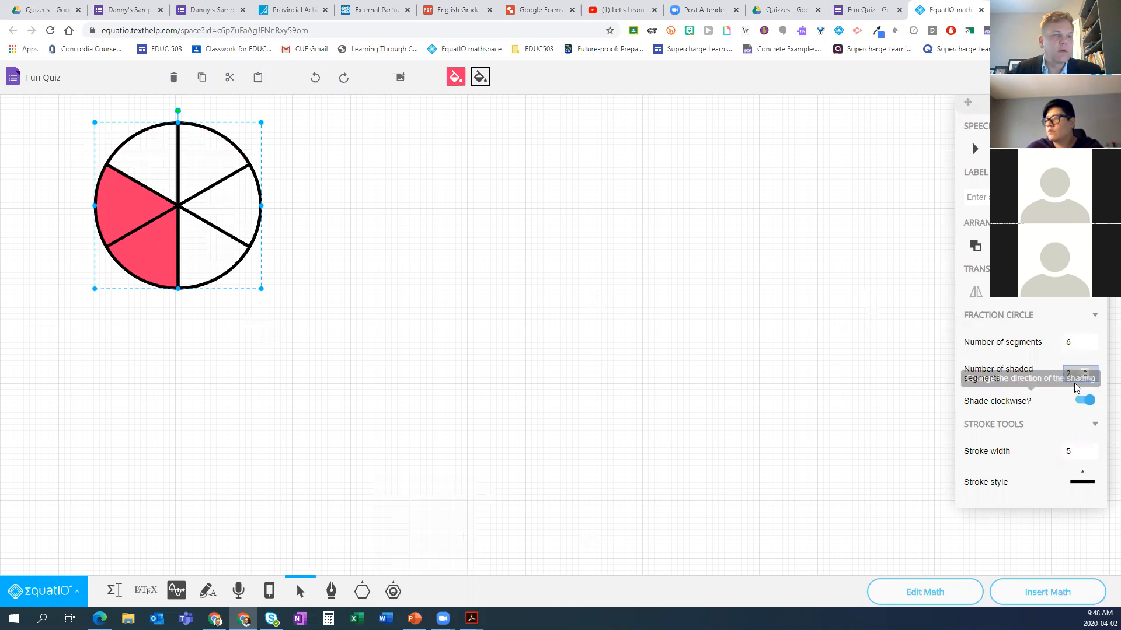
click(1085, 378)
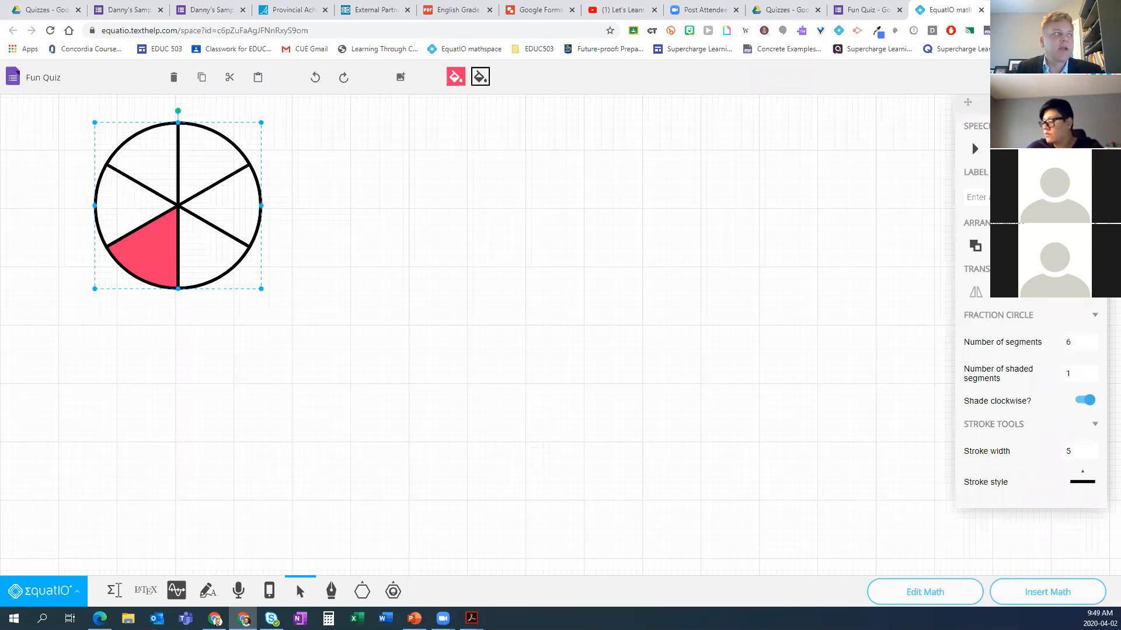
click(1047, 591)
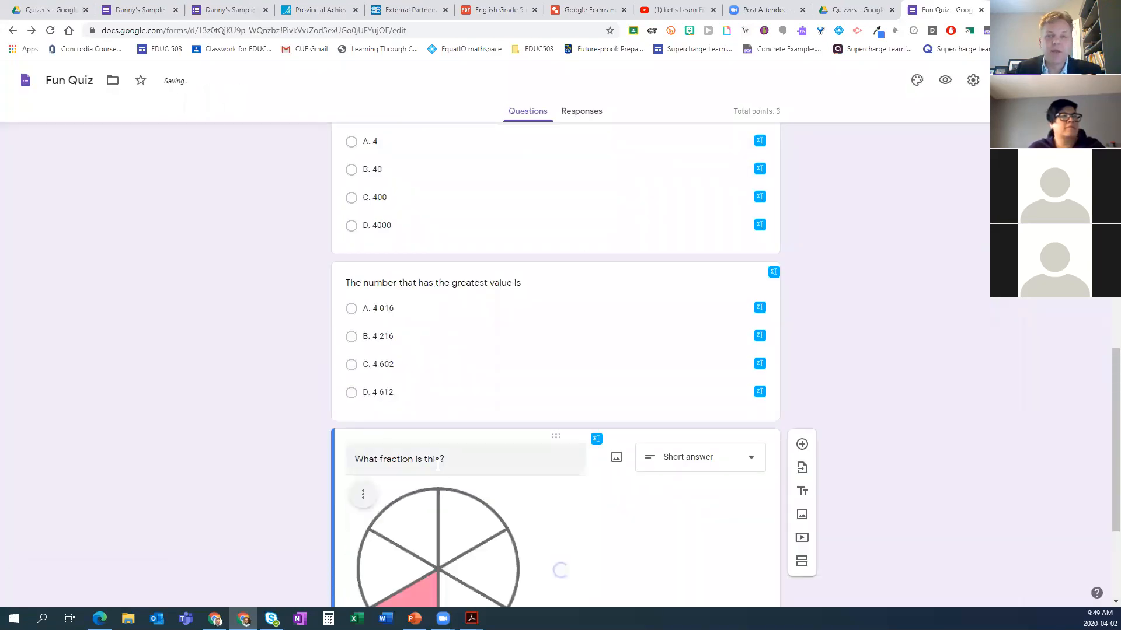
- Examine how the live sample quiz presents its fraction options and parallelogram shape options
click(227, 10)
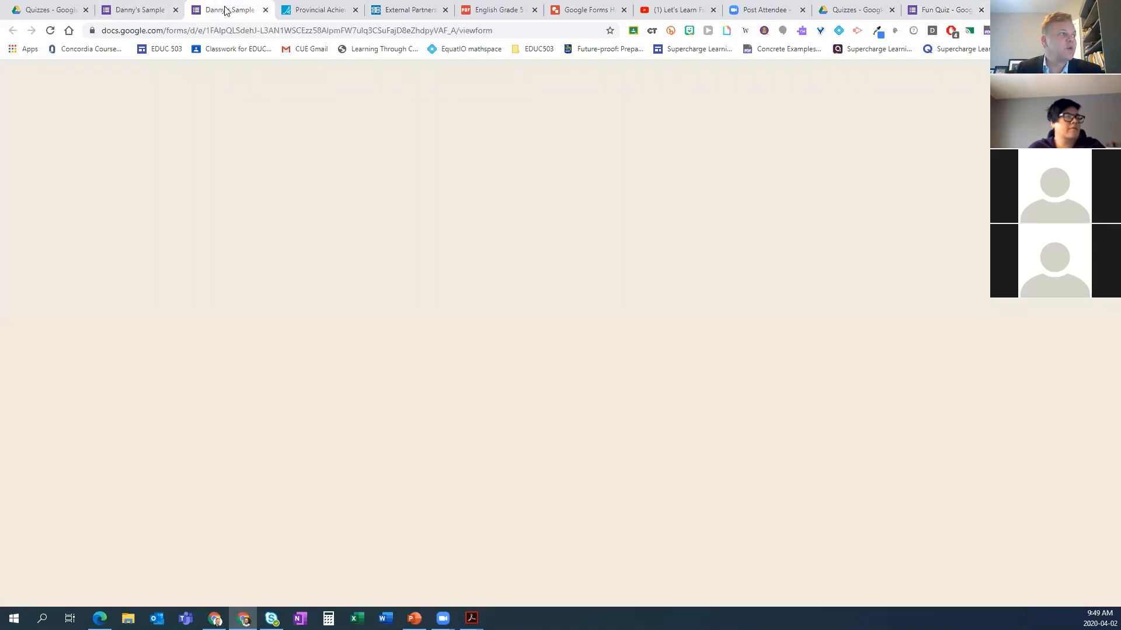
scroll(461, 375, down, 10)
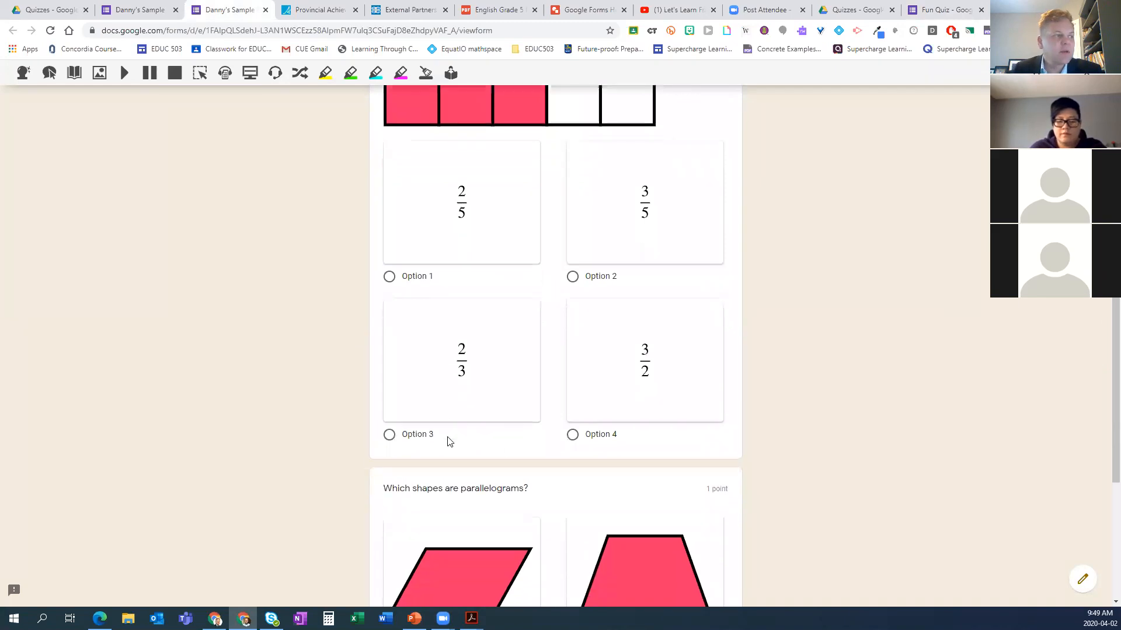
scroll(449, 443, down, 4)
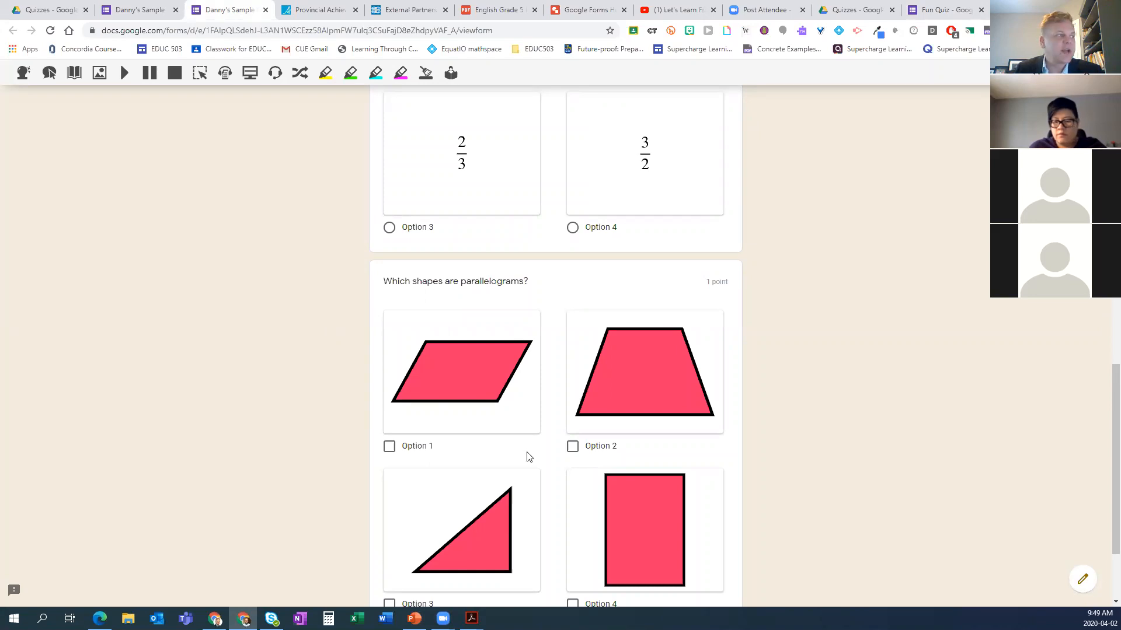
scroll(537, 447, up, 6)
scroll(539, 444, down, 8)
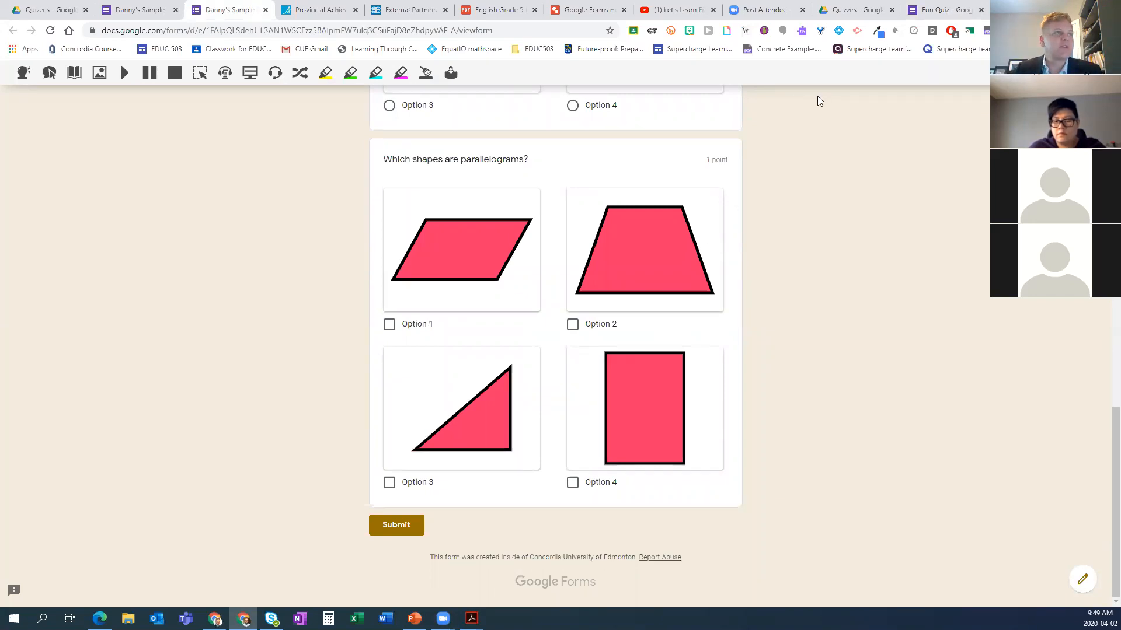
- Return to Fun Quiz and change the "What fraction is this?" question to multiple choice
click(938, 13)
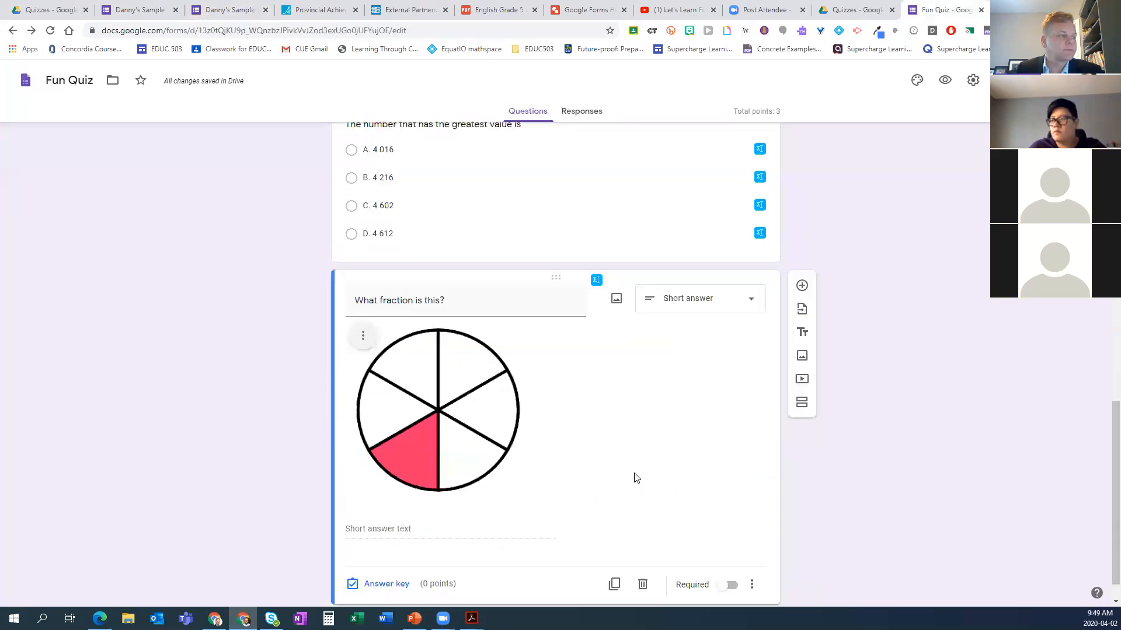
scroll(636, 478, down, 1)
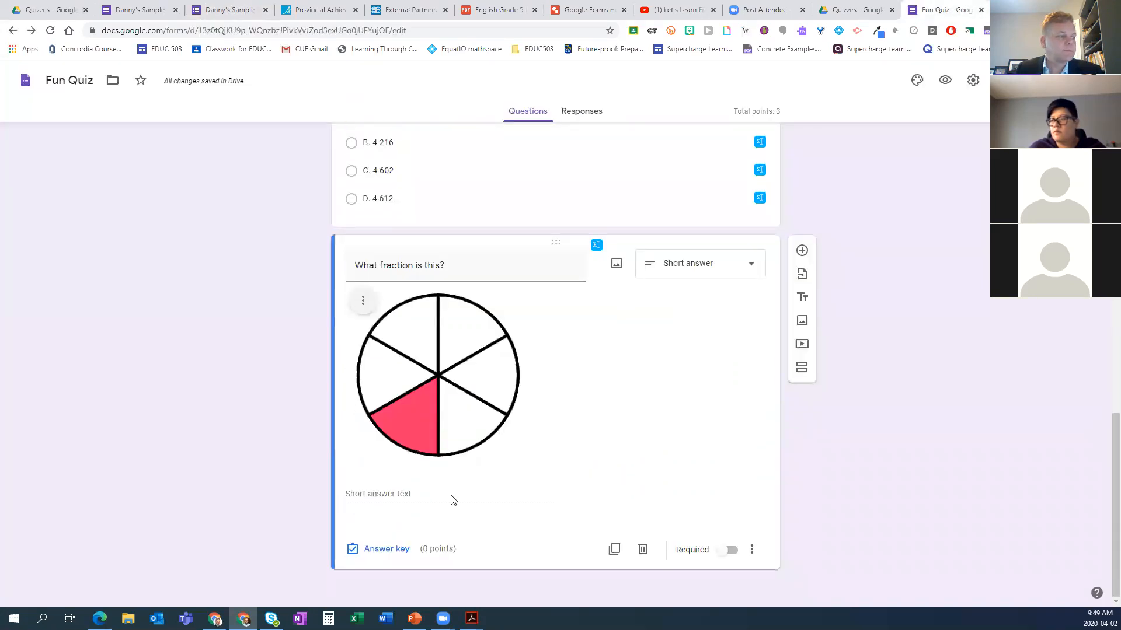
click(703, 266)
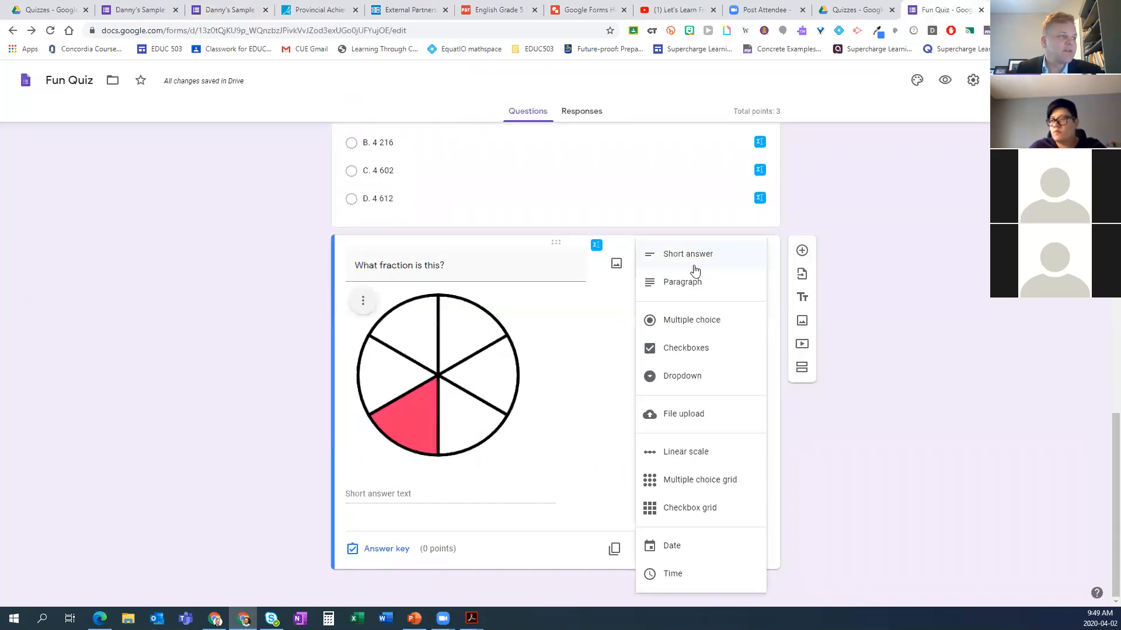
click(689, 320)
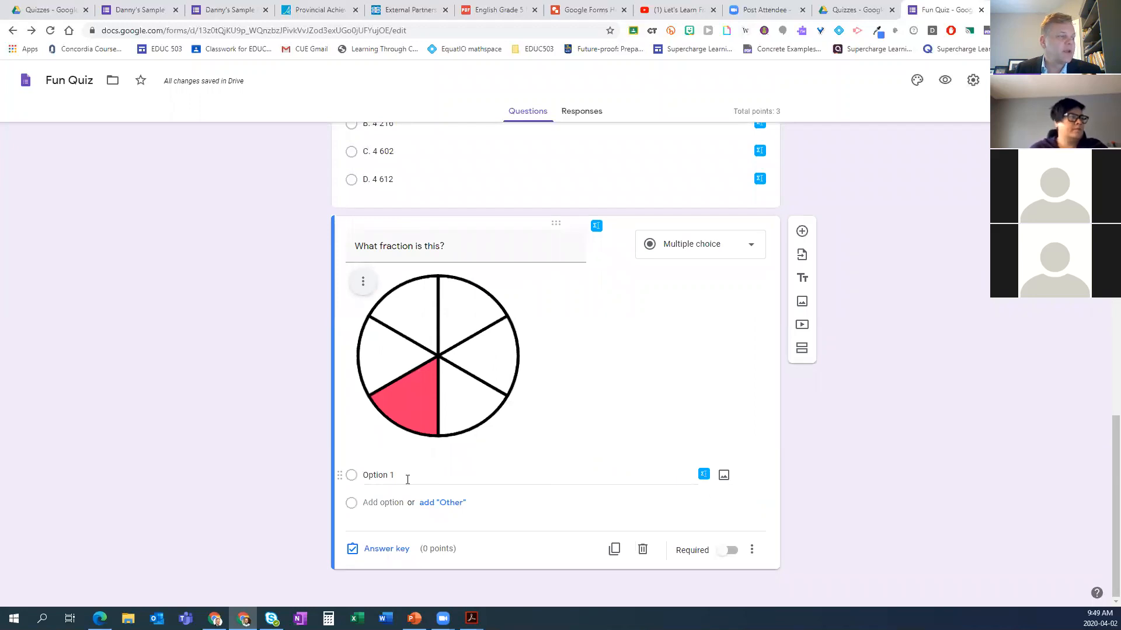
- Try 1/6 as plain text in the question's first answer option, and clear it
click(395, 474)
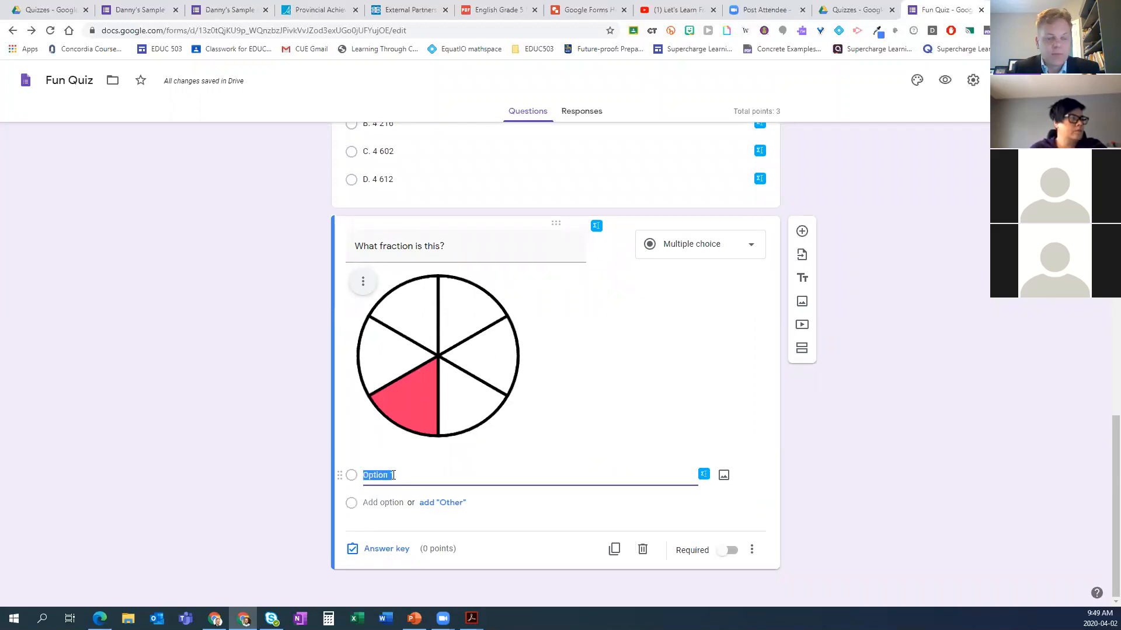
text(1/6)
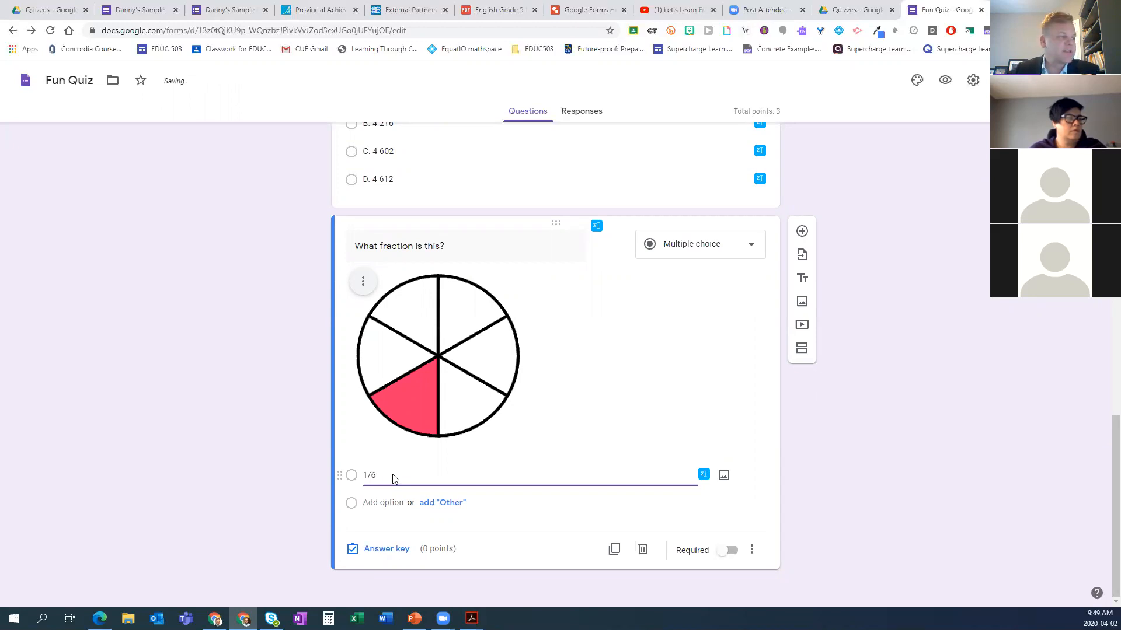
drag(423, 471, 343, 475)
key(BackSpace)
- Dictate the fraction 1/6 with EquatIO speech input and insert it as math in the fraction question's first answer option
click(703, 475)
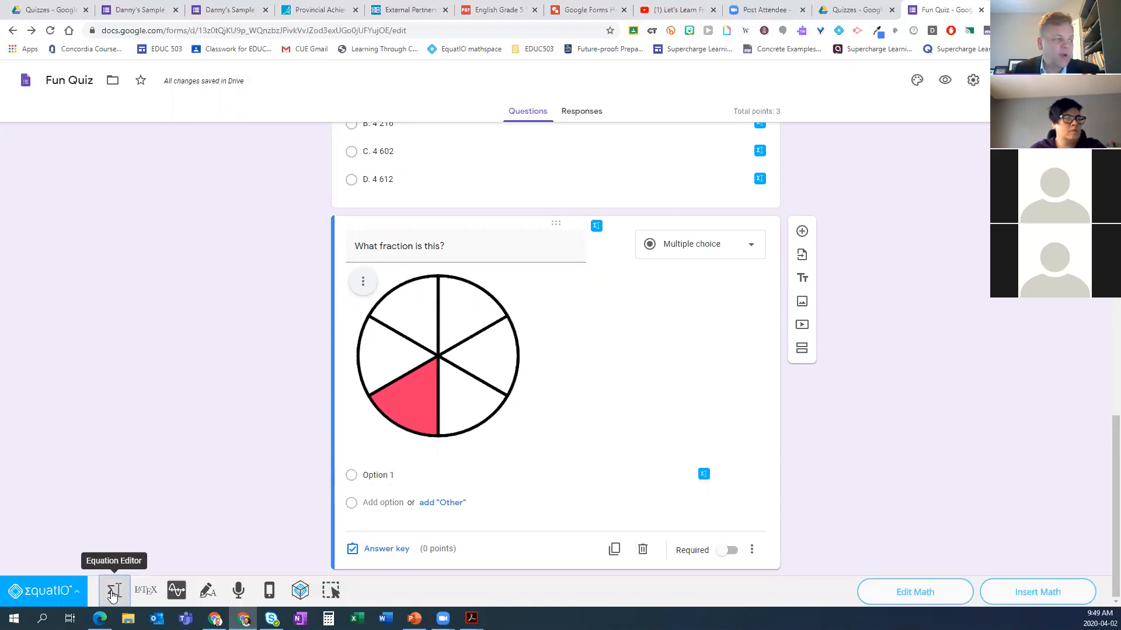
click(239, 591)
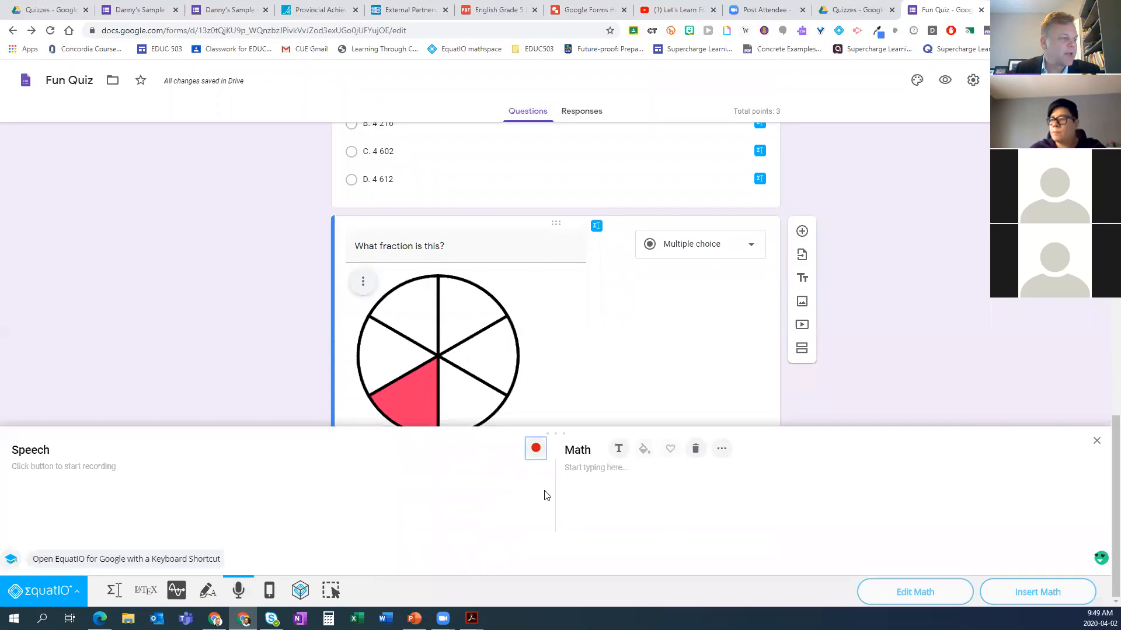
click(536, 449)
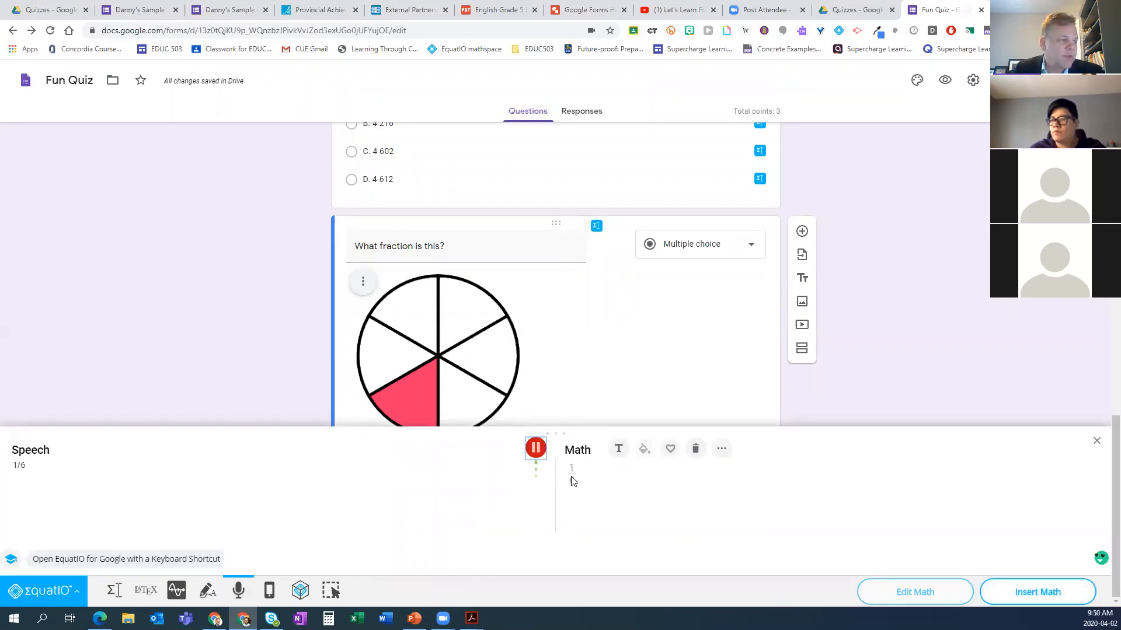
click(1044, 594)
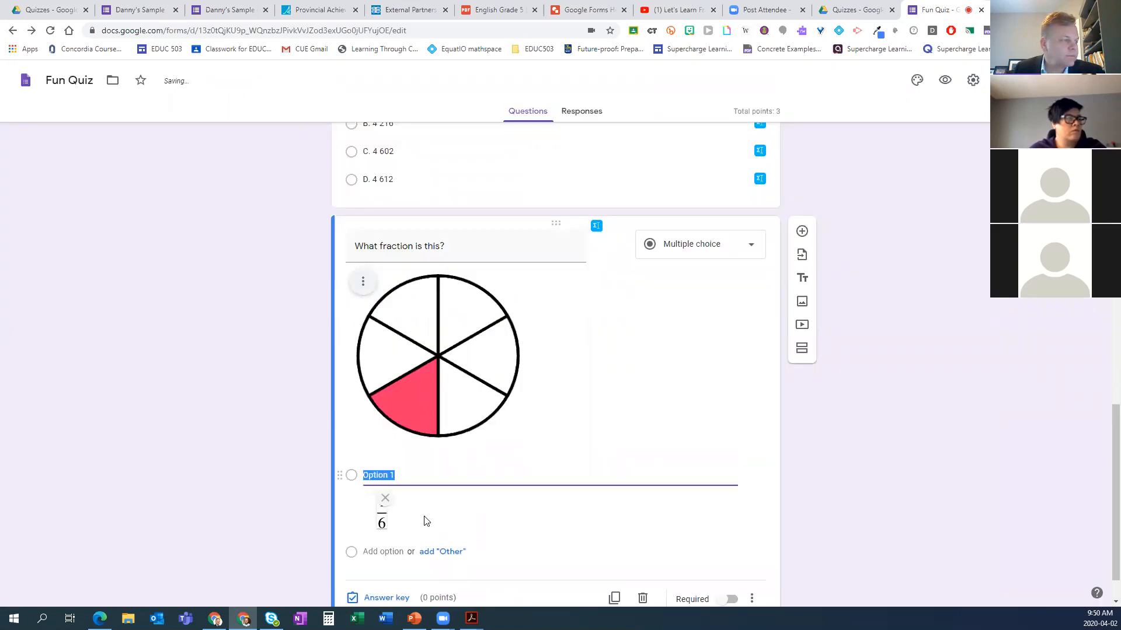
- Add a second answer option to the "What fraction is this?" question
click(375, 553)
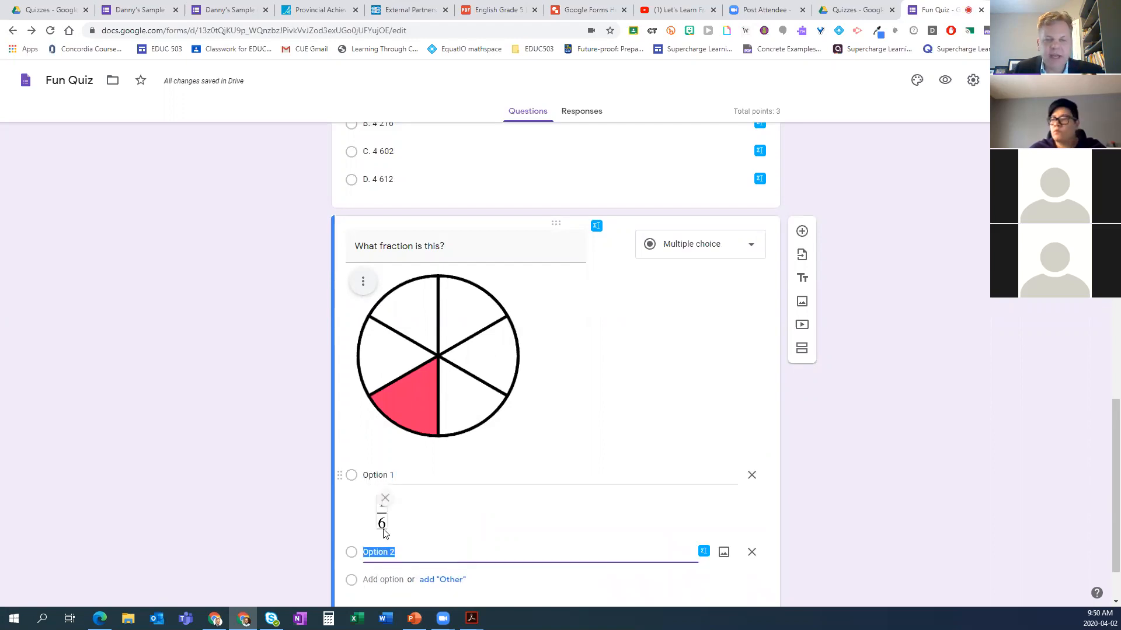
scroll(472, 518, down, 1)
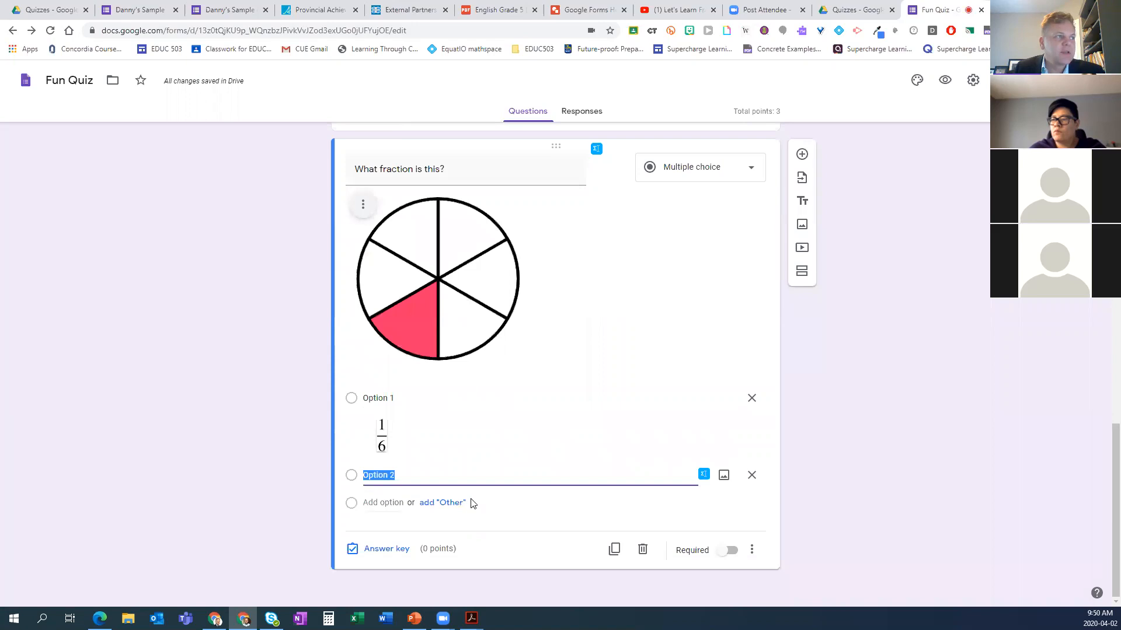
scroll(474, 499, up, 3)
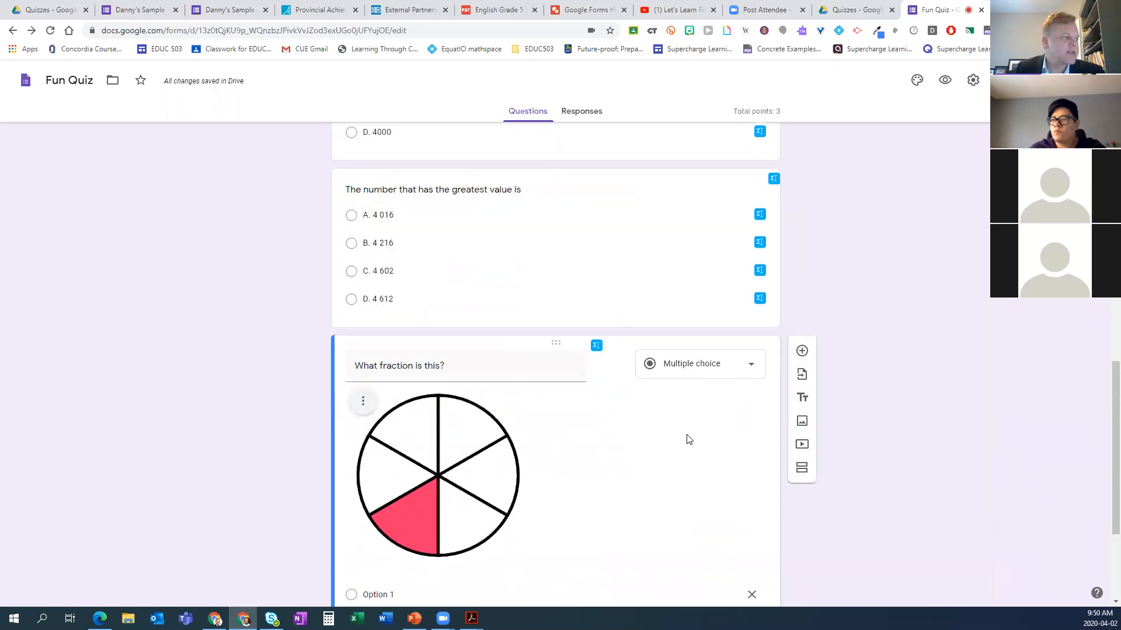
scroll(689, 444, down, 3)
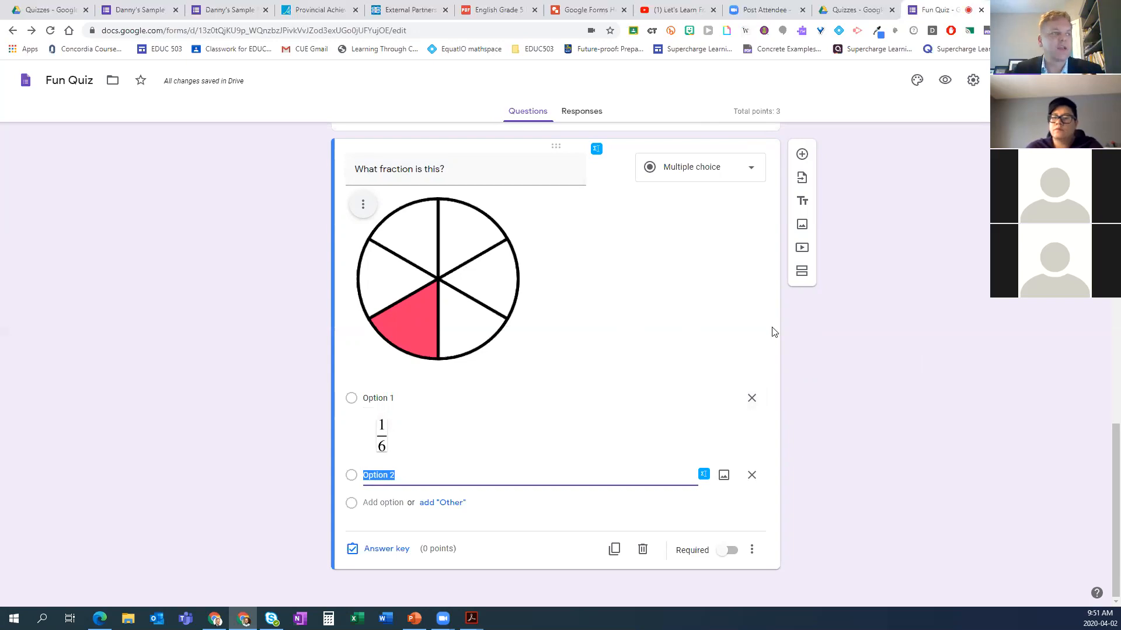
- Change the Fun Quiz theme color to teal and open the header image chooser
scroll(948, 398, up, 20)
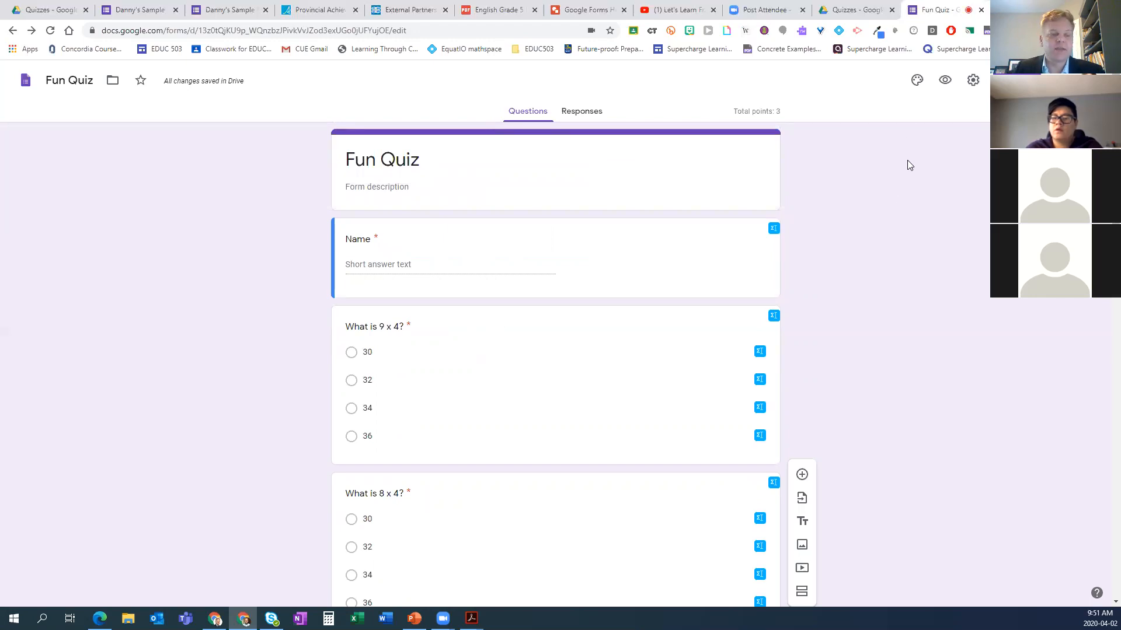
click(915, 81)
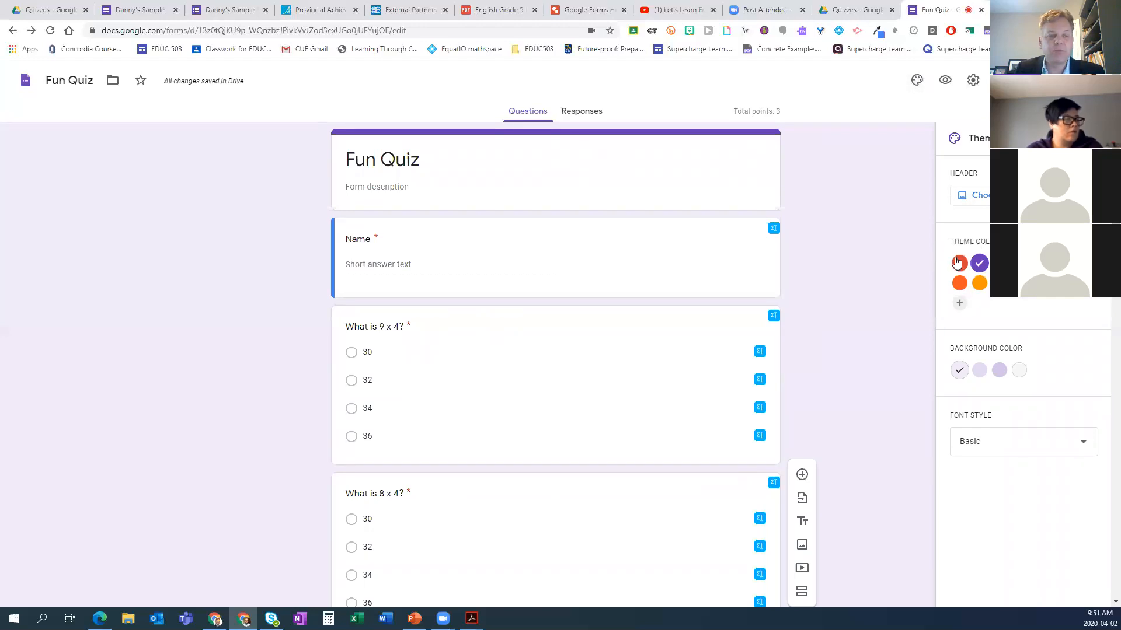
click(959, 264)
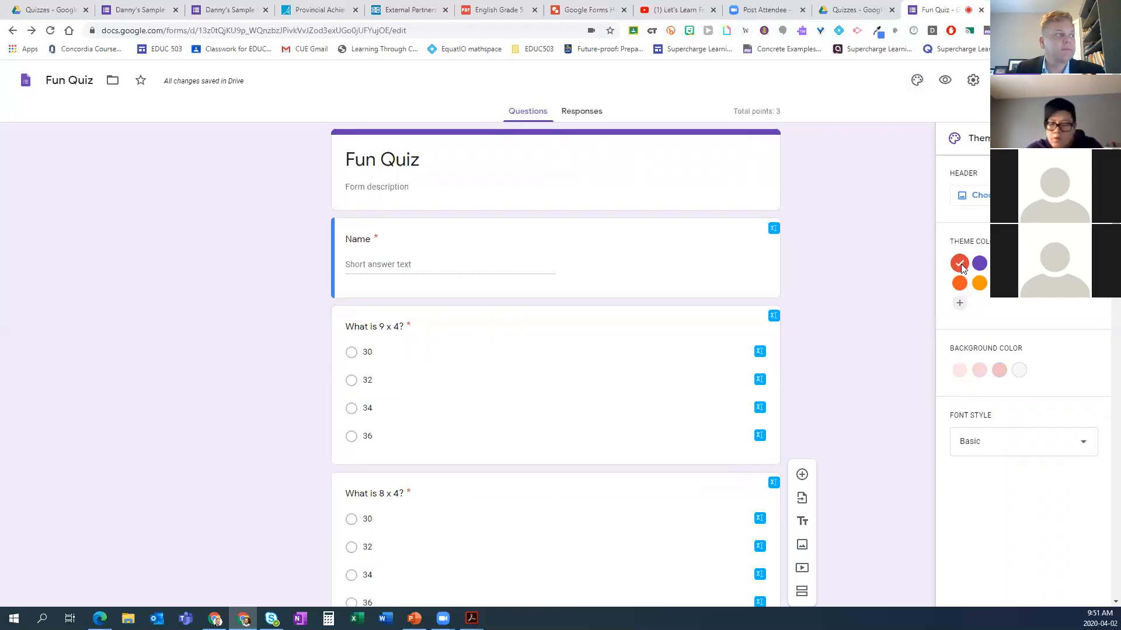
click(999, 283)
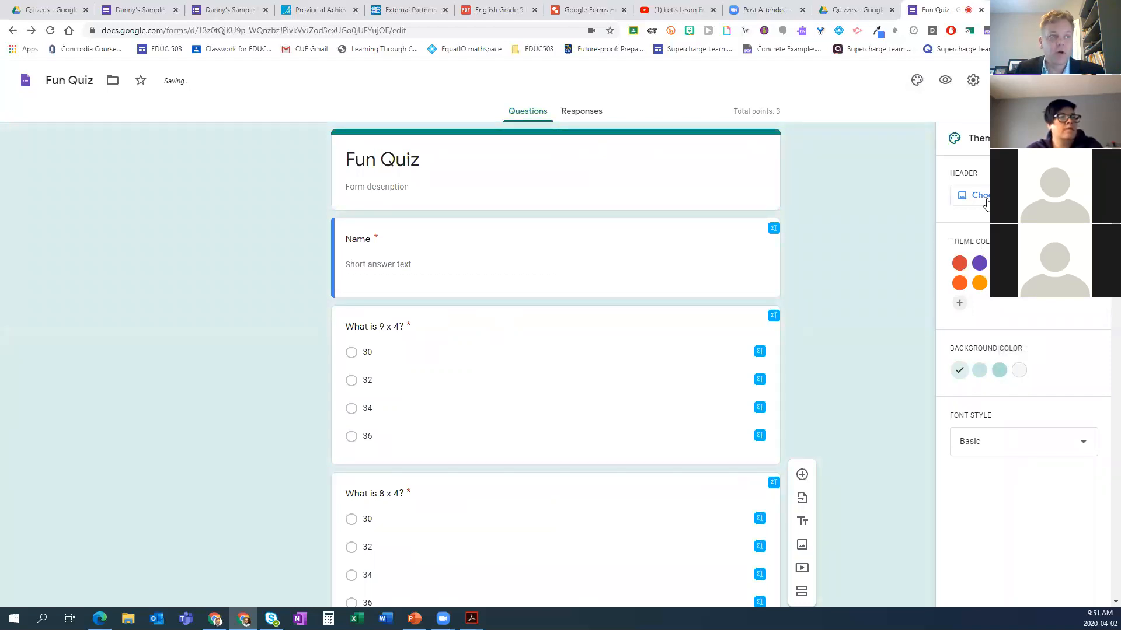
click(966, 195)
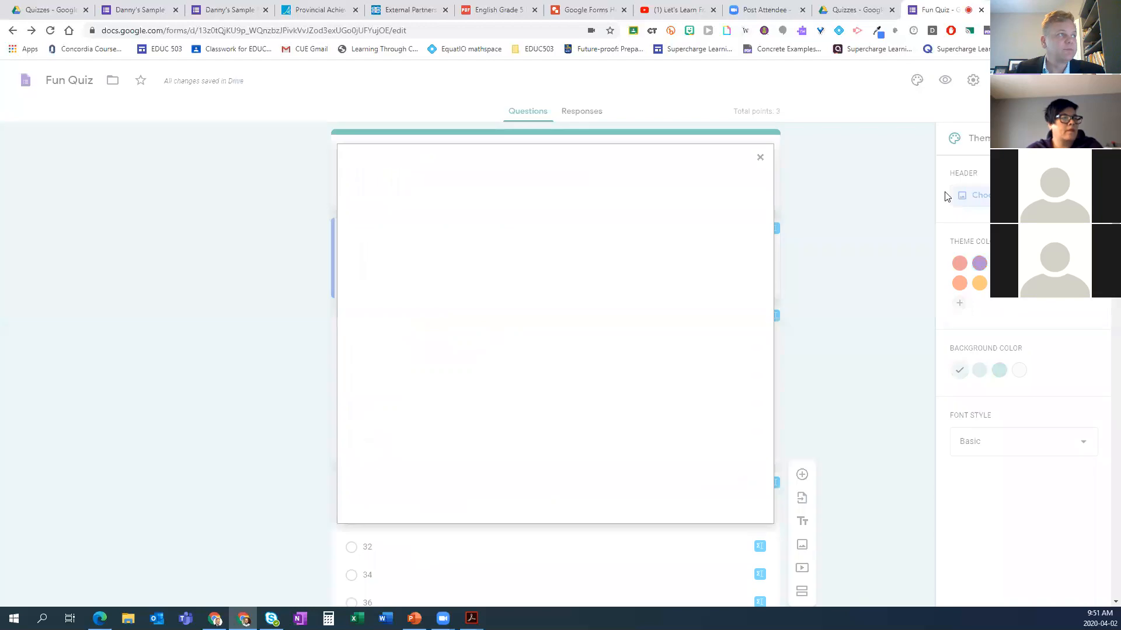
- Switch to the Google Forms Header Graphic Sample drawing and examine its available download formats
click(588, 10)
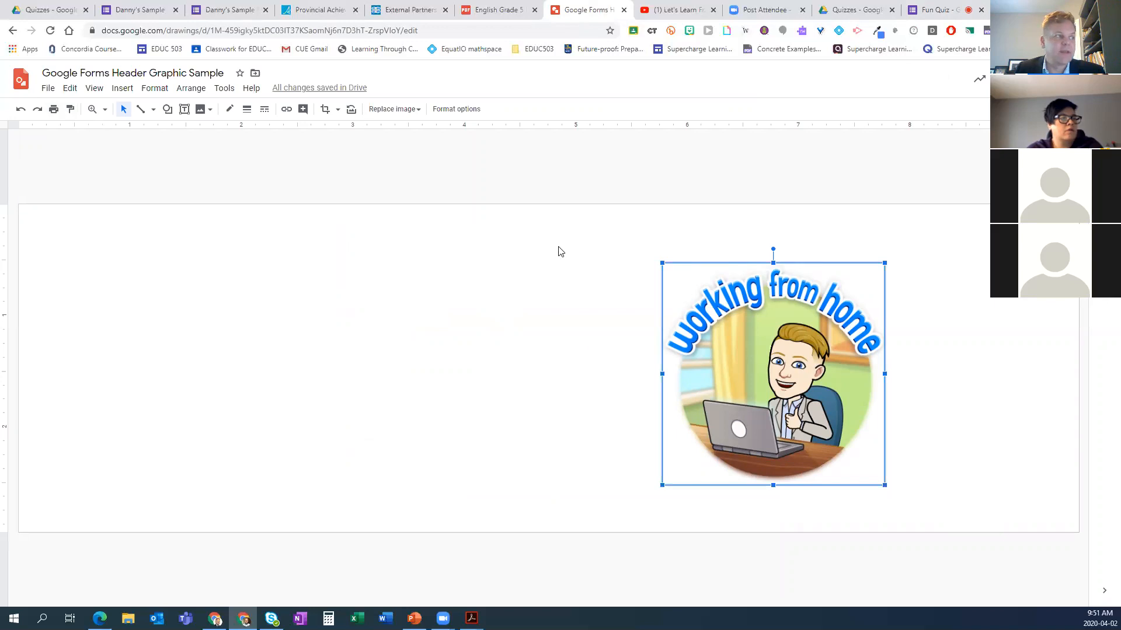
click(677, 187)
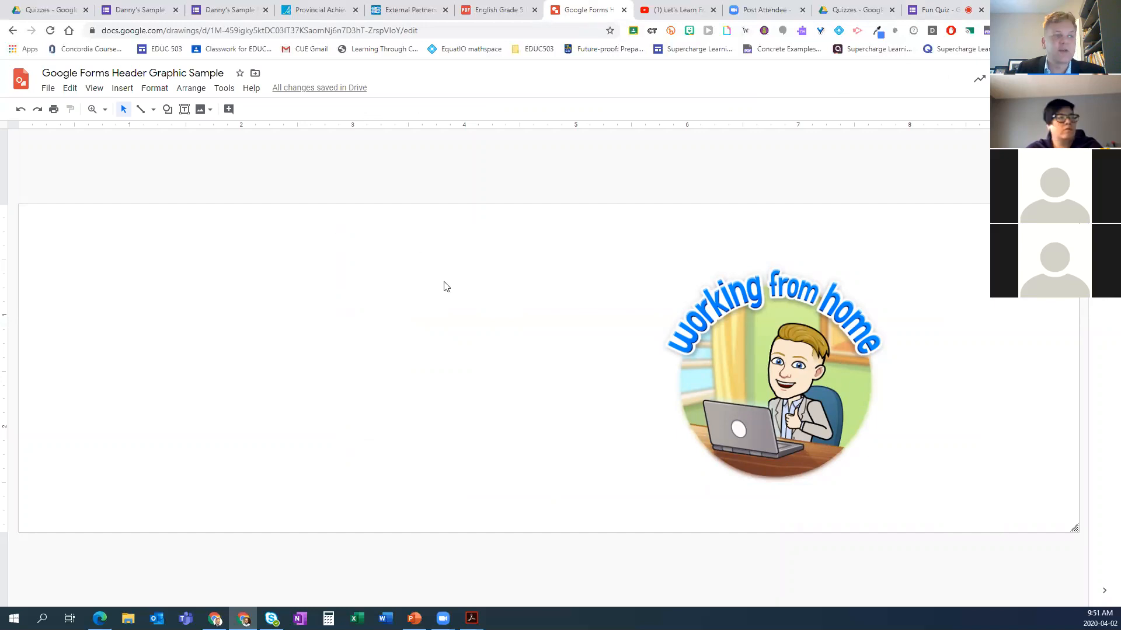
click(48, 88)
mouse_move(124, 207)
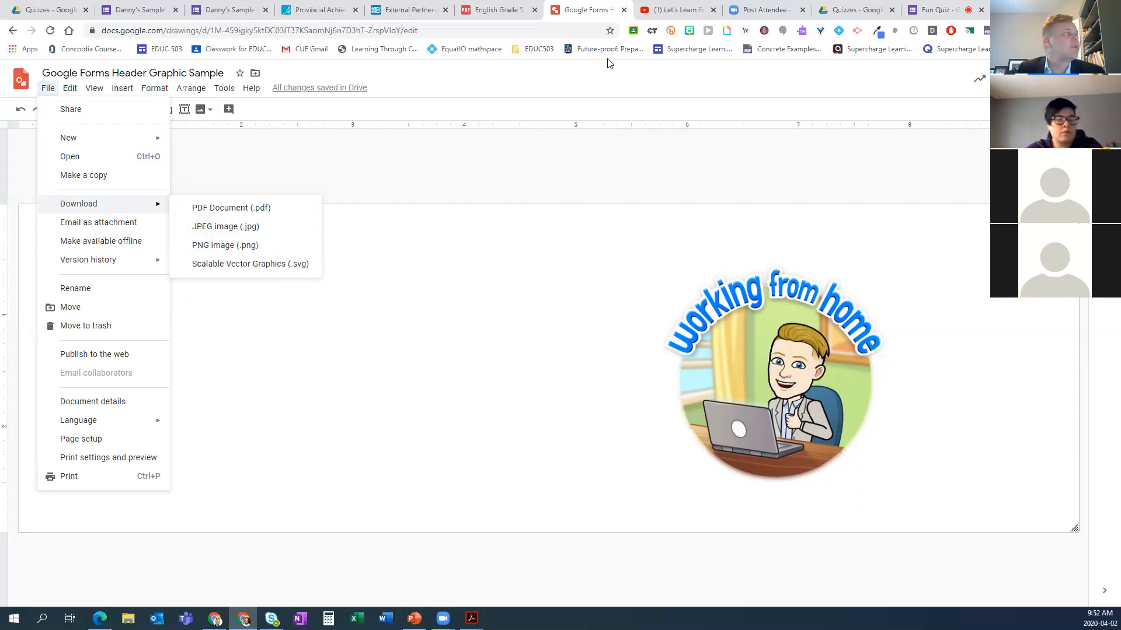
- Switch to the Quizzes folder in Google Drive and turn on link sharing for the selected Sample Quiz PDF document
click(27, 10)
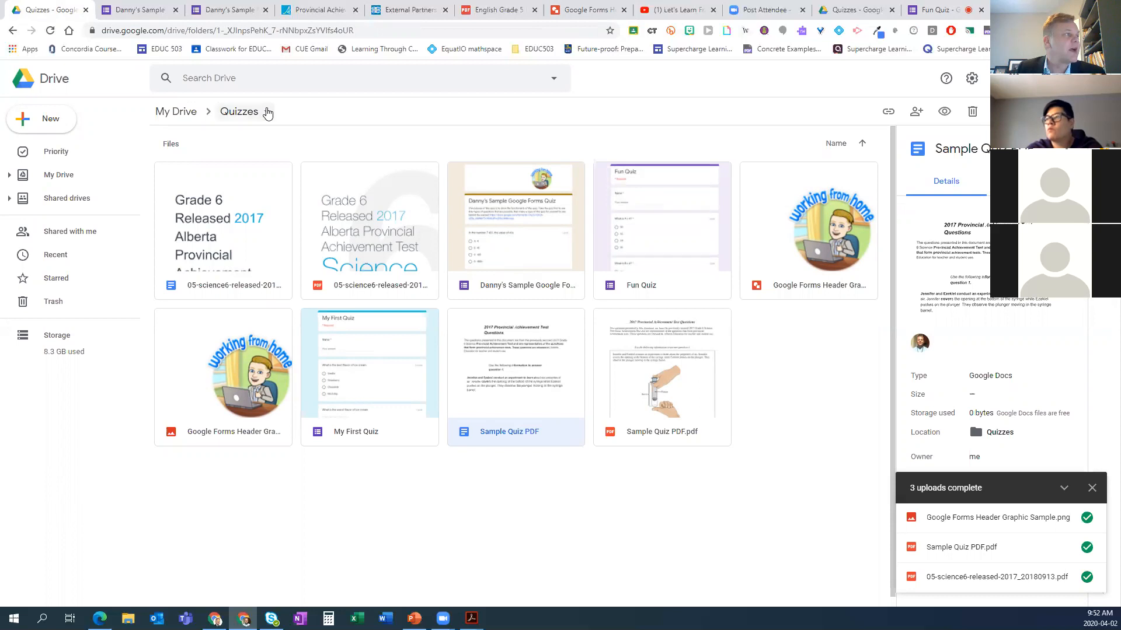
click(265, 112)
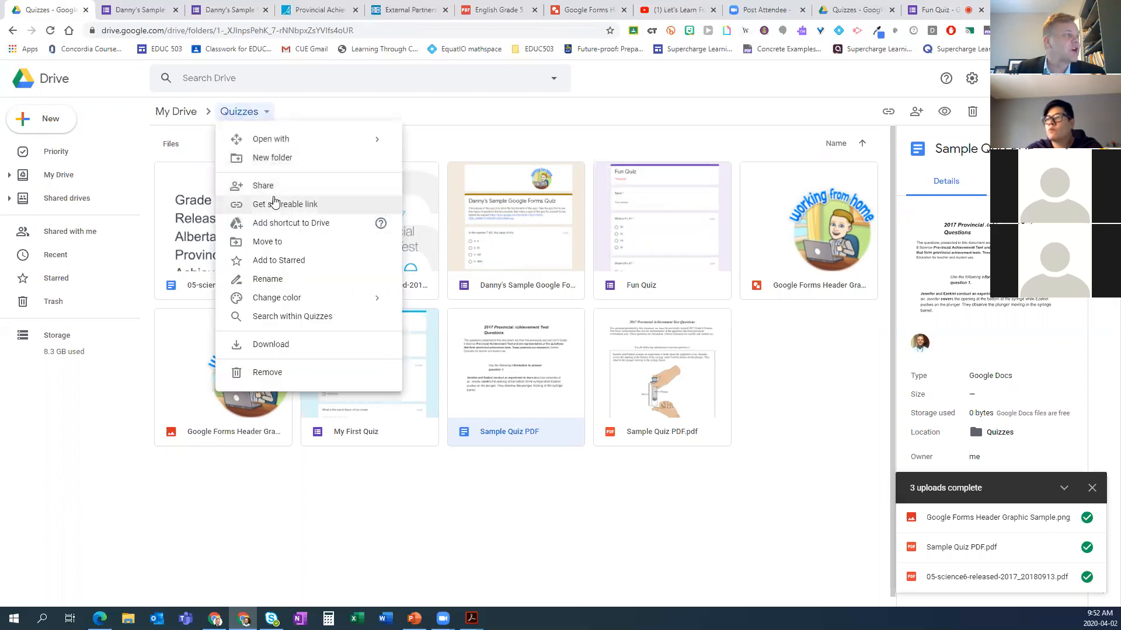
click(277, 204)
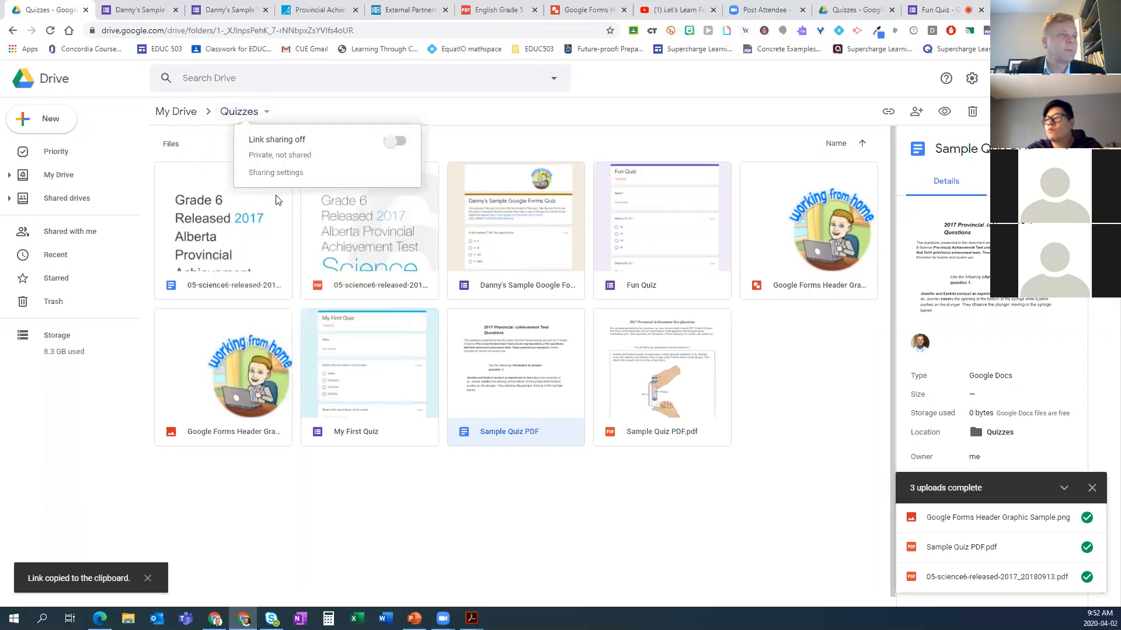
click(887, 111)
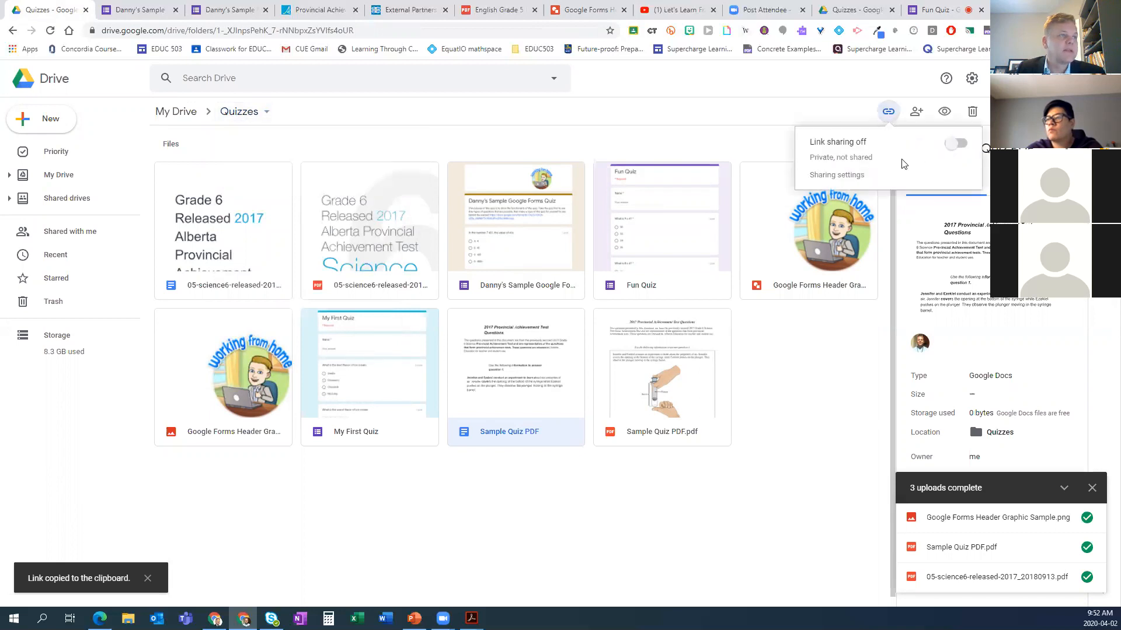
click(960, 144)
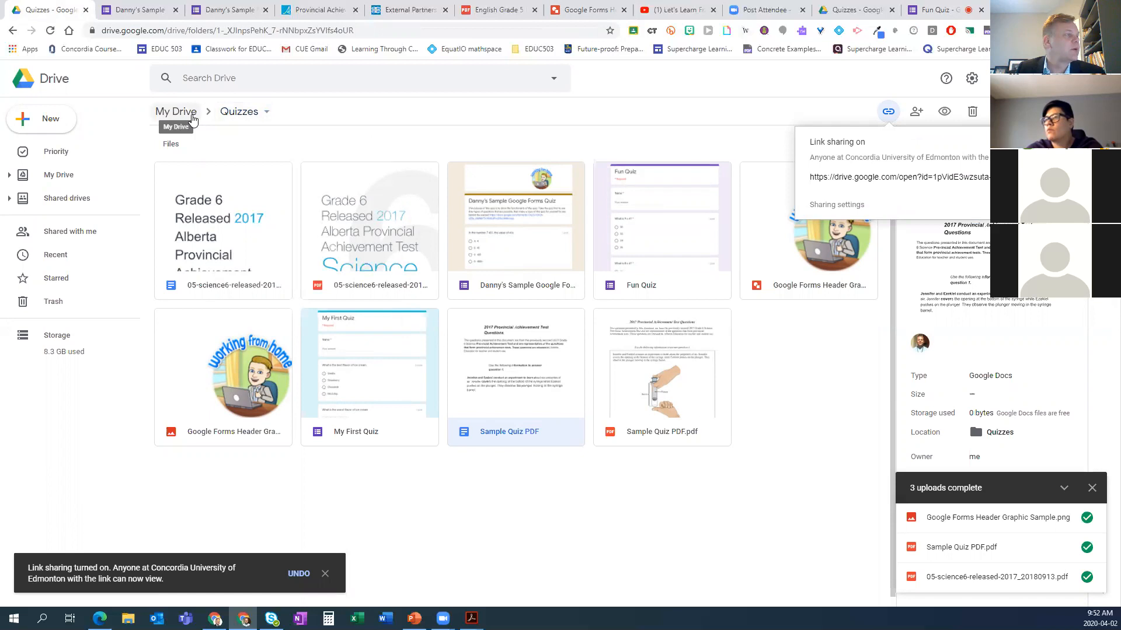
- Turn on link sharing for the Quizzes folder itself
click(244, 112)
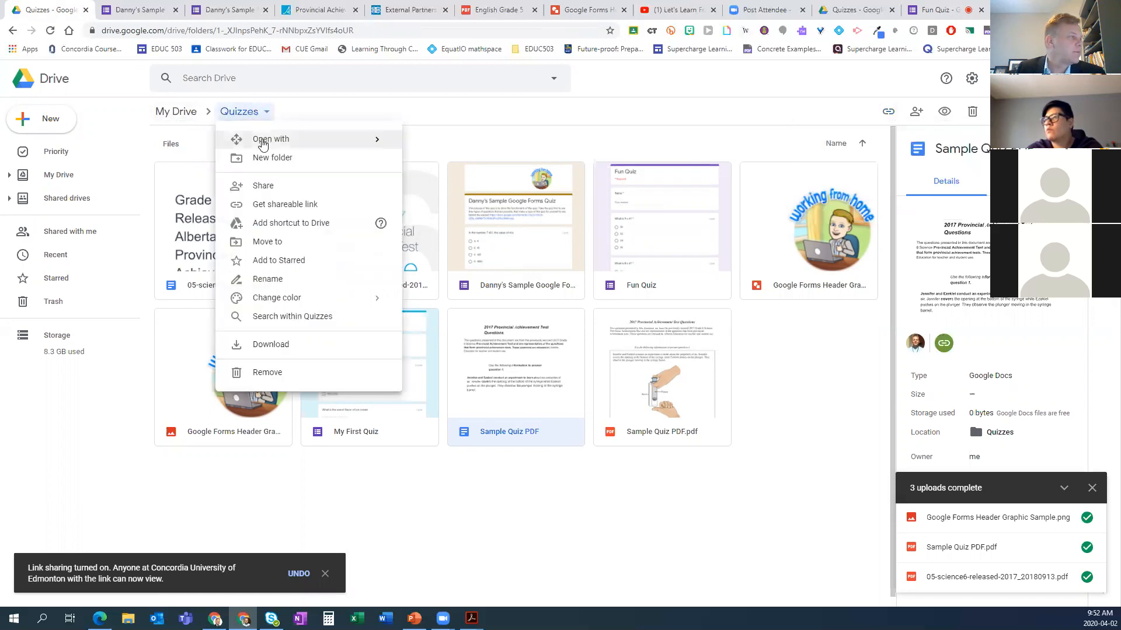
click(272, 206)
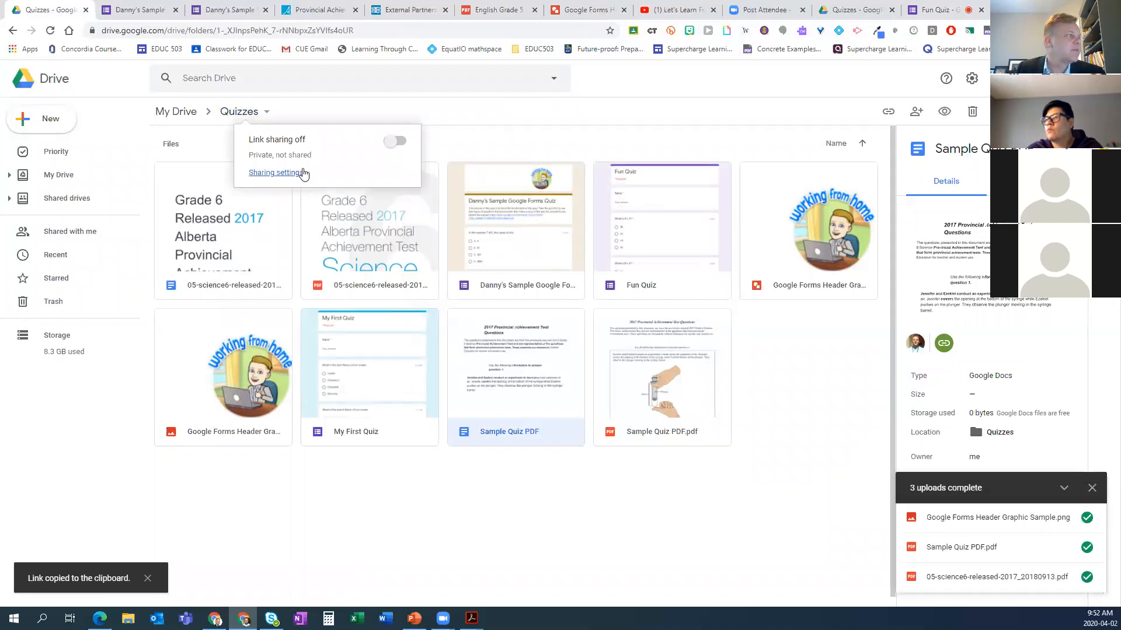
click(399, 142)
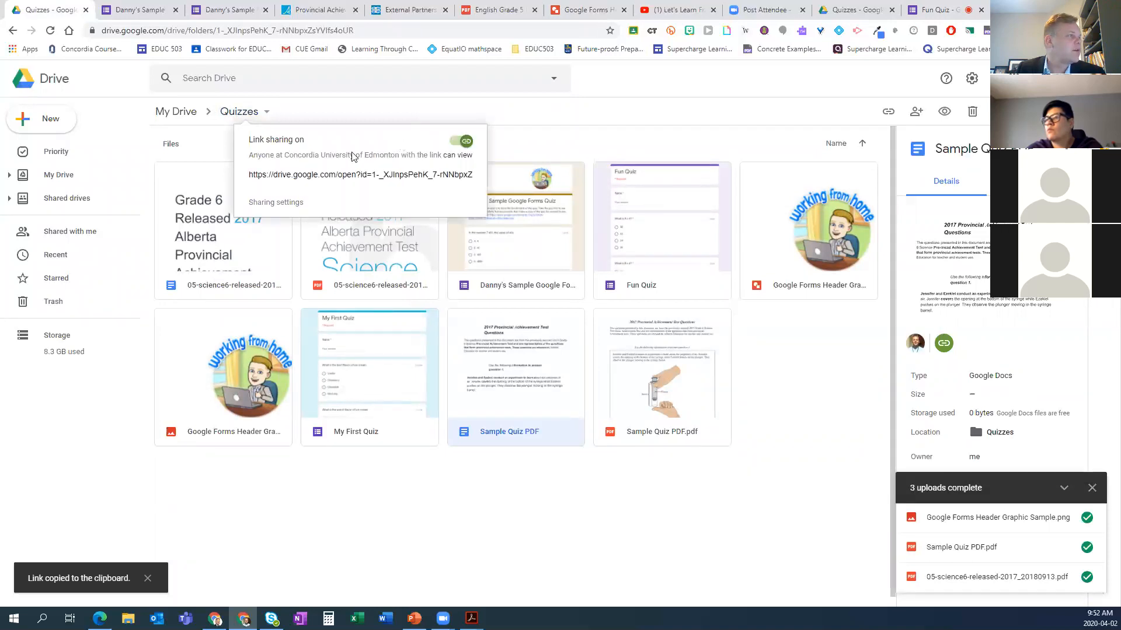
- Set the Quizzes folder's link sharing to Anyone with the link, view only, and copy the folder link
click(282, 203)
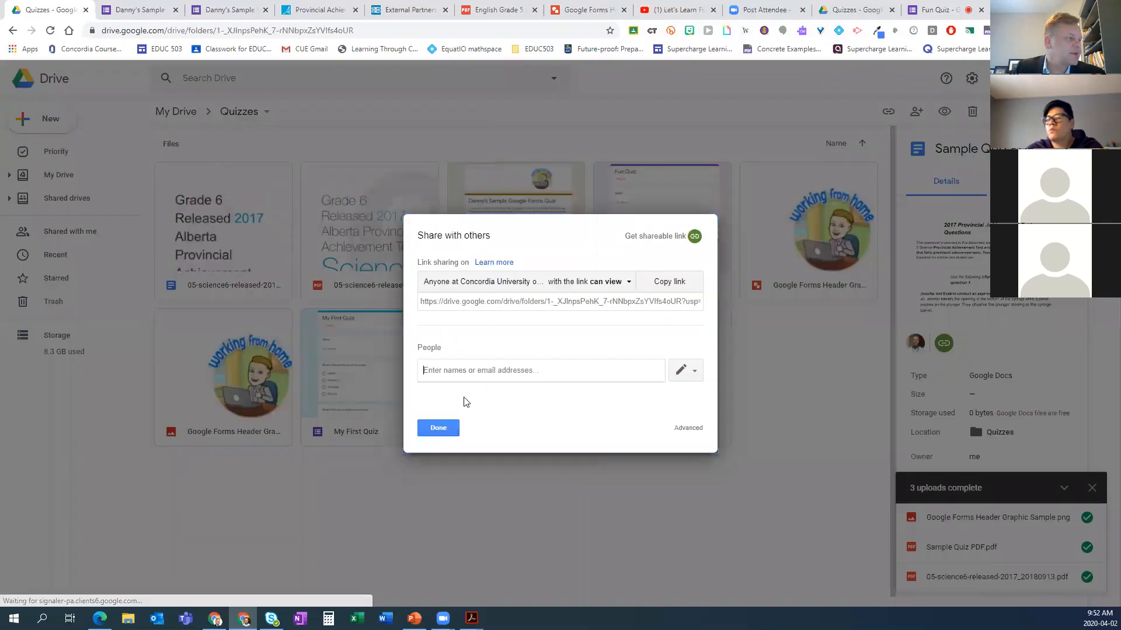
click(607, 286)
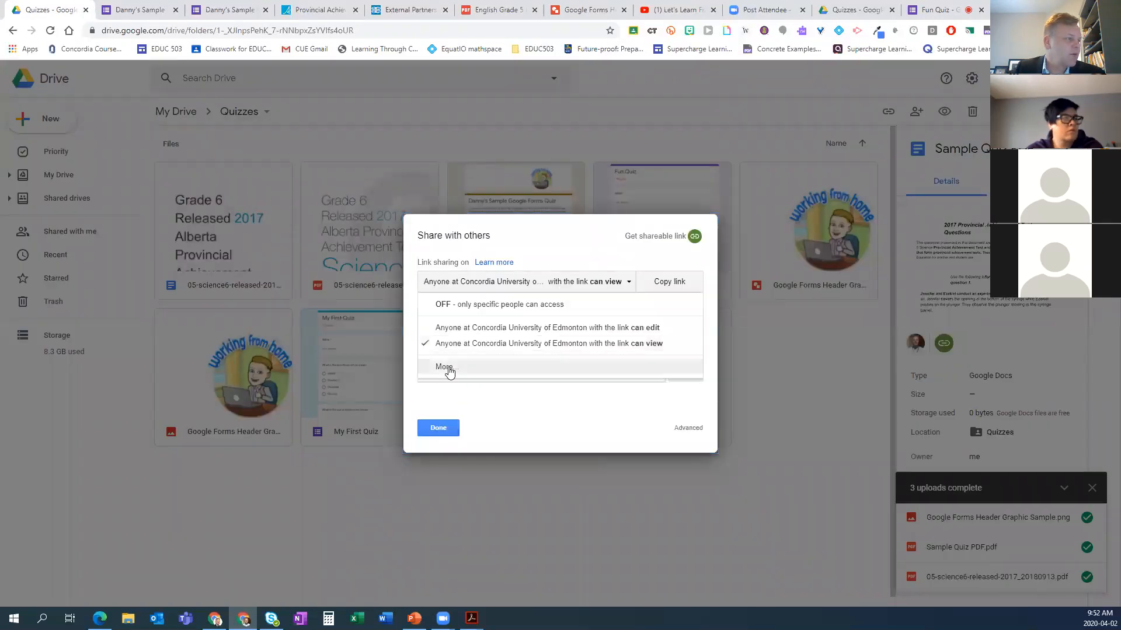
click(446, 367)
click(435, 276)
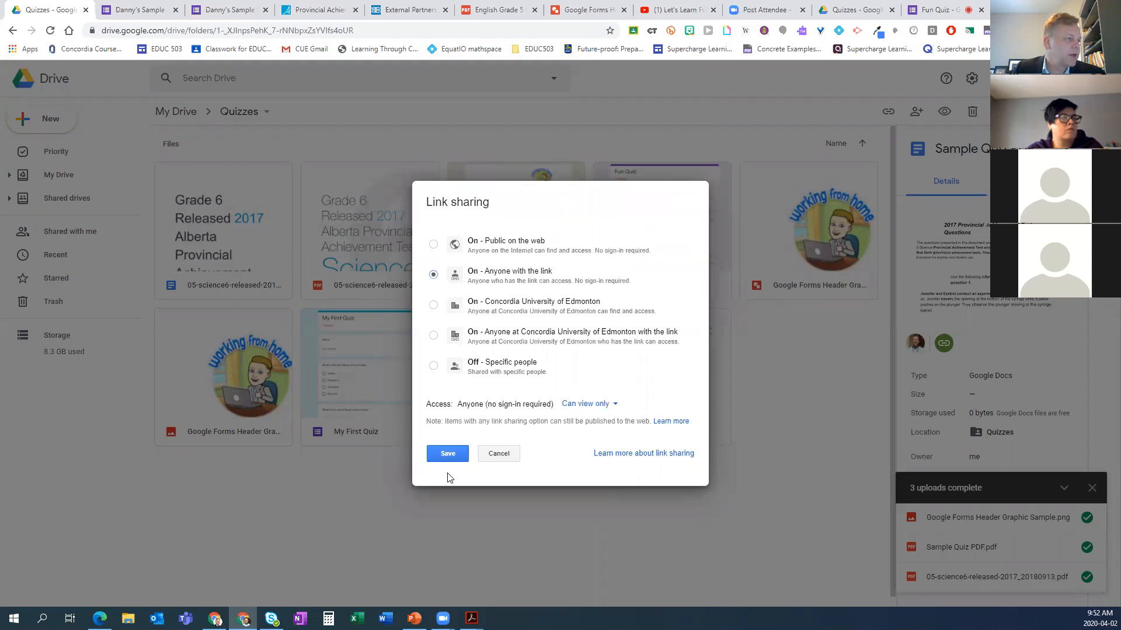
click(447, 454)
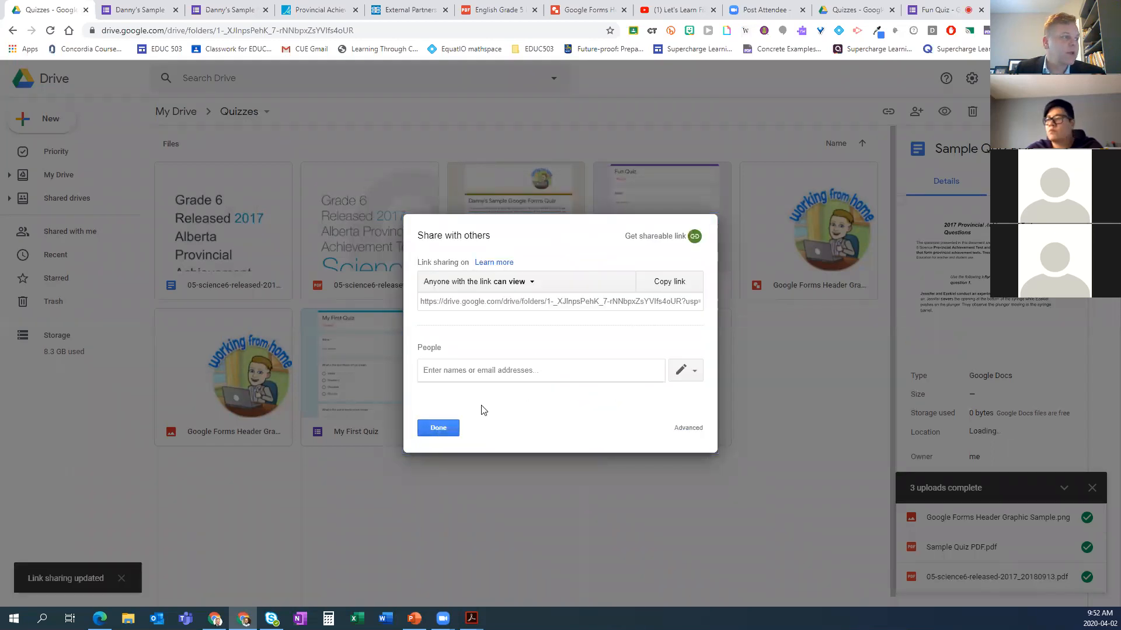
click(671, 282)
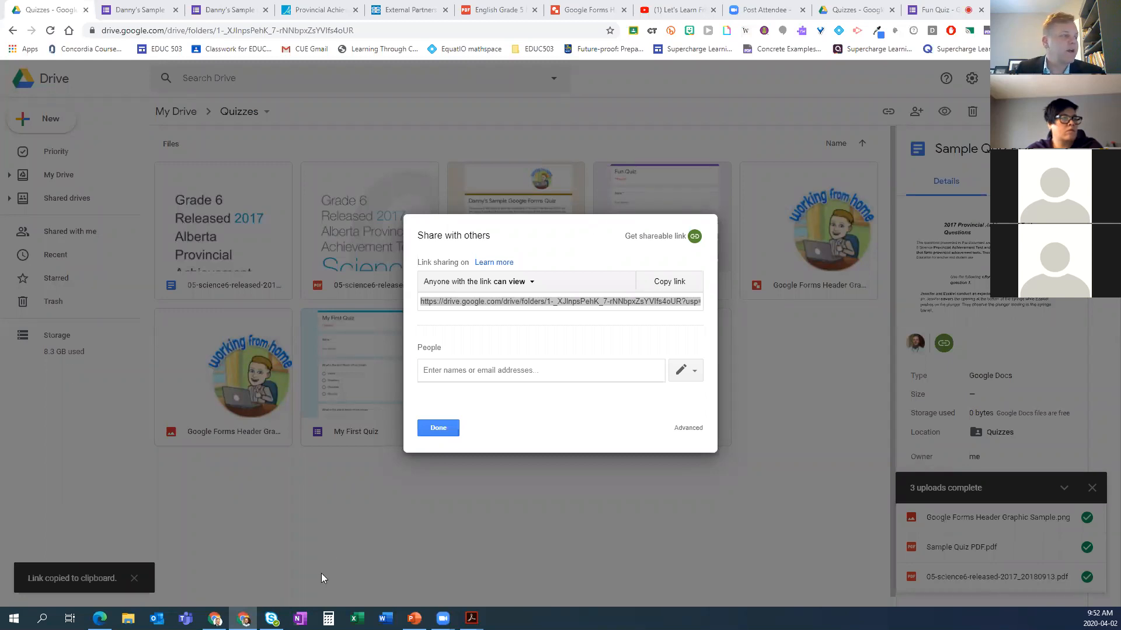
click(439, 430)
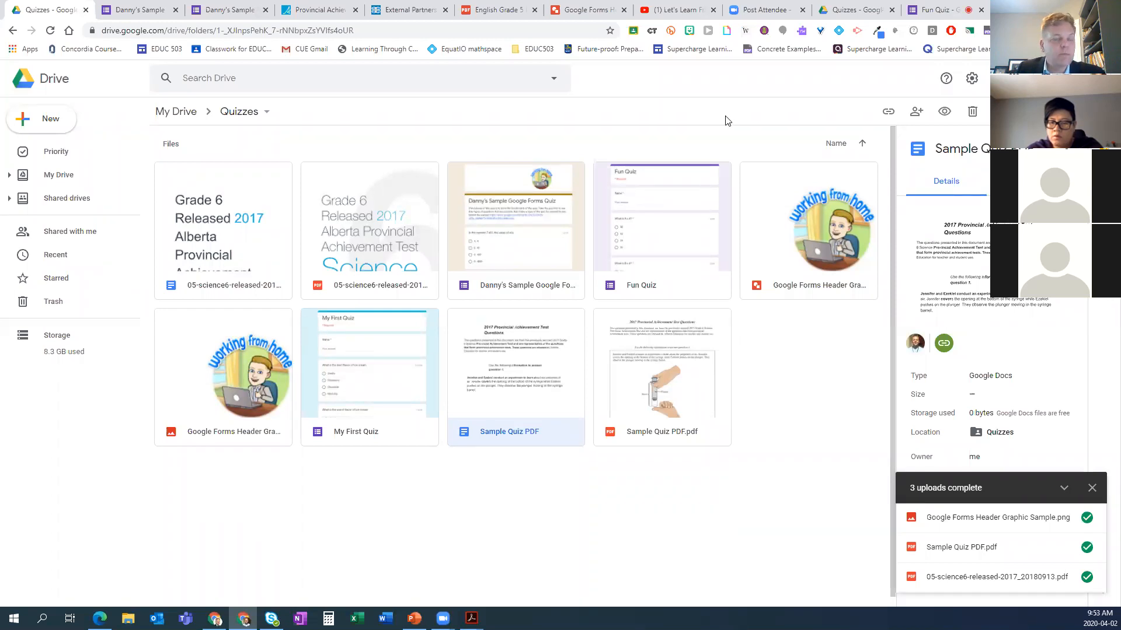
- Switch to the Fun Quiz form and examine the theme and upload options for its header image
click(147, 9)
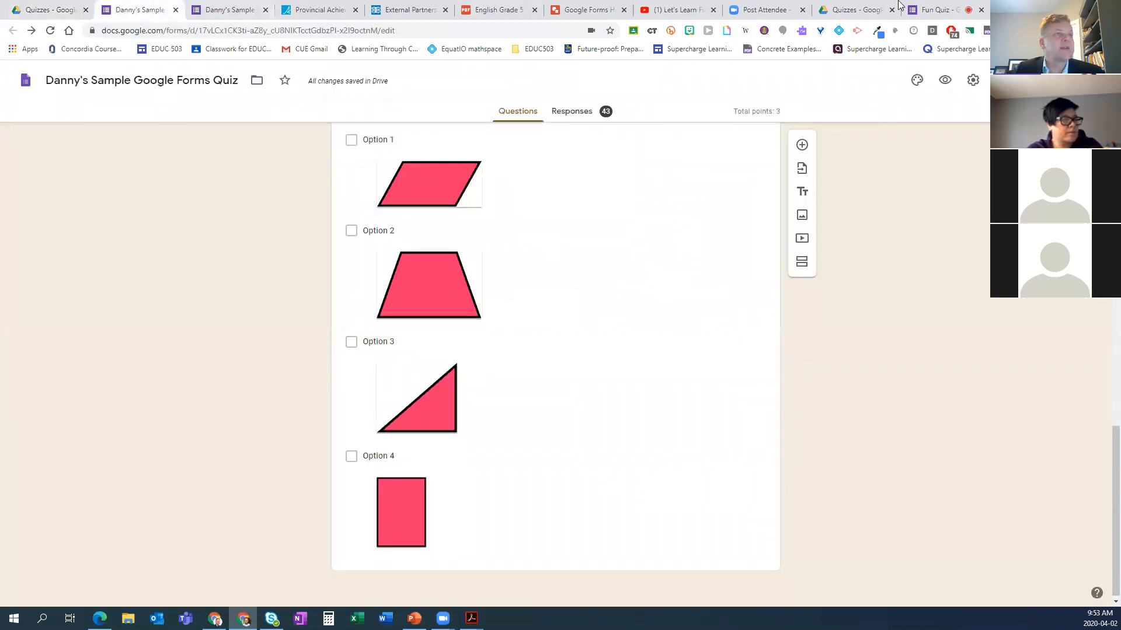
click(919, 10)
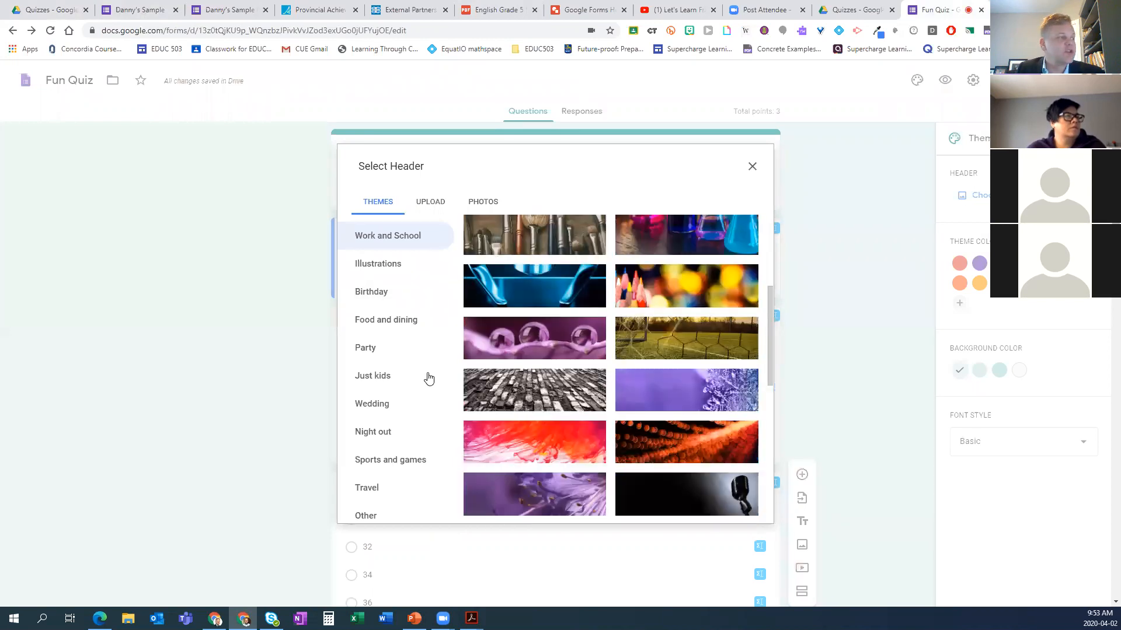
click(425, 376)
click(430, 209)
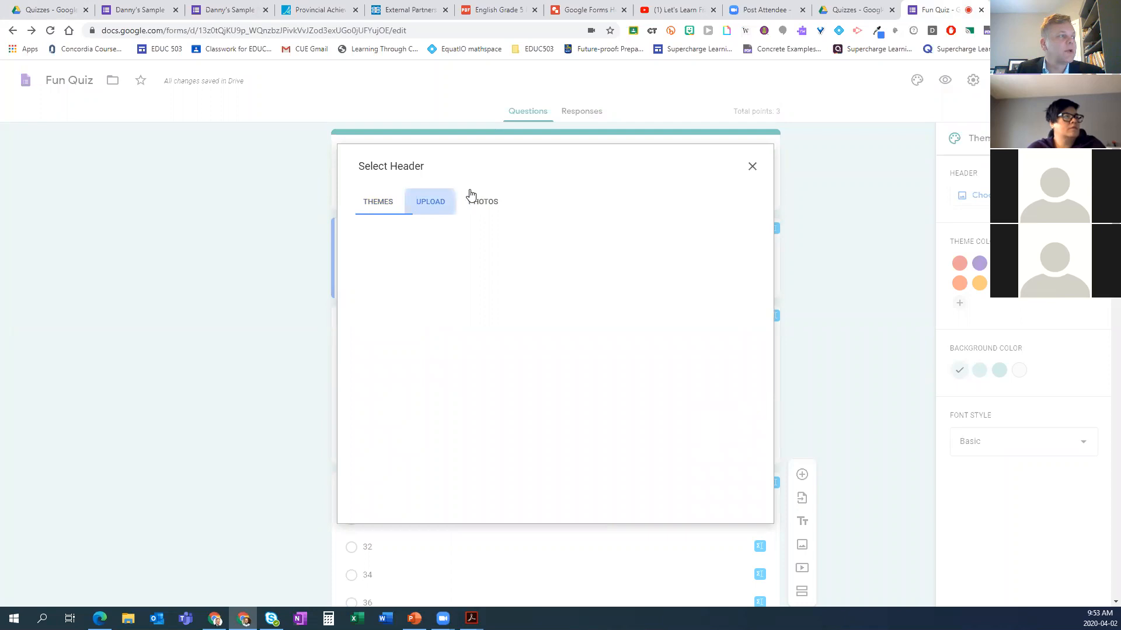
click(379, 206)
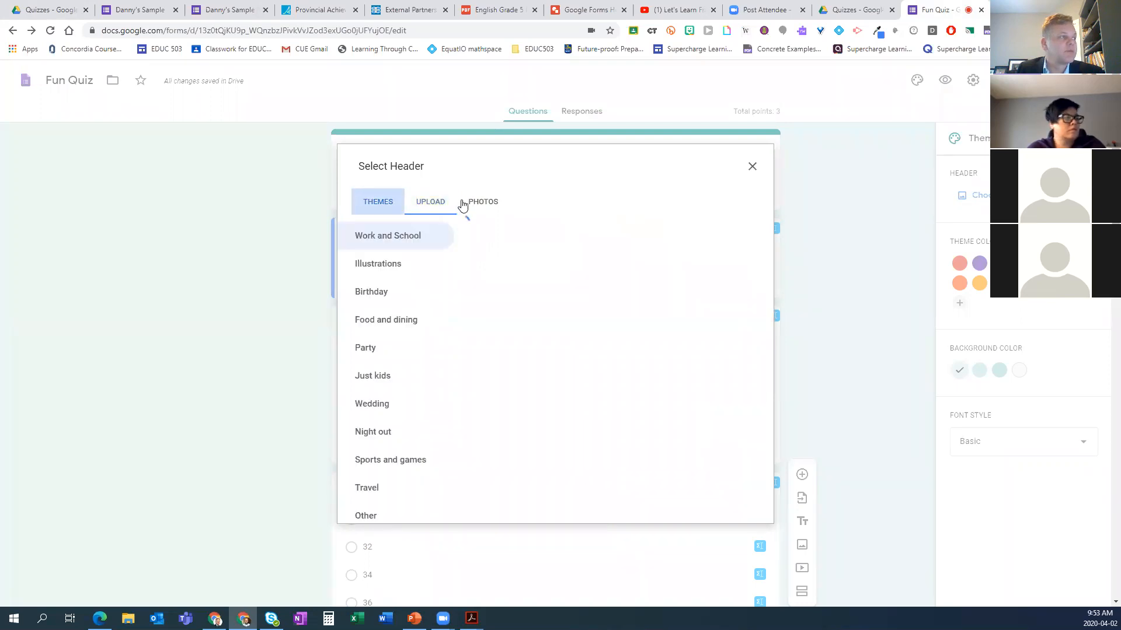
click(432, 203)
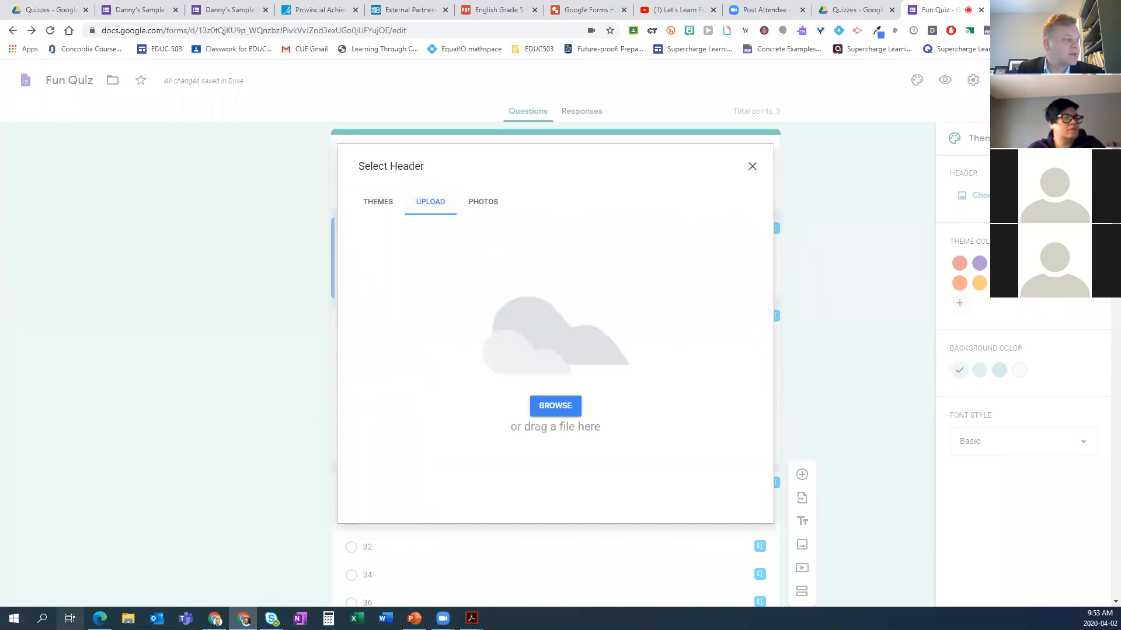
- In the Google Forms Header Graphic Sample drawing, replace the working from home Bitmoji with the Stay Home one, scaled and positioned to fit the canvas
click(586, 10)
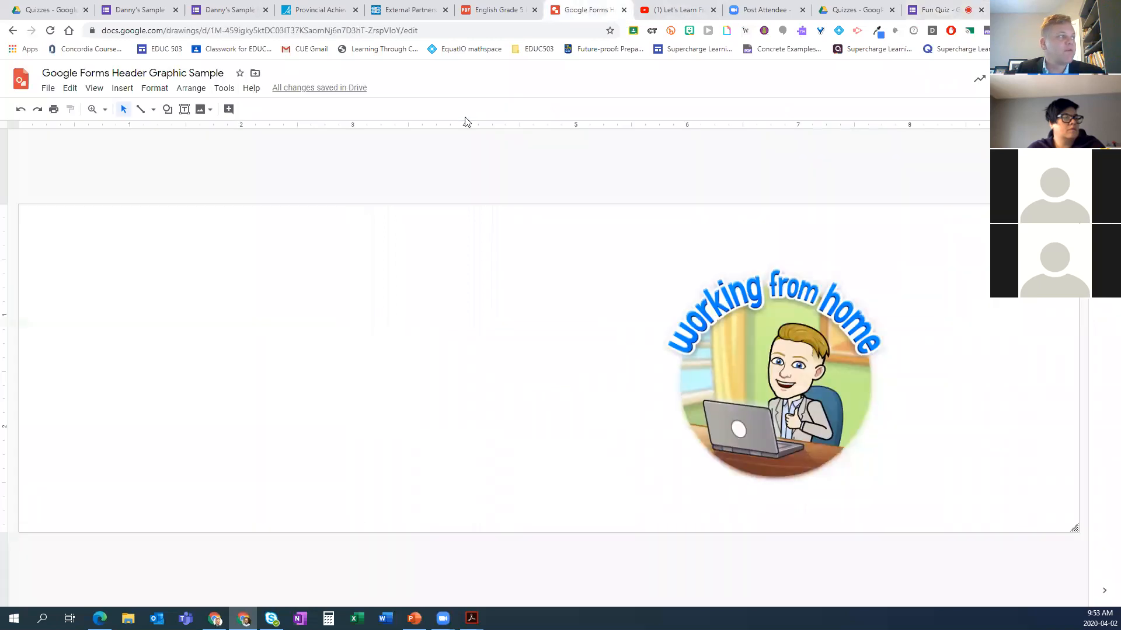
click(764, 348)
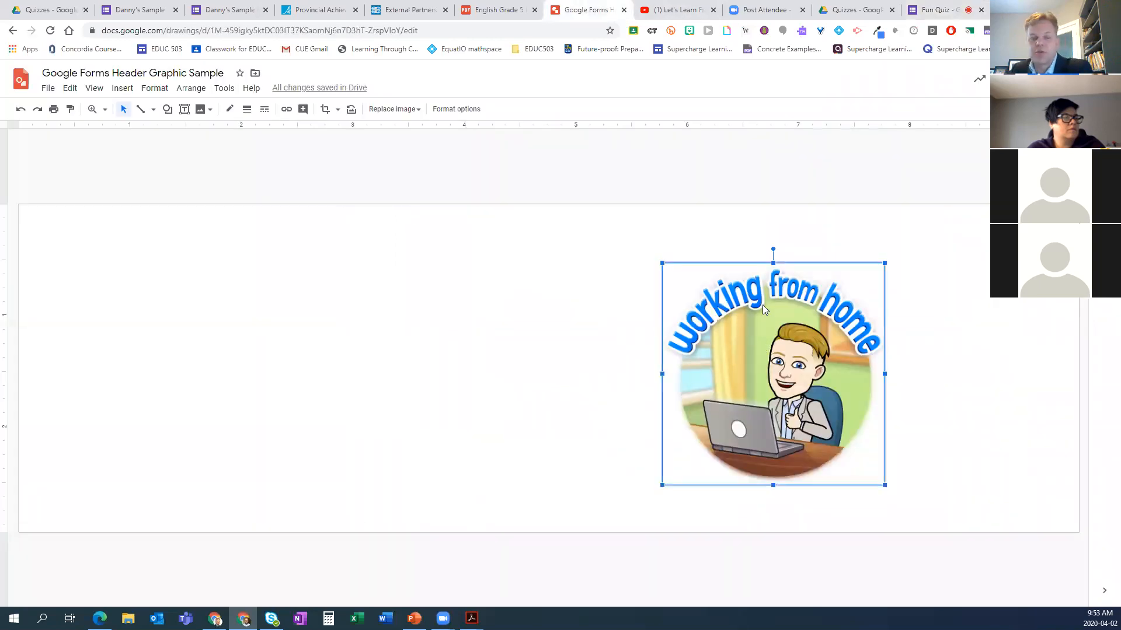
key(Delete)
click(689, 31)
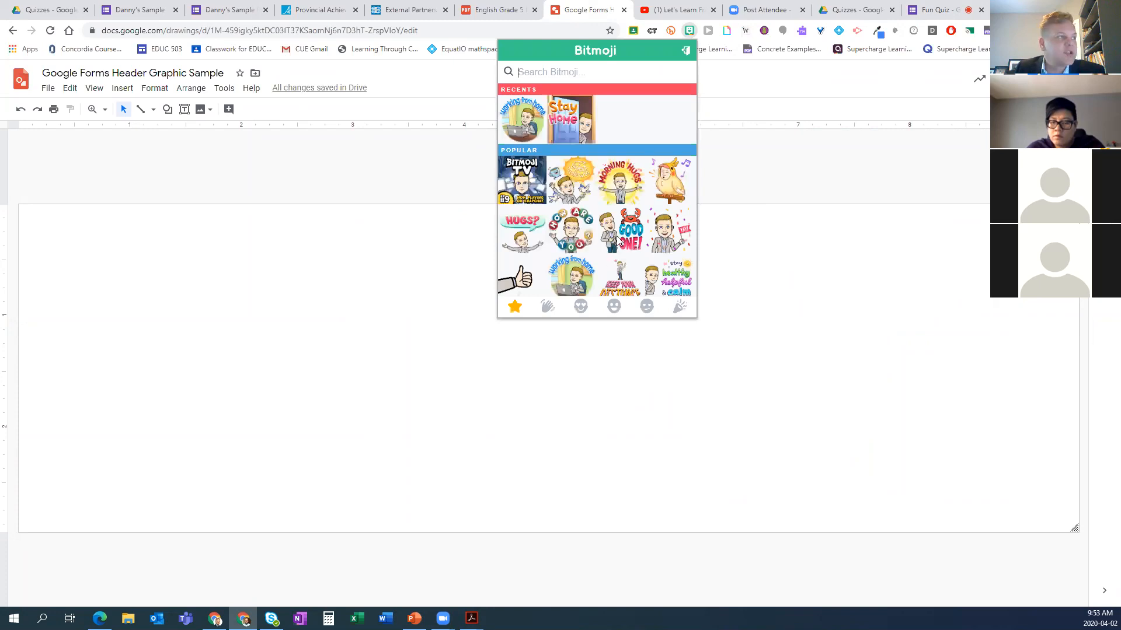
scroll(628, 233, down, 3)
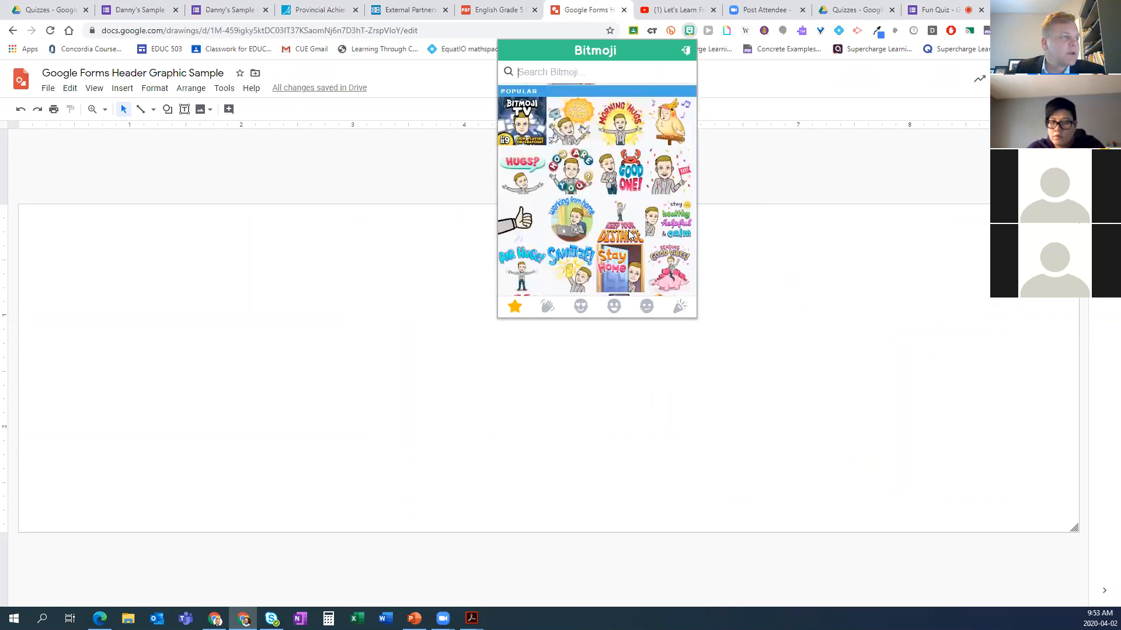
drag(611, 172, 815, 394)
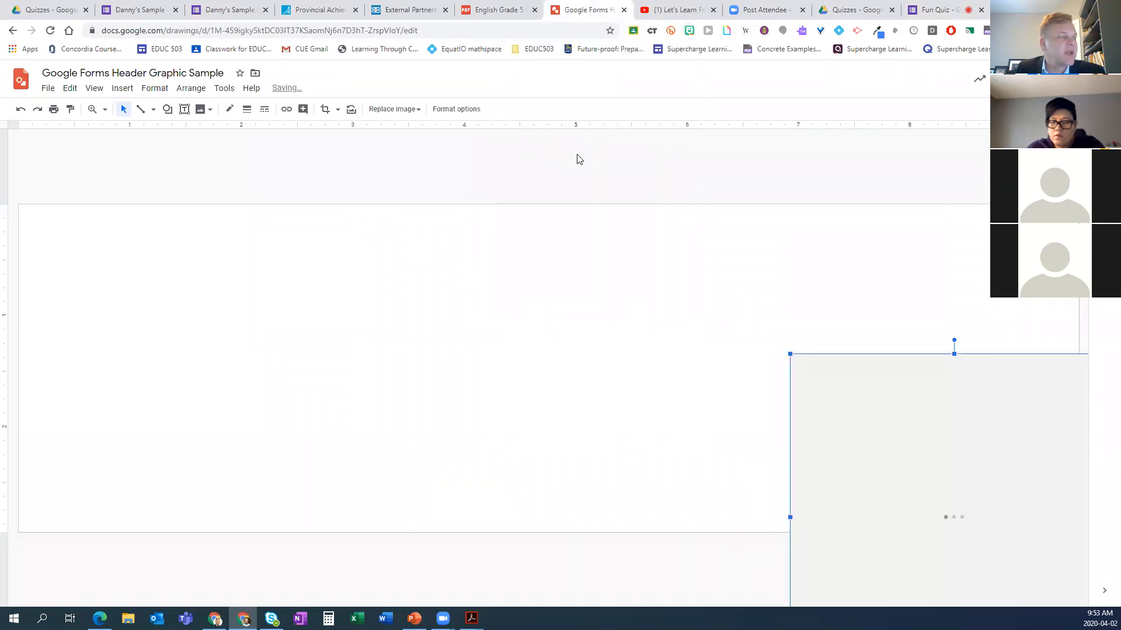
drag(898, 426, 695, 237)
drag(820, 383, 782, 307)
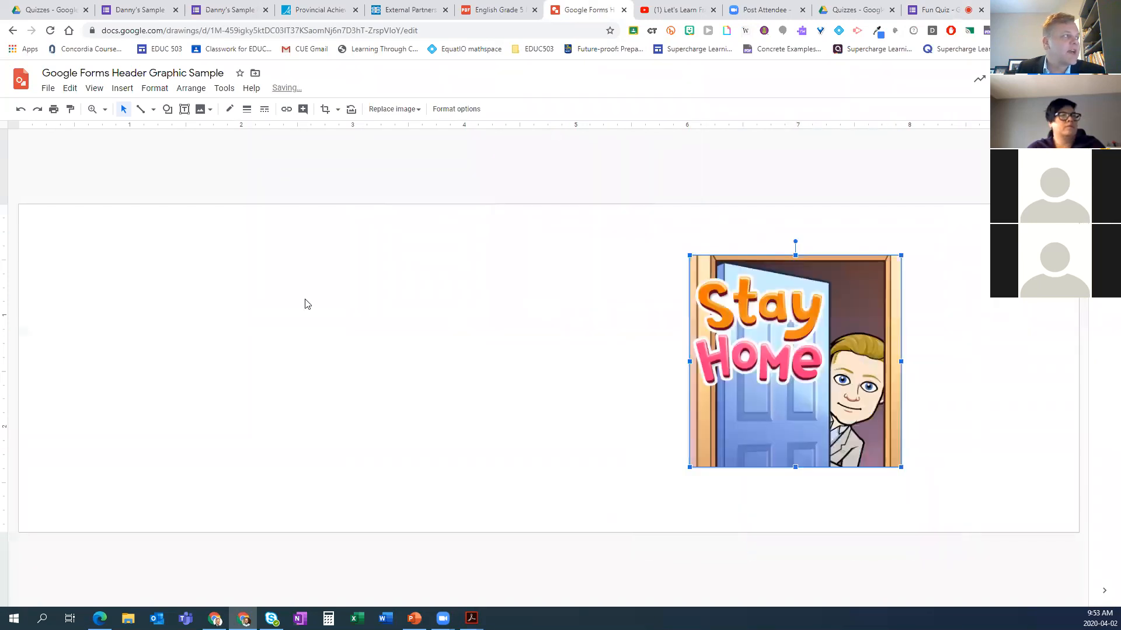
- Add a large text box reading "Sample Quiz" to the empty area left of the Stay Home Bitmoji
click(184, 111)
drag(125, 260, 530, 475)
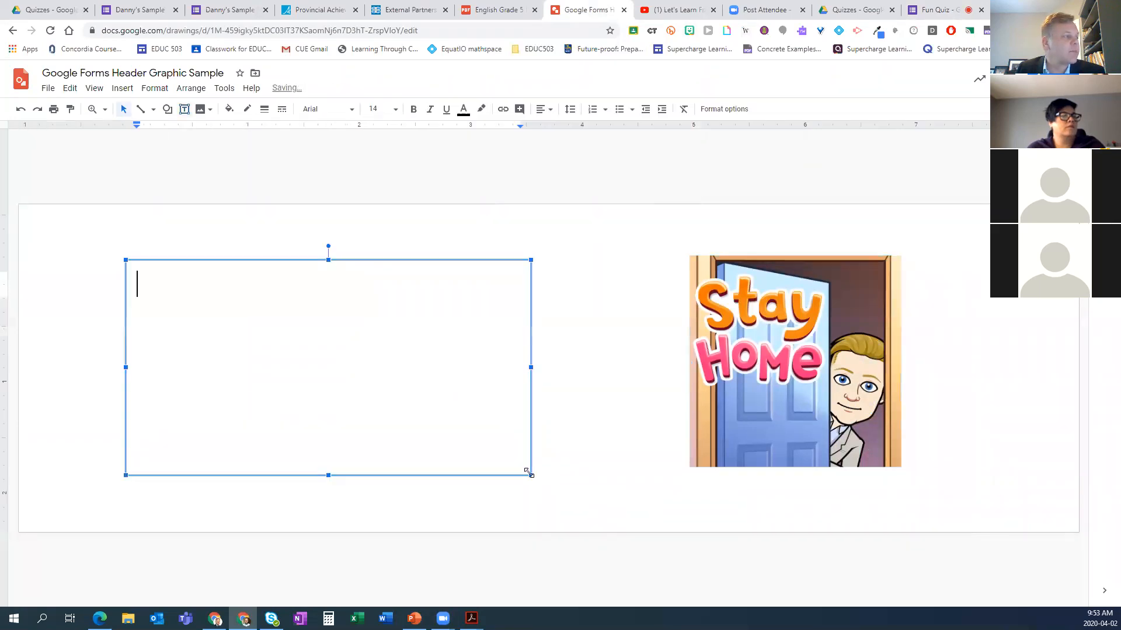
text(sample)
key(BackSpace)
key(BackSpace)
key(BackSpace)
key(BackSpace)
key(BackSpace)
key(BackSpace)
text(Sam)
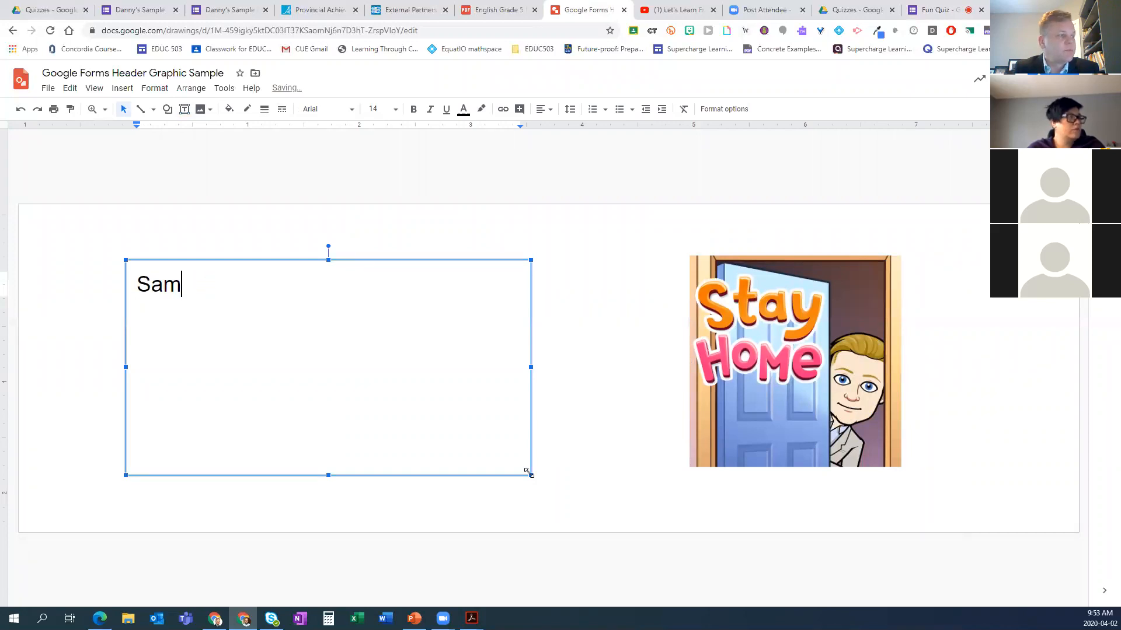
text(ple Qui)
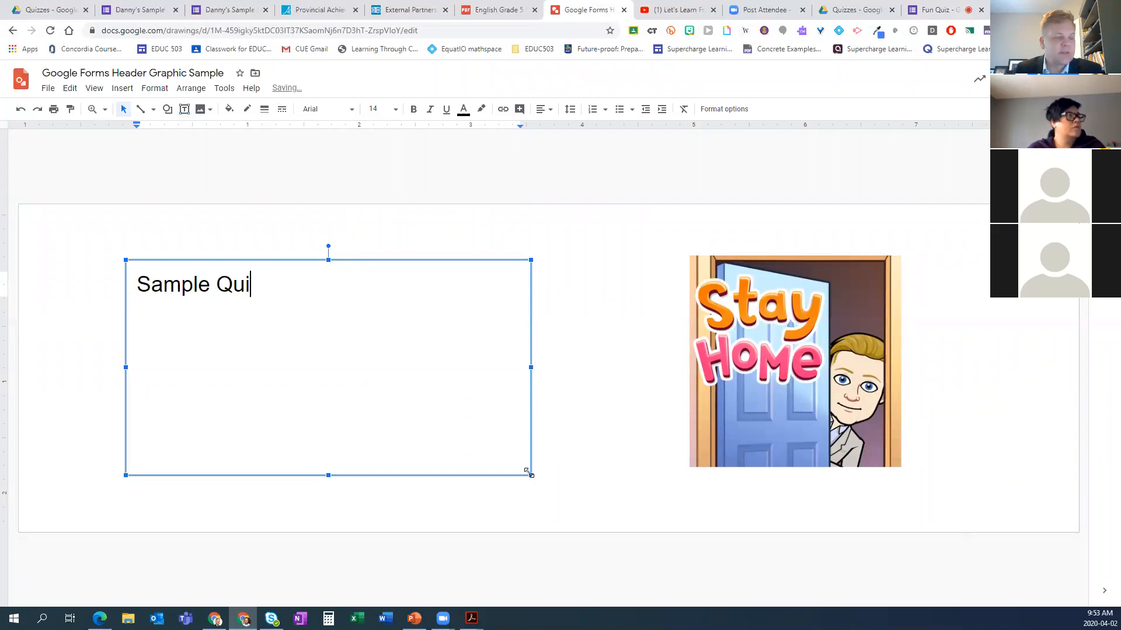
text(z)
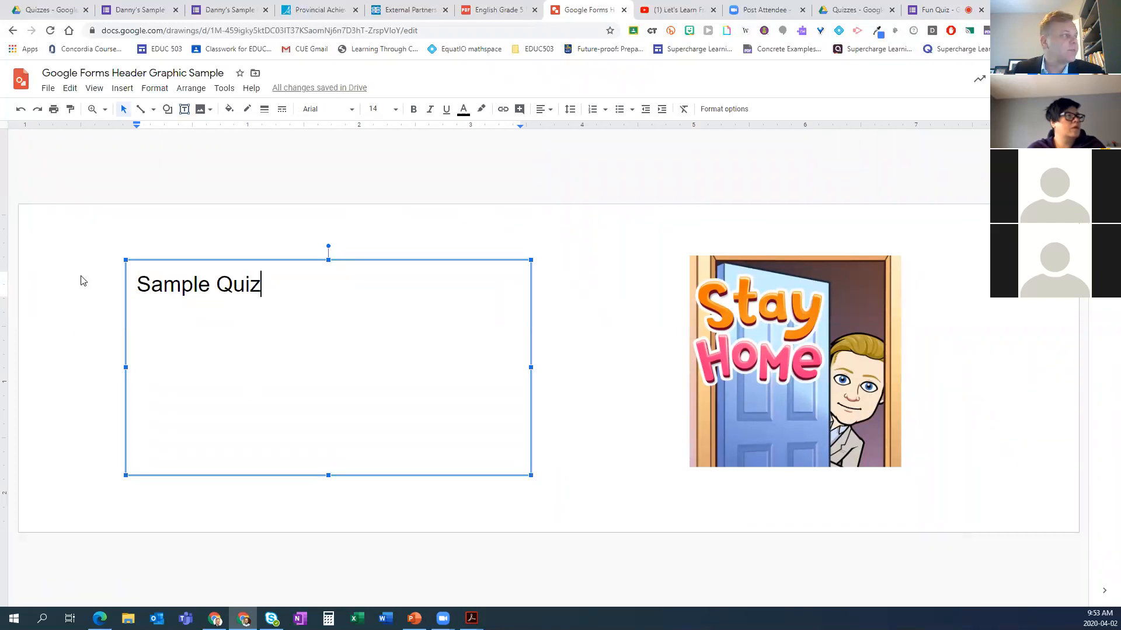
- Set the font size of the Sample Quiz text to 36 and deselect the text box
key(ctrl+a)
click(393, 110)
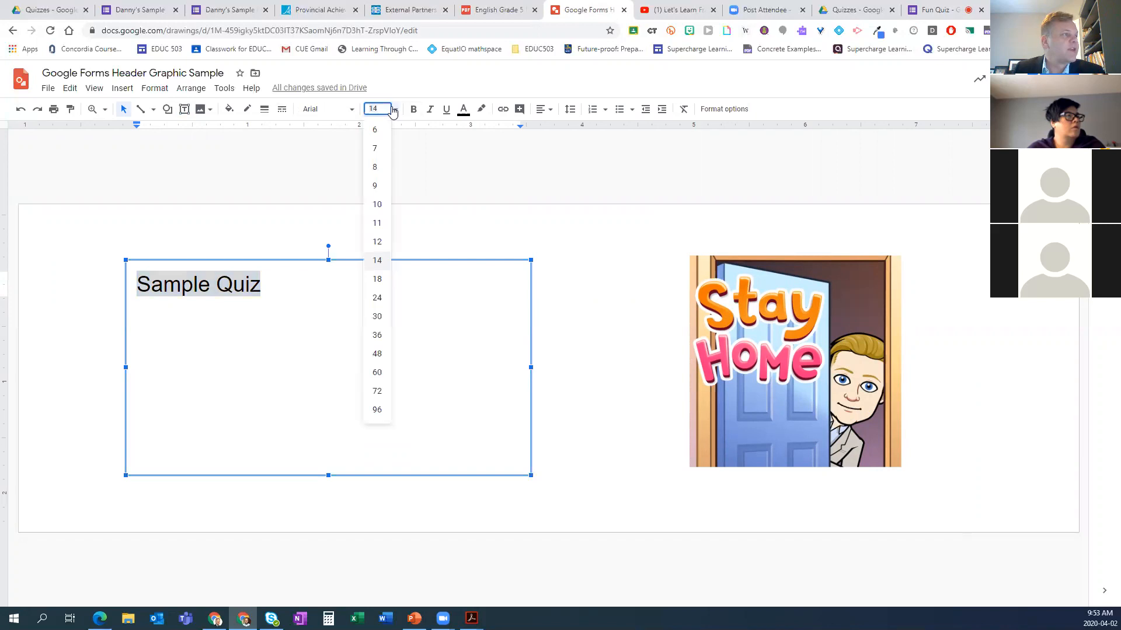
click(377, 335)
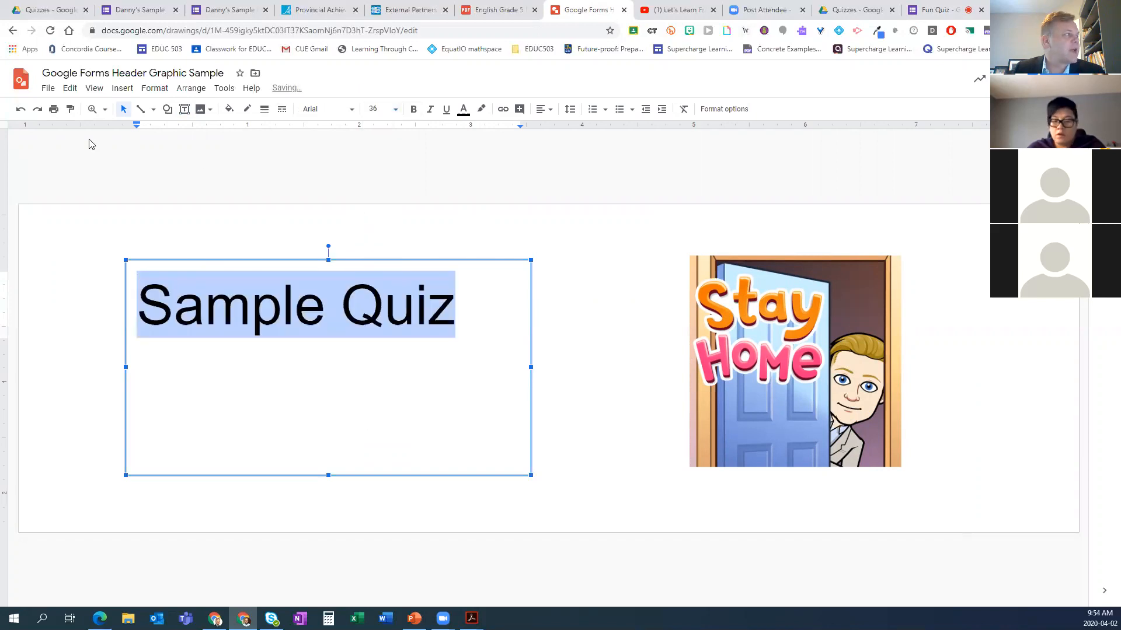
click(88, 143)
- Download the header drawing as a PNG image
click(48, 88)
mouse_move(110, 204)
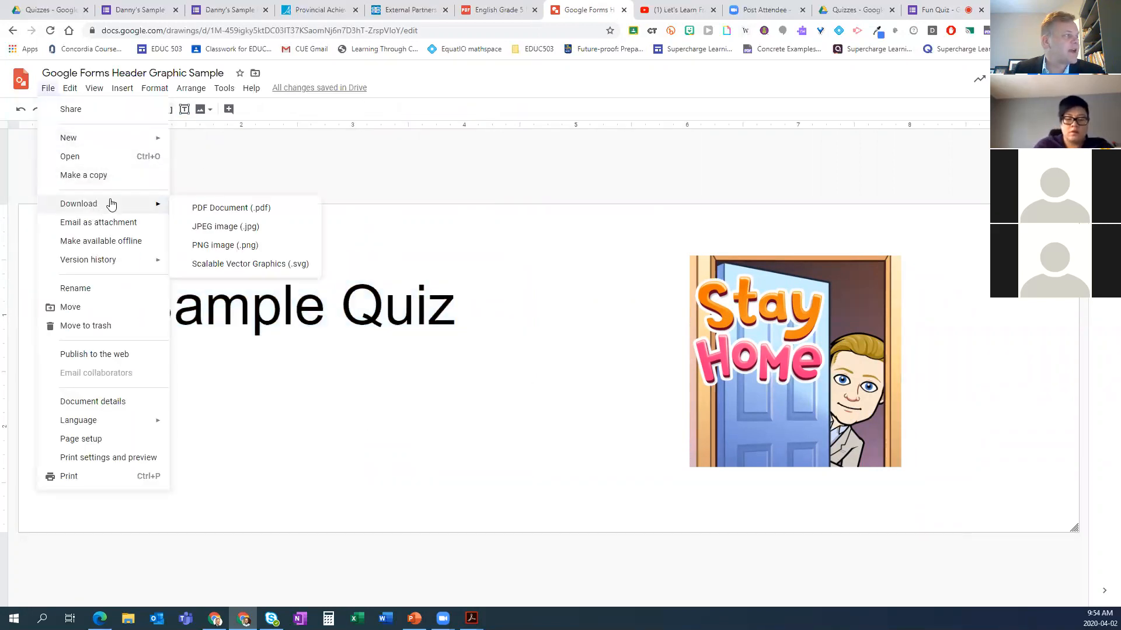
click(229, 245)
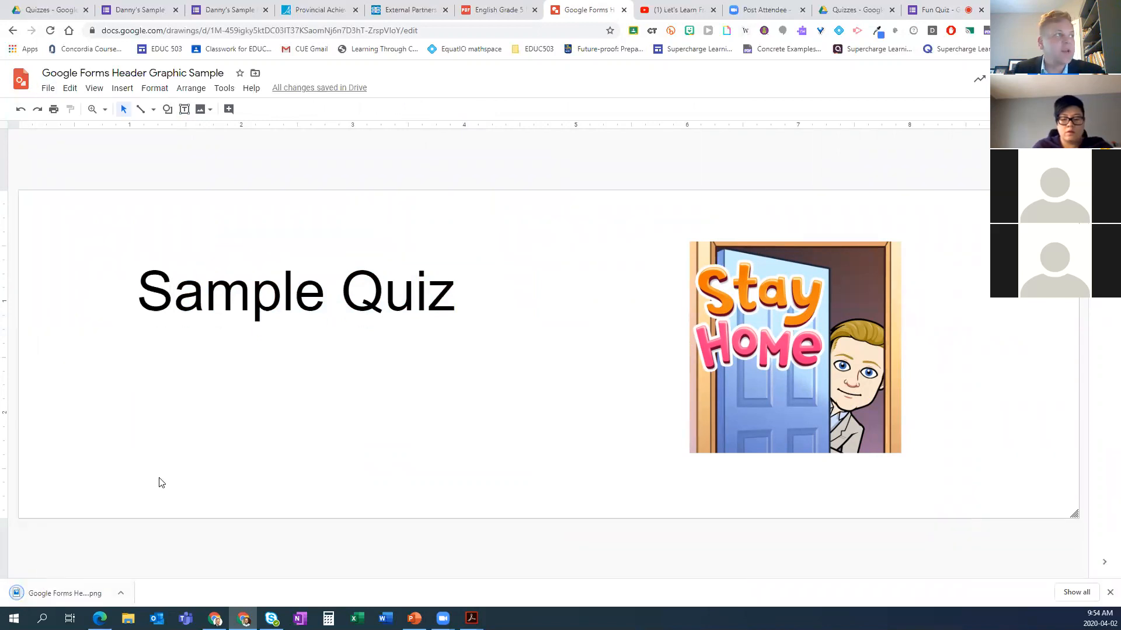
- Switch back to the Fun Quiz form and upload the downloaded header graphic PNG as its header image
click(934, 10)
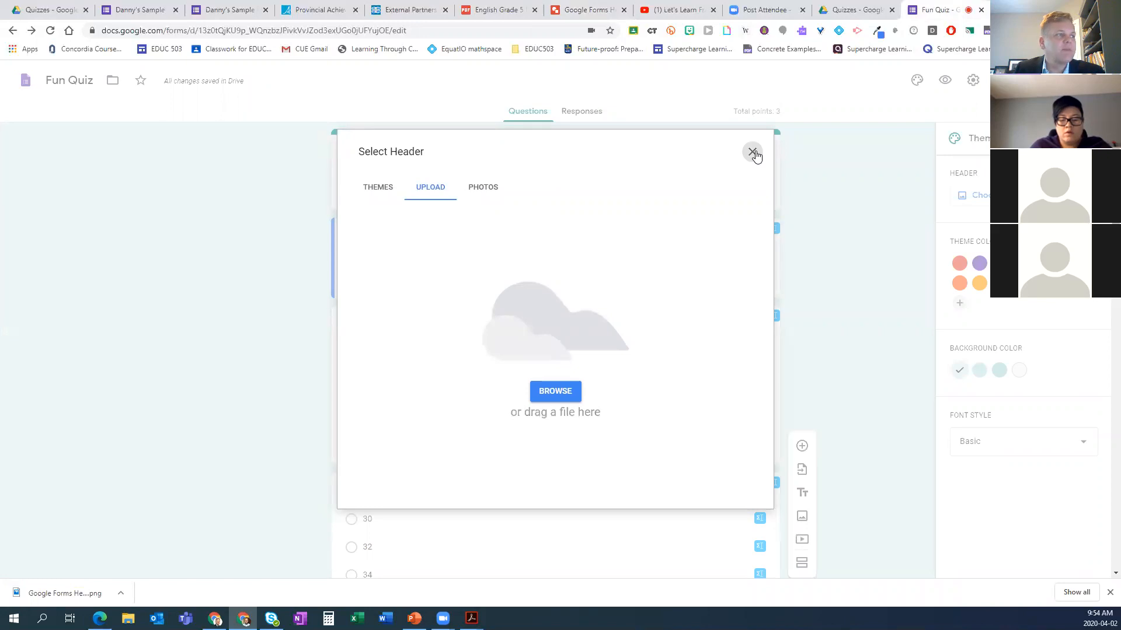
click(752, 153)
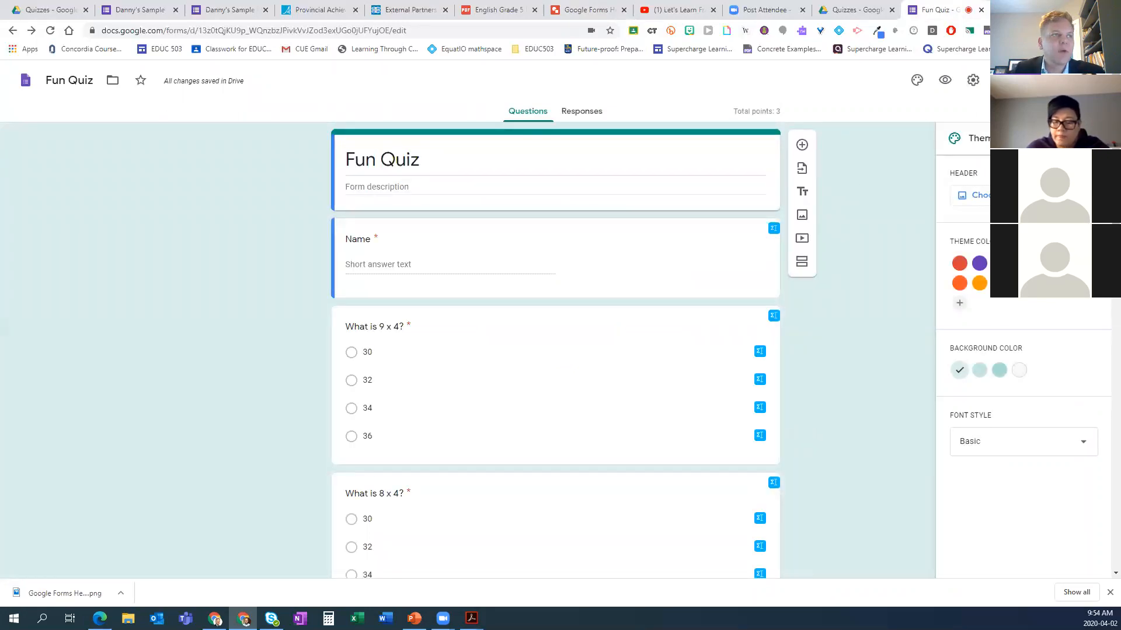
click(919, 87)
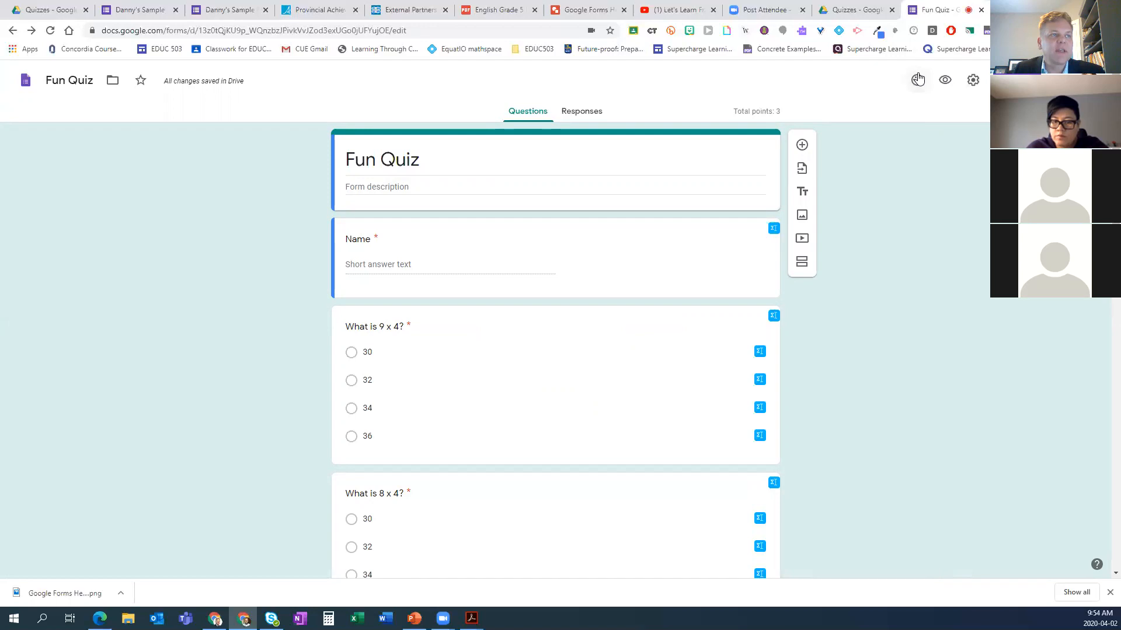
click(917, 82)
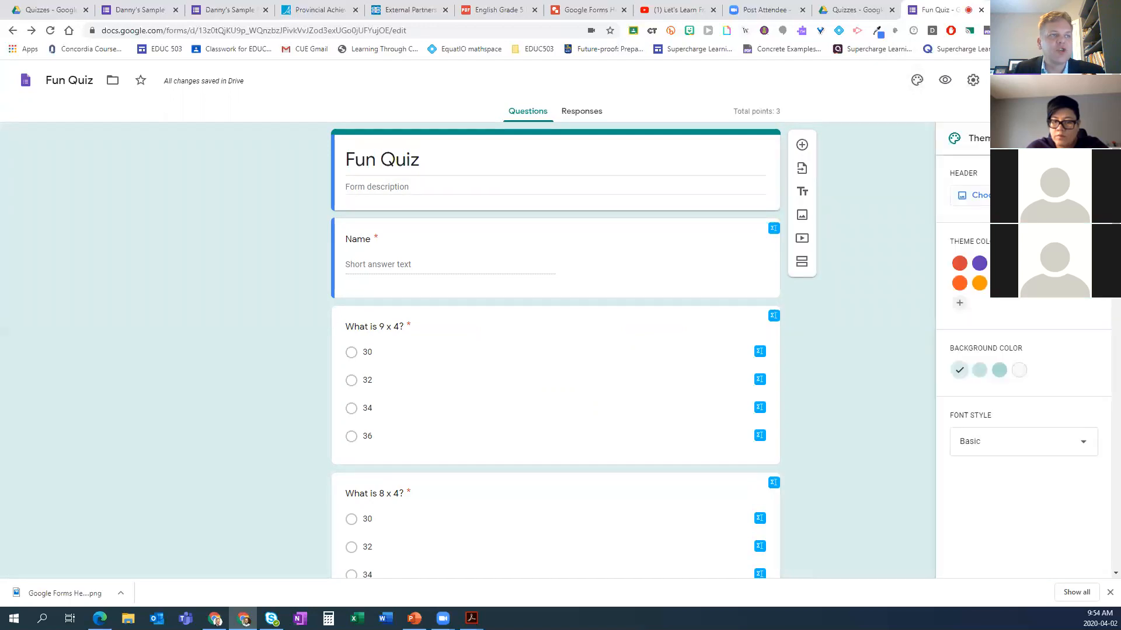
click(962, 195)
click(437, 188)
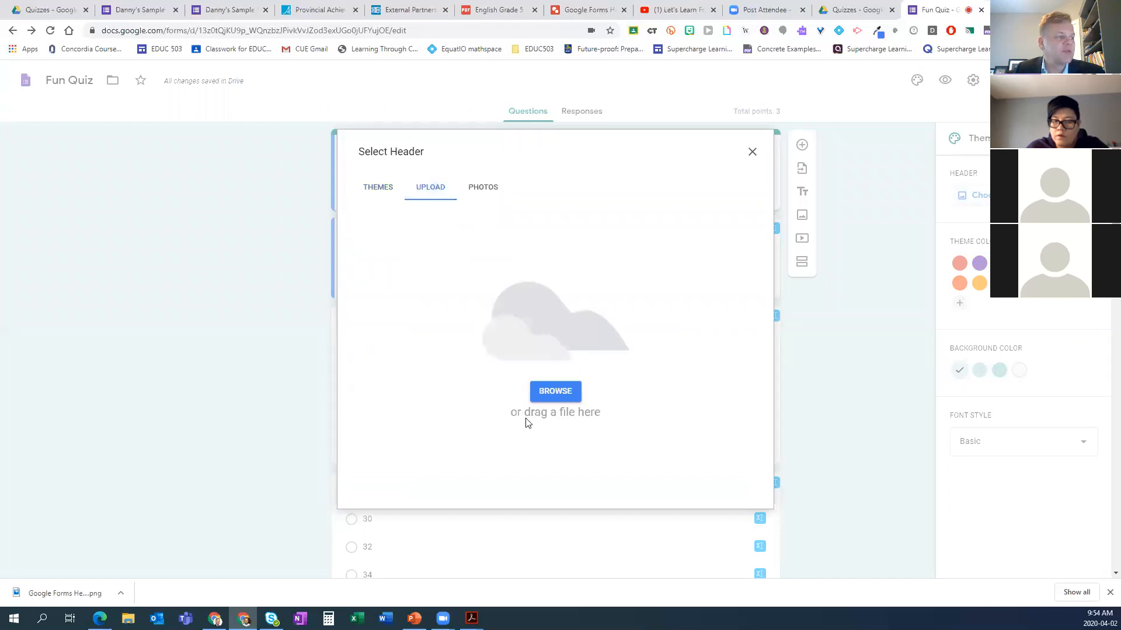
drag(52, 593, 534, 397)
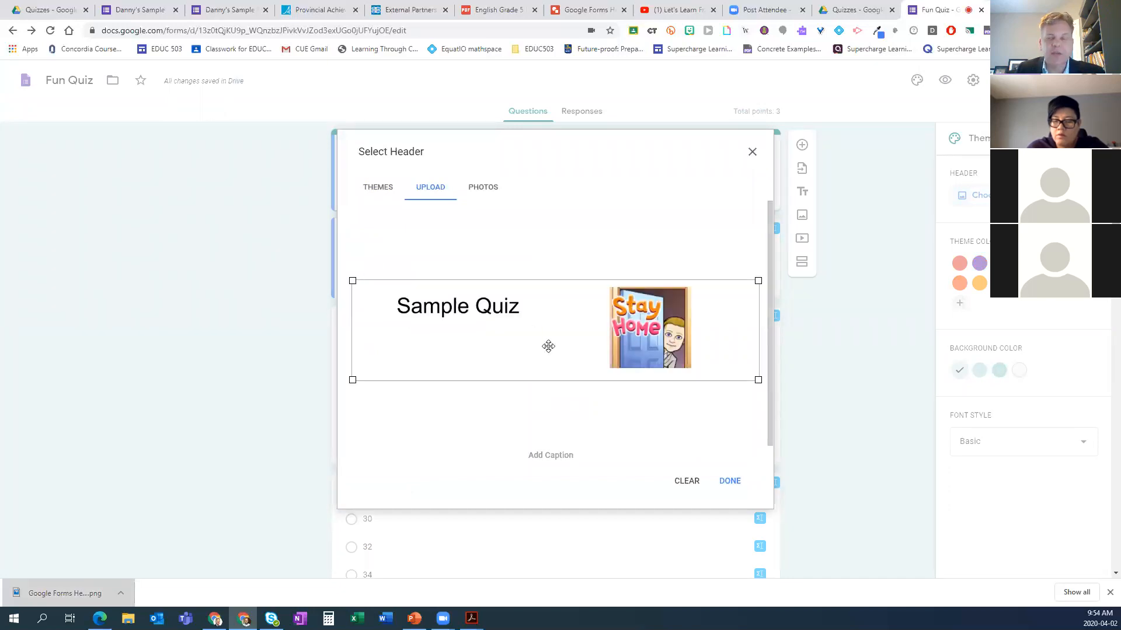
drag(715, 352, 715, 351)
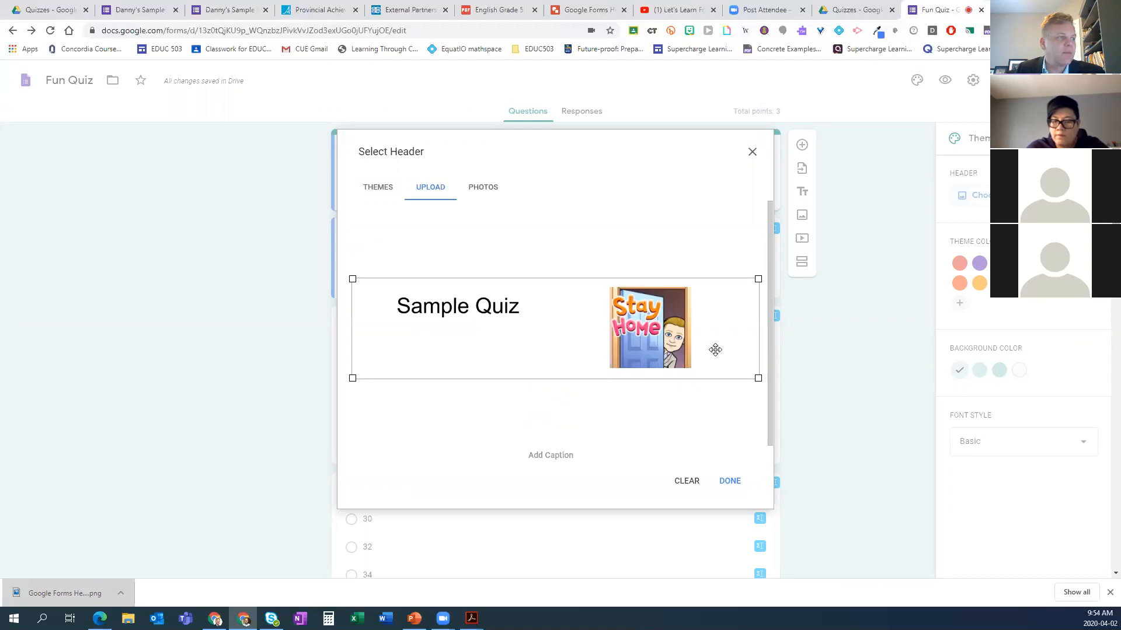
click(729, 481)
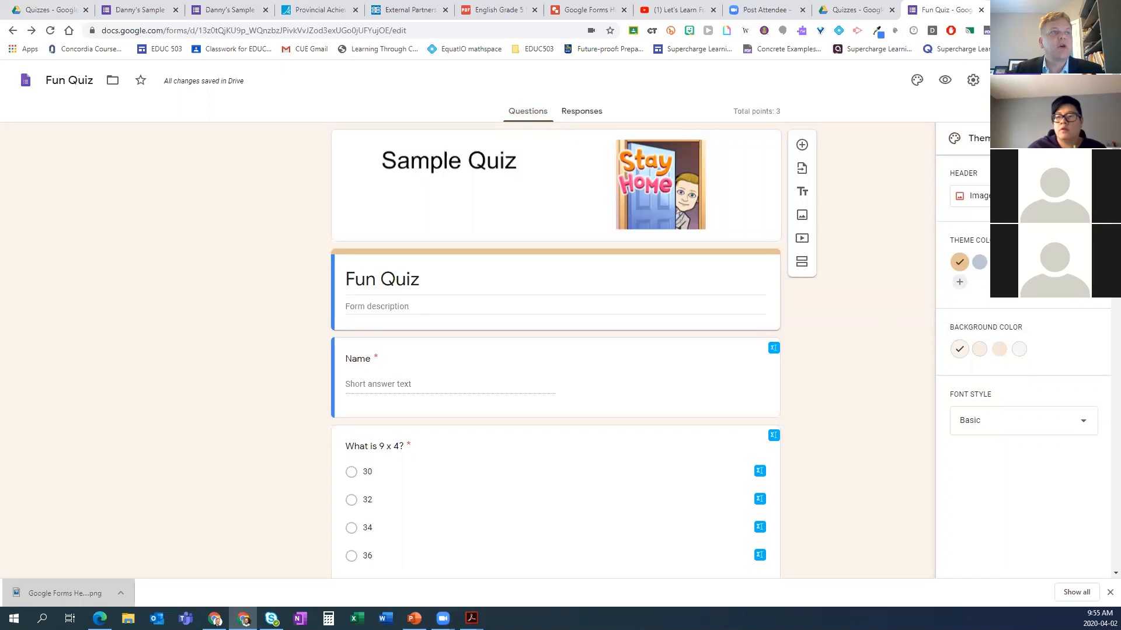
- Go to classroom.google.com in a new browser tab and open the classwork of the teacher's sample class
key(ctrl+t)
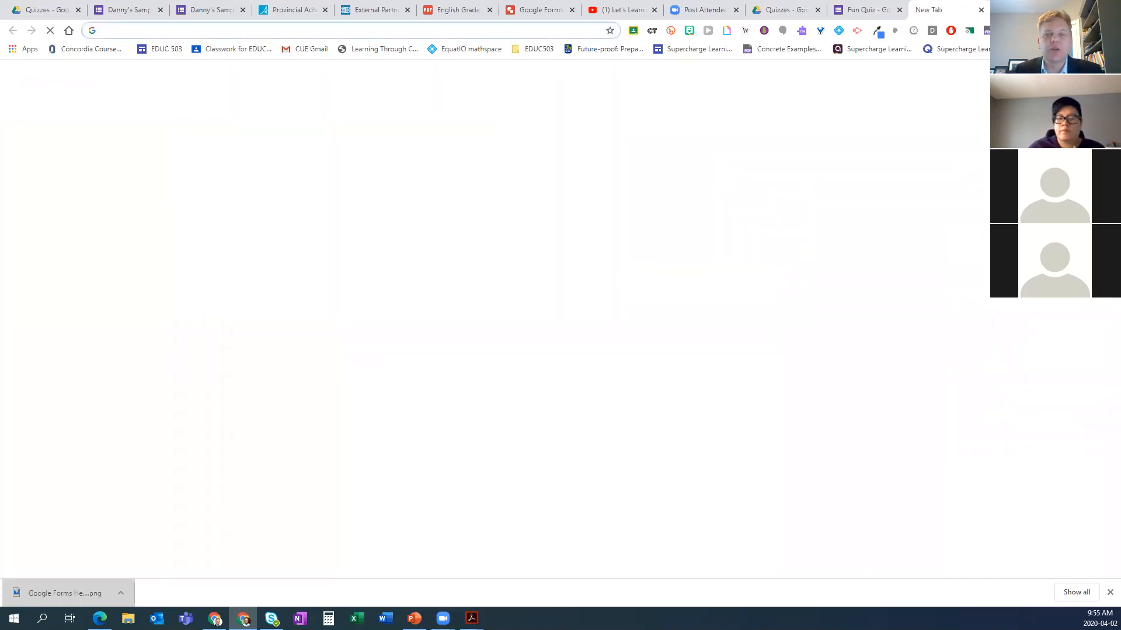
text(classroom.google.com)
key(Return)
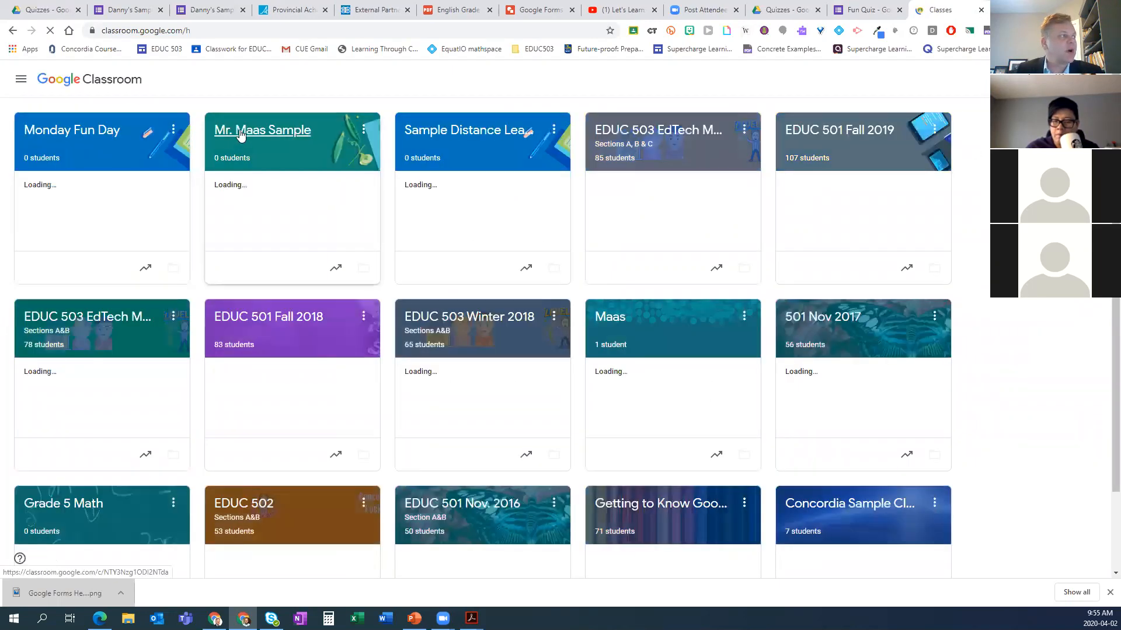
click(240, 131)
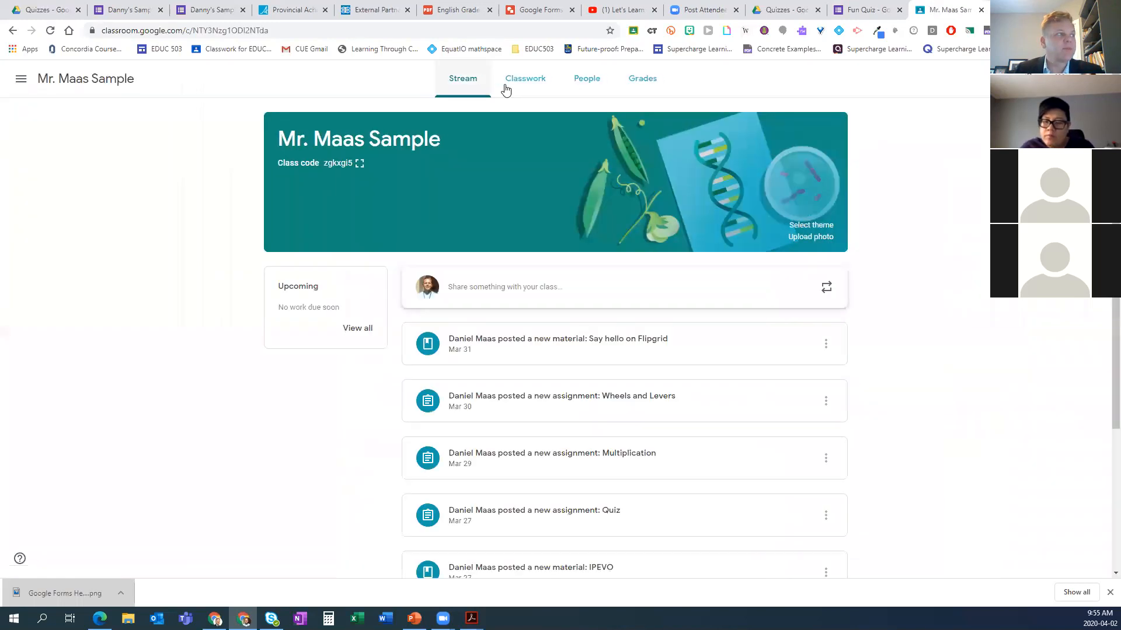
click(530, 82)
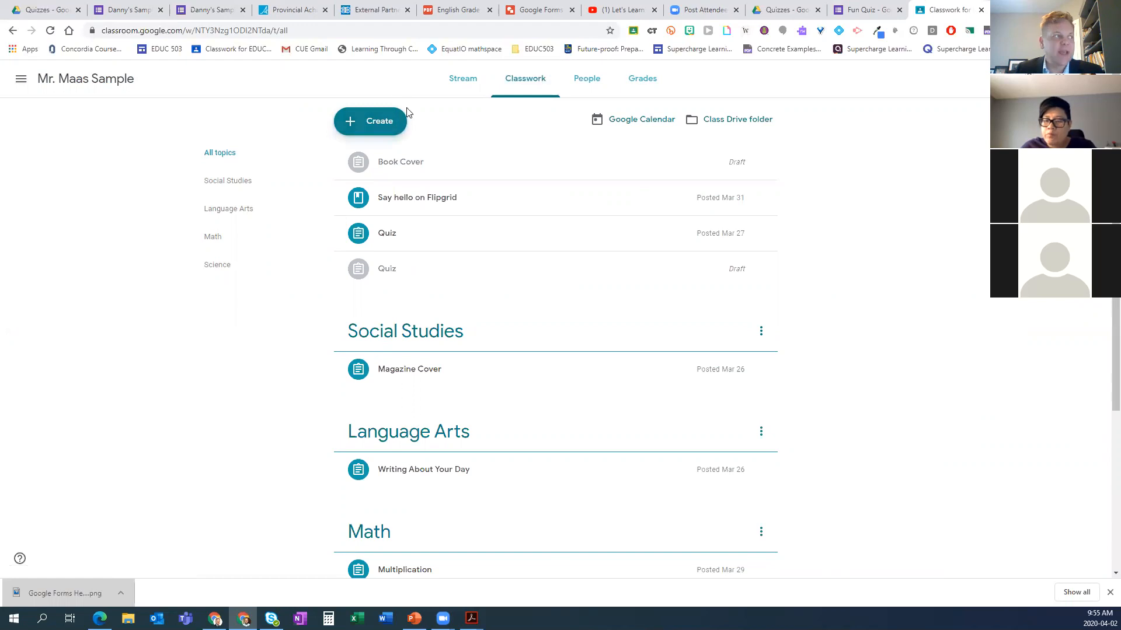
- Create a new classwork assignment titled Quiz
click(368, 122)
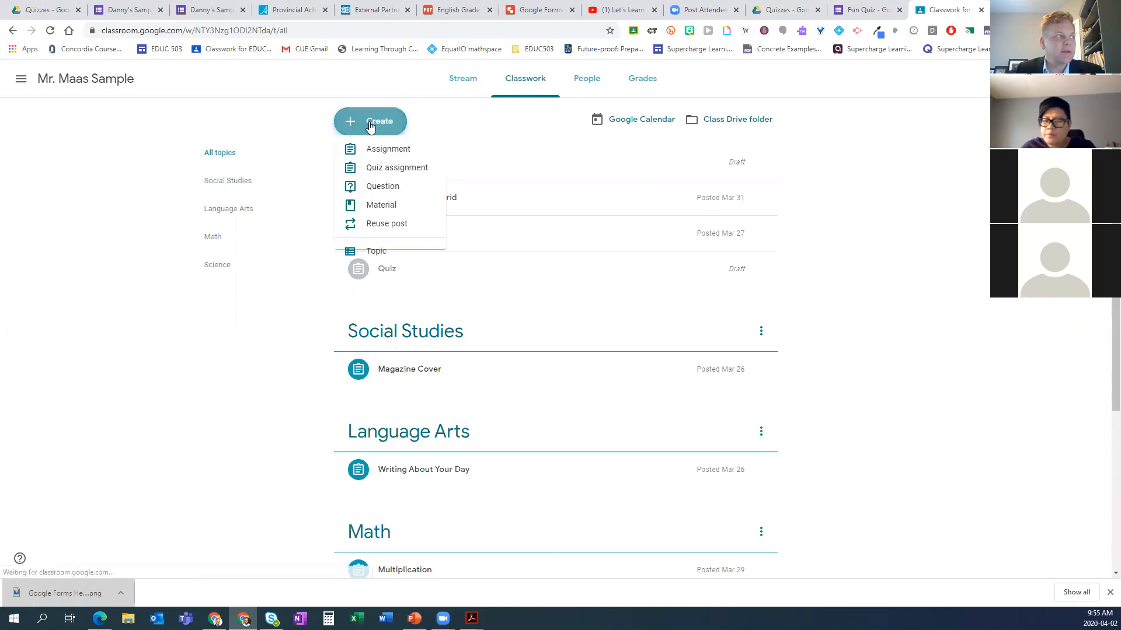
click(386, 154)
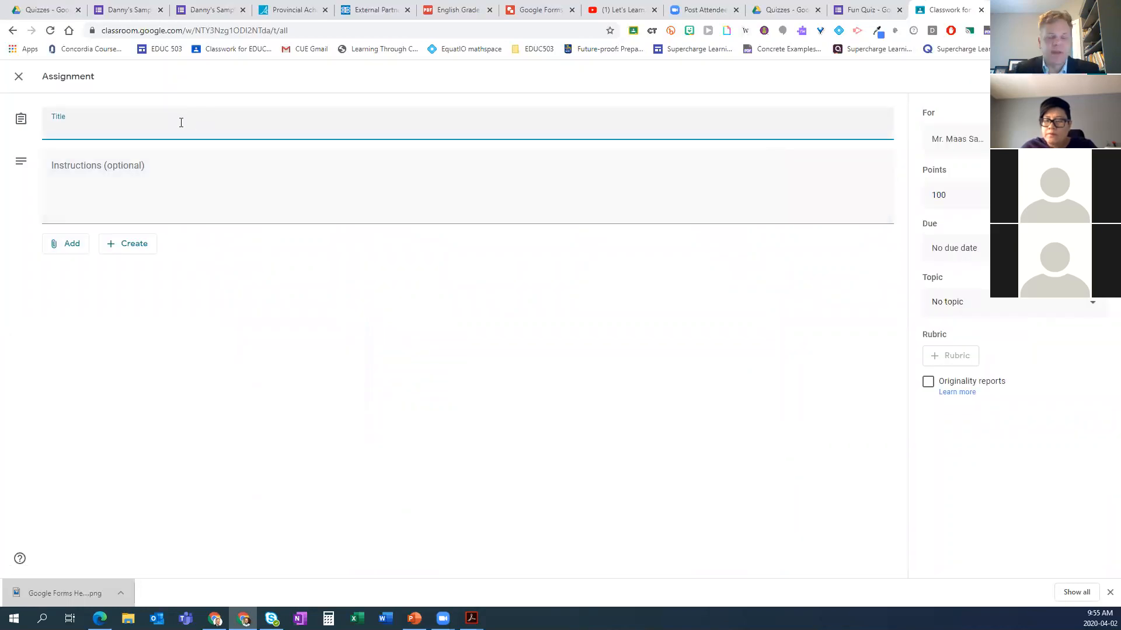
text(Quiz)
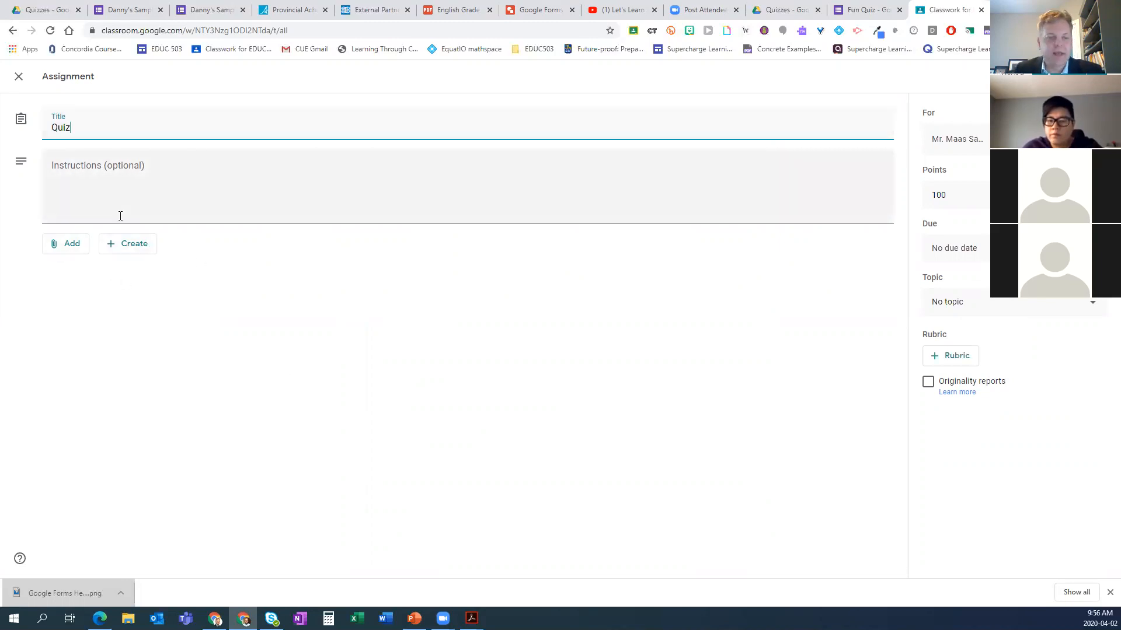
- Attach the Fun Quiz form from Google Drive to the assignment and assign it to the class
click(69, 250)
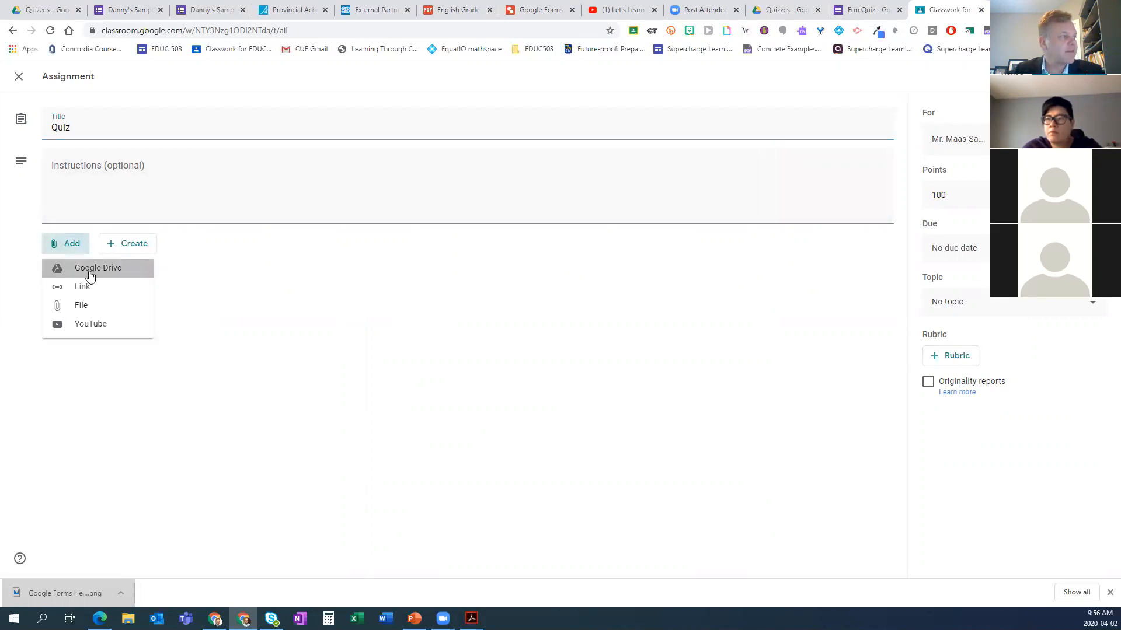
click(88, 271)
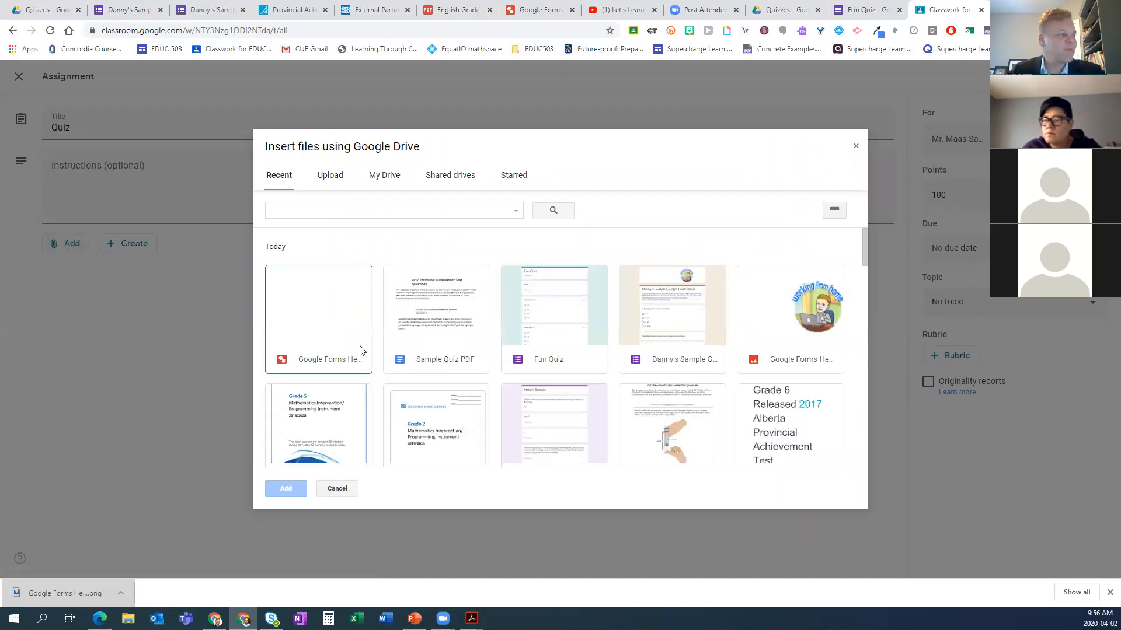
click(558, 324)
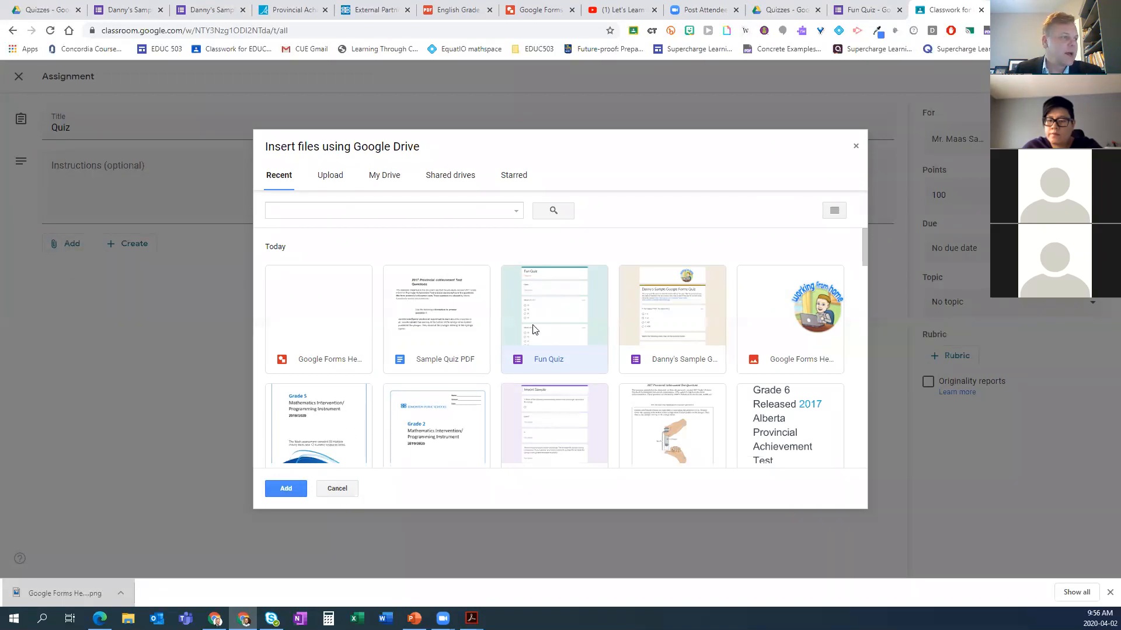
click(287, 485)
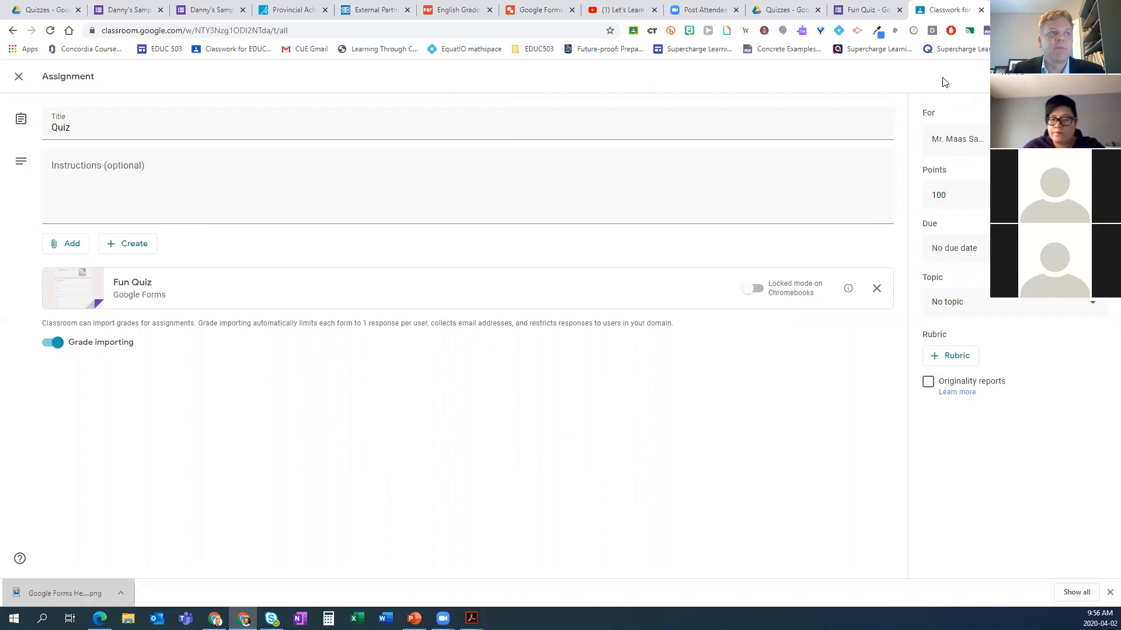
click(1059, 76)
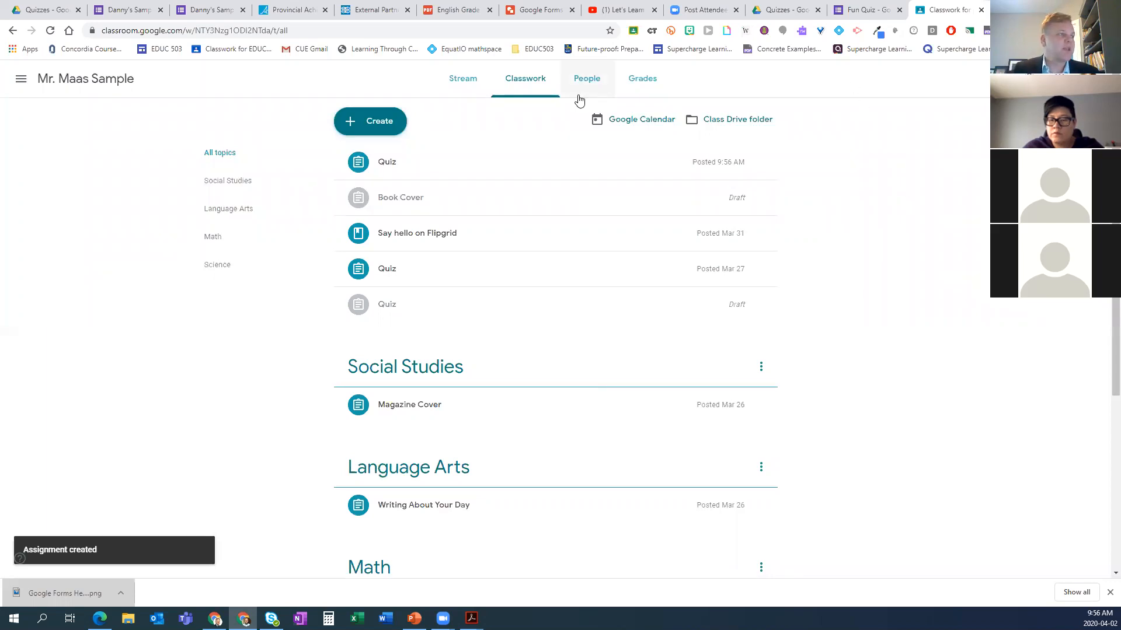
- Expand the newly posted Quiz assignment in the classwork list and open it for editing
click(565, 170)
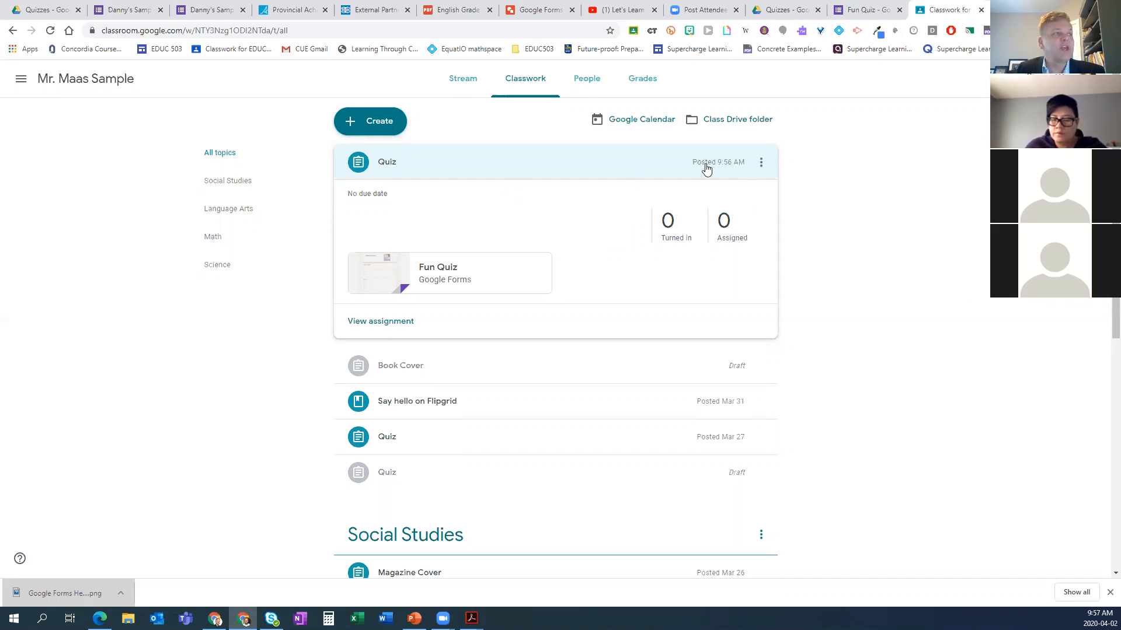
click(760, 166)
click(724, 188)
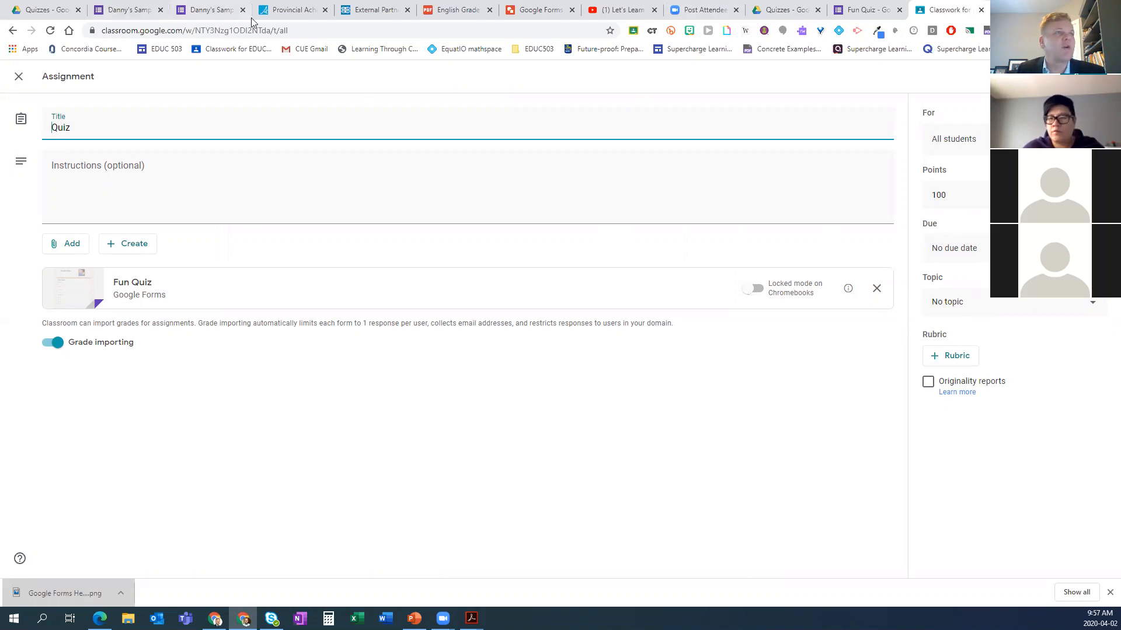
- Switch to the Fun Quiz form and view its responses and the available response options
click(858, 11)
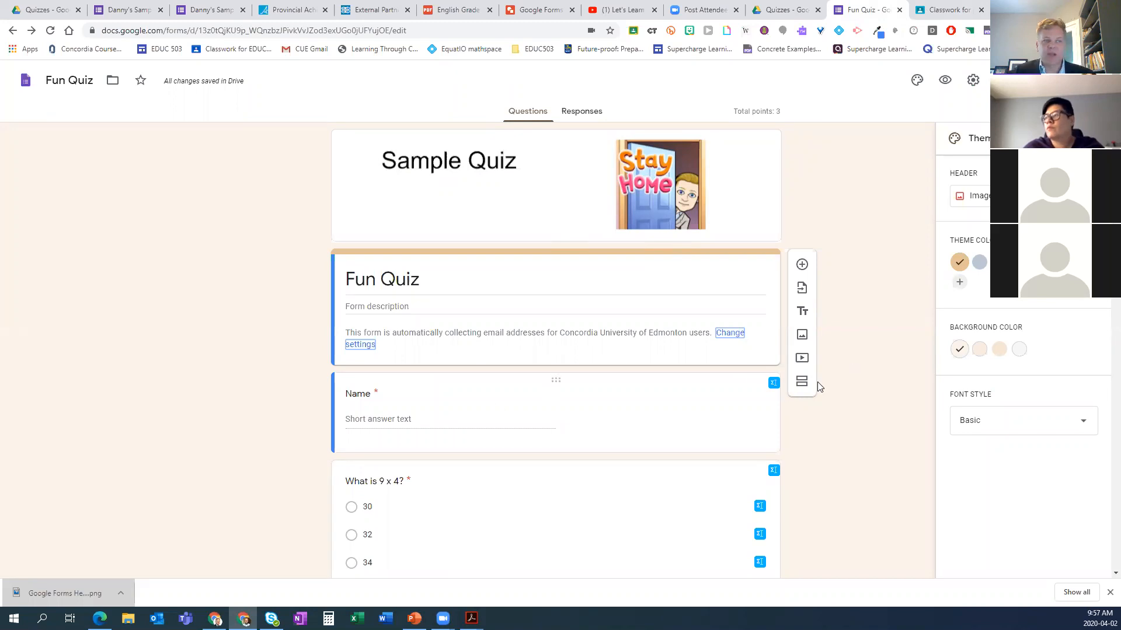
click(880, 373)
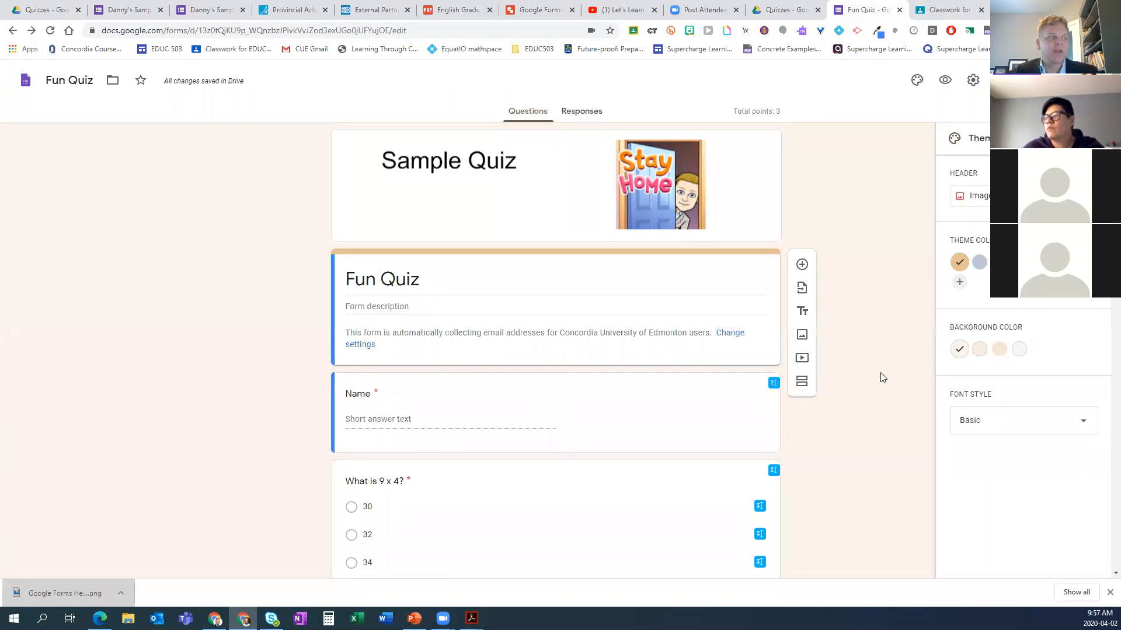
click(588, 114)
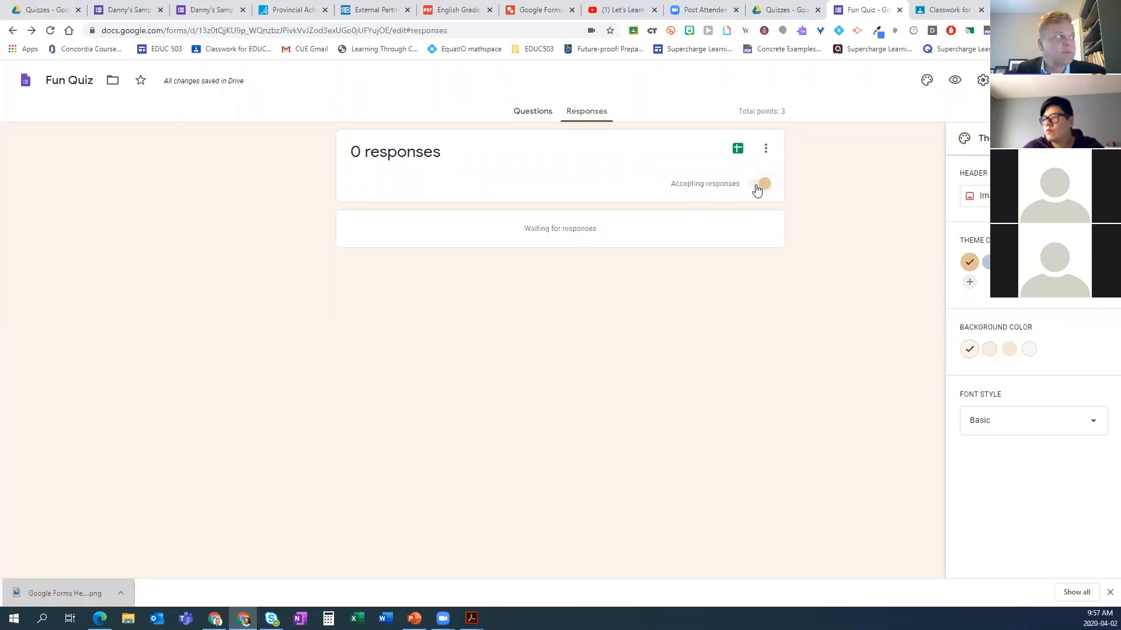
click(765, 150)
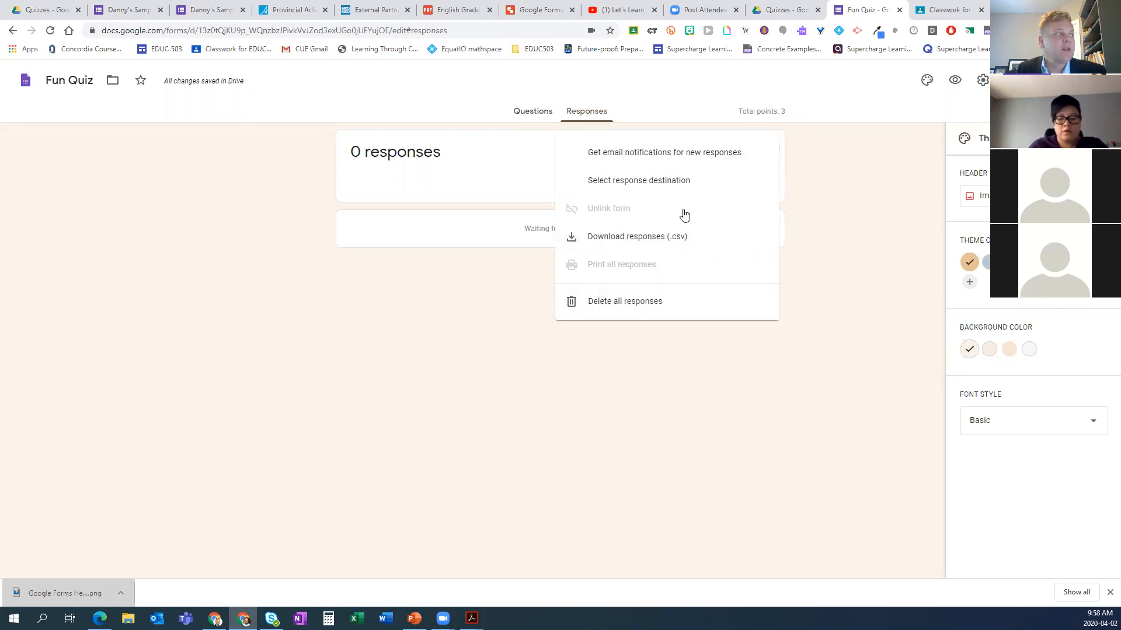
key(Escape)
- Look over the sample Google Forms quiz as respondents see it, then go to its editor and open the response summary
click(219, 14)
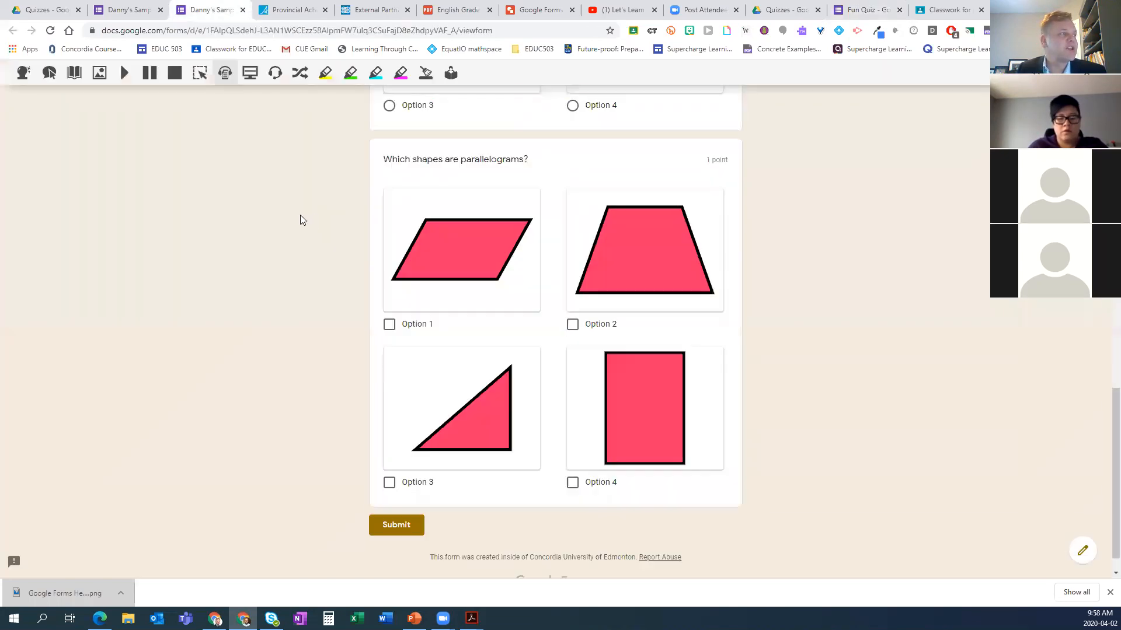
scroll(279, 197, up, 15)
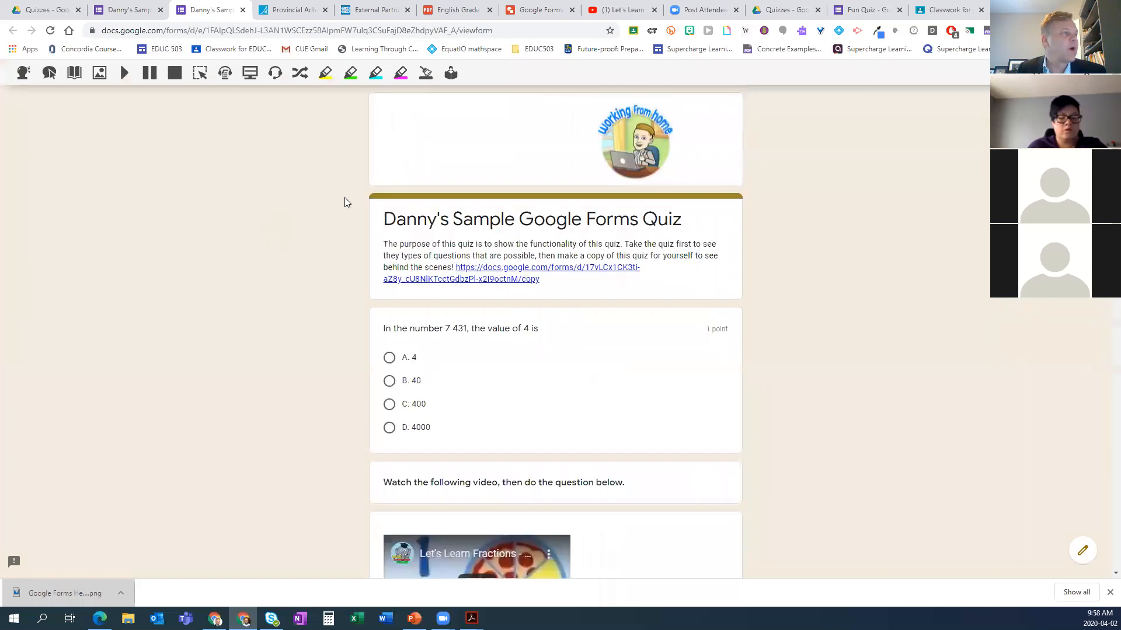
key(ctrl+shift+Tab)
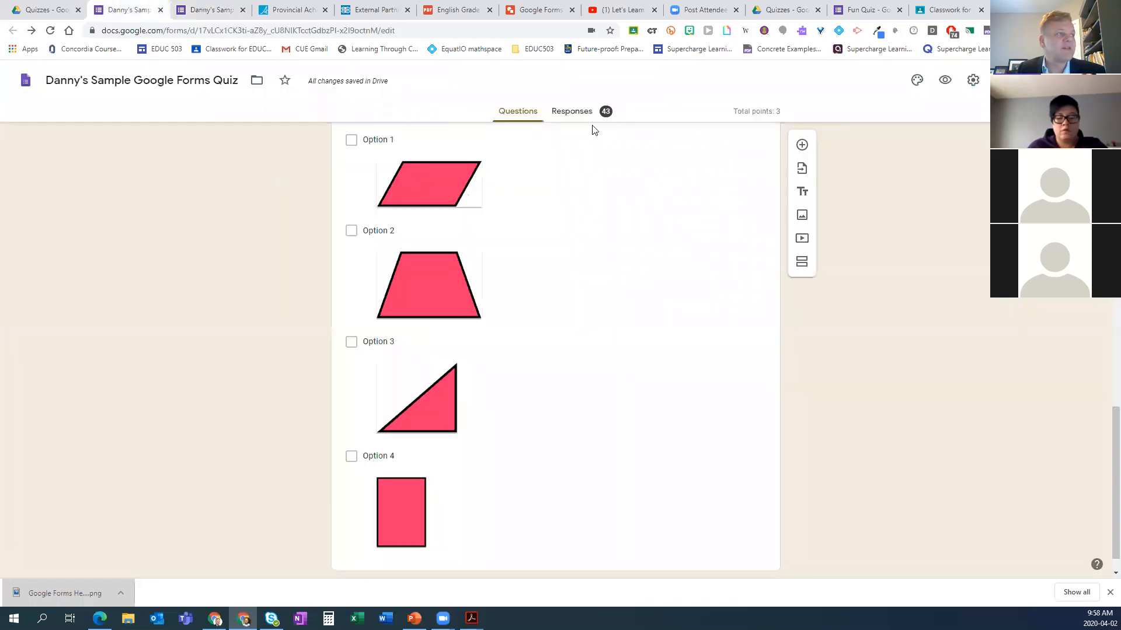
click(570, 114)
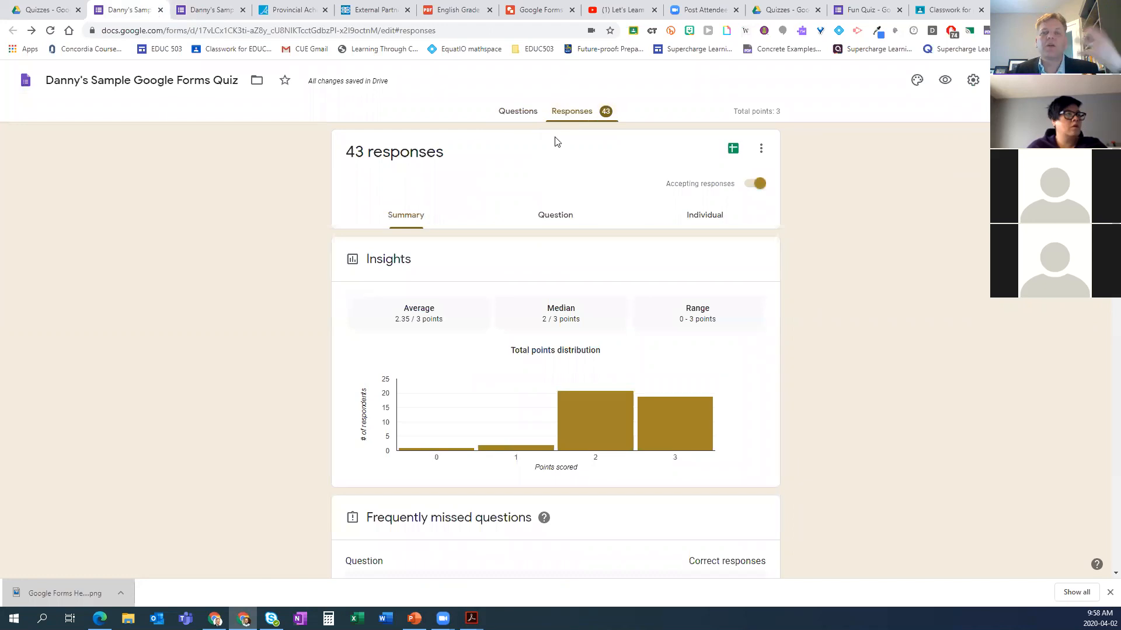
- Review the options for notifications, destination, download, printing and deletion of the sample quiz's responses without choosing any
click(761, 148)
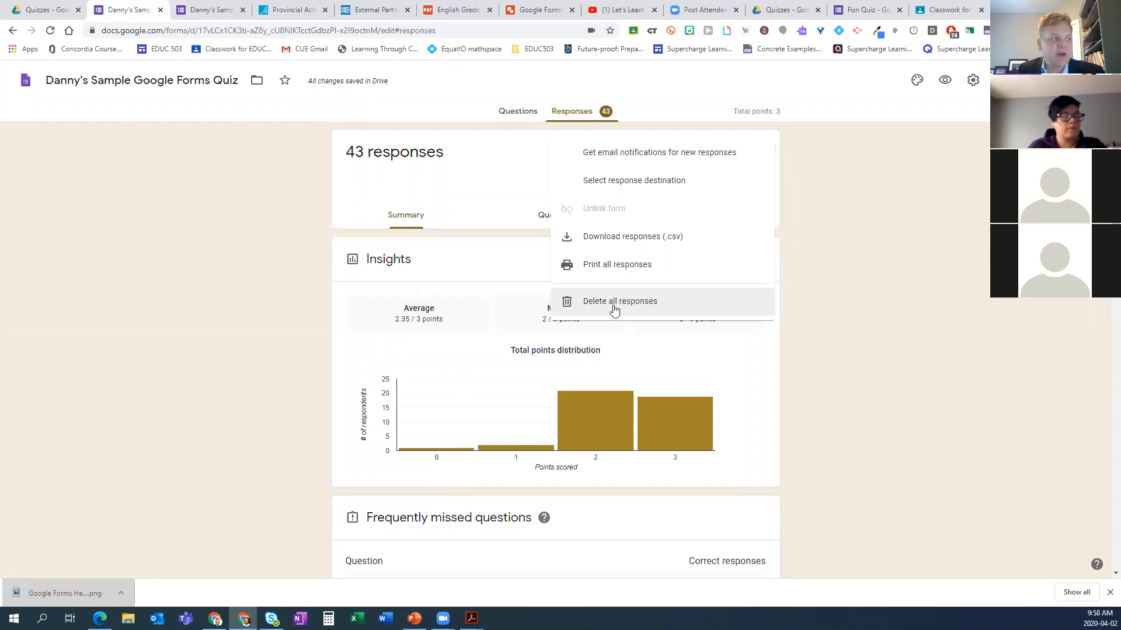
click(851, 253)
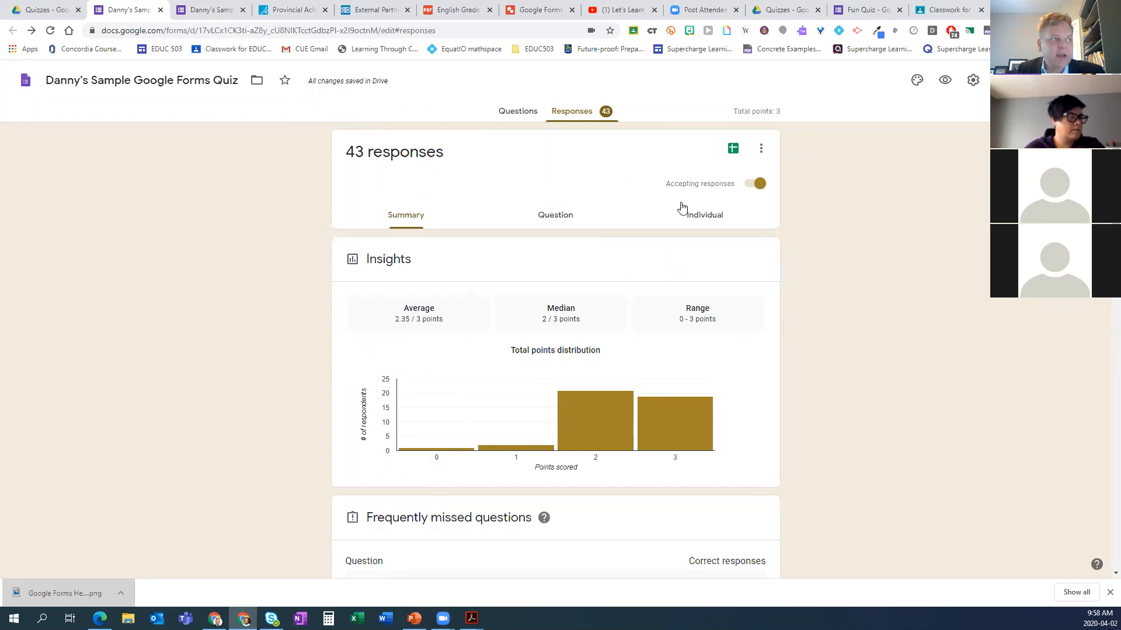
click(761, 153)
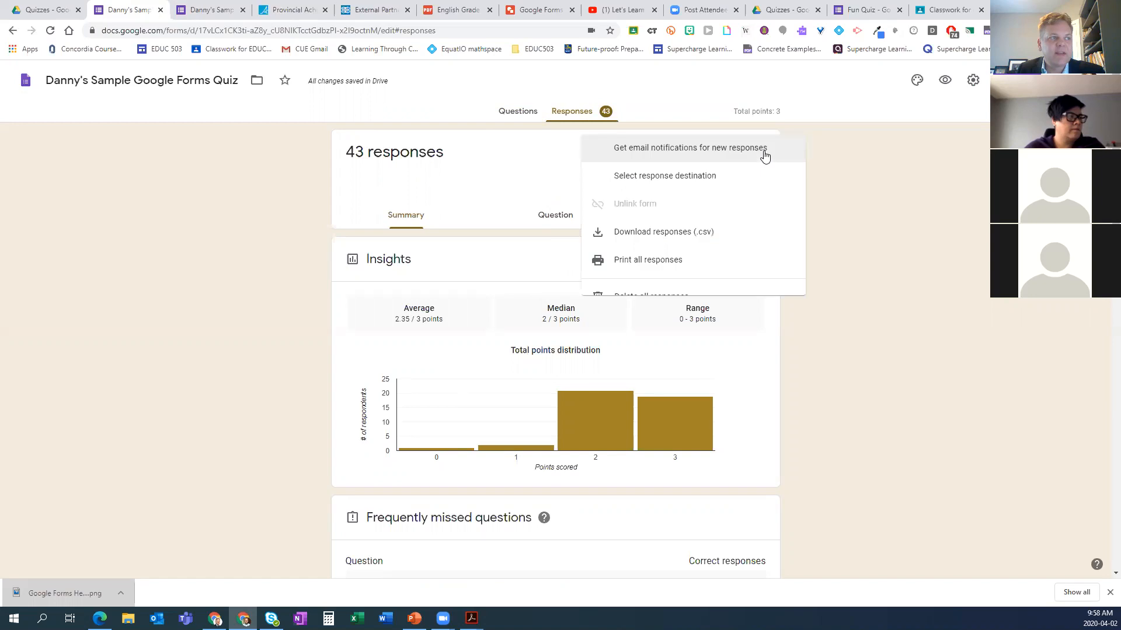
click(829, 169)
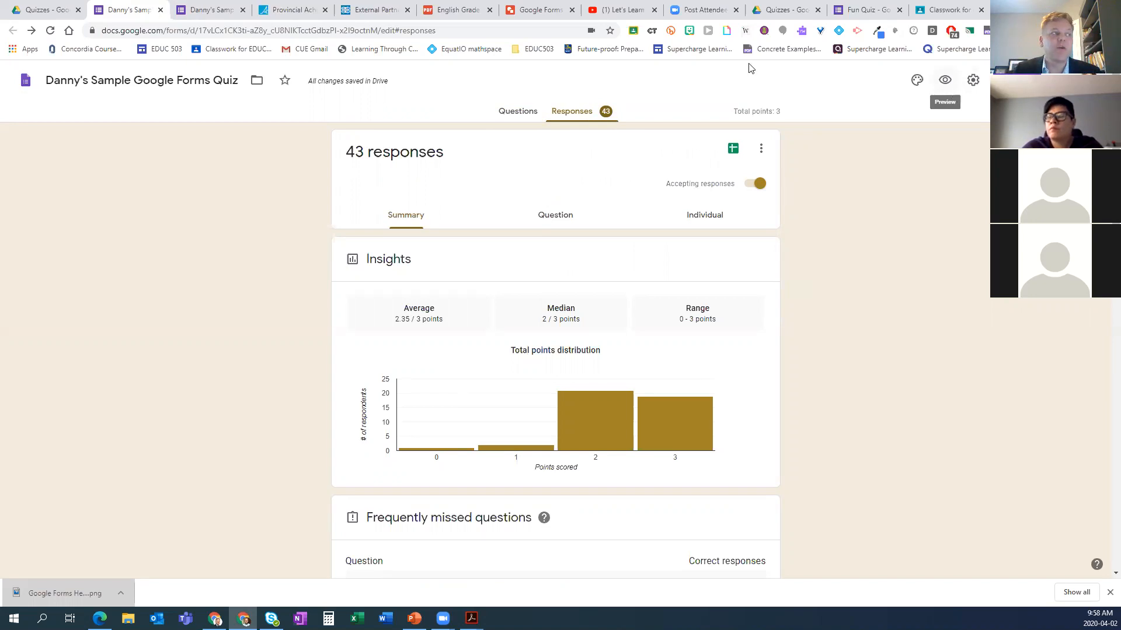
- Add a blank question after the sample quiz's title section and set its type to Paragraph
click(525, 112)
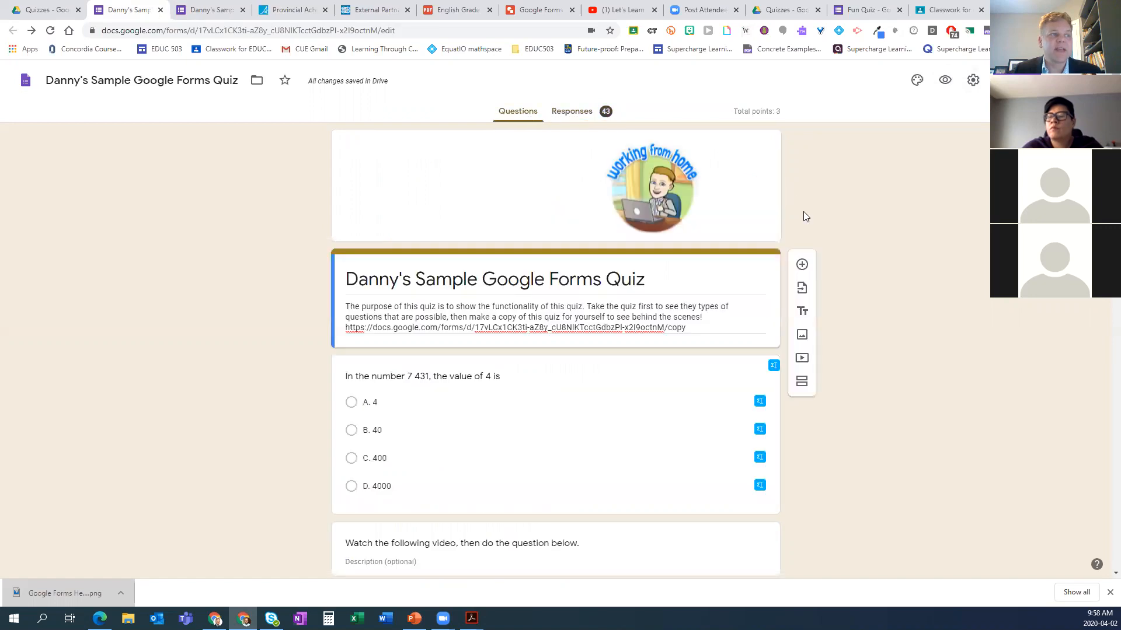
click(801, 272)
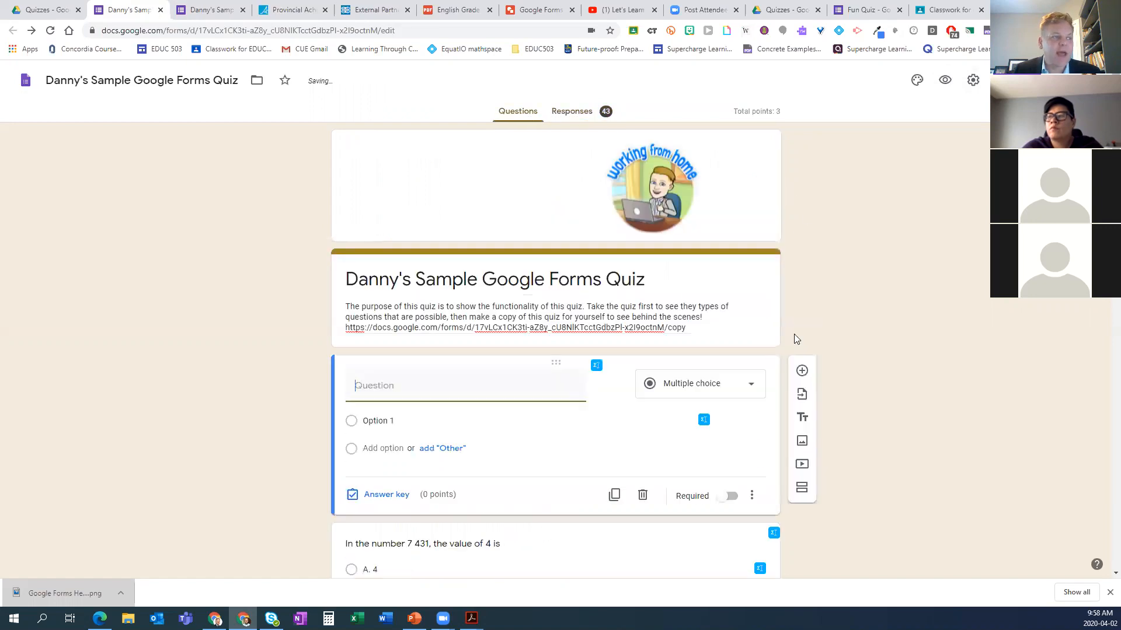
click(717, 384)
click(699, 253)
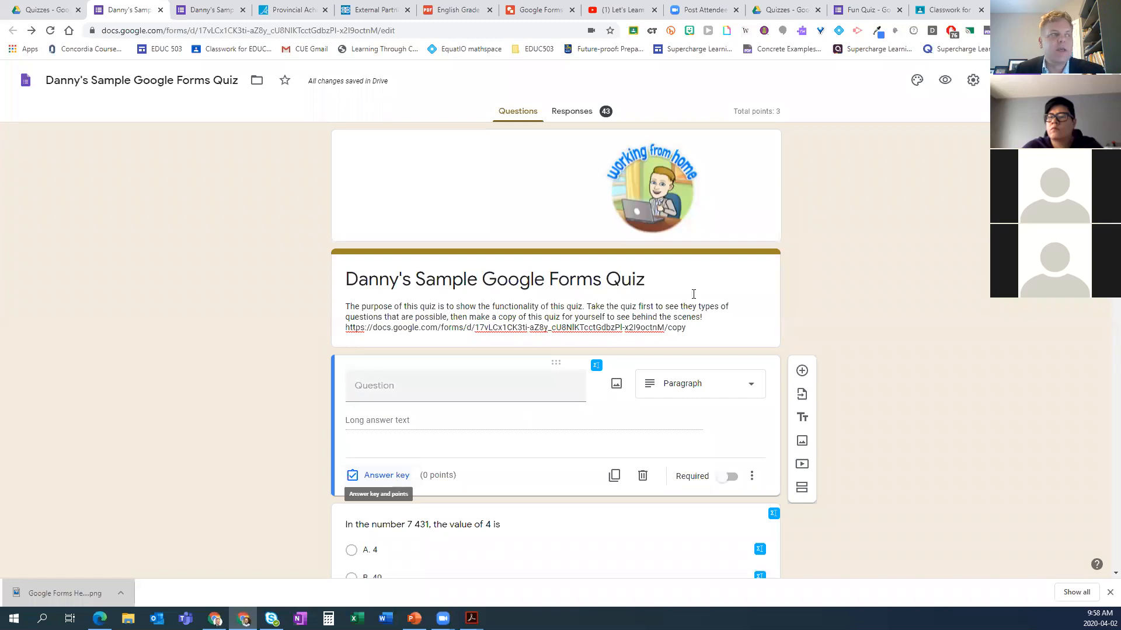
- Set the sample quiz to release grades later, after manual review, and save the settings
click(973, 81)
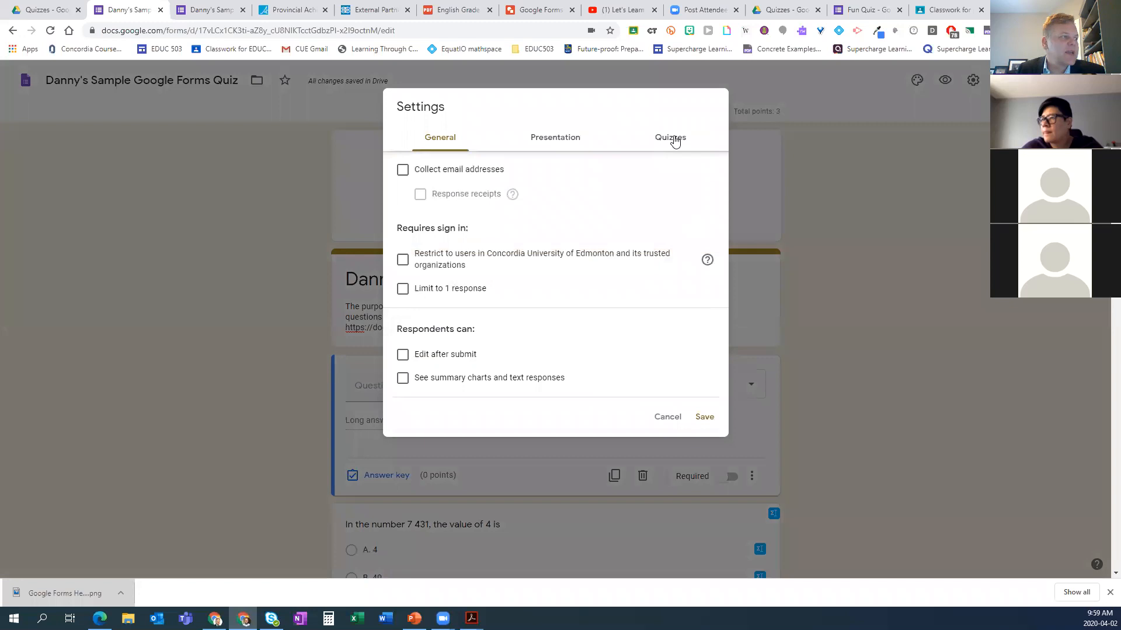
click(673, 138)
click(402, 374)
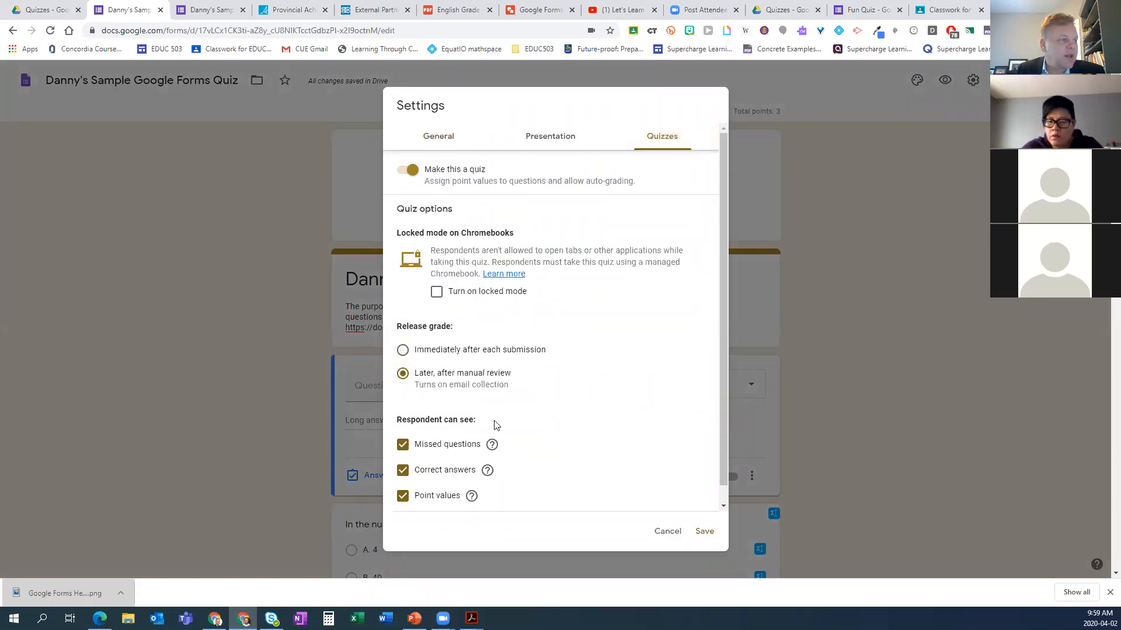
click(704, 531)
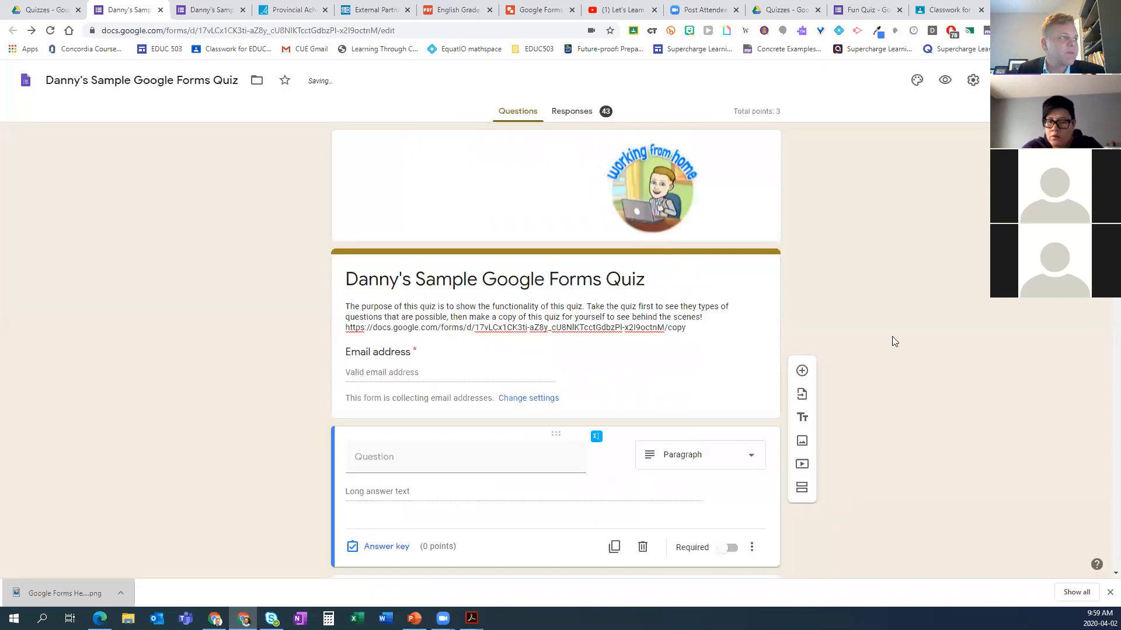
- Examine the sample quiz's responses in the summary, per-question and individual views
click(571, 115)
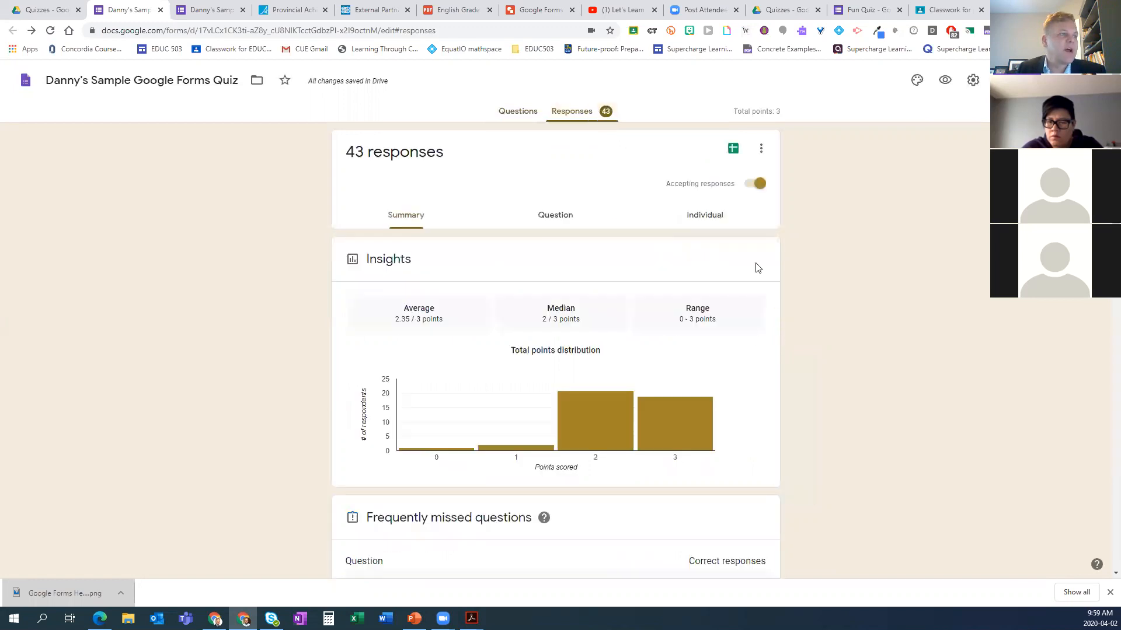
scroll(694, 295, down, 4)
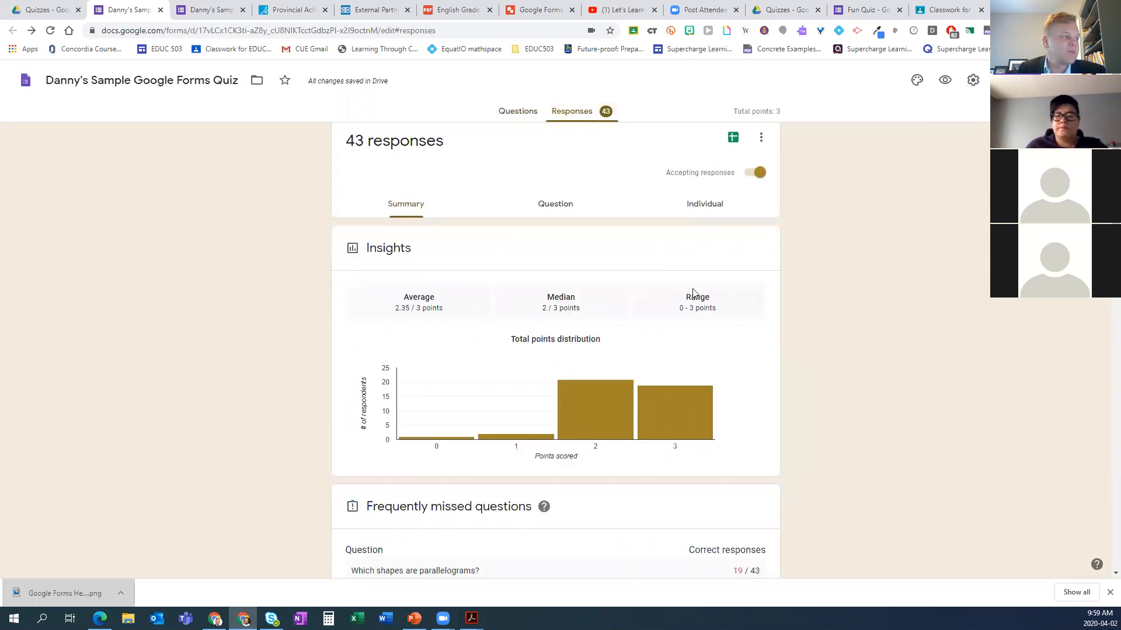
scroll(607, 258, up, 4)
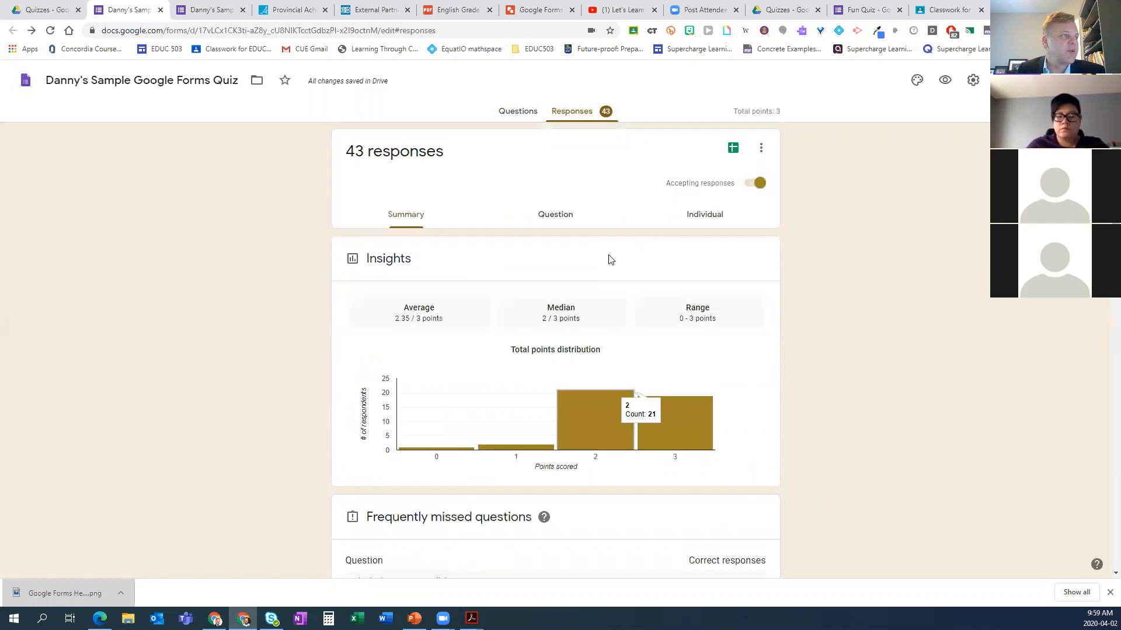
click(559, 224)
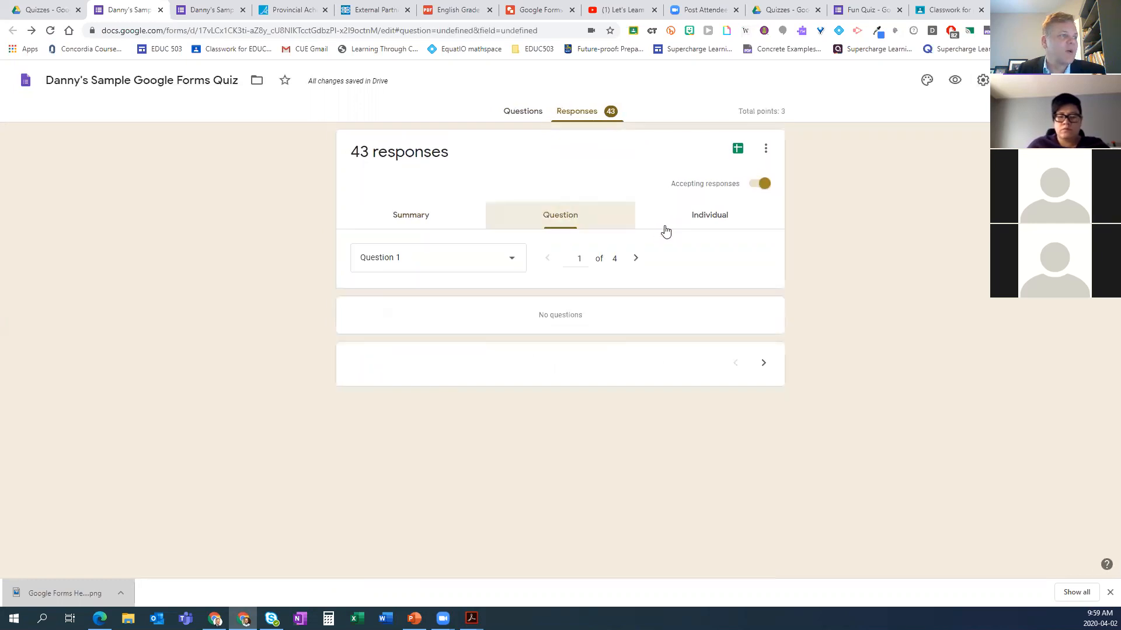
click(713, 216)
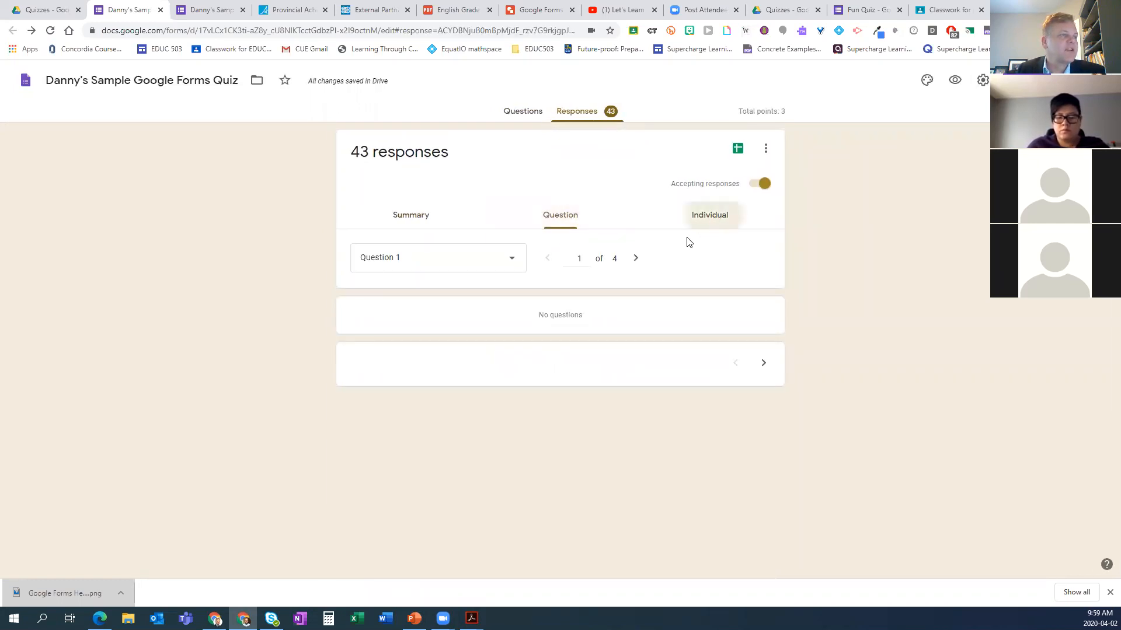
click(562, 229)
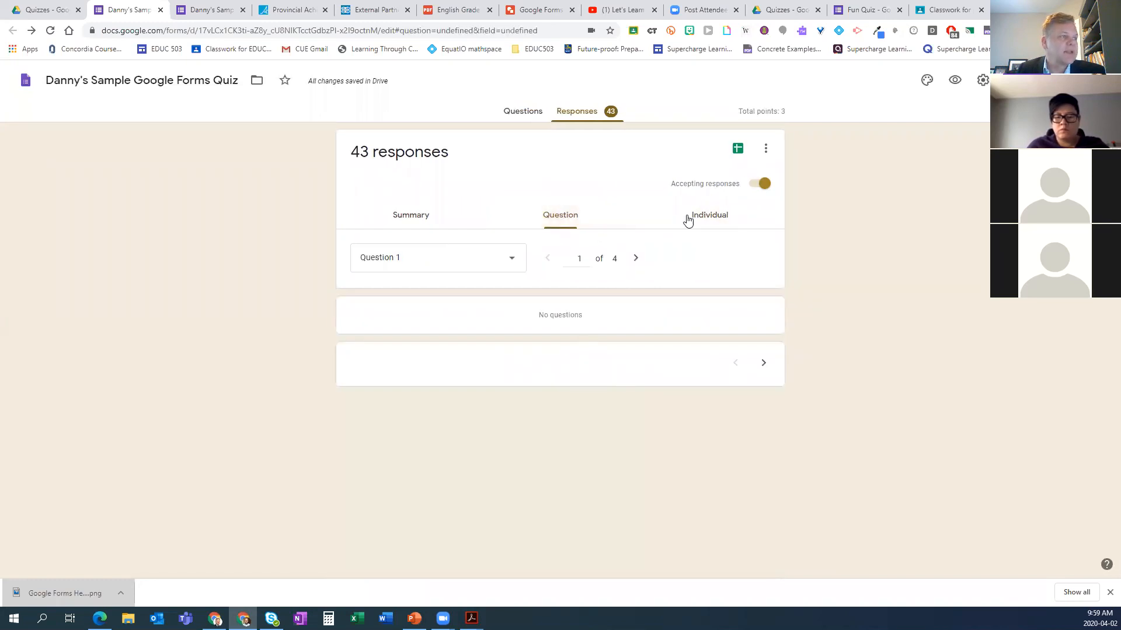
click(707, 221)
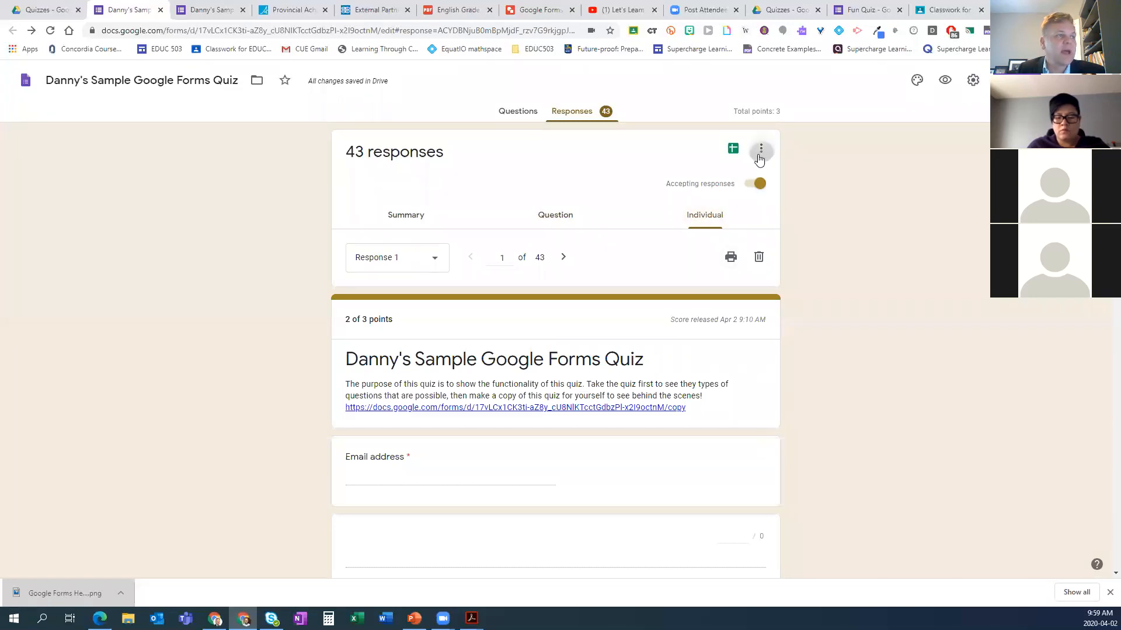
- Check the sample quiz's response options and look through the question scores of the first individual response
click(760, 149)
click(885, 237)
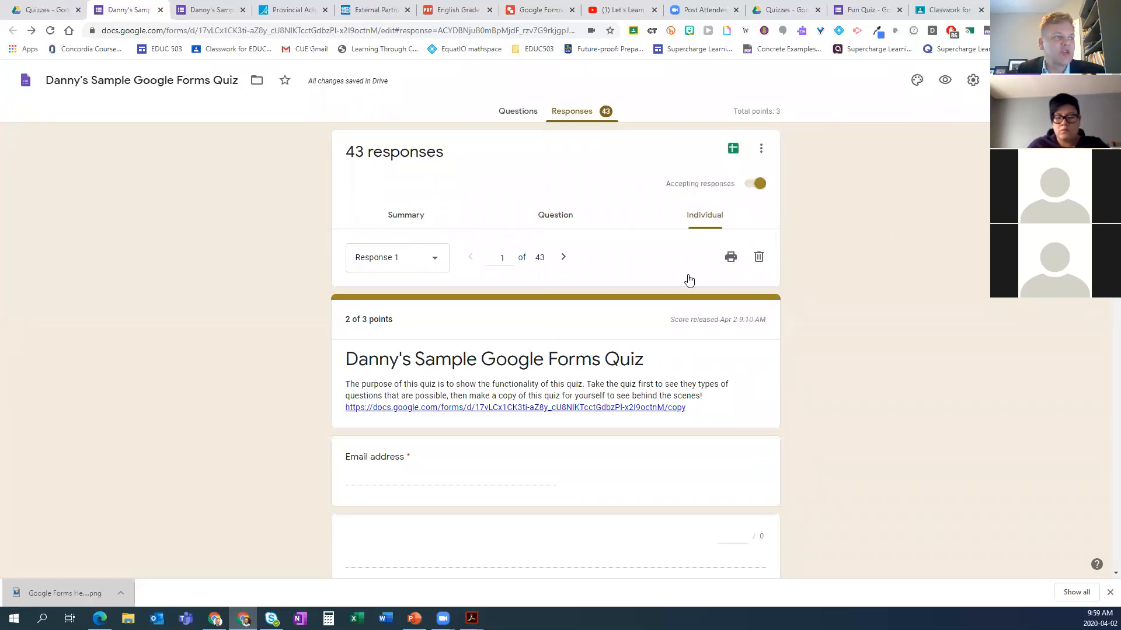
scroll(730, 420, down, 6)
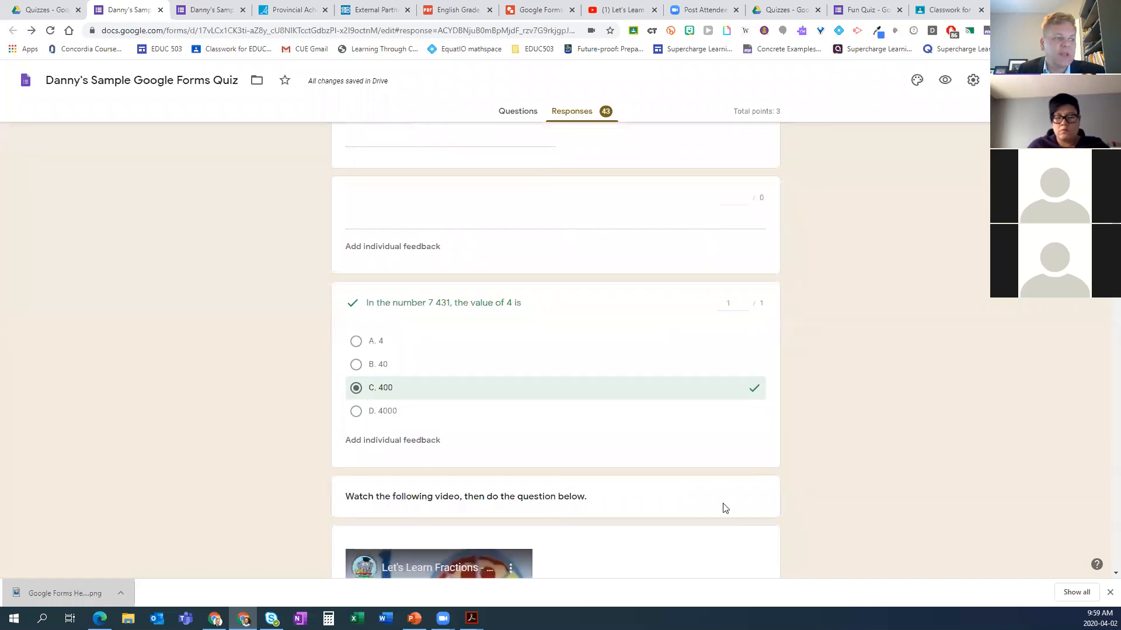
scroll(728, 532, down, 4)
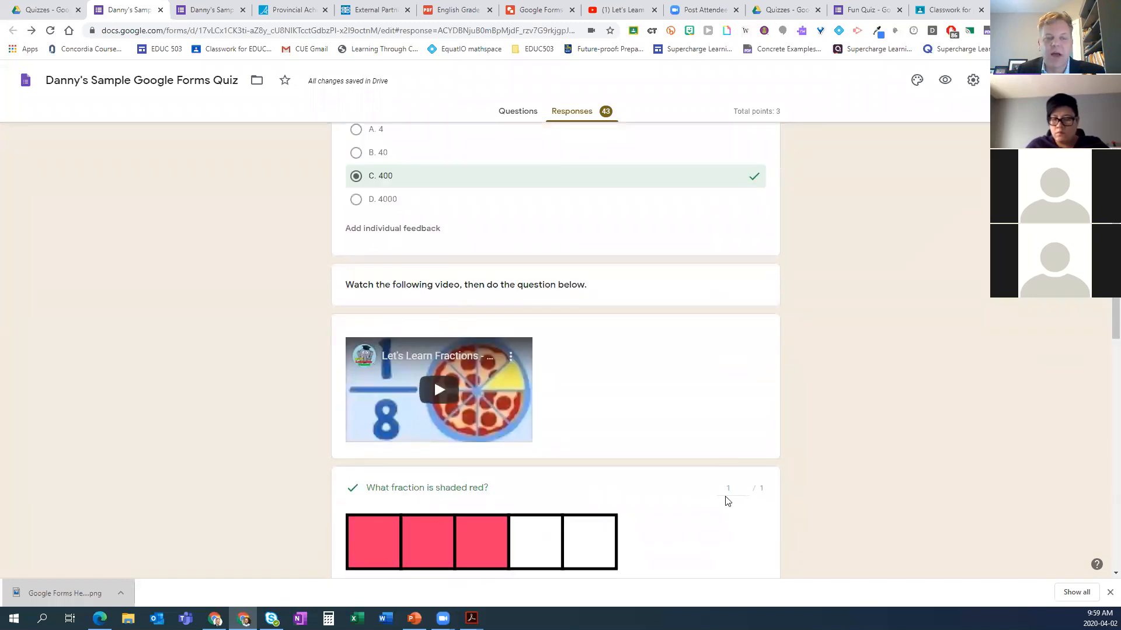
scroll(729, 467, up, 3)
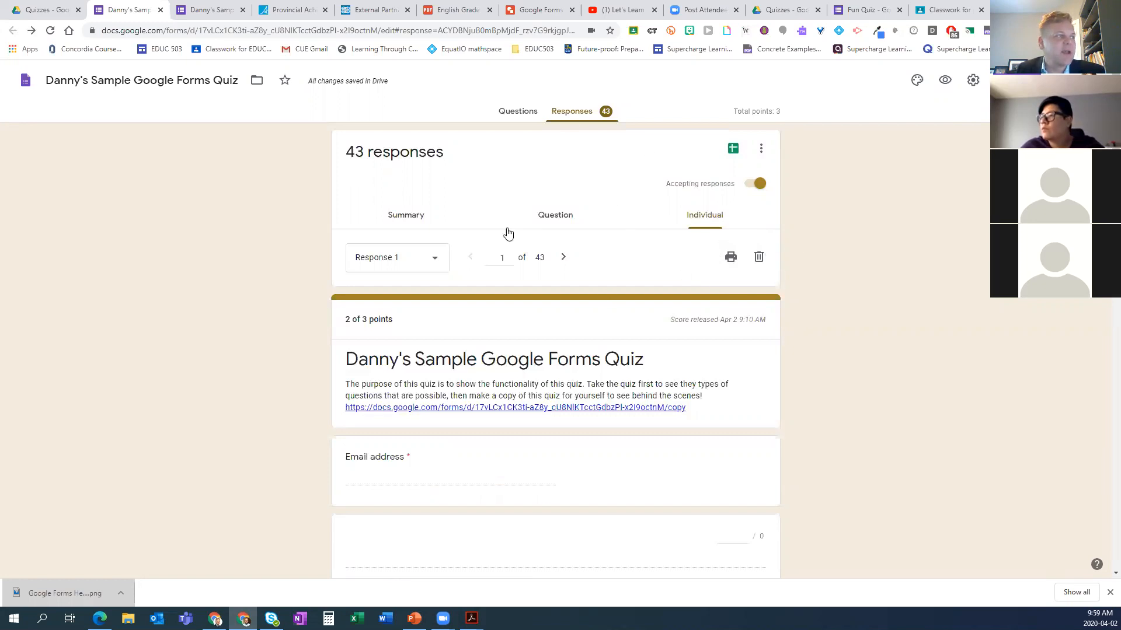
- Create a new spreadsheet as the destination for the sample quiz's responses, view it and close it
click(760, 152)
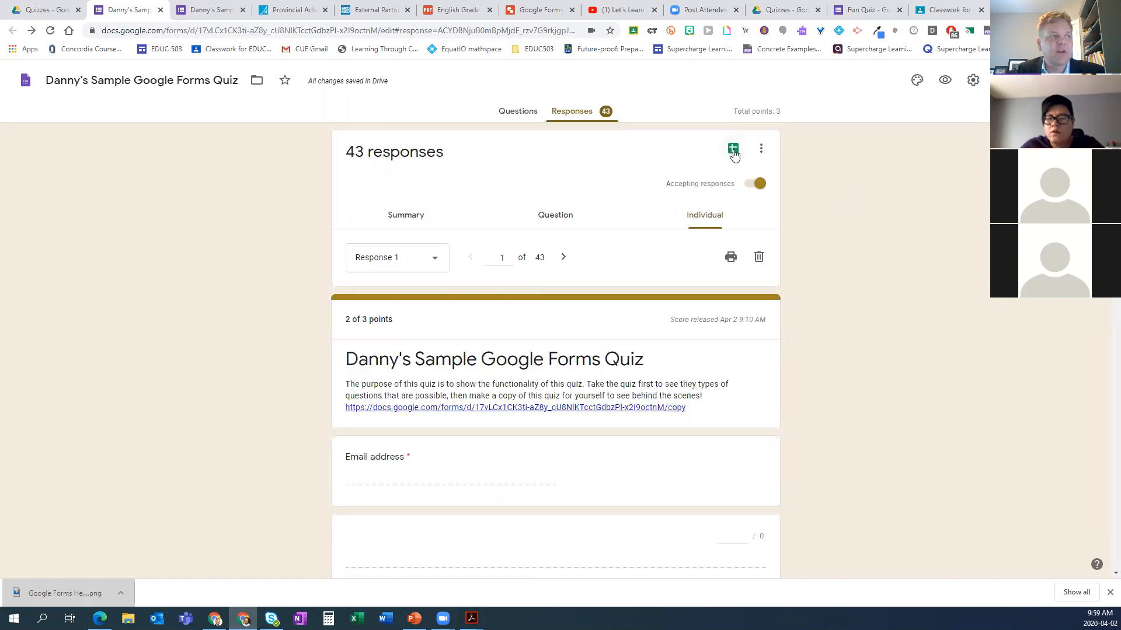
click(733, 150)
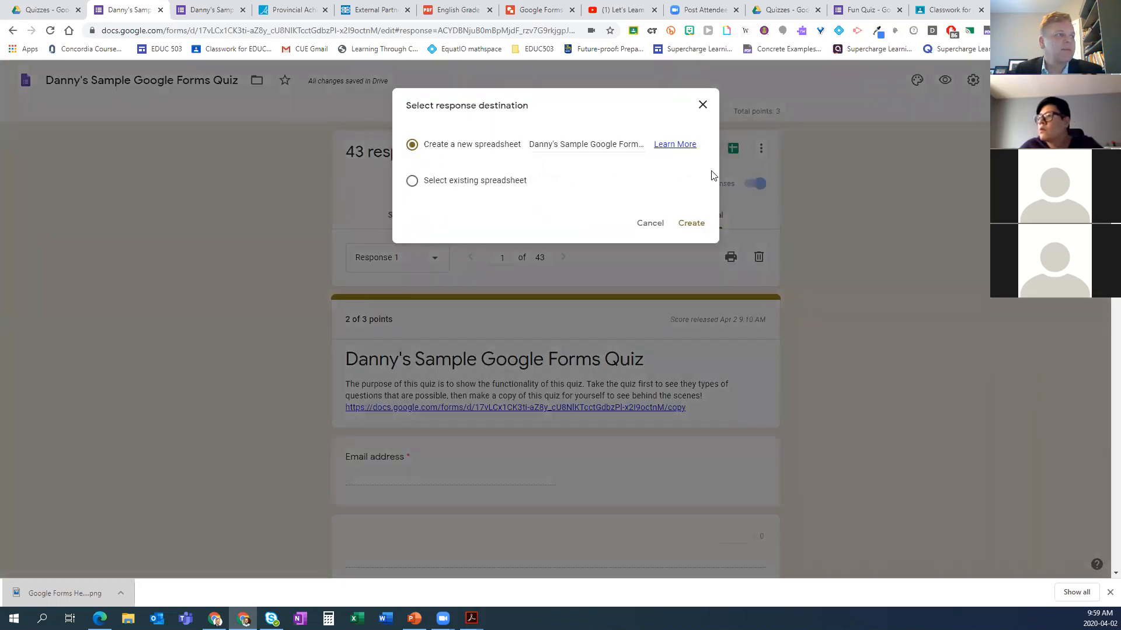
click(692, 222)
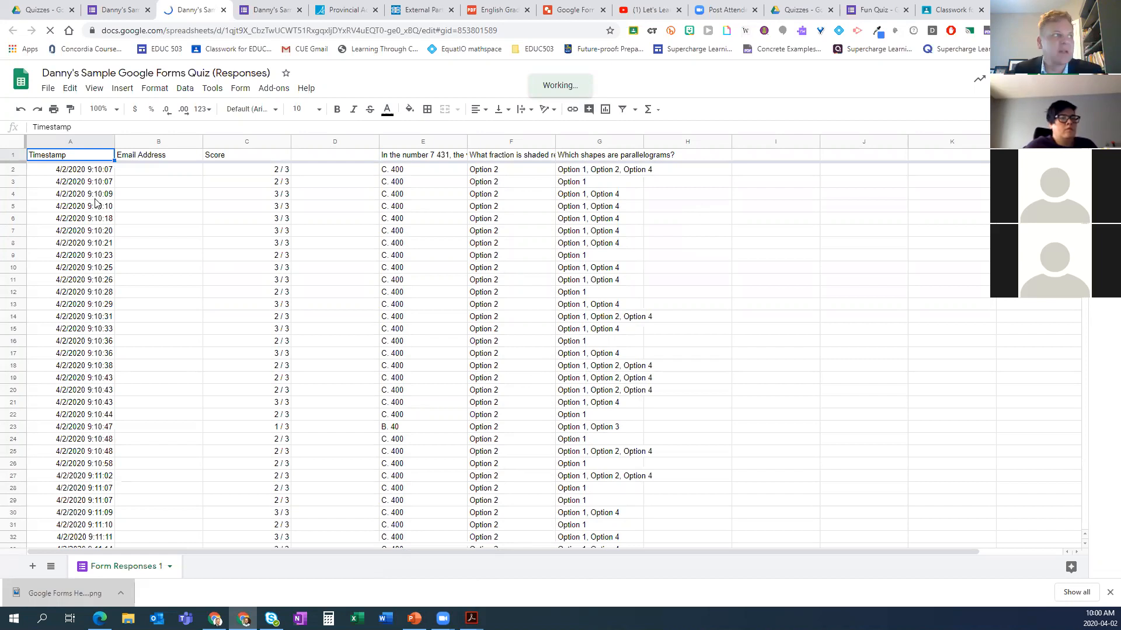
click(223, 12)
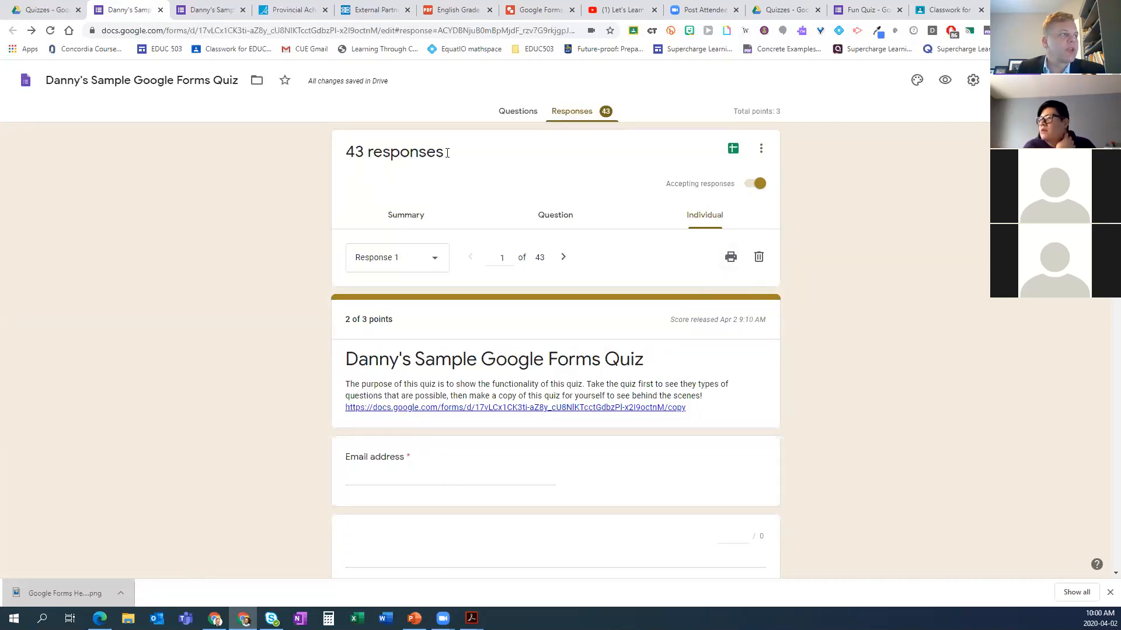
- Review the response options of the linked form and the score and feedback areas of the first individual response
click(761, 152)
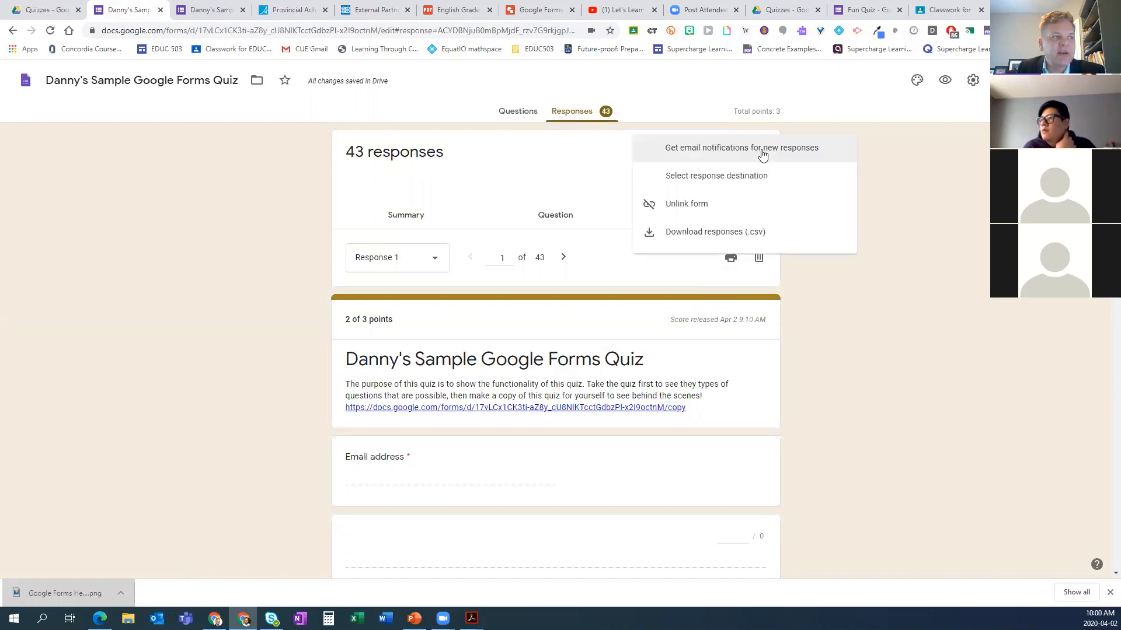
click(866, 222)
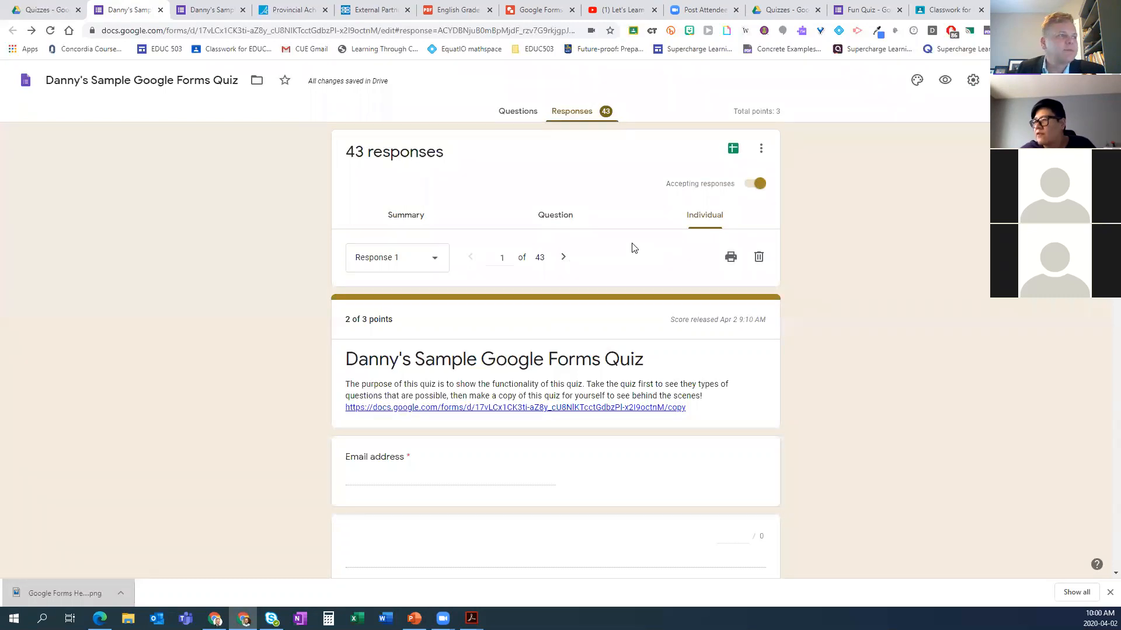
scroll(569, 304, down, 3)
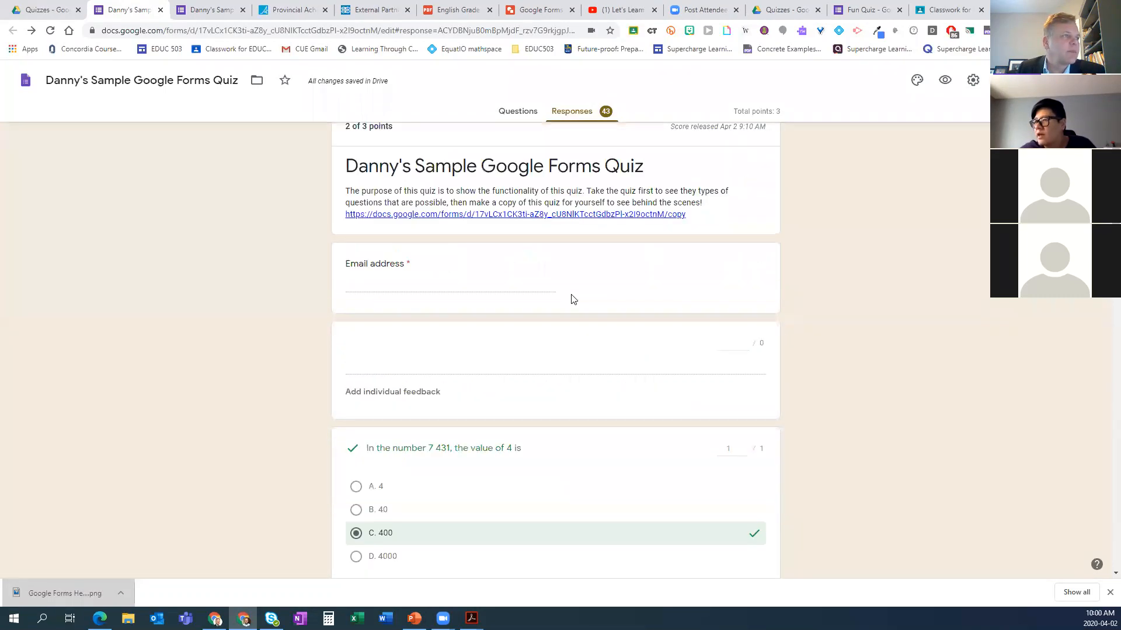
scroll(659, 239, up, 1)
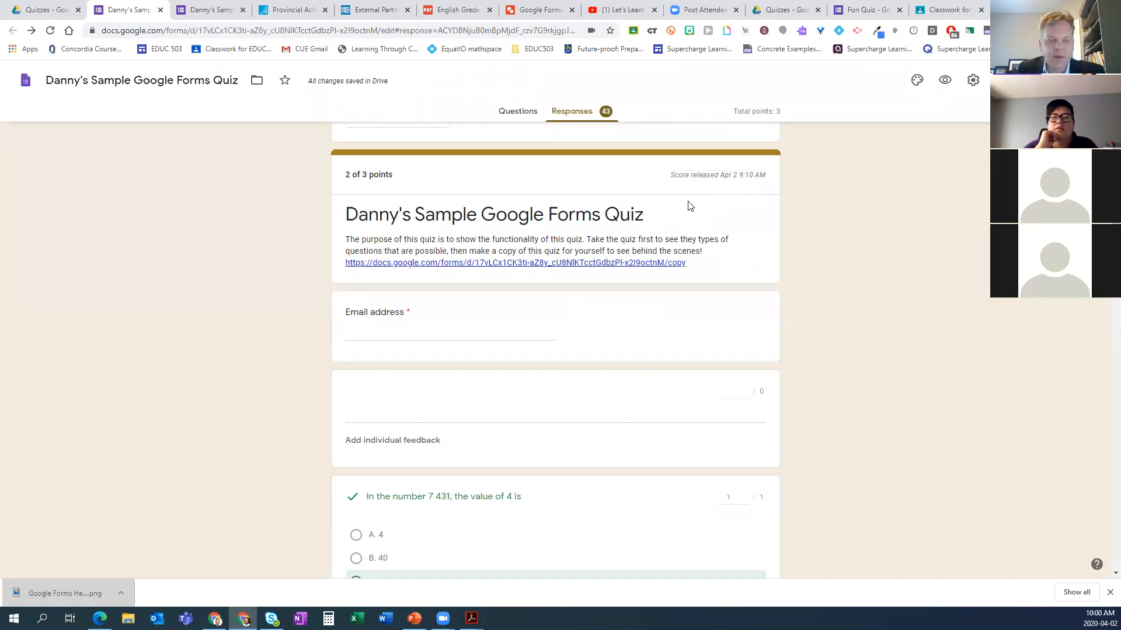
scroll(815, 325, up, 2)
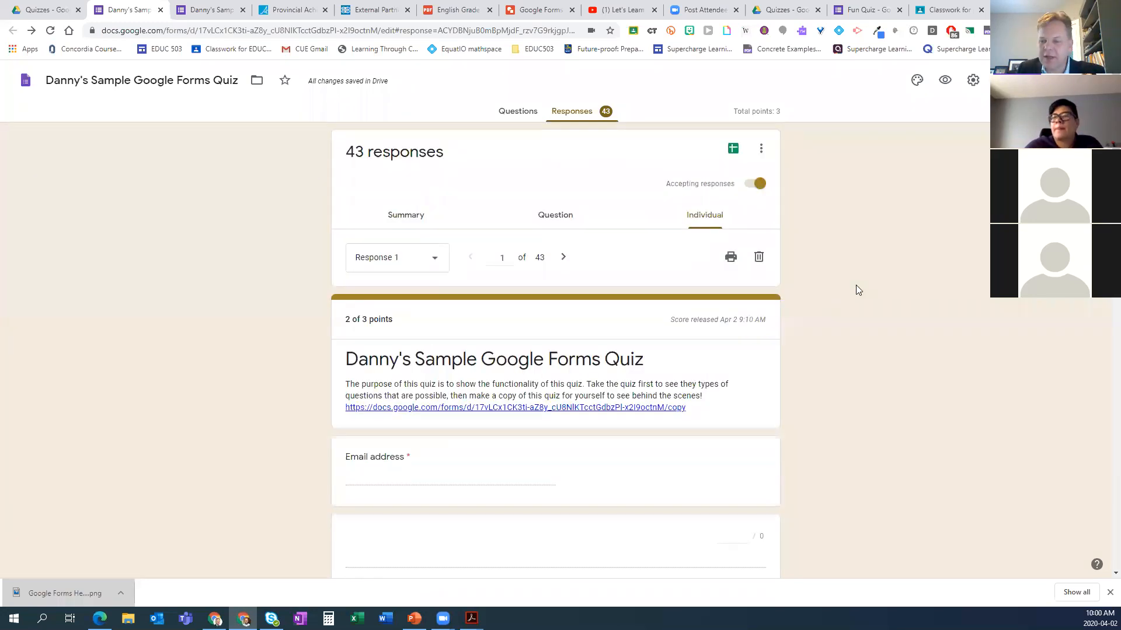